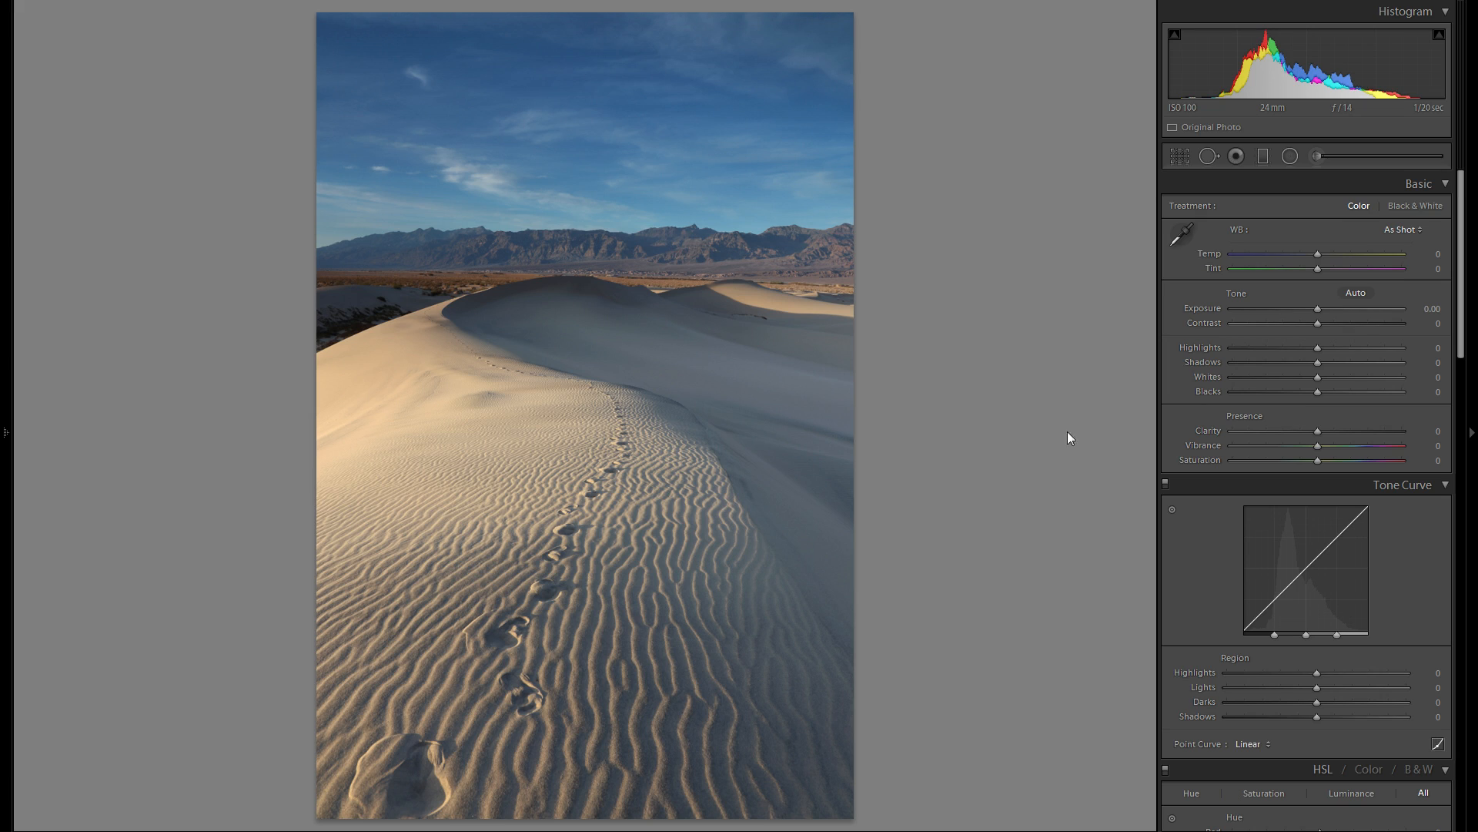
- Recover tonal detail by setting Shadows to +100 and Highlights to −100
left_click_drag(1334, 362, 1404, 362)
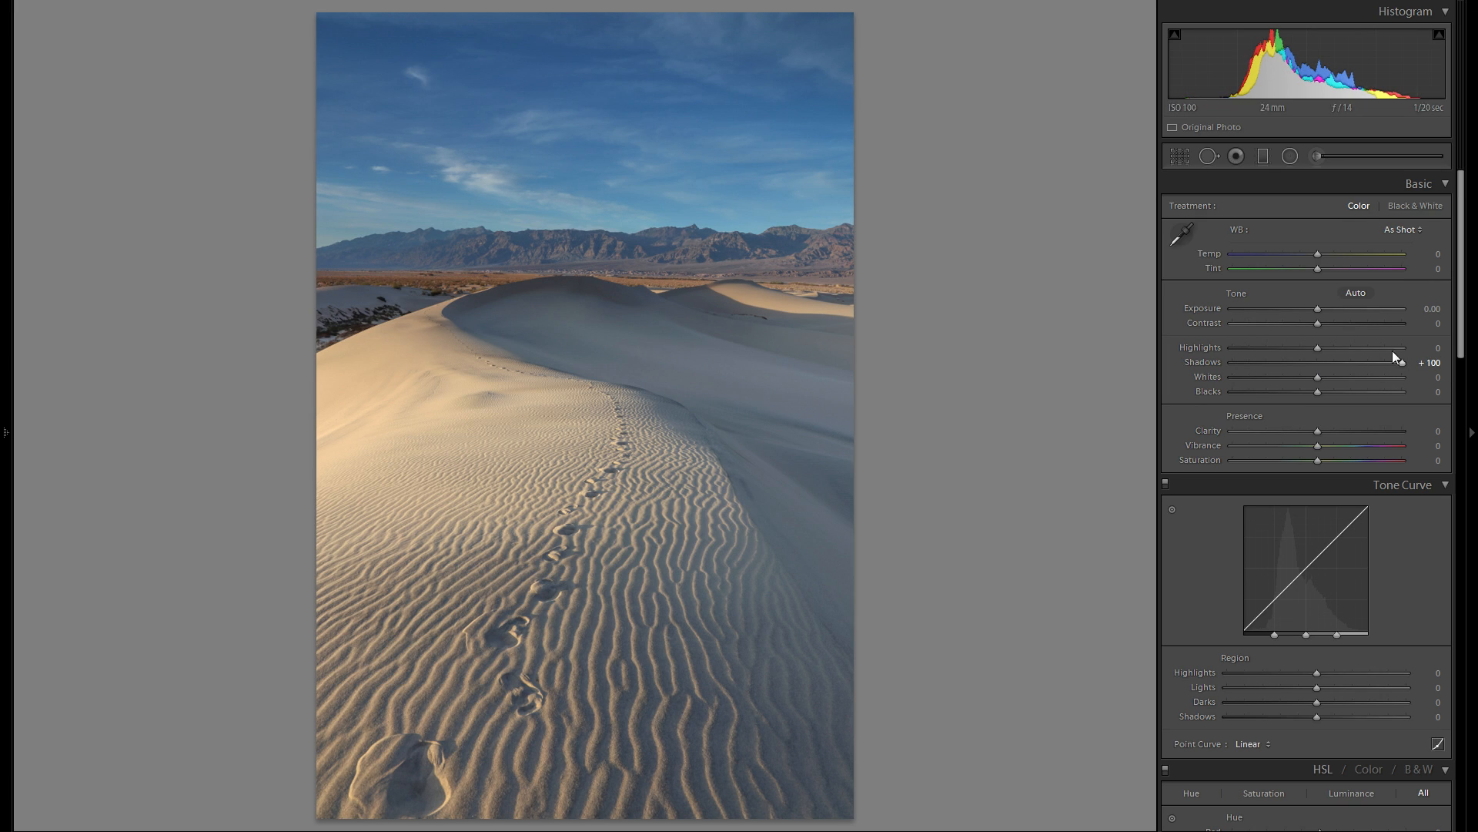
left_click_drag(1318, 347, 1143, 353)
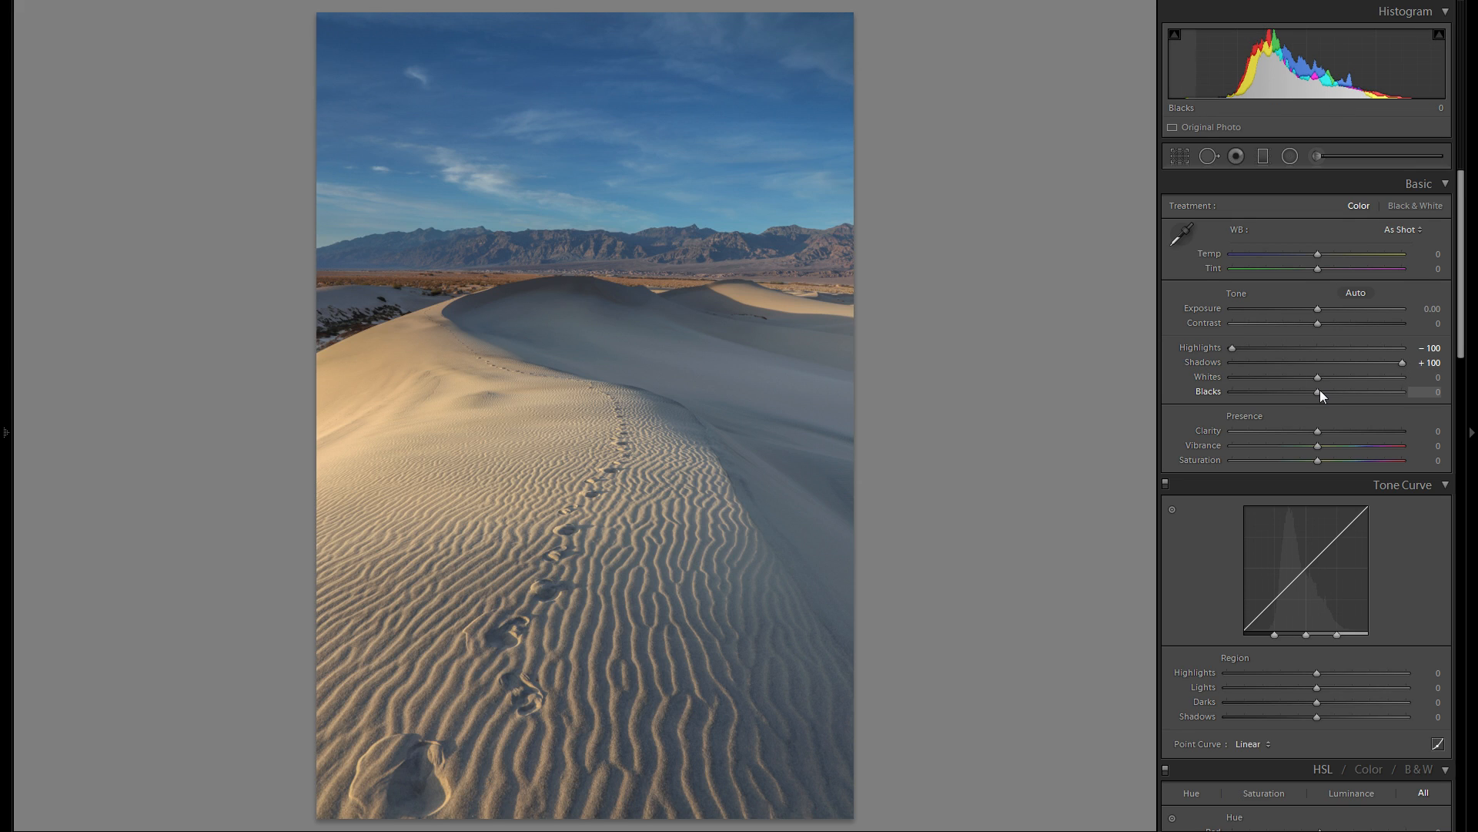
- Try Blacks at −65 combined with Contrast at +69, and reset both adjustments to 0
mouse_move(1319, 391)
left_mouse_down()
mouse_move(1277, 399)
mouse_move(1295, 396)
left_mouse_up()
double_click(1207, 391)
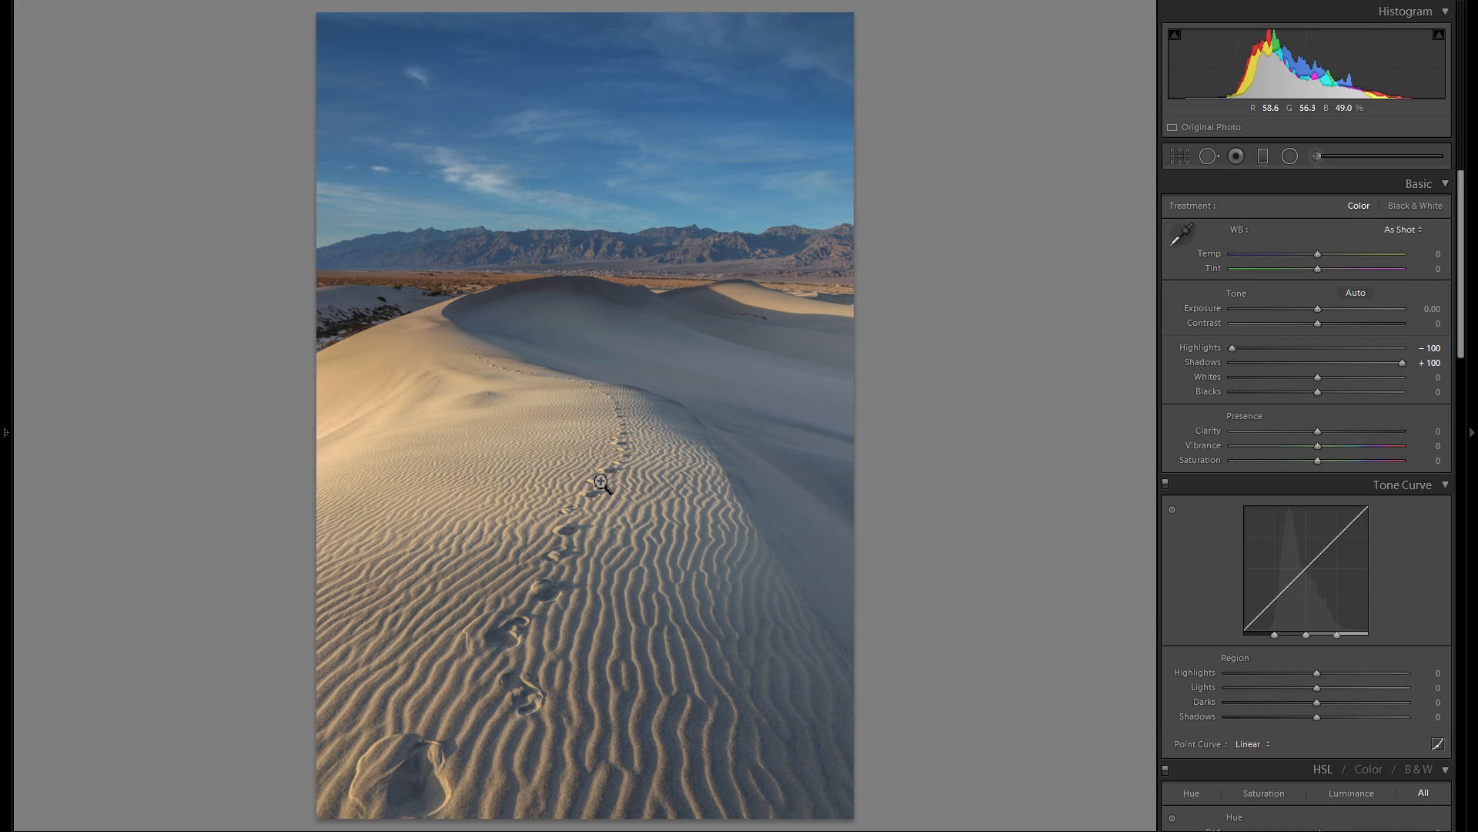
mouse_move(1318, 391)
left_mouse_down()
mouse_move(1280, 403)
mouse_move(1352, 401)
mouse_move(1276, 401)
mouse_move(1323, 402)
left_mouse_up()
double_click(1209, 391)
left_click_drag(1293, 391, 1263, 395)
left_click_drag(1317, 323, 1378, 322)
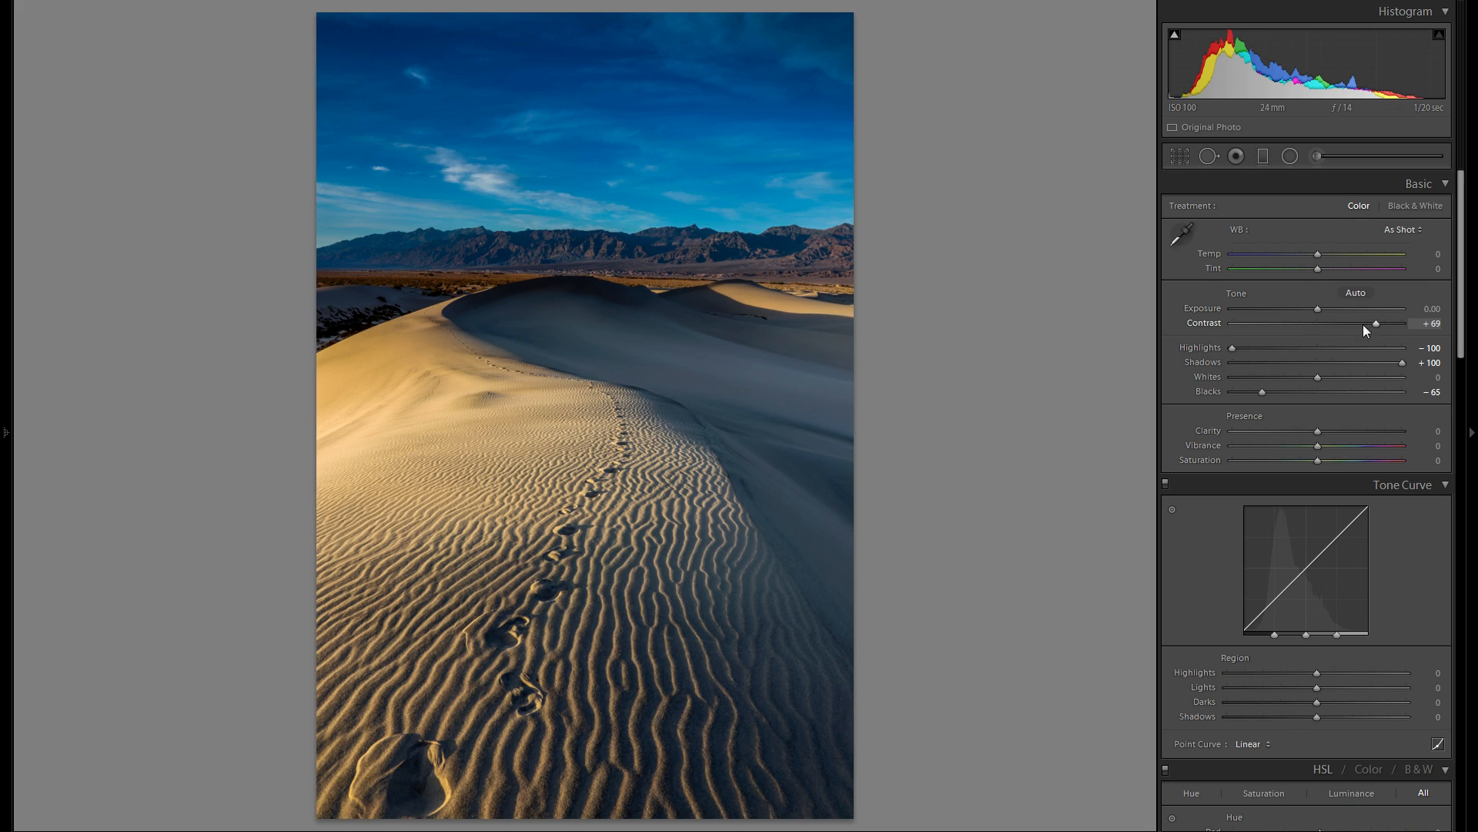
double_click(1202, 322)
double_click(1213, 391)
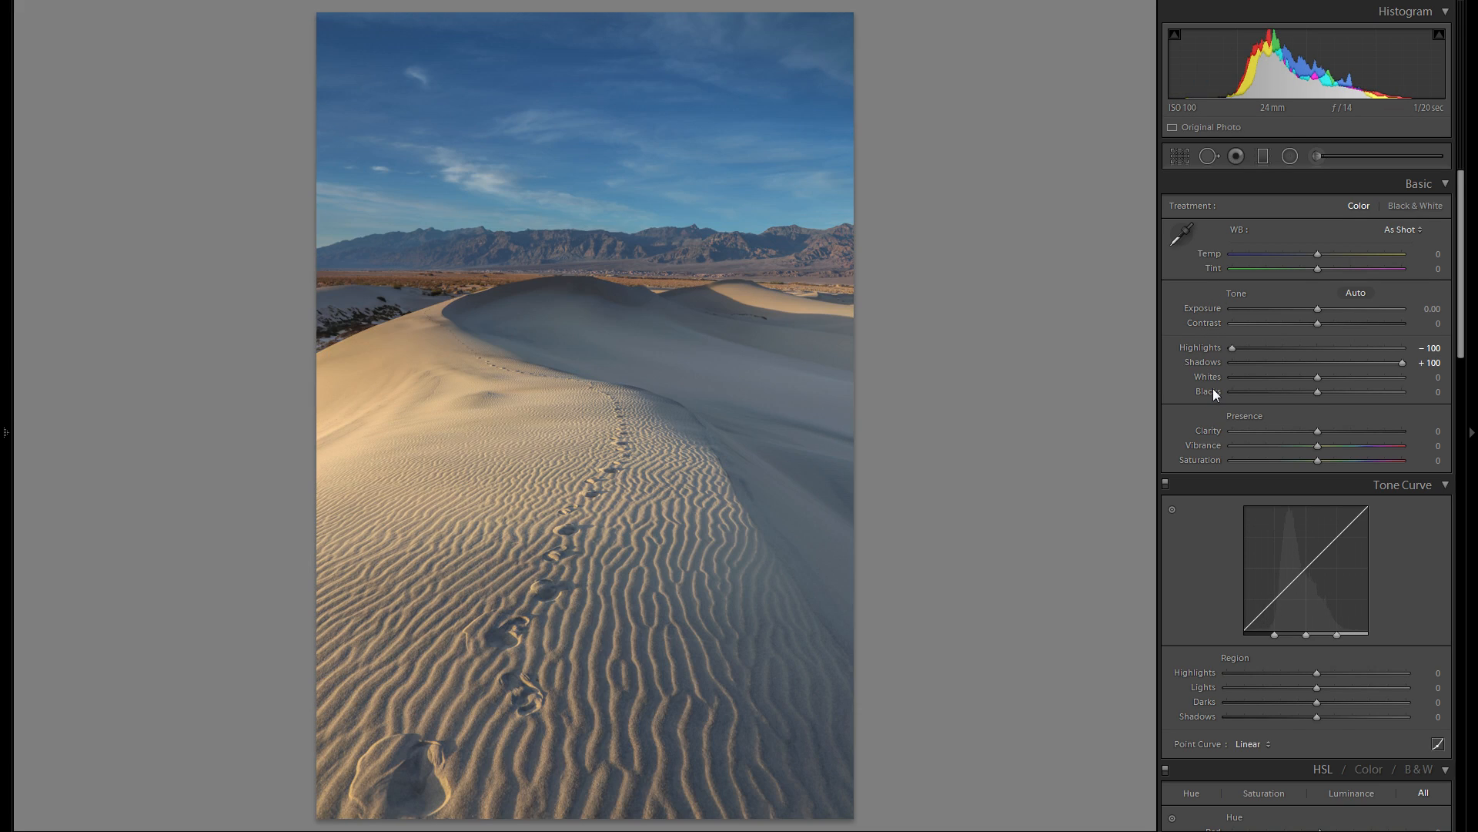
- Set the photo's Contrast to +51
left_click_drag(1343, 324, 1367, 322)
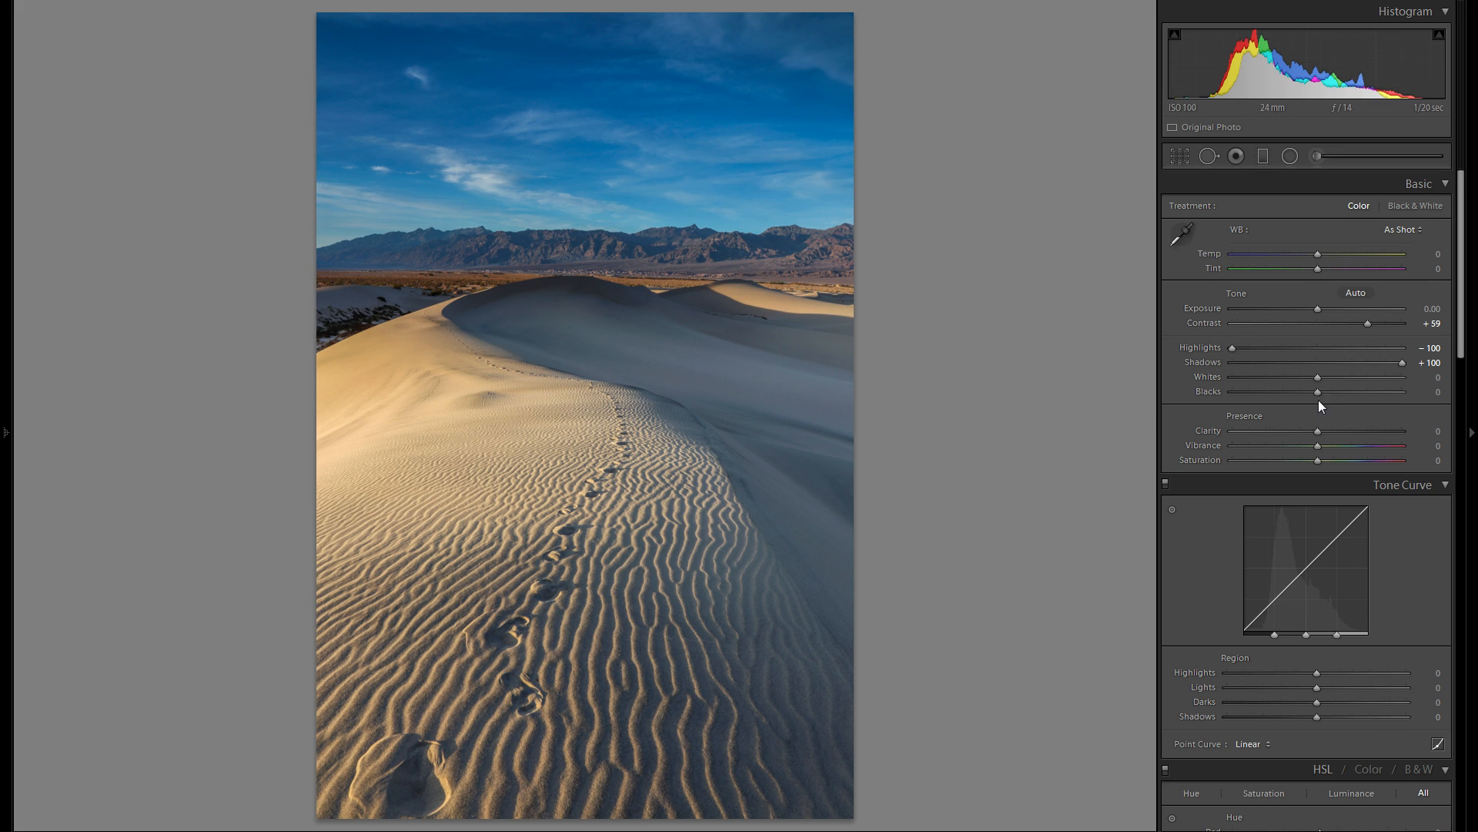
left_click_drag(1367, 324, 1355, 345)
- Try darkening Blacks to about −57 and reset the adjustment to 0
left_click_drag(1318, 392, 1266, 396)
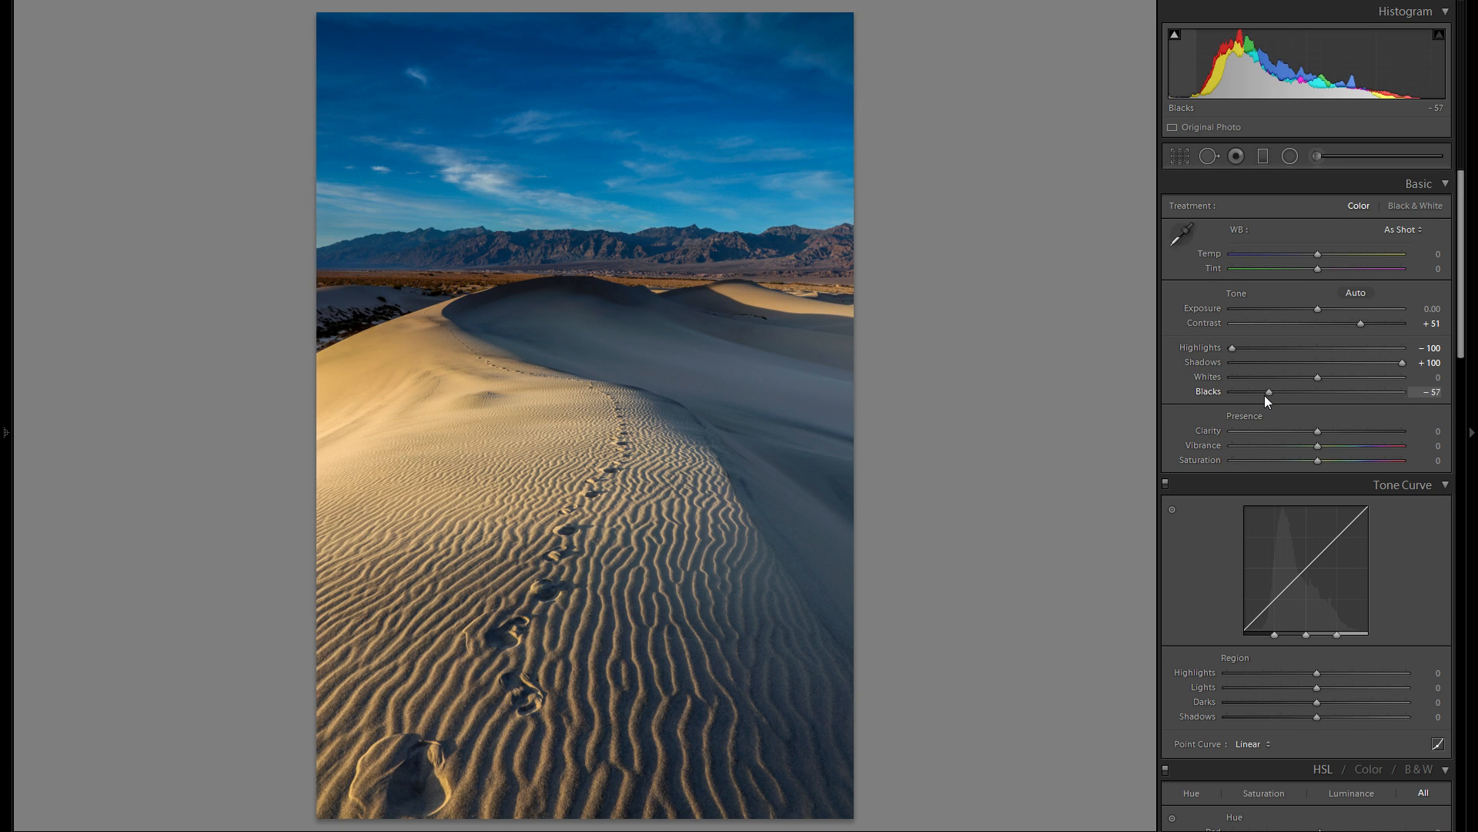
left_click_drag(1263, 395, 1262, 395)
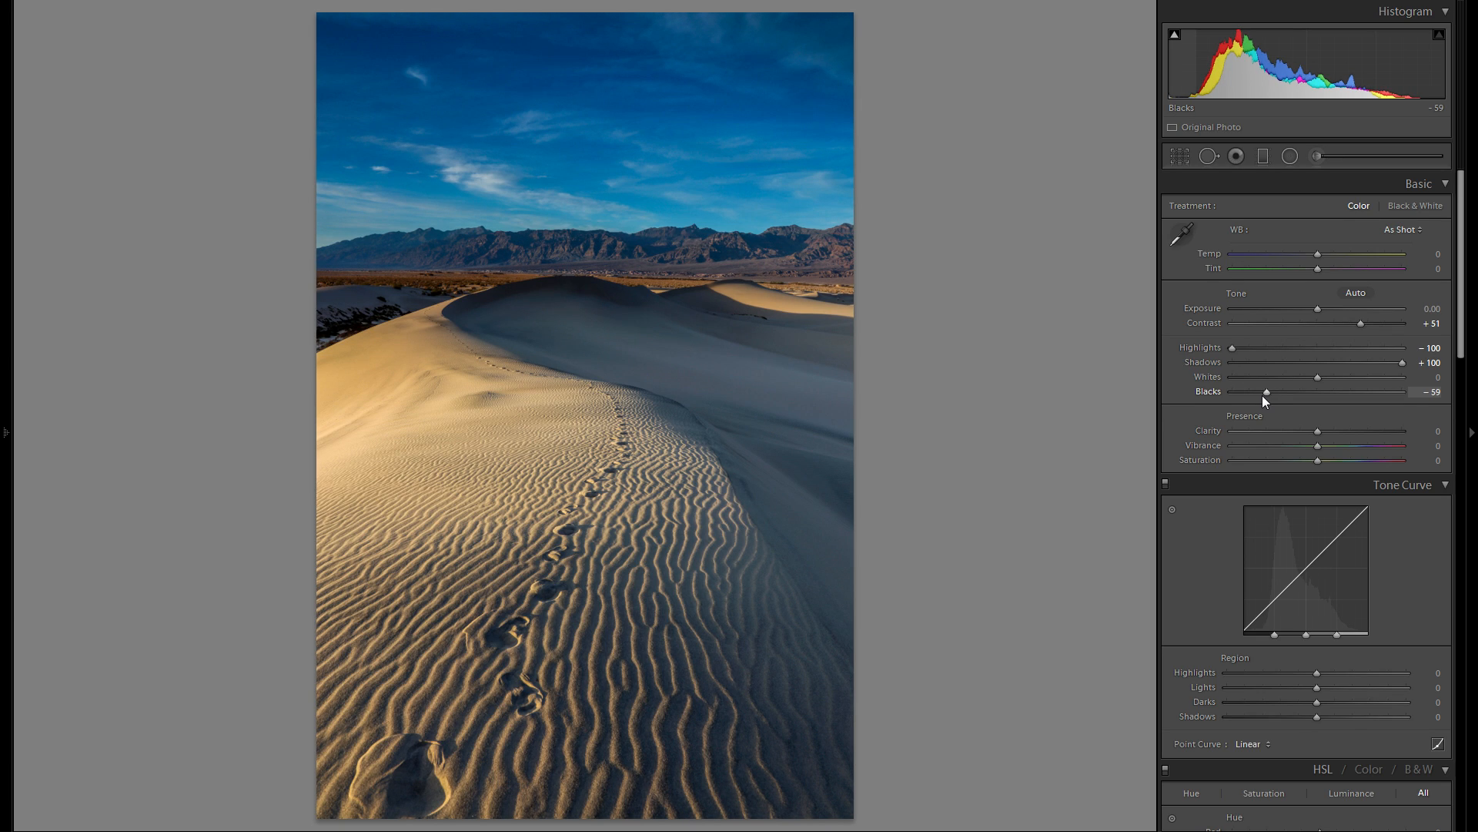
double_click(1218, 390)
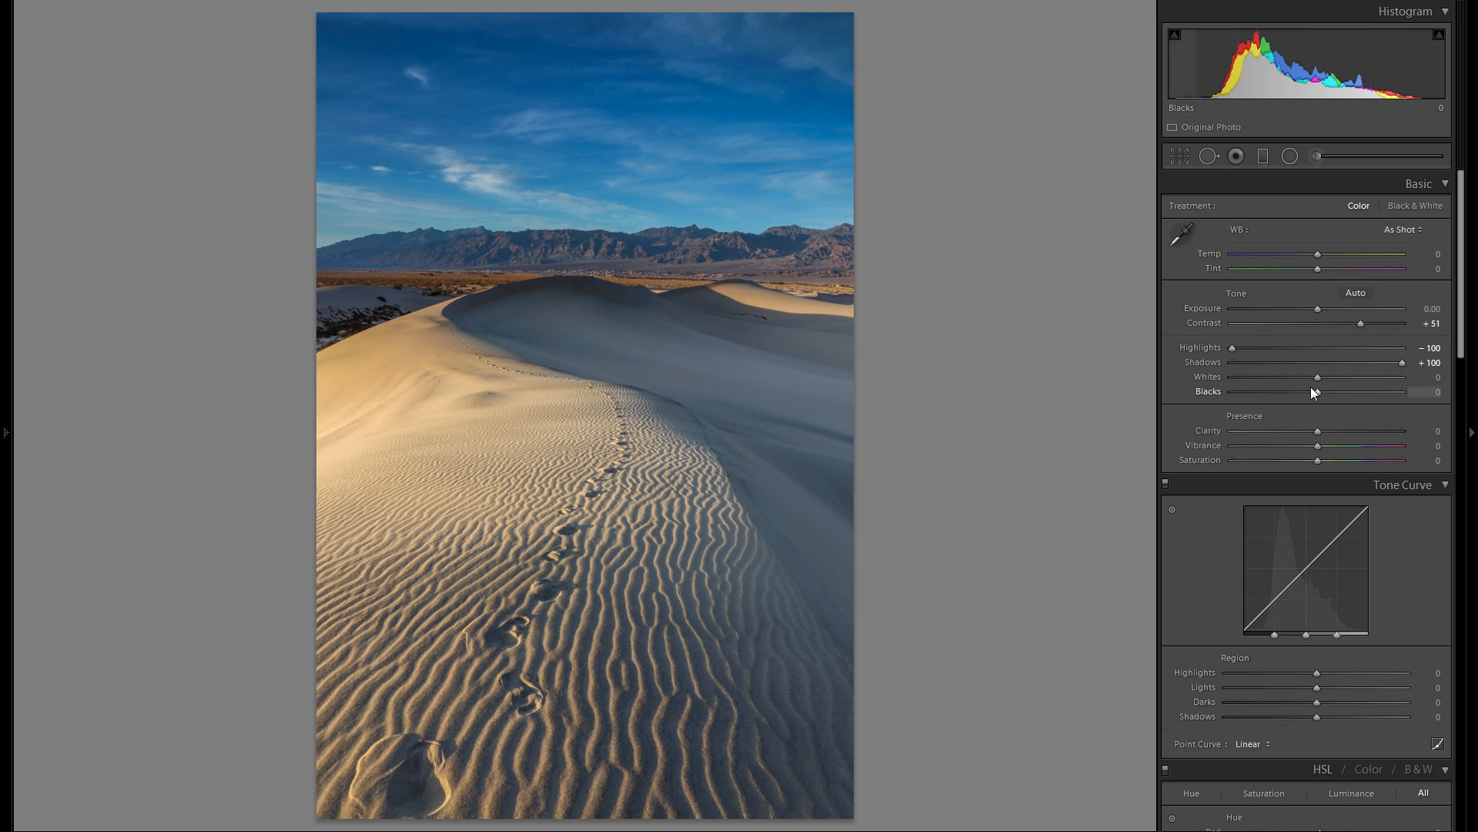
- Set Whites to +30 and soften the photo with Clarity at −10
left_click_drag(1320, 377, 1362, 383)
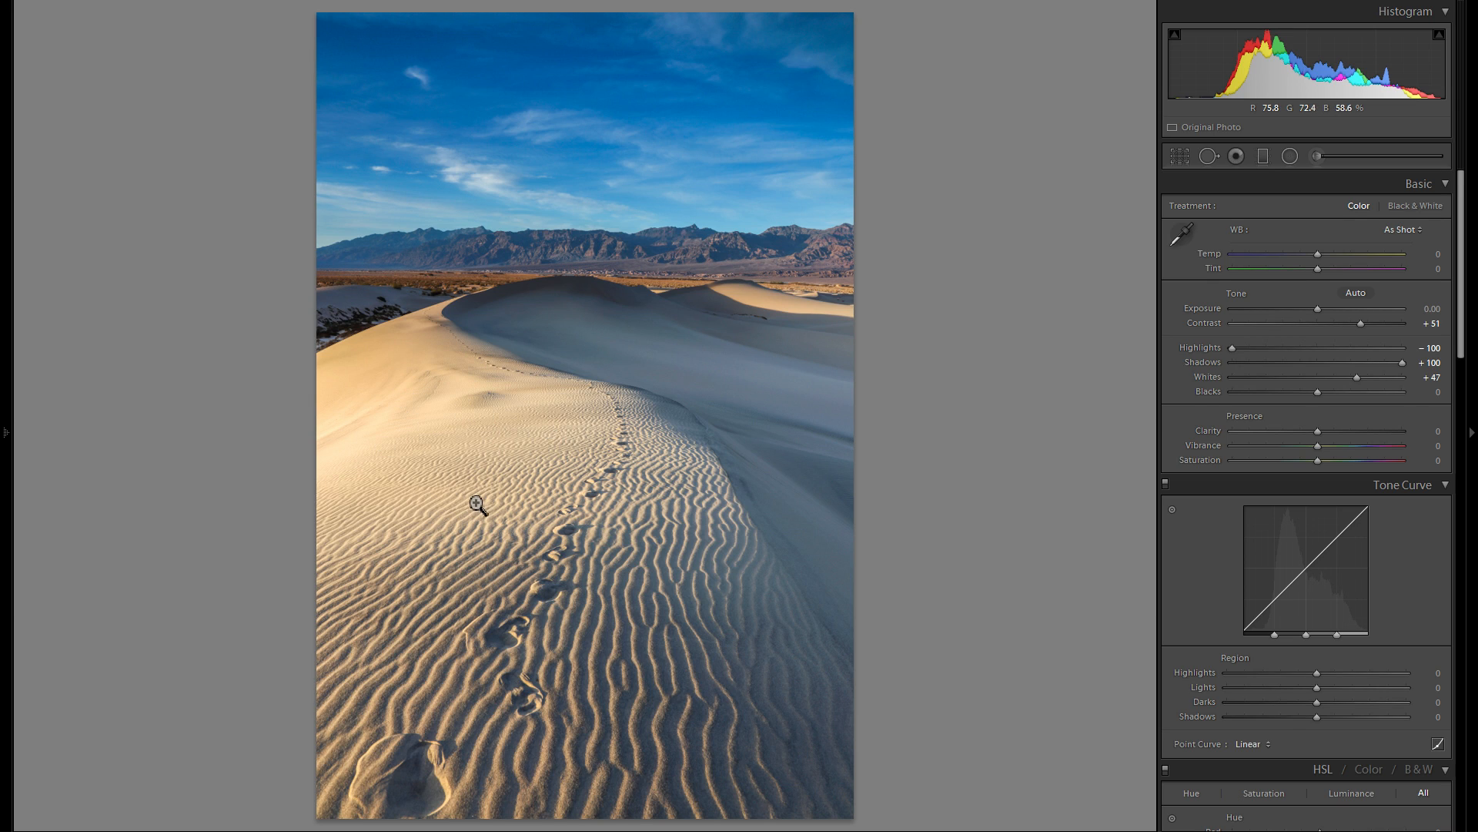
left_click_drag(1357, 378, 1344, 377)
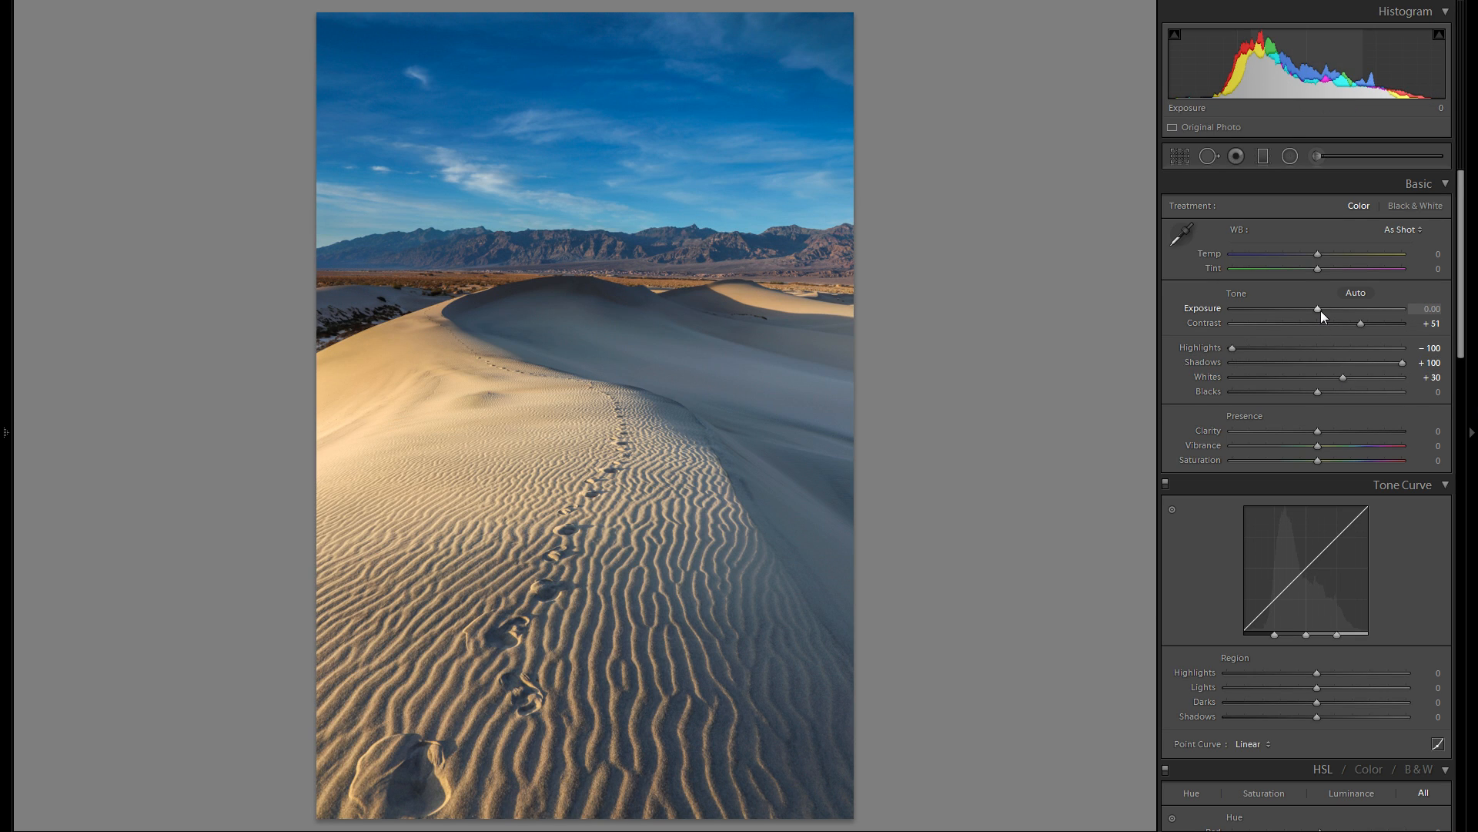
left_click_drag(1319, 434, 1370, 429)
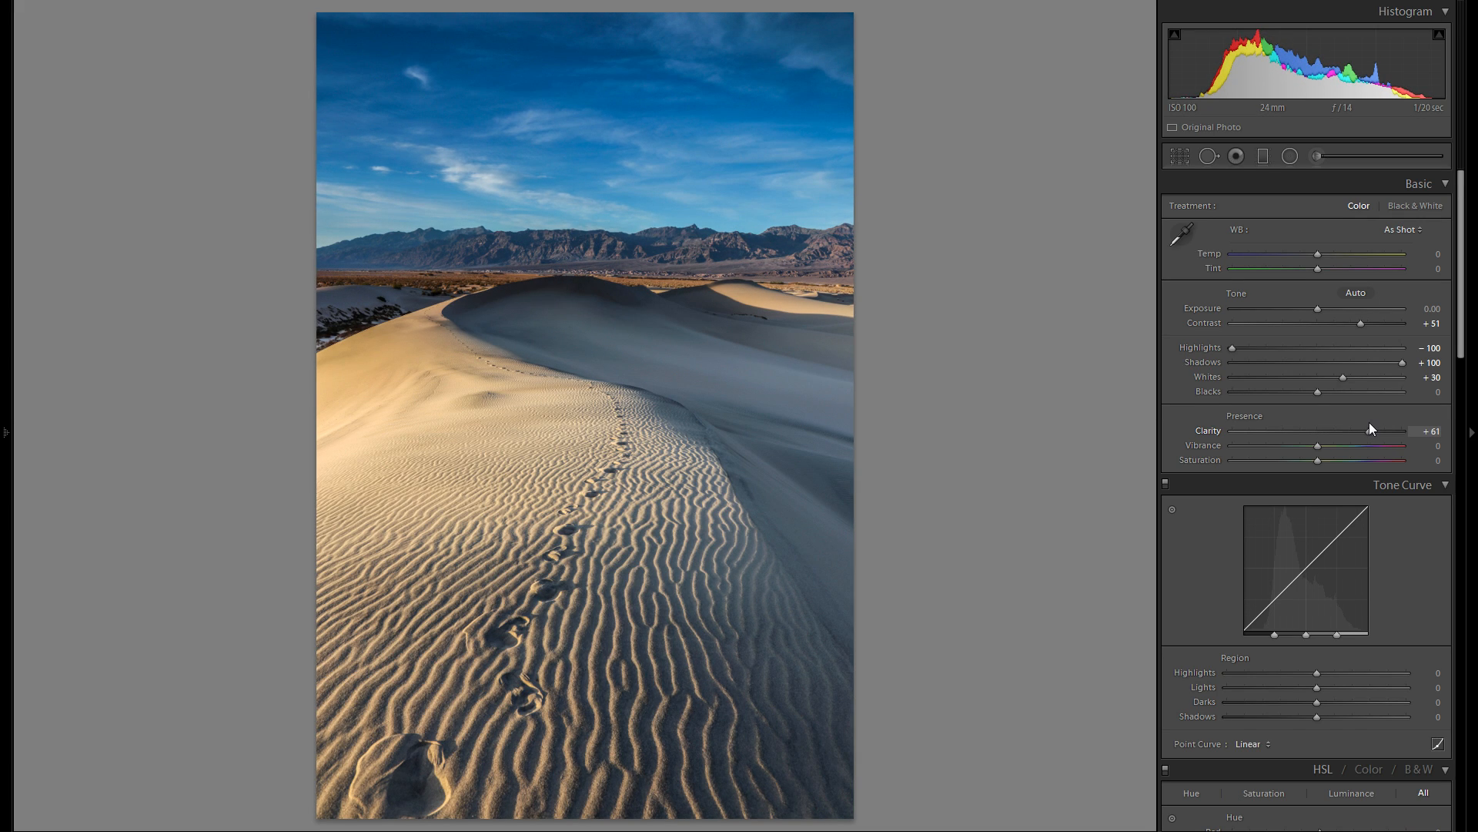
left_click_drag(1370, 429, 1307, 429)
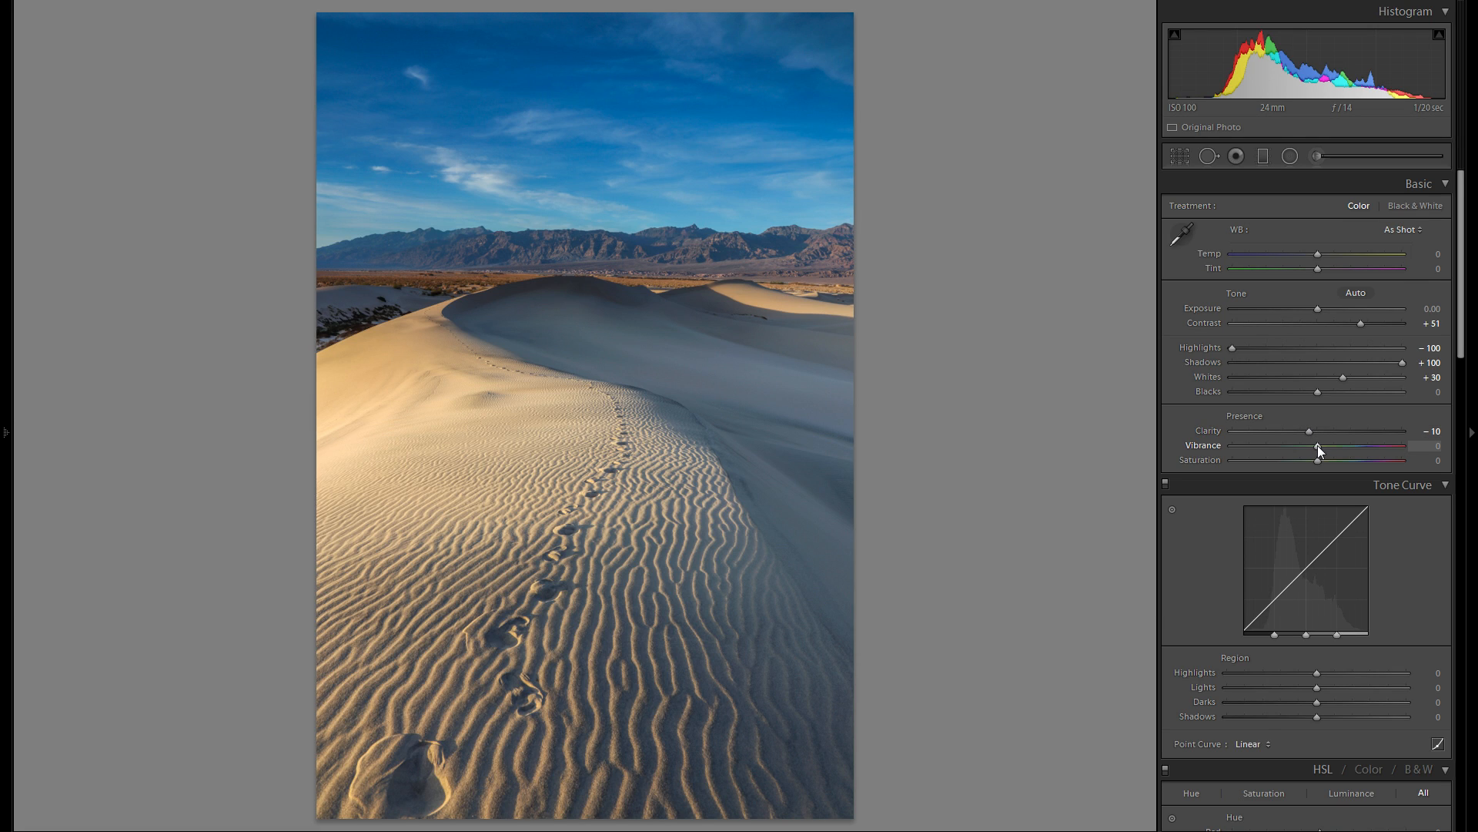
- Try a Vibrance change and a warmer Temp of +31, resetting both to 0
mouse_move(1319, 445)
left_mouse_down()
mouse_move(1454, 456)
mouse_move(1324, 456)
left_mouse_up()
double_click(1193, 443)
left_click_drag(1322, 256, 1343, 256)
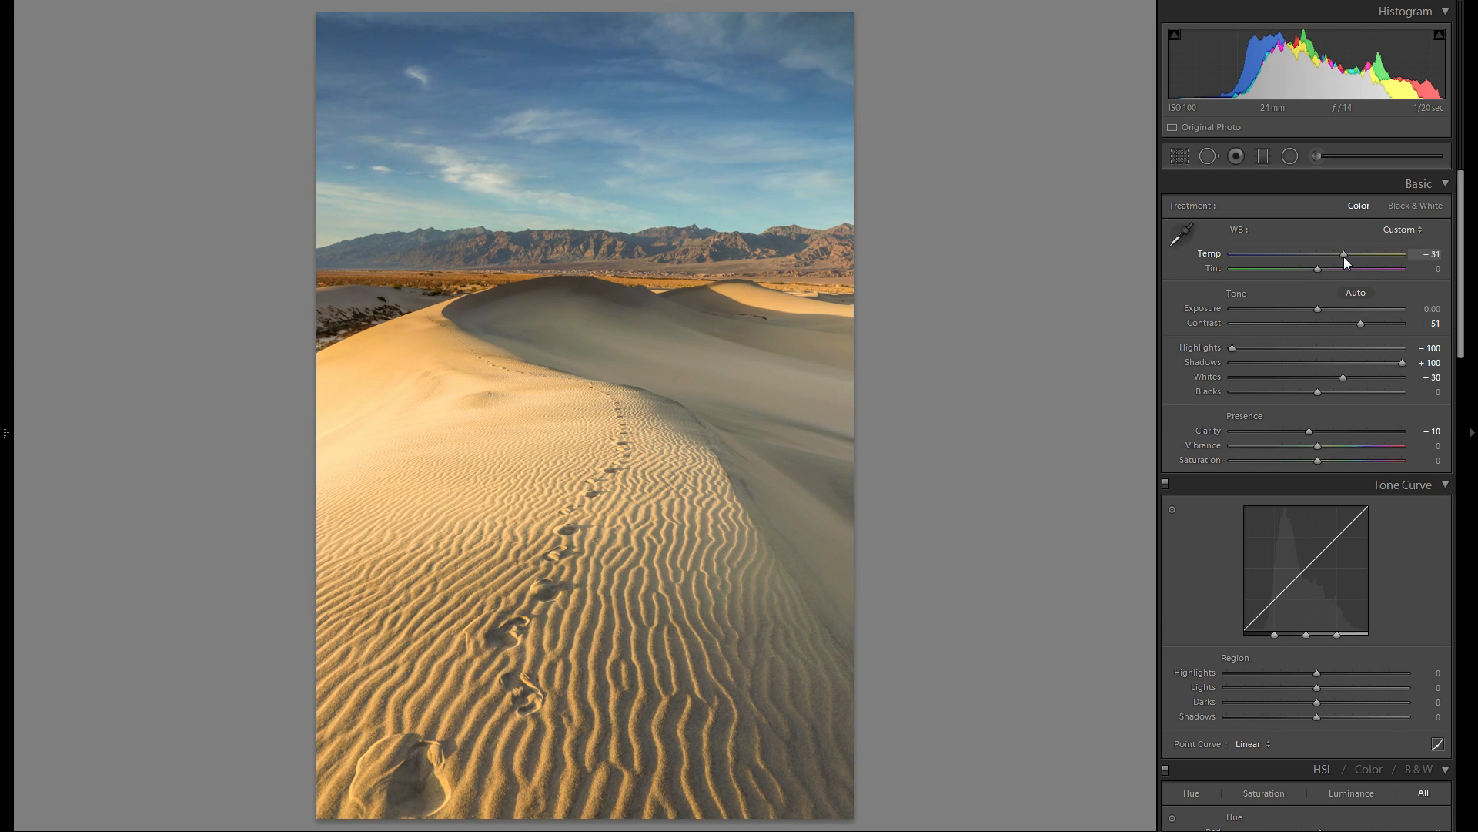
double_click(1215, 254)
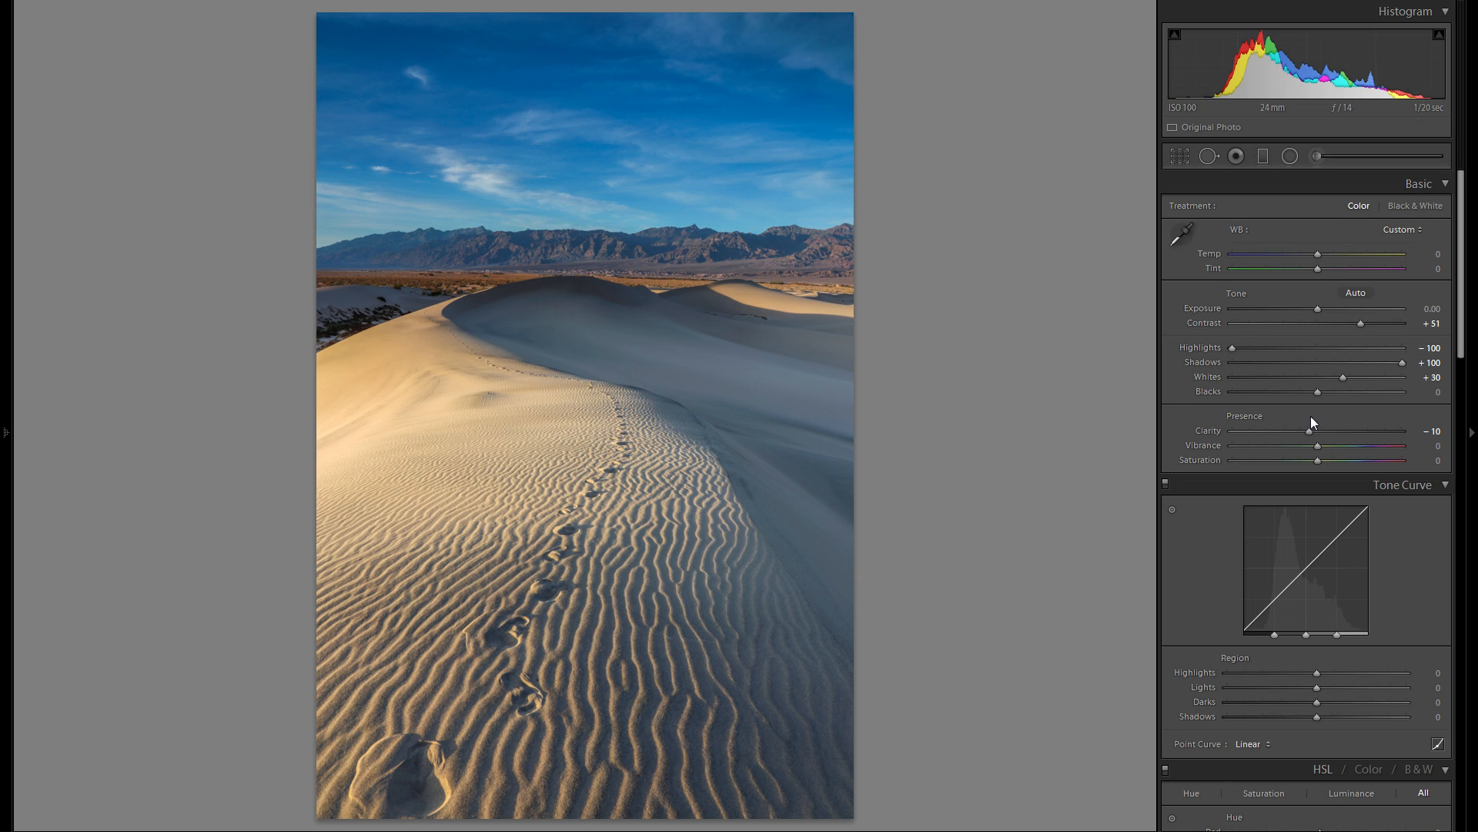
- Tint the split-toning highlights a warm orange with Hue 39 and Saturation 38
scroll(1311, 416, "down", 10)
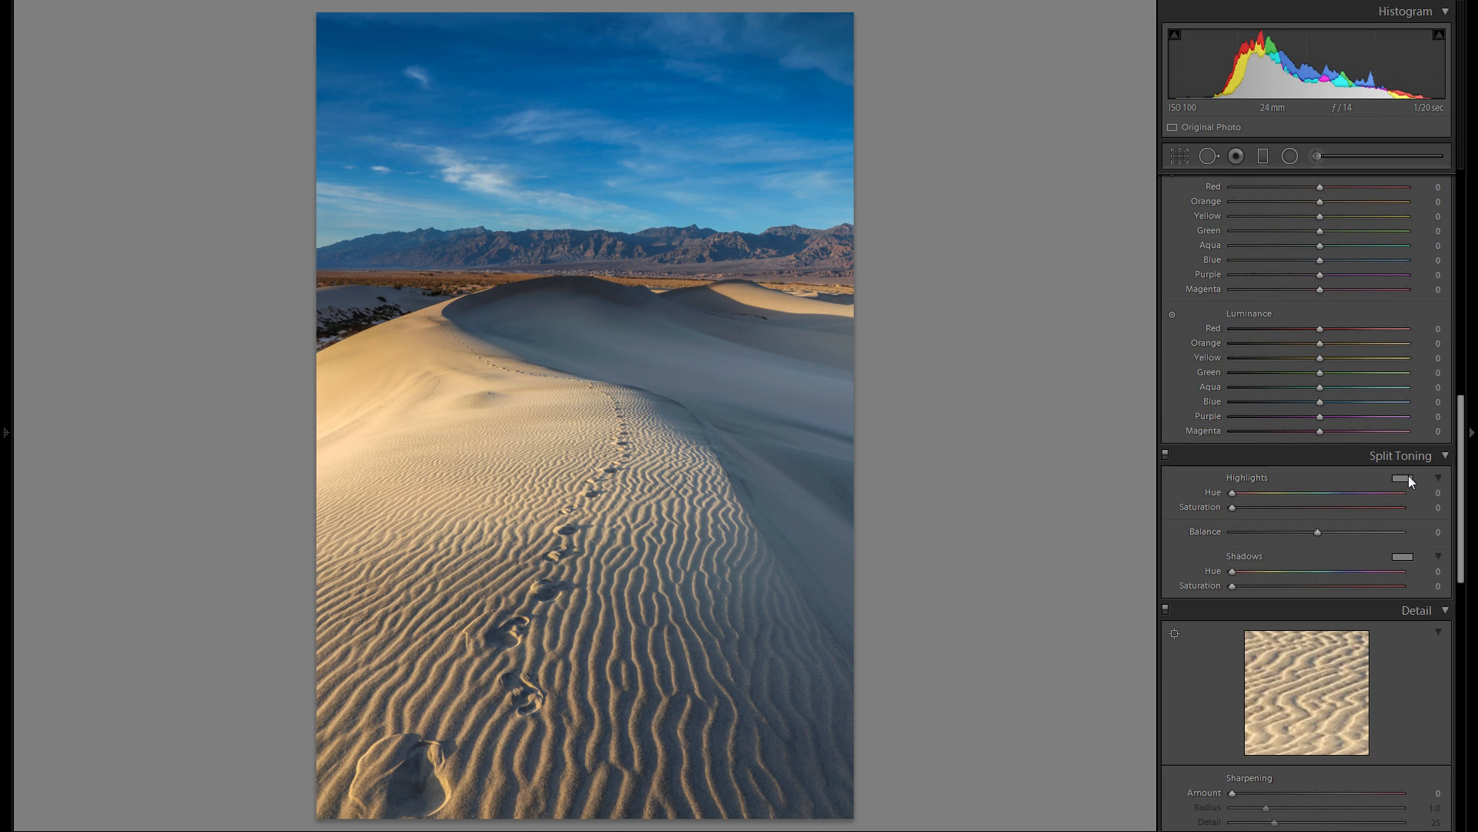
left_click(1403, 477)
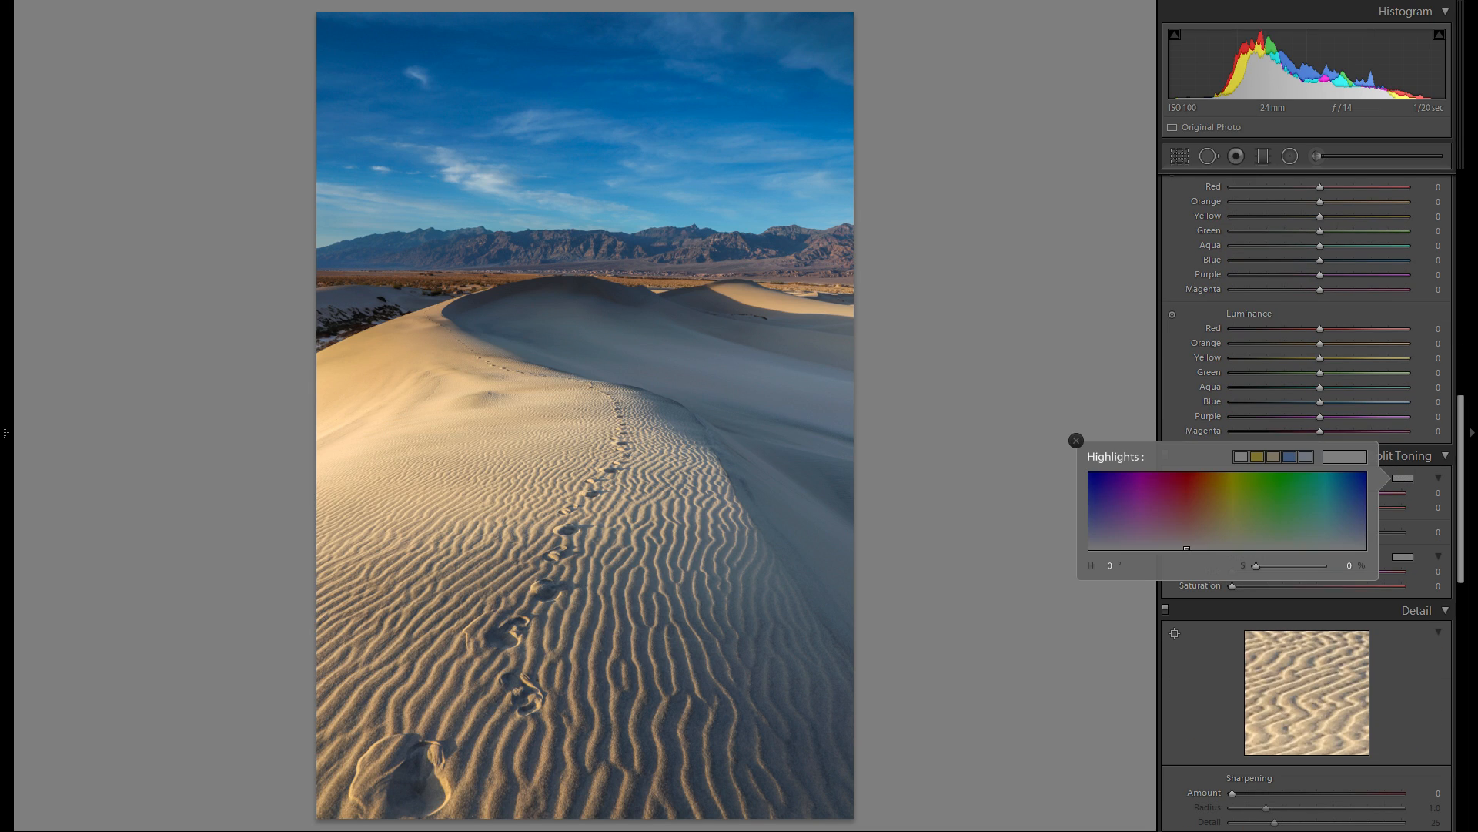
mouse_move(1224, 508)
left_mouse_down()
mouse_move(1206, 501)
mouse_move(1212, 476)
mouse_move(1216, 538)
mouse_move(1216, 520)
left_mouse_up()
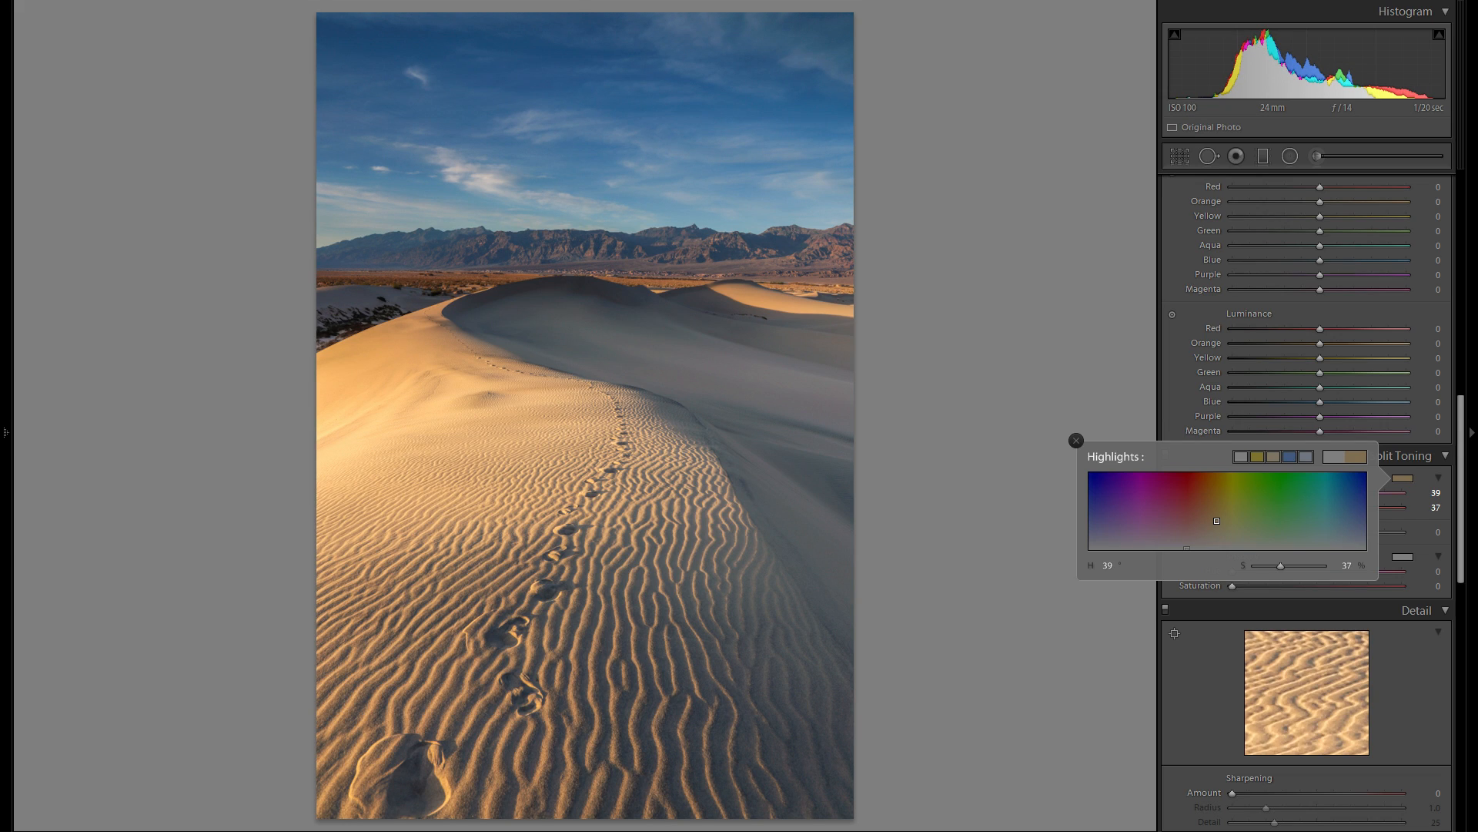
left_click(1075, 440)
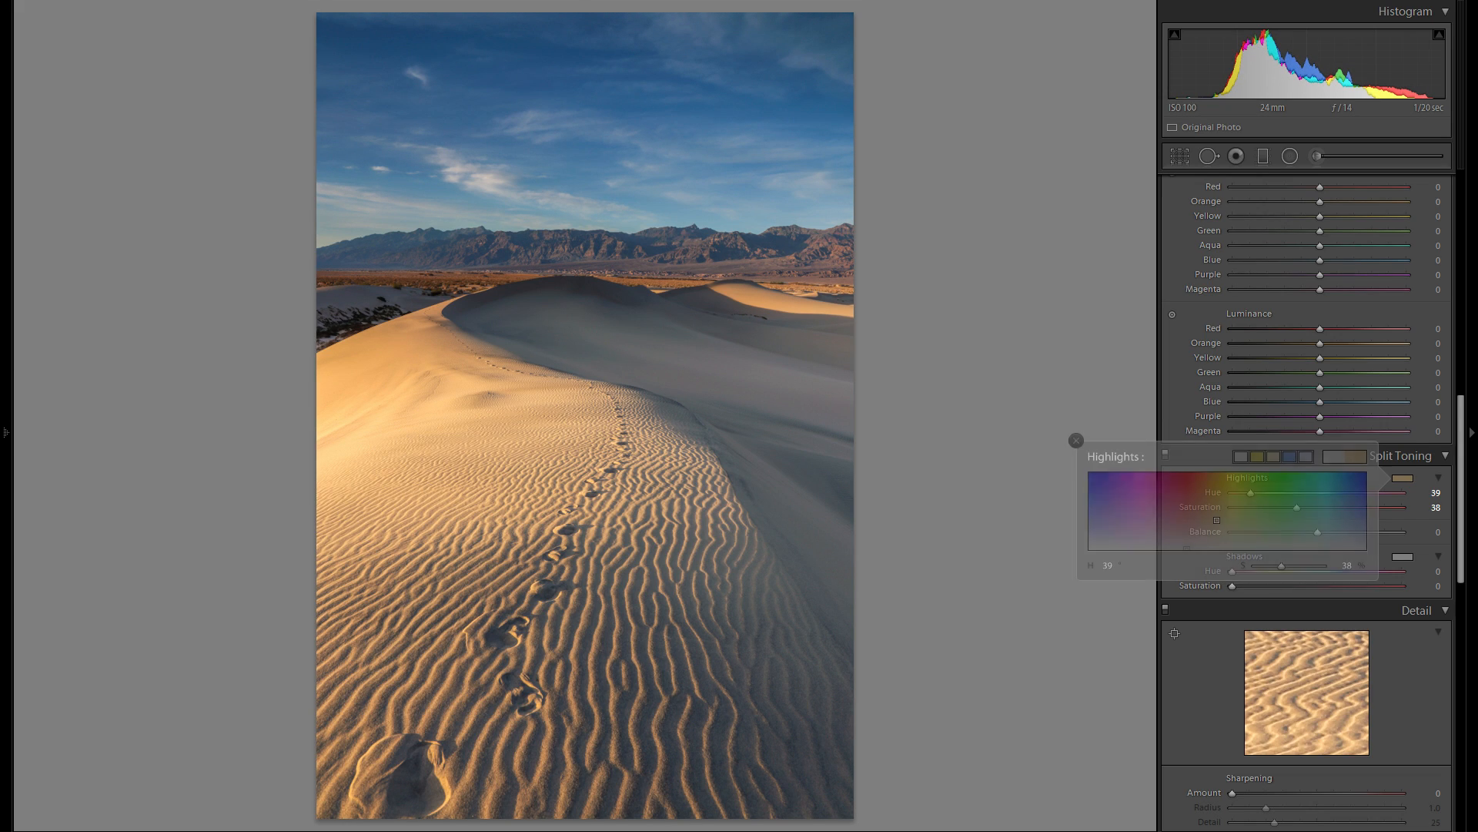
- Compare the photo with and without the split toning, leaving the effect enabled
left_click(1166, 455)
left_click(1165, 455)
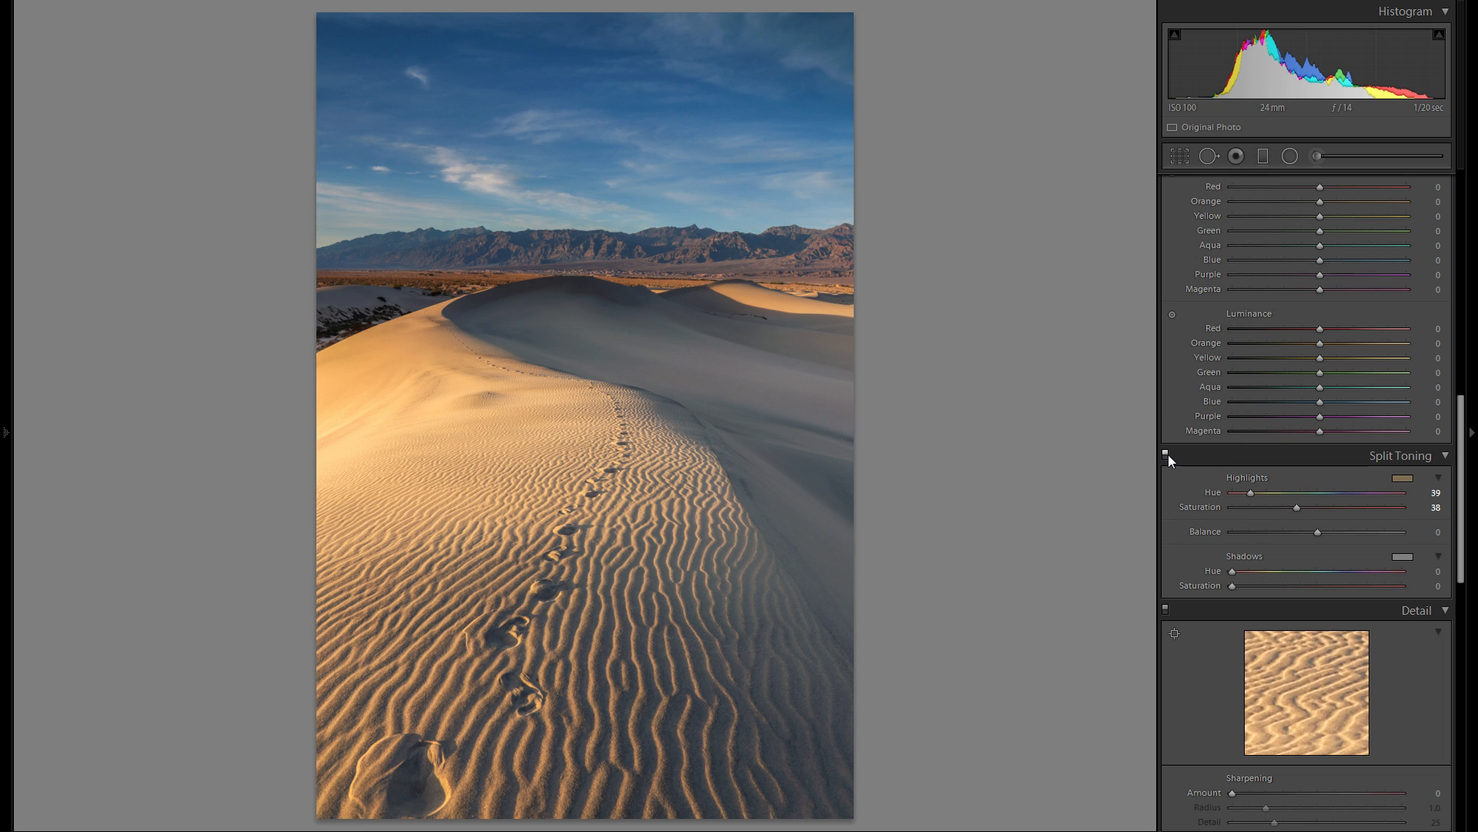
left_click(1166, 455)
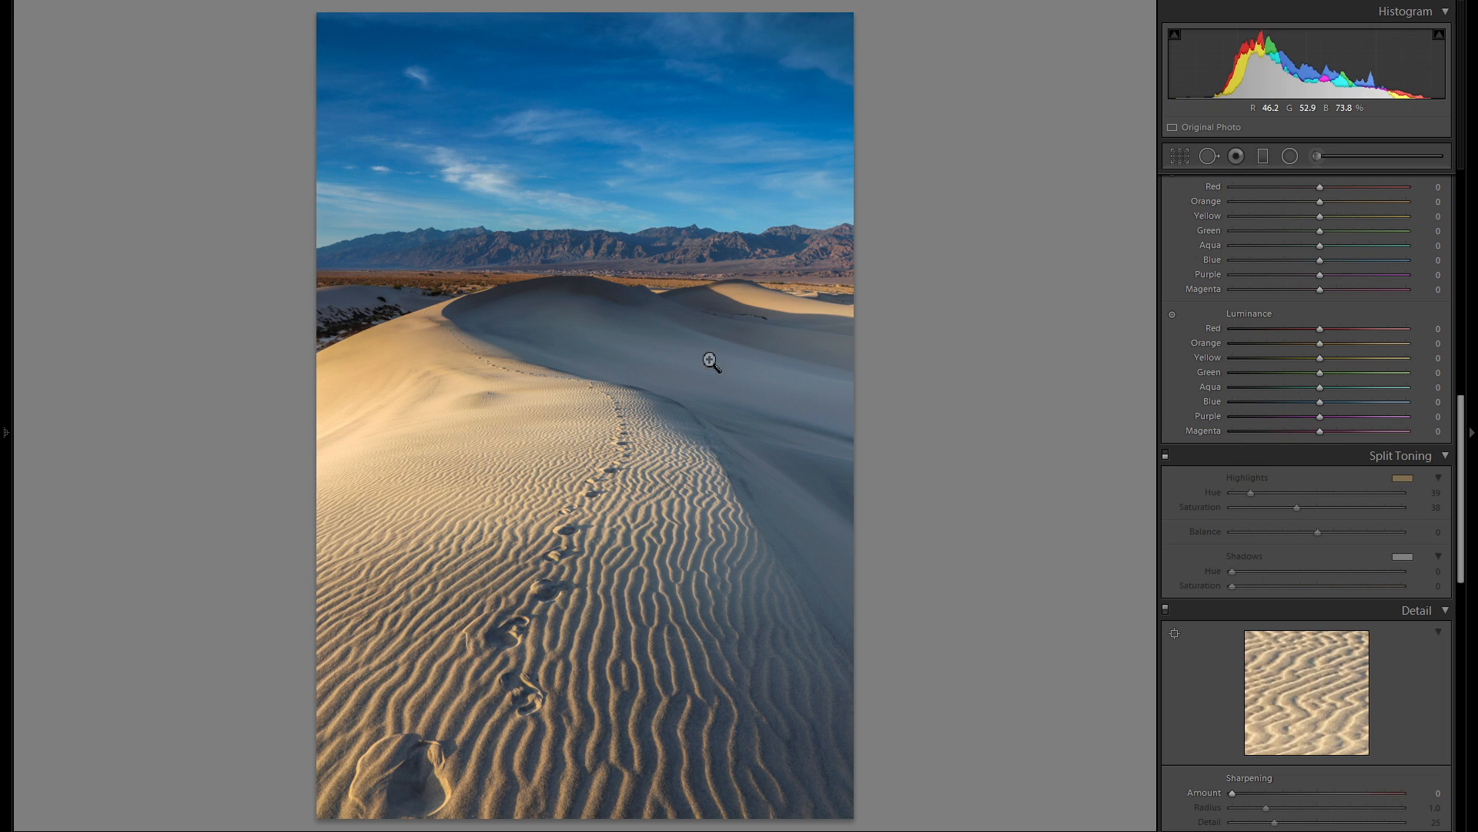
left_click(1165, 455)
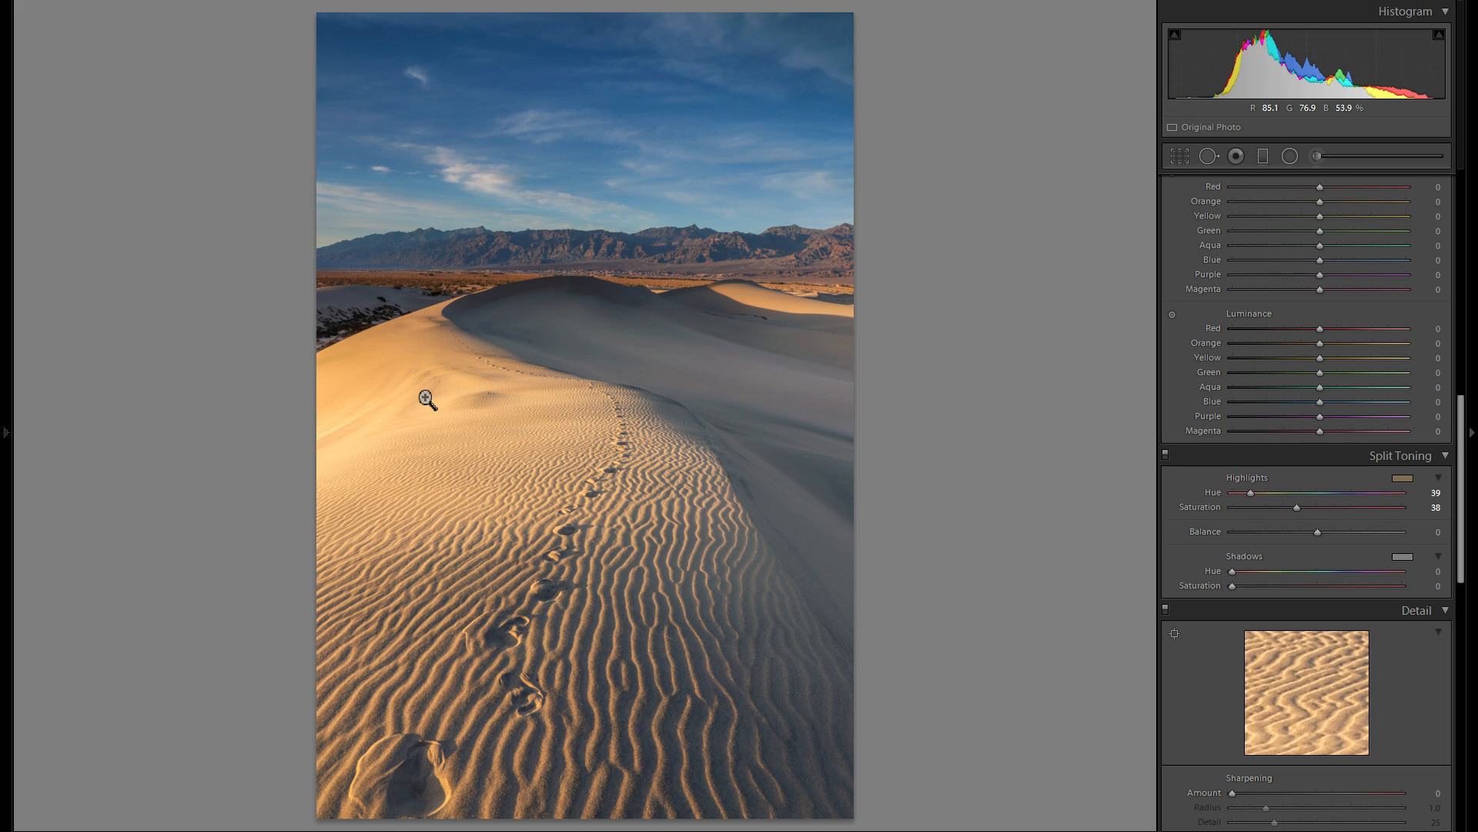
left_click(1166, 456)
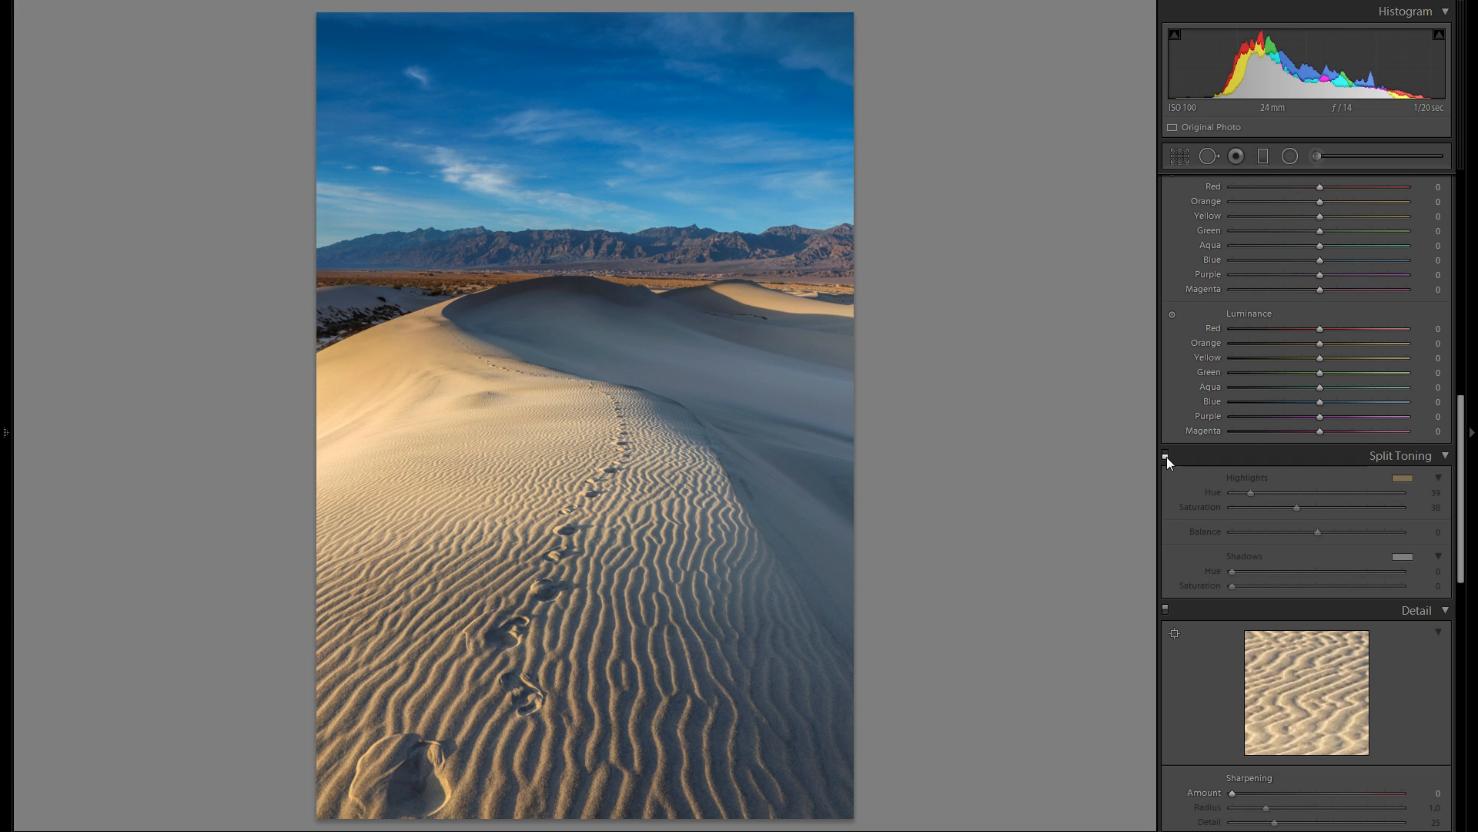
left_click(1165, 456)
- Try the Black & White treatment with the split toning and return the photo to Color
scroll(1271, 346, "up", 10)
left_click(1409, 206)
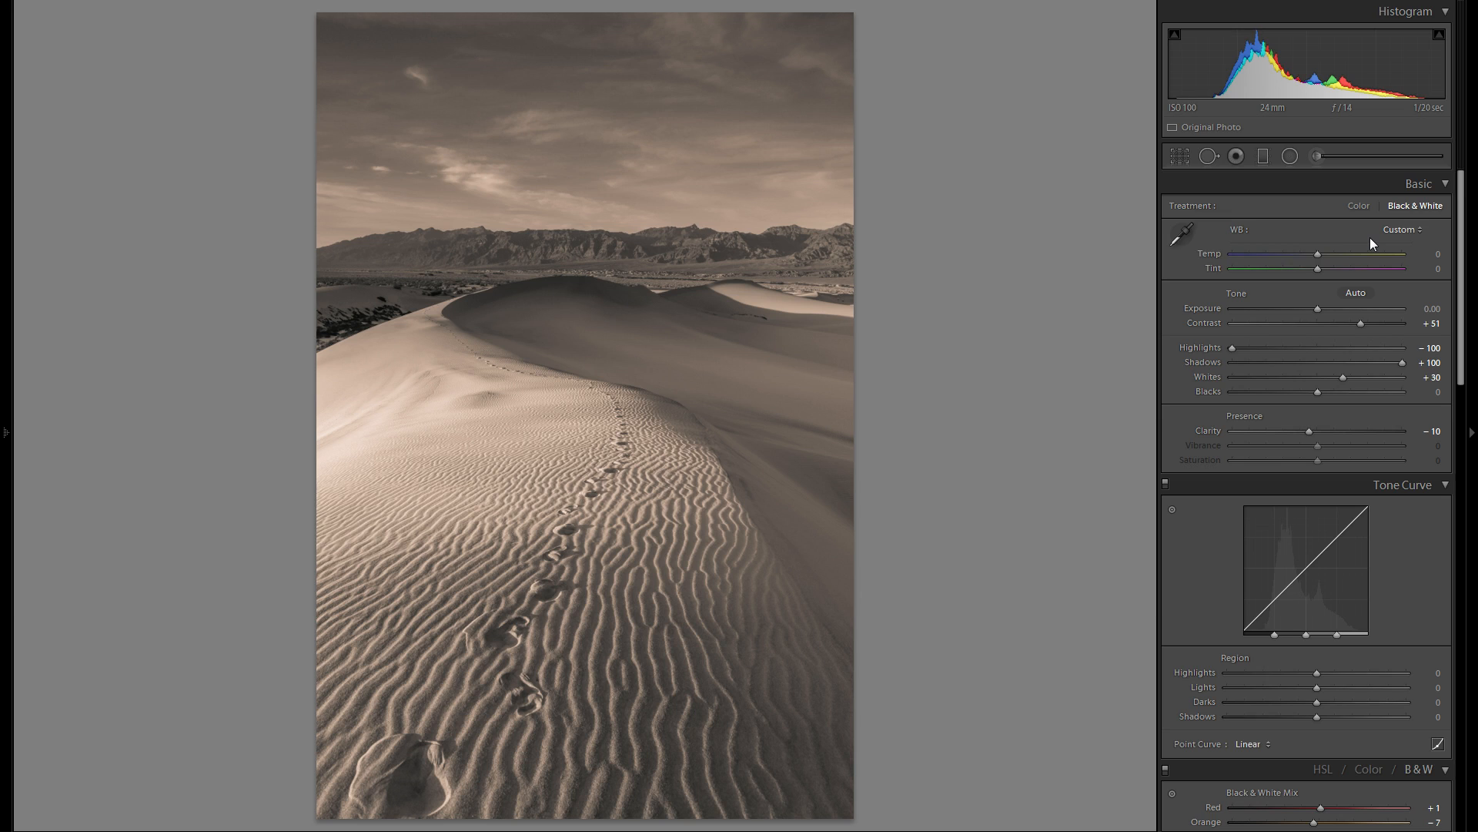
left_click(1359, 205)
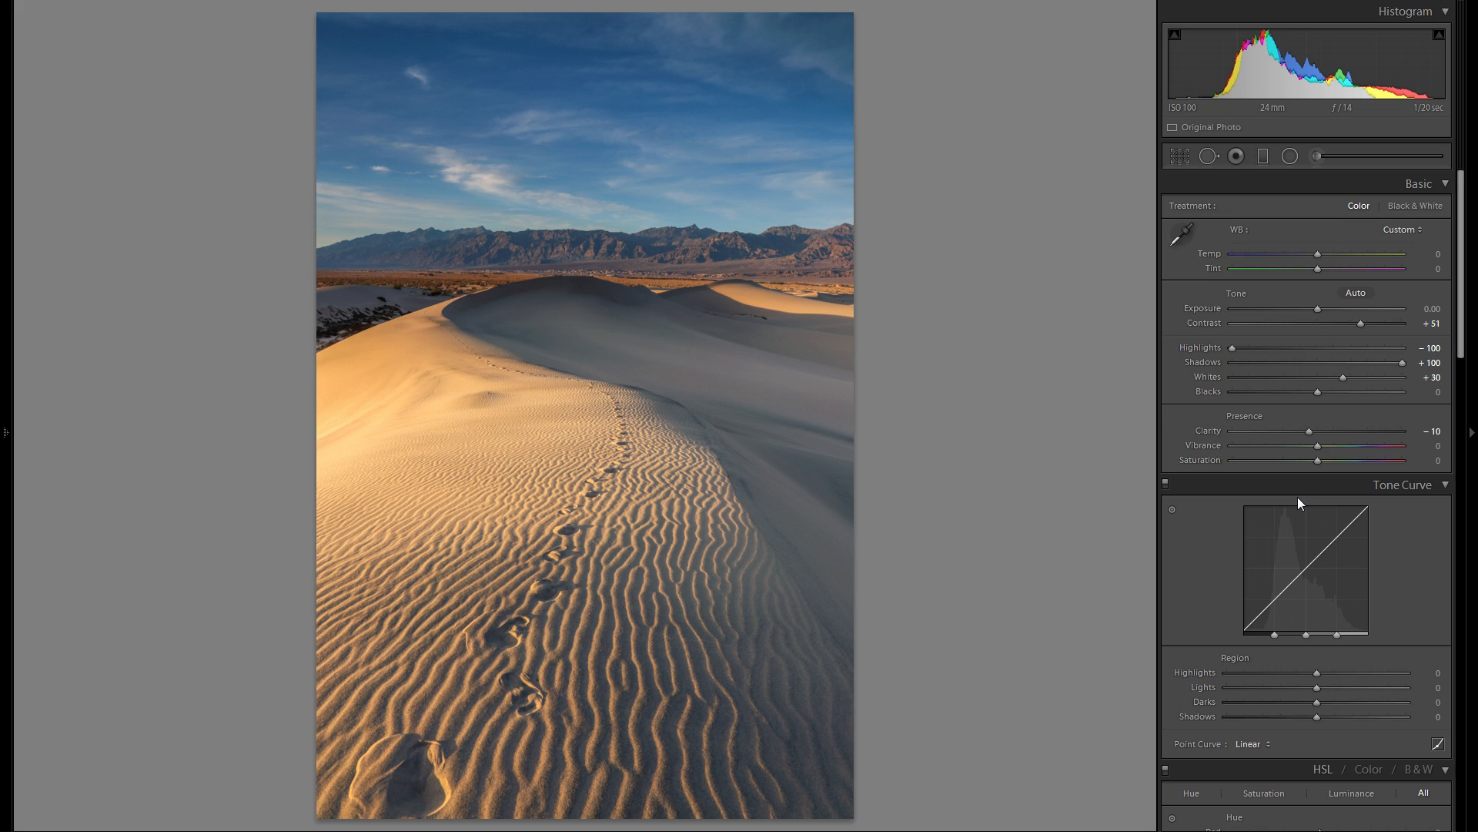
- Tint the split-toning shadows with Hue 32 and Saturation 16, and compare the photo with and without split toning
scroll(1304, 539, "down", 10)
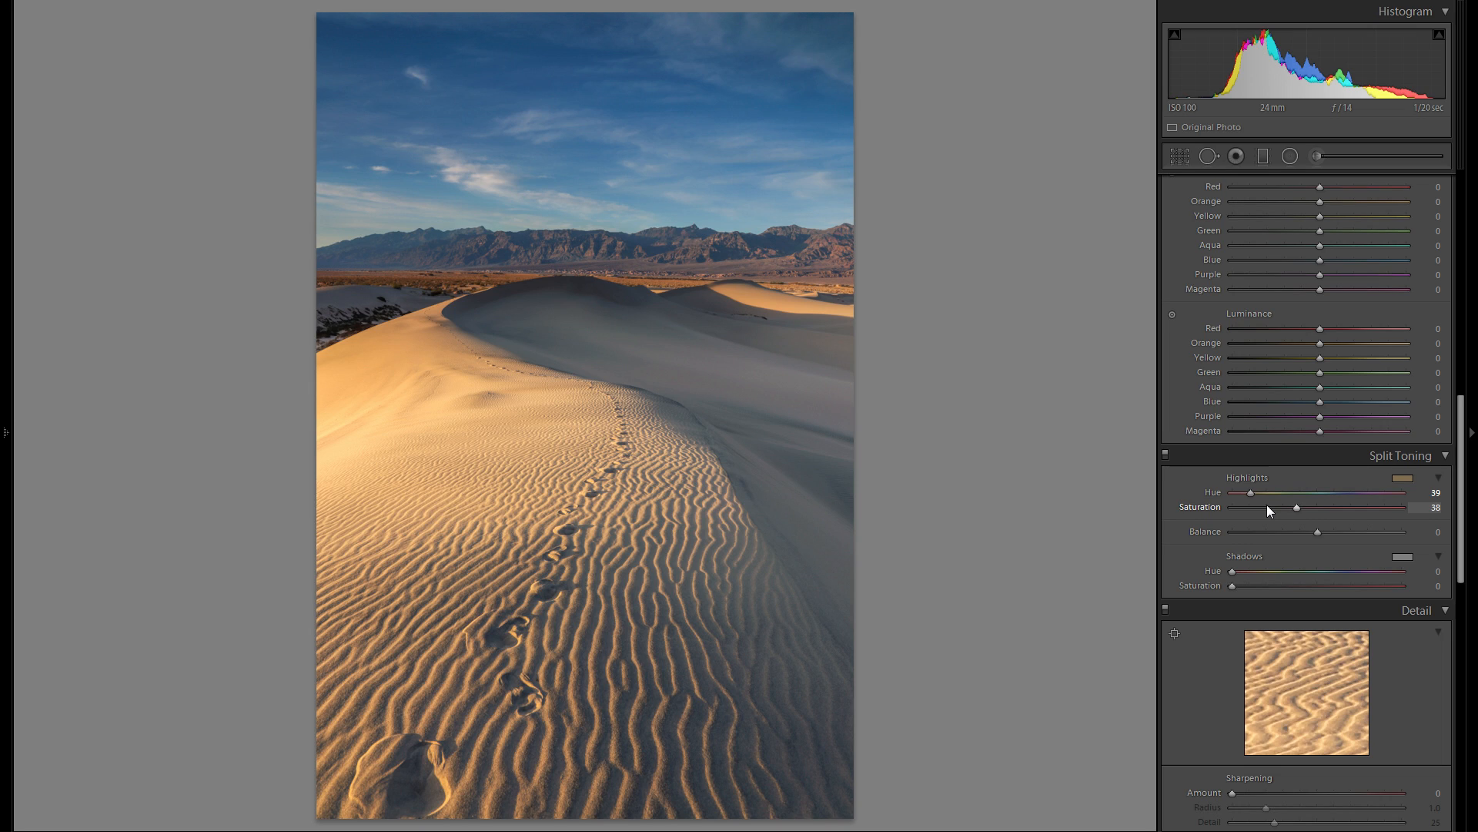
left_click(1403, 557)
mouse_move(1187, 627)
left_mouse_down()
mouse_move(1182, 581)
mouse_move(1091, 582)
mouse_move(1090, 626)
left_mouse_up()
left_click_drag(1265, 644, 1256, 644)
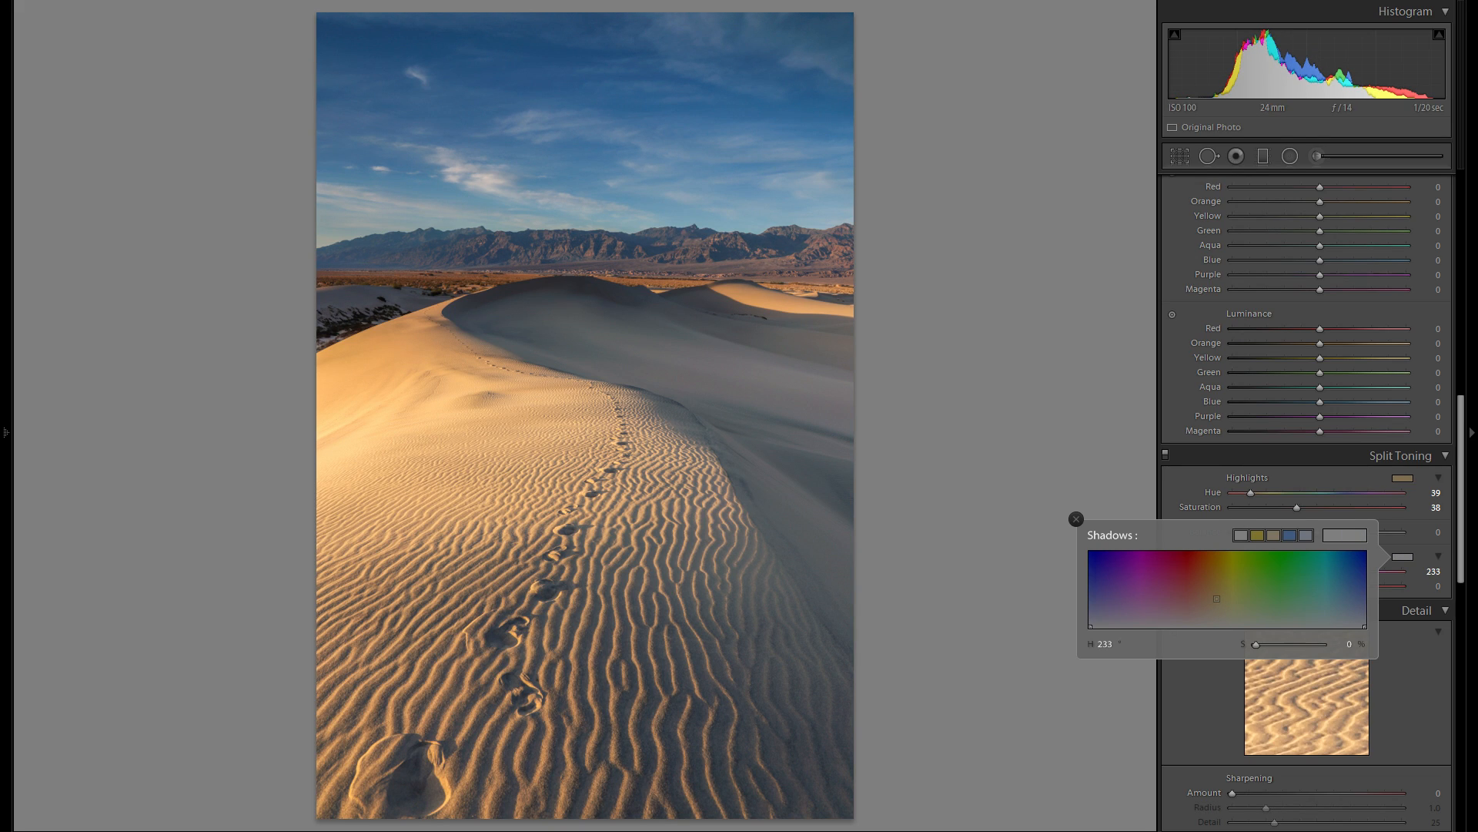
left_click(1302, 582)
mouse_move(1279, 581)
left_mouse_down()
mouse_move(1329, 581)
mouse_move(1211, 581)
mouse_move(1211, 612)
left_mouse_up()
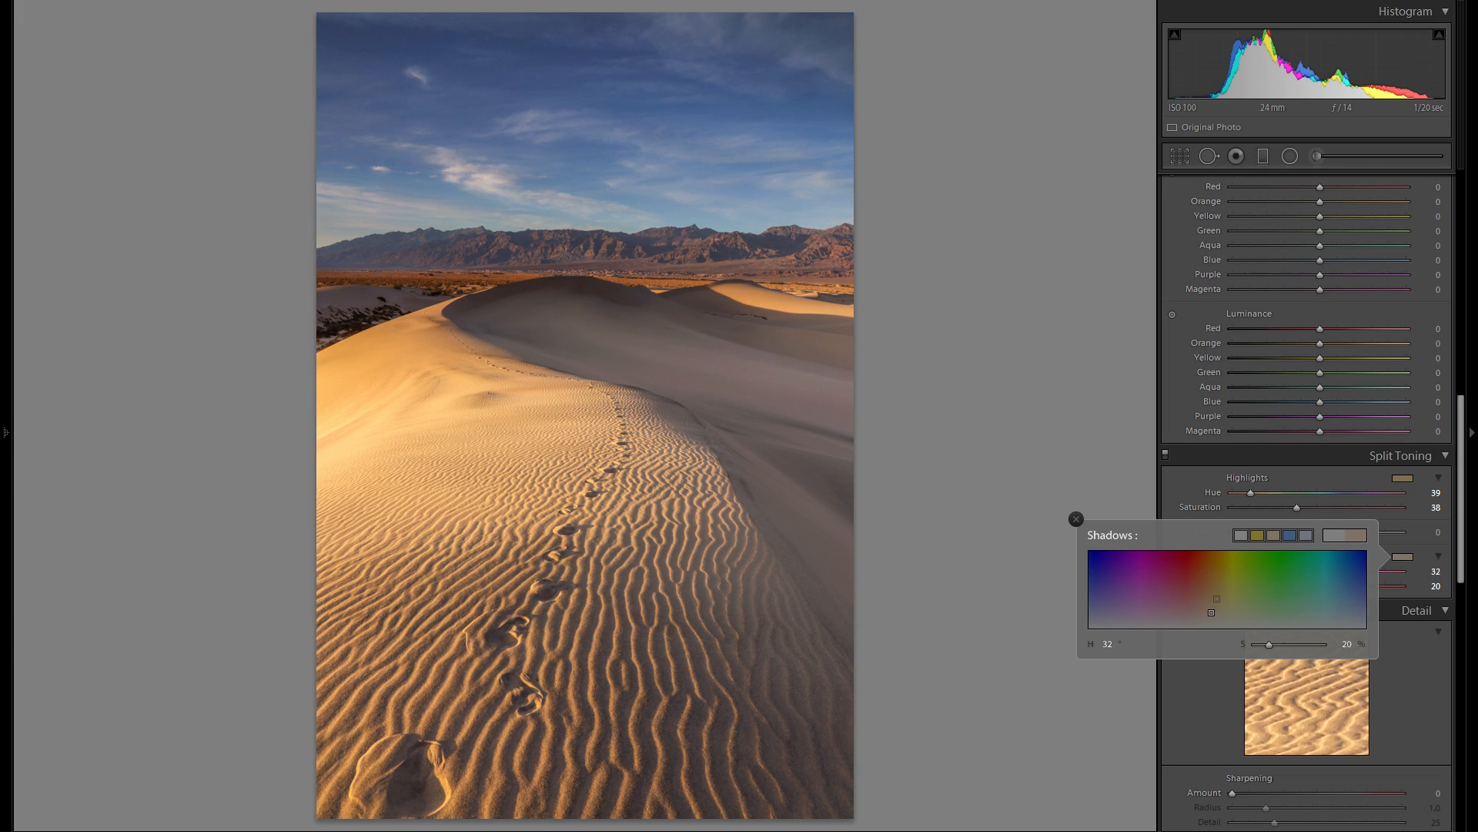
mouse_move(1211, 613)
left_mouse_down()
mouse_move(1211, 626)
mouse_move(1211, 615)
left_mouse_up()
left_click(1078, 517)
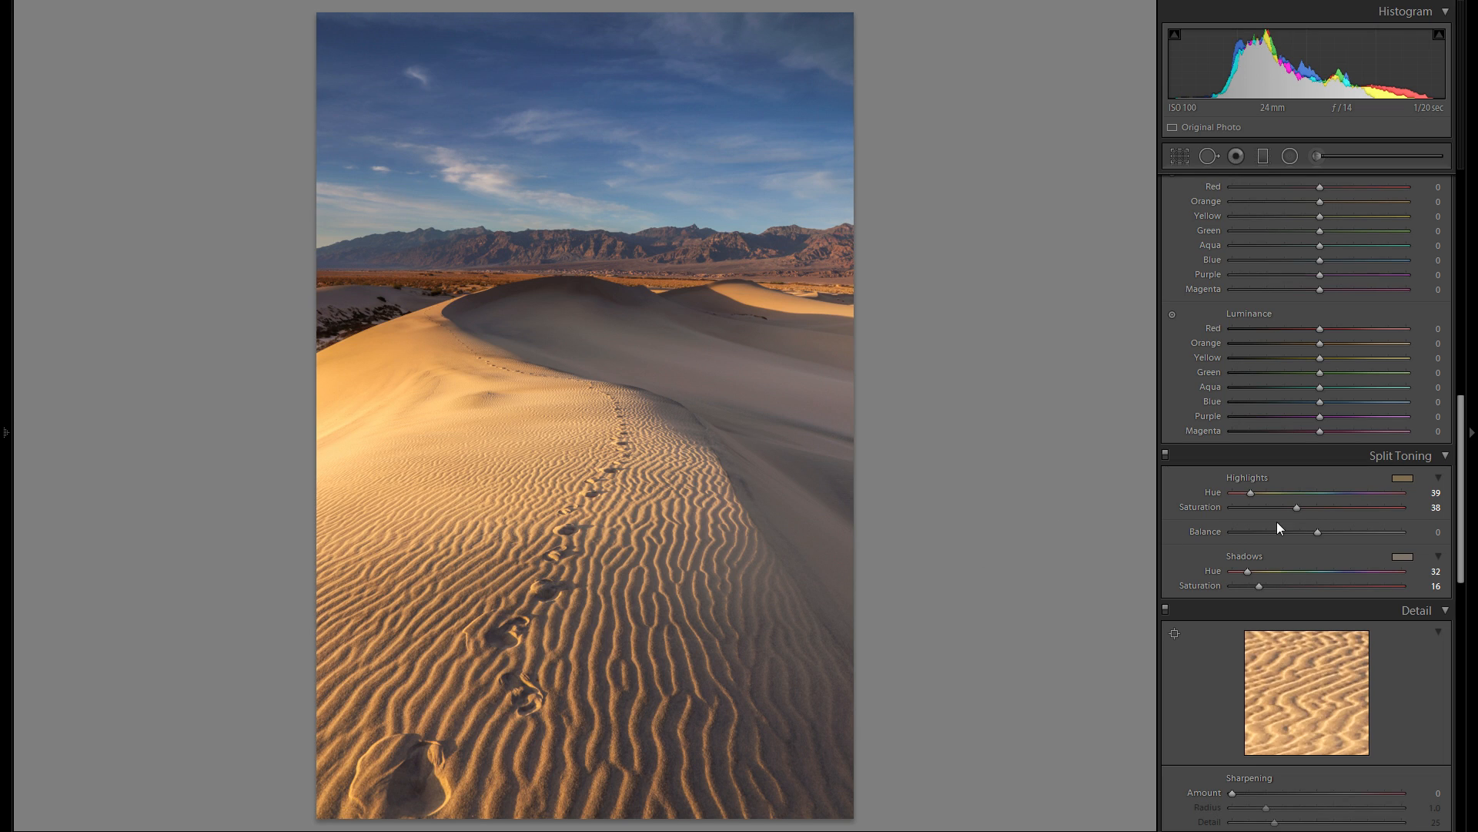
left_click(1165, 454)
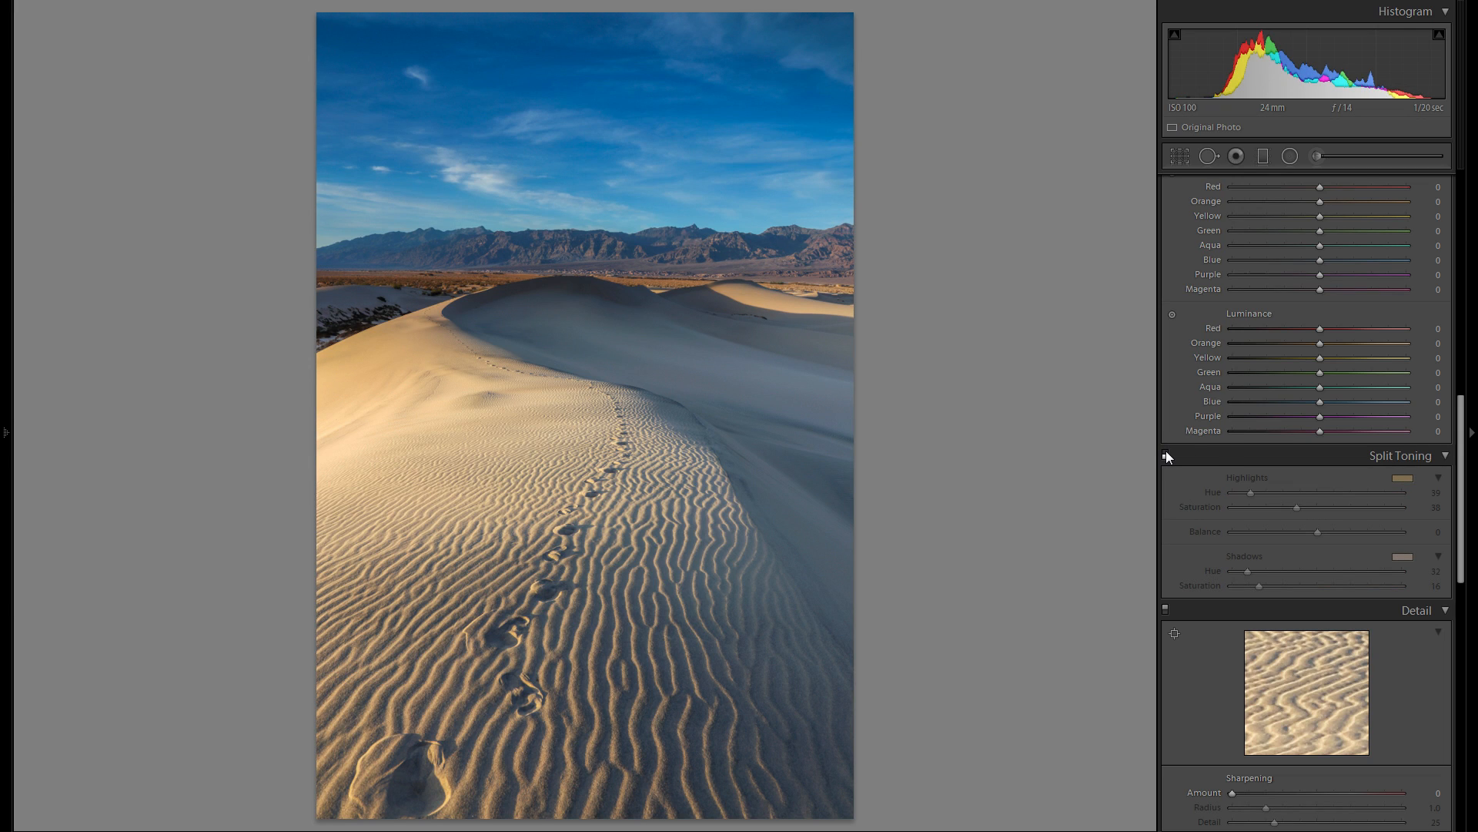
left_click(1166, 455)
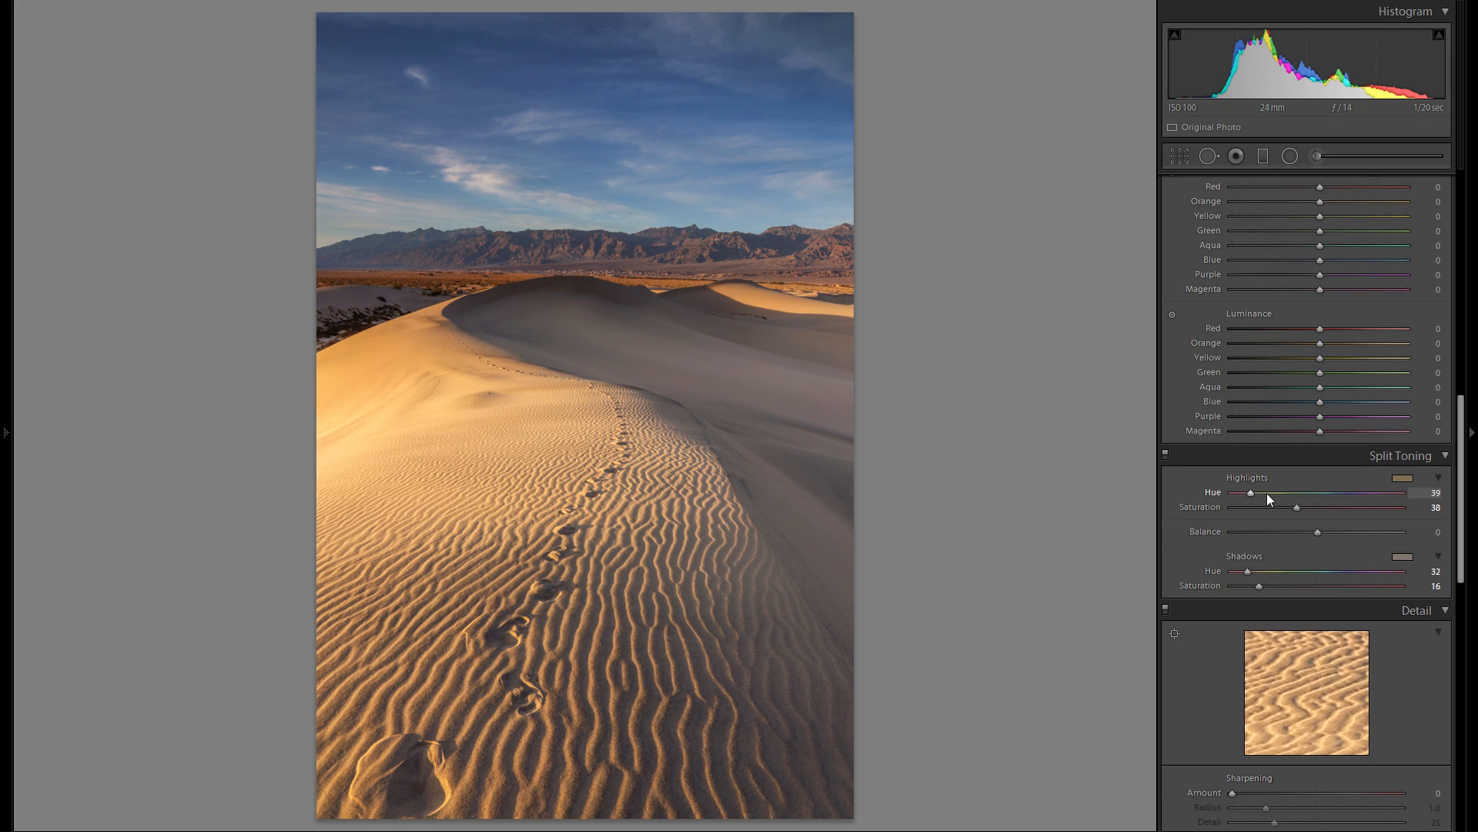
- Try lowering Exposure to −0.79 and shifting Tint toward green, resetting both to 0
scroll(1267, 493, "up", 10)
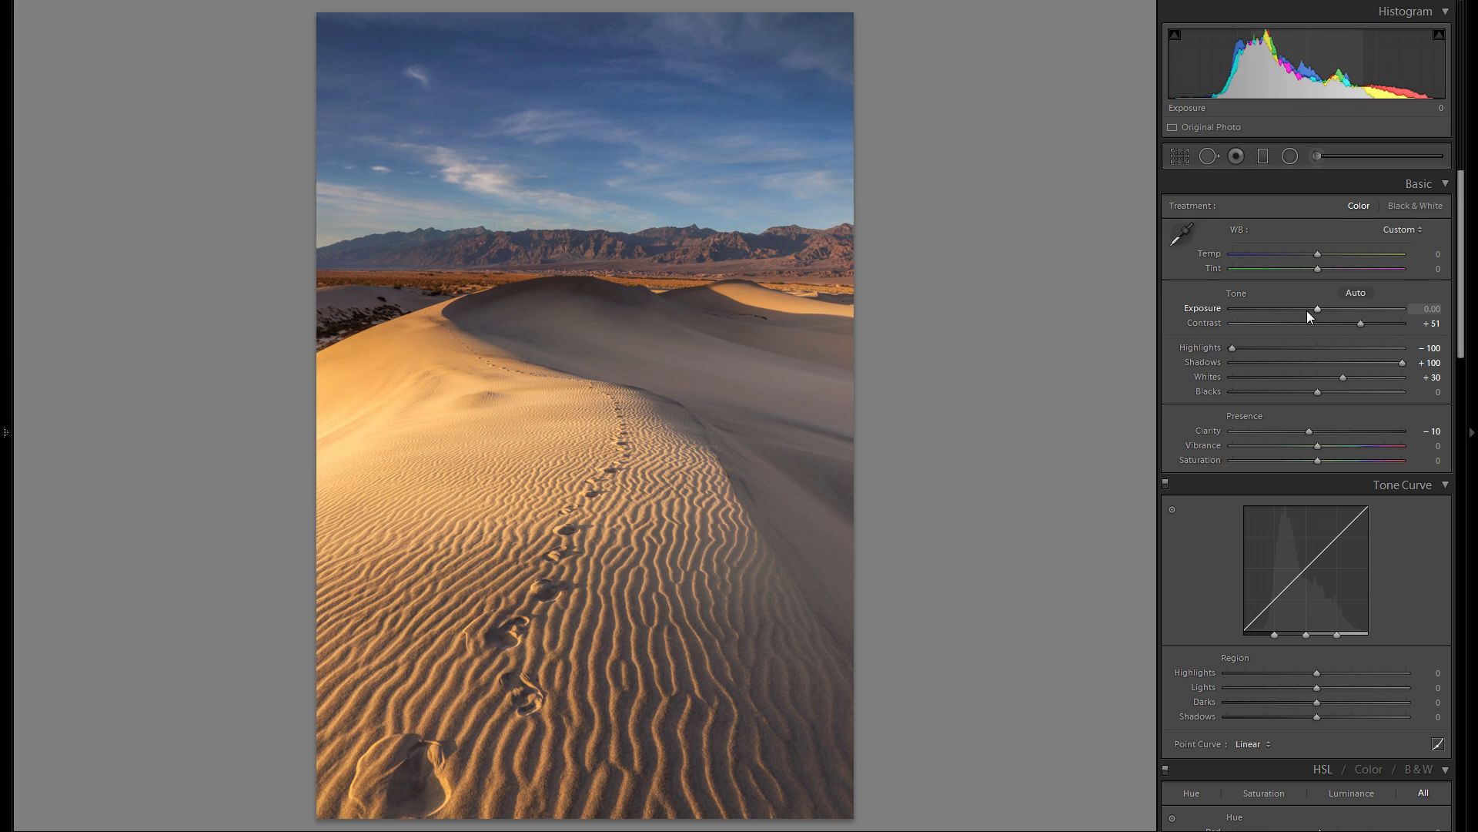
left_click_drag(1319, 308, 1305, 307)
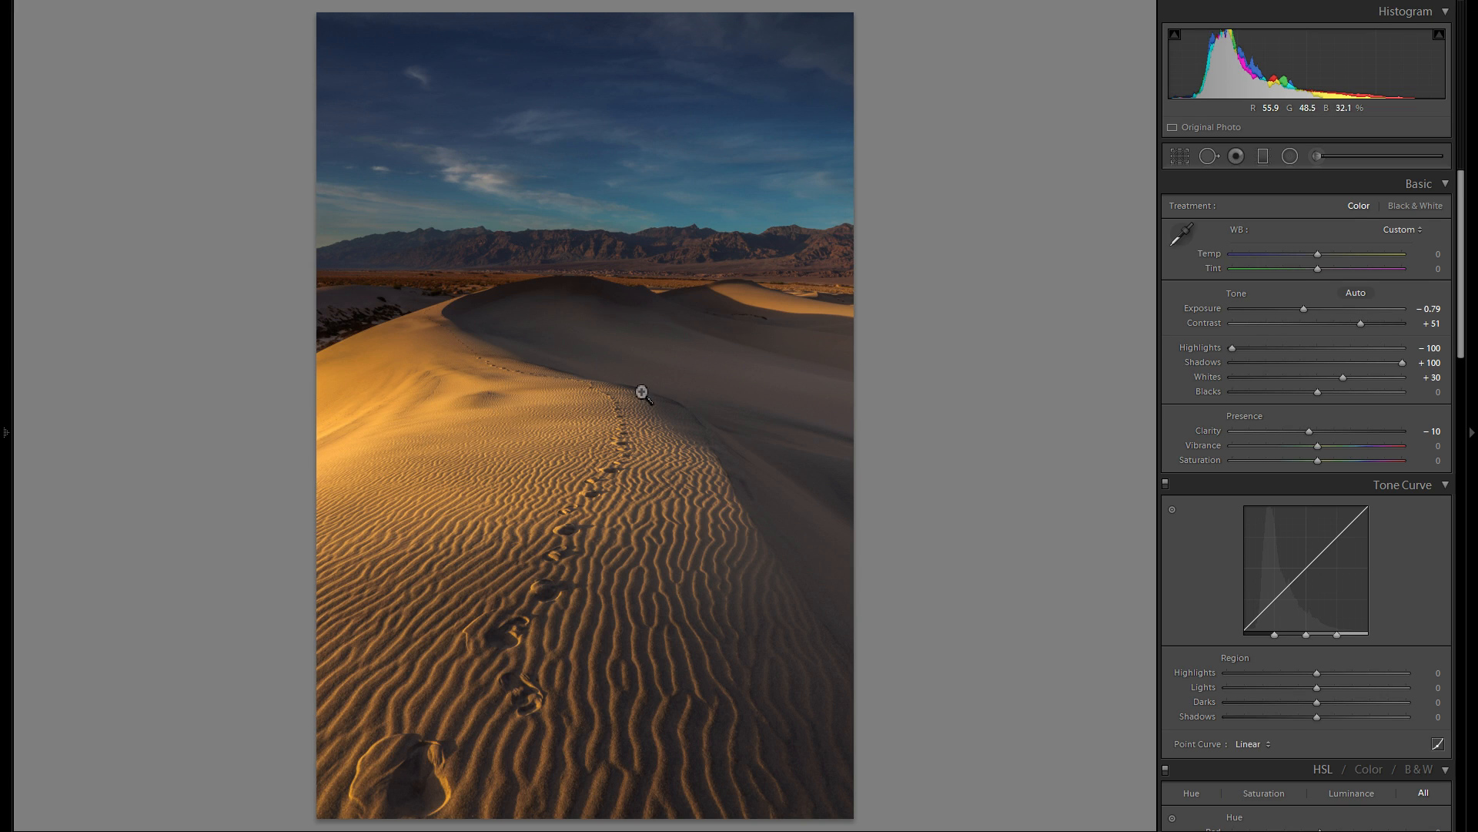
double_click(1200, 311)
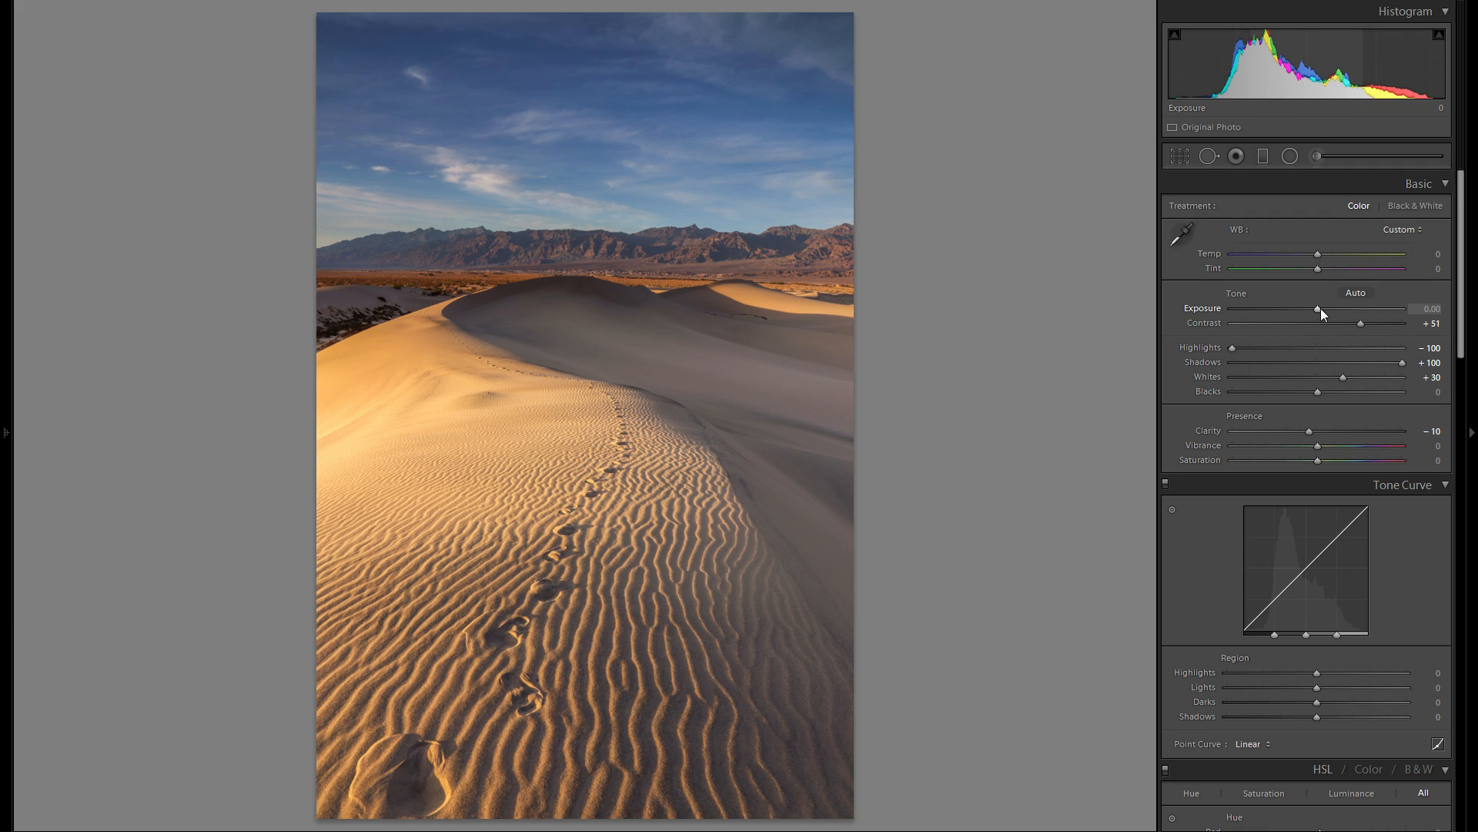
mouse_move(1318, 268)
left_mouse_down()
mouse_move(1339, 266)
mouse_move(1304, 262)
left_mouse_up()
double_click(1214, 268)
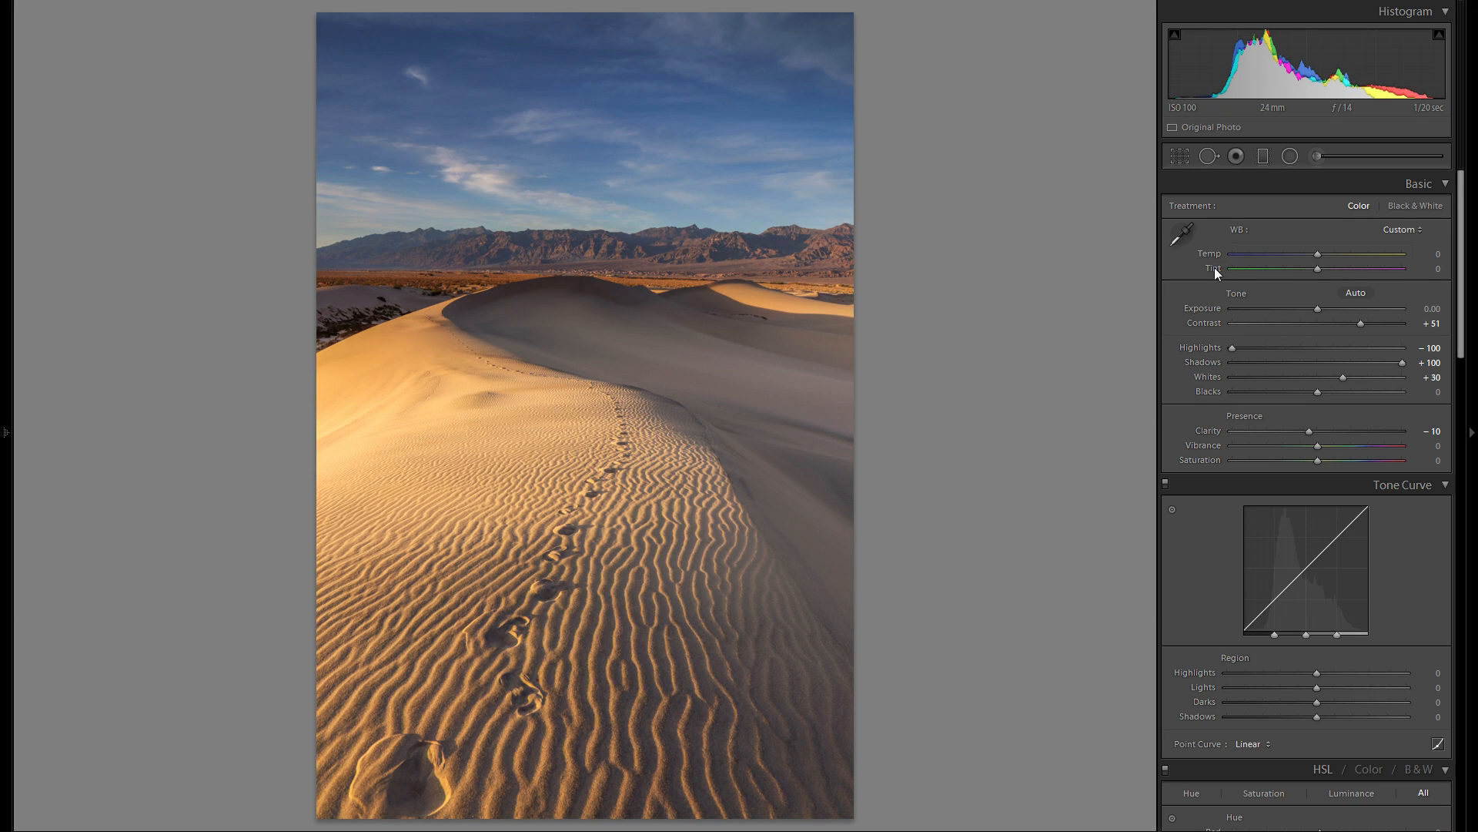
- Raise the photo's Vibrance to +46
left_click(1356, 447)
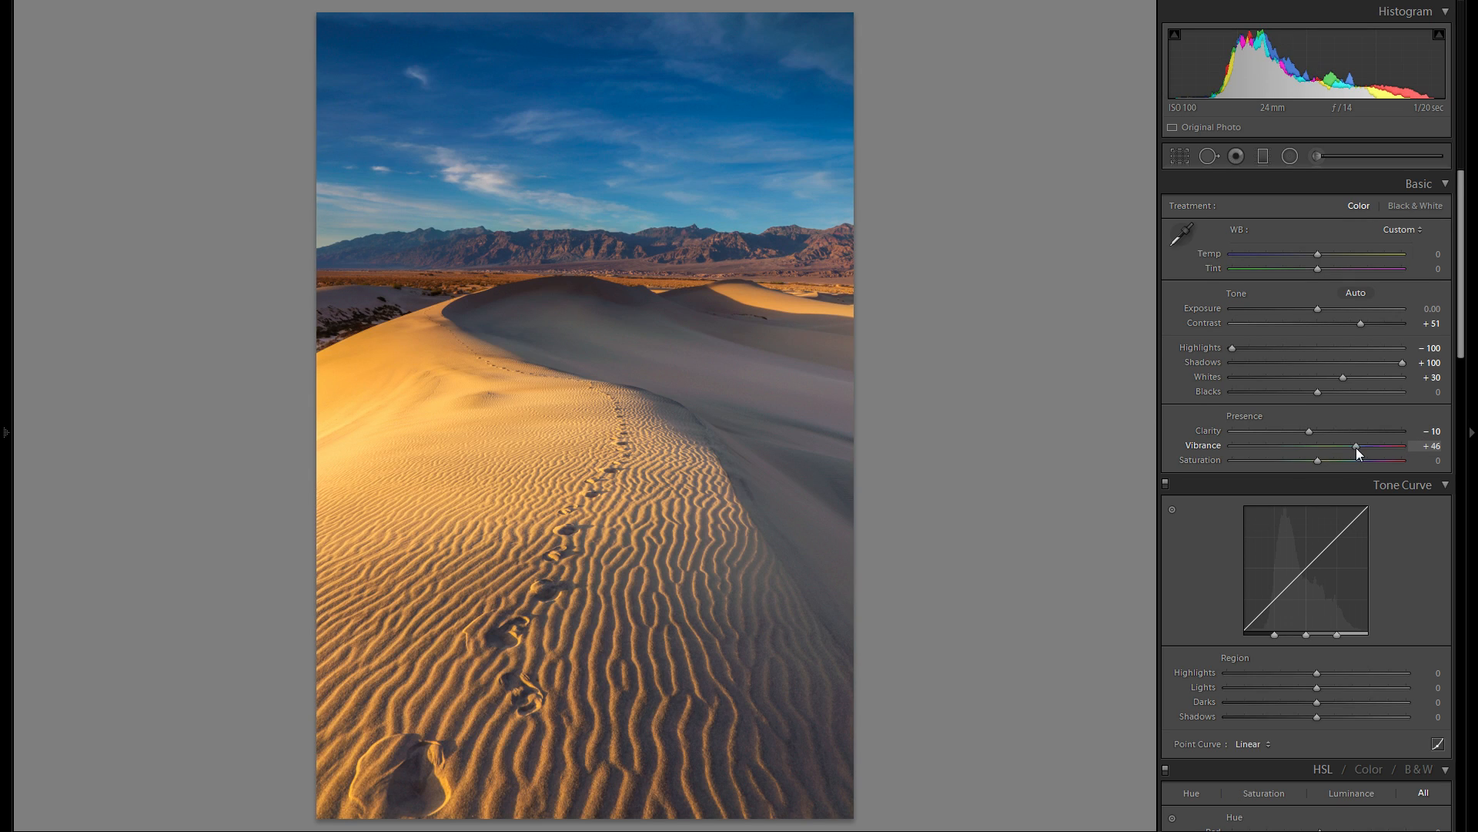
- Try Vibrance at +18 and +51 and Saturation at +49, resetting both to 0
mouse_move(1356, 447)
left_mouse_down()
mouse_move(1420, 441)
mouse_move(1325, 441)
mouse_move(1335, 449)
left_mouse_up()
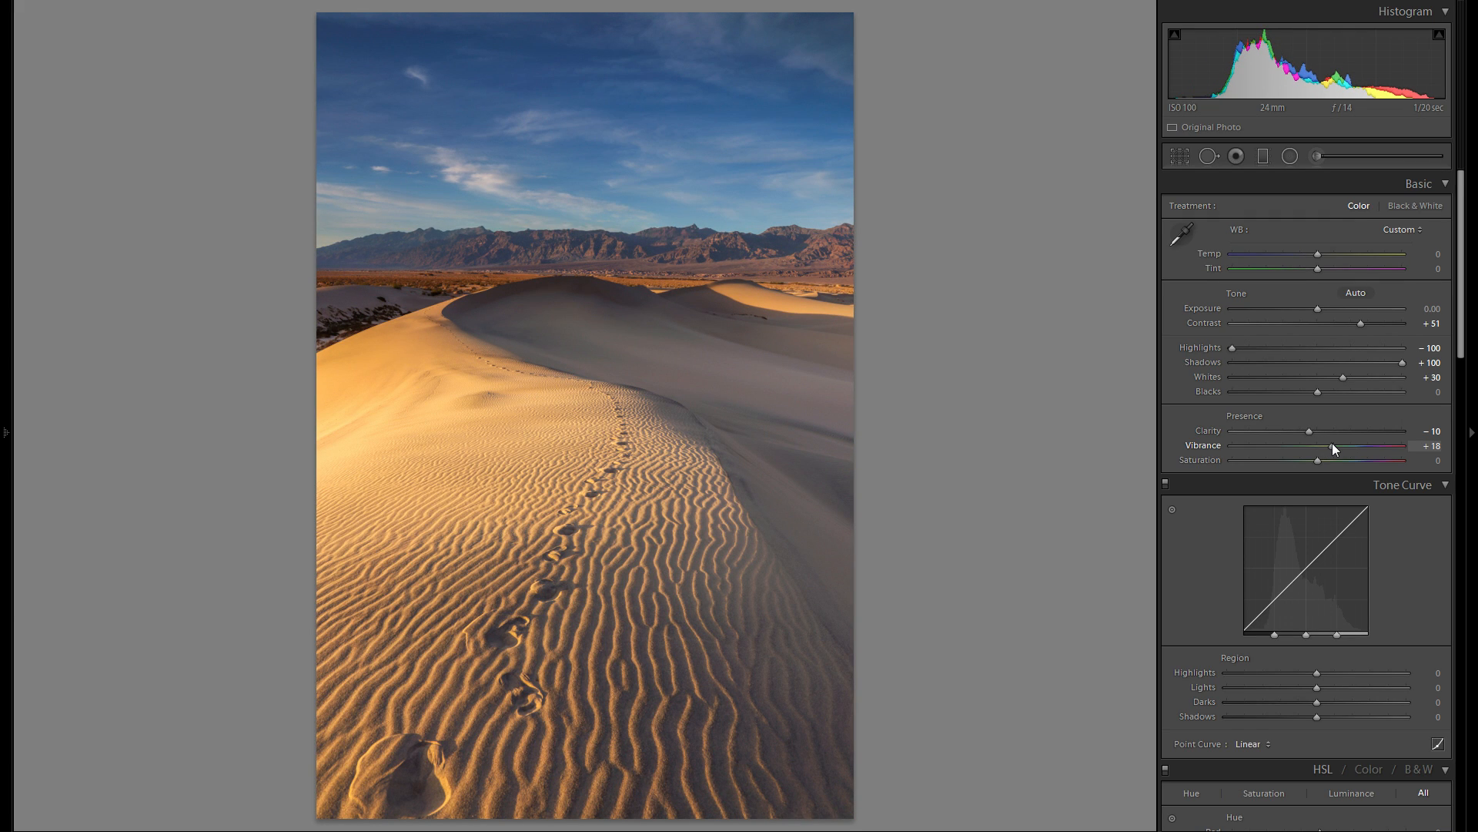
left_click_drag(1334, 447, 1336, 447)
left_click_drag(1384, 445, 1361, 444)
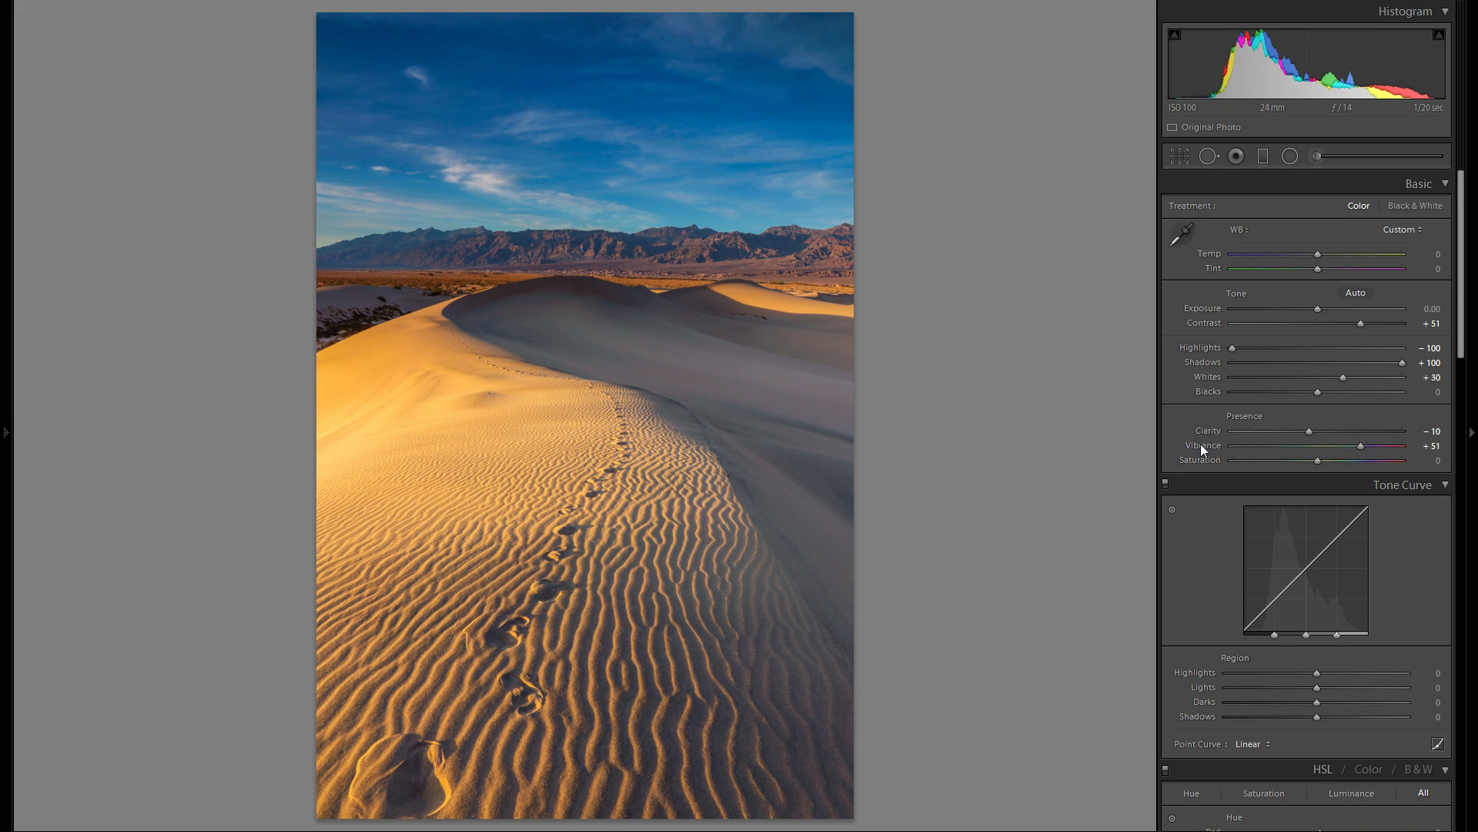
double_click(1199, 443)
left_click(1360, 460)
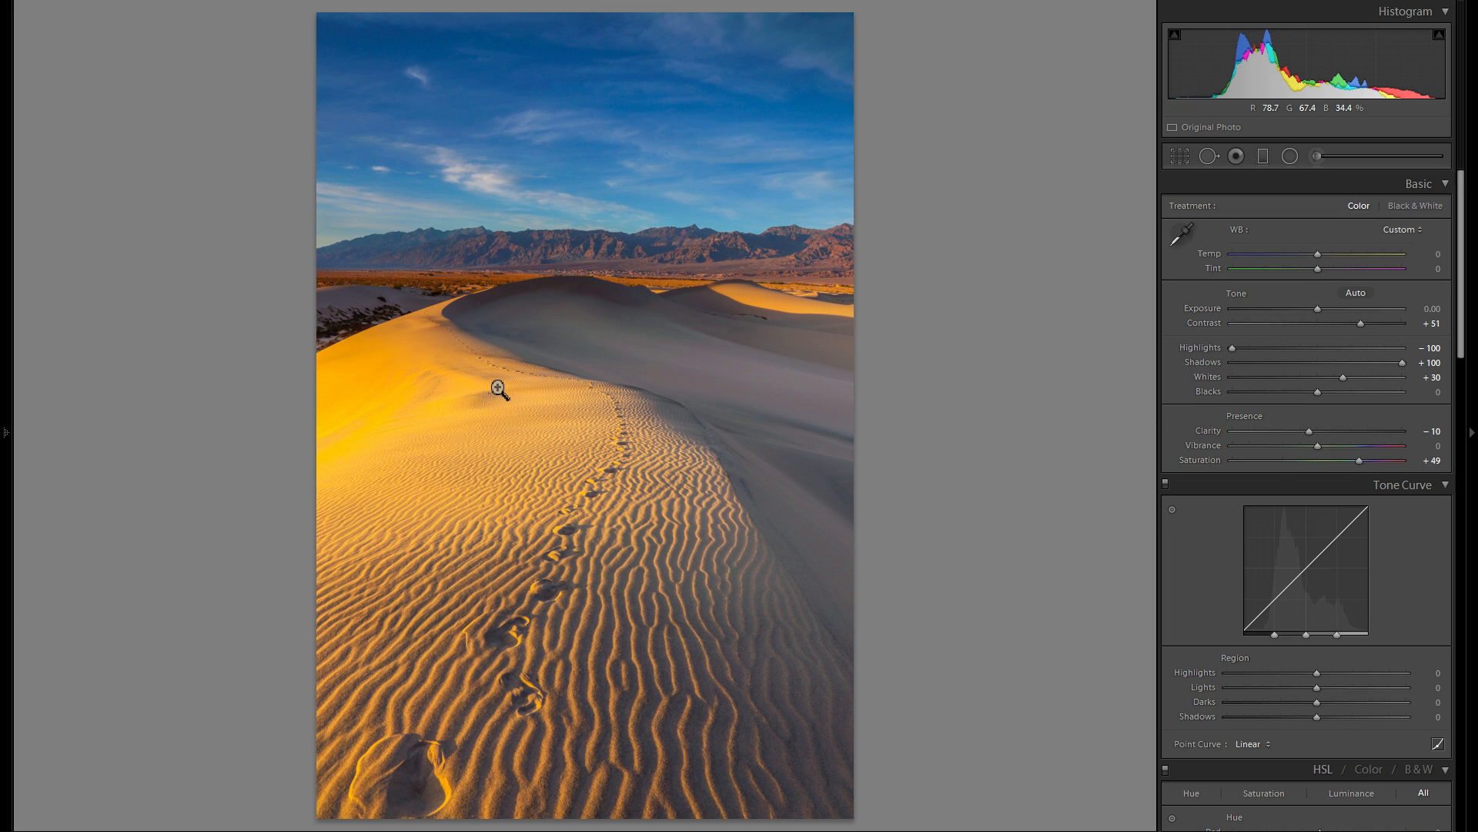
double_click(1200, 460)
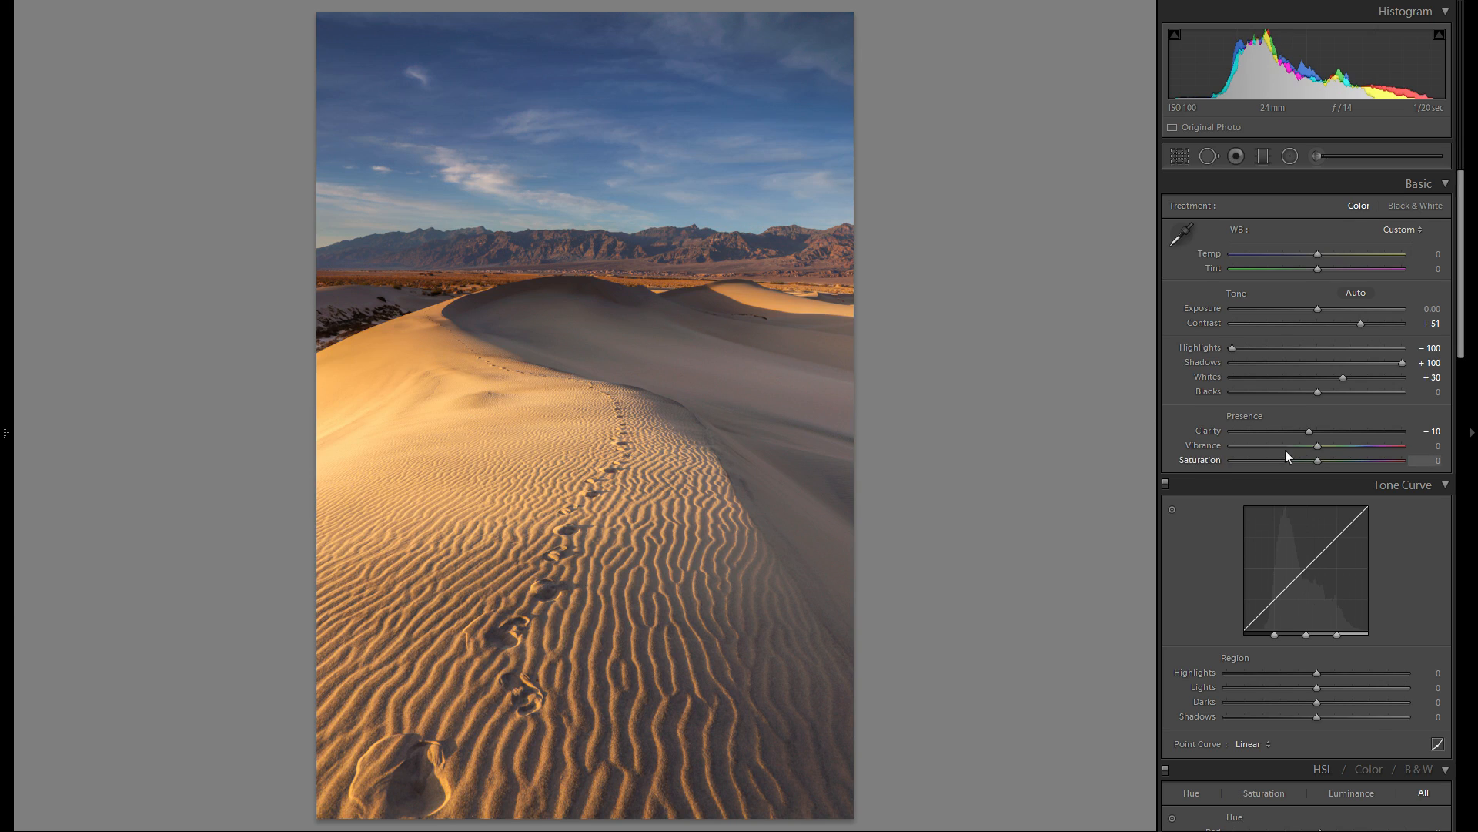
- Set the photo's Vibrance to +20
left_click_drag(1353, 445, 1335, 447)
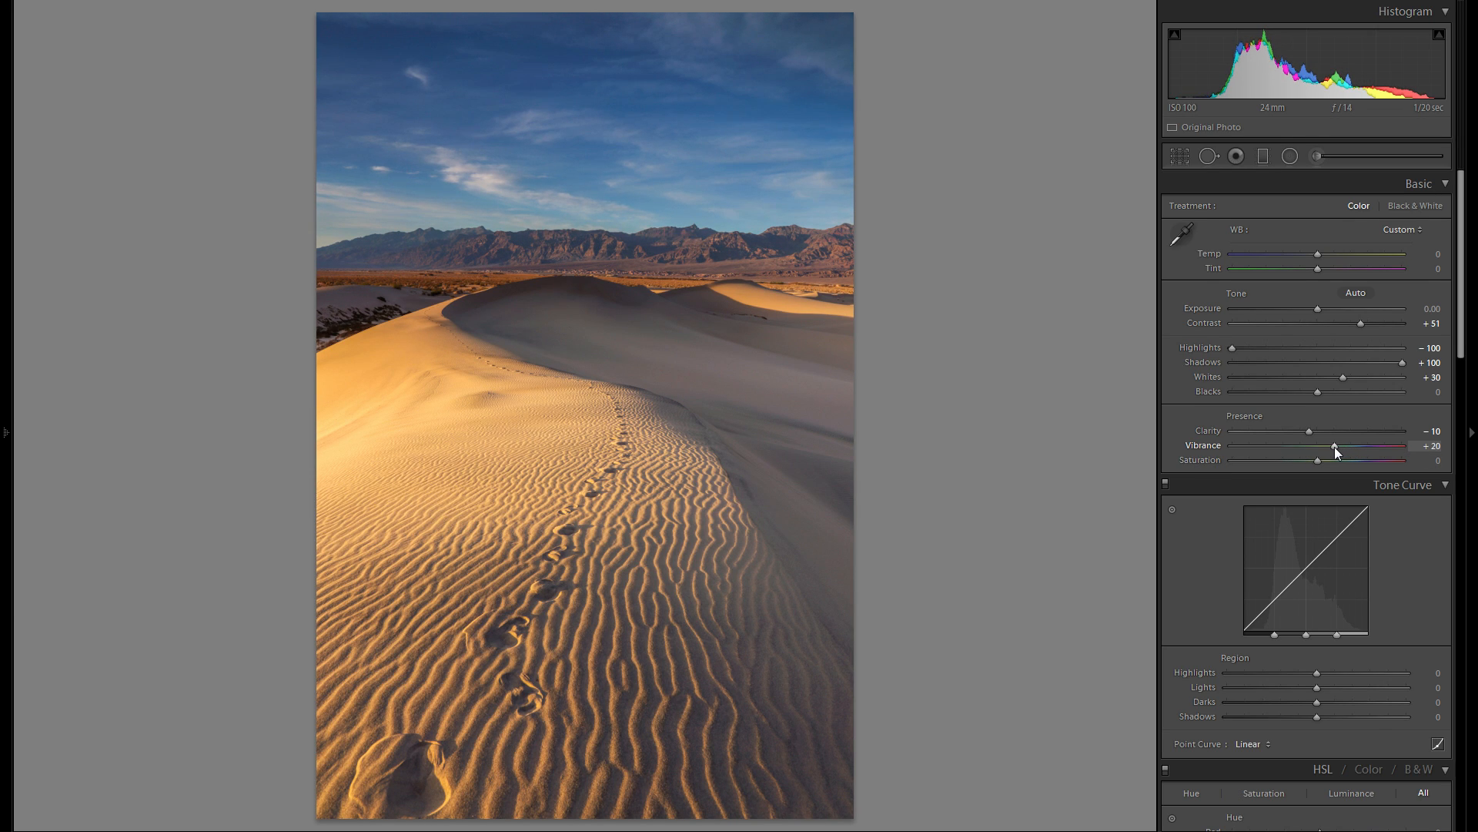
scroll(1221, 381, "down", 4)
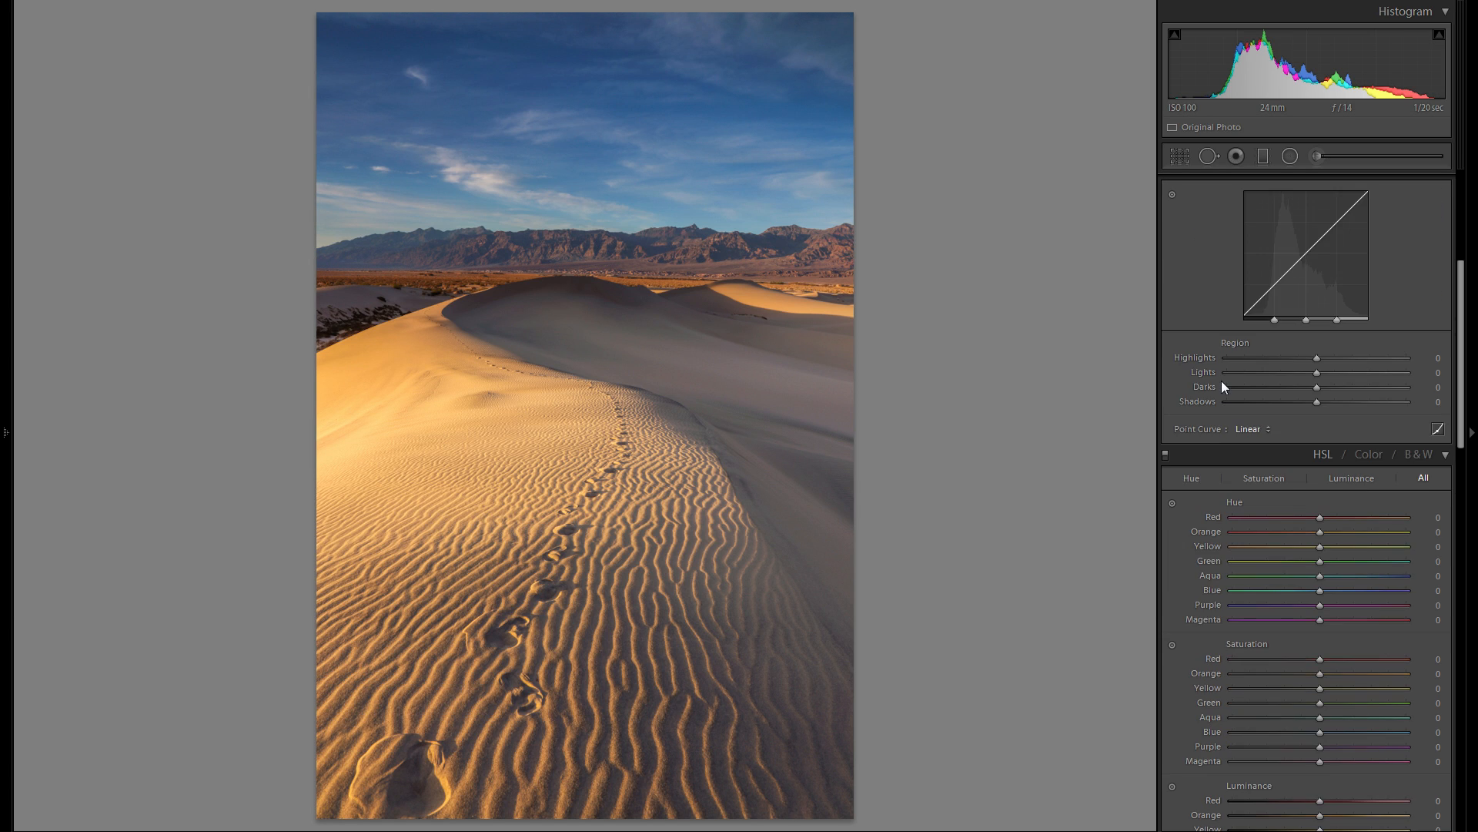
scroll(1231, 382, "up", 2)
- Try the tone curve's Highlights at +56 and reset it, and set Lights to −26 and Darks to −10
left_click_drag(1326, 516, 1370, 517)
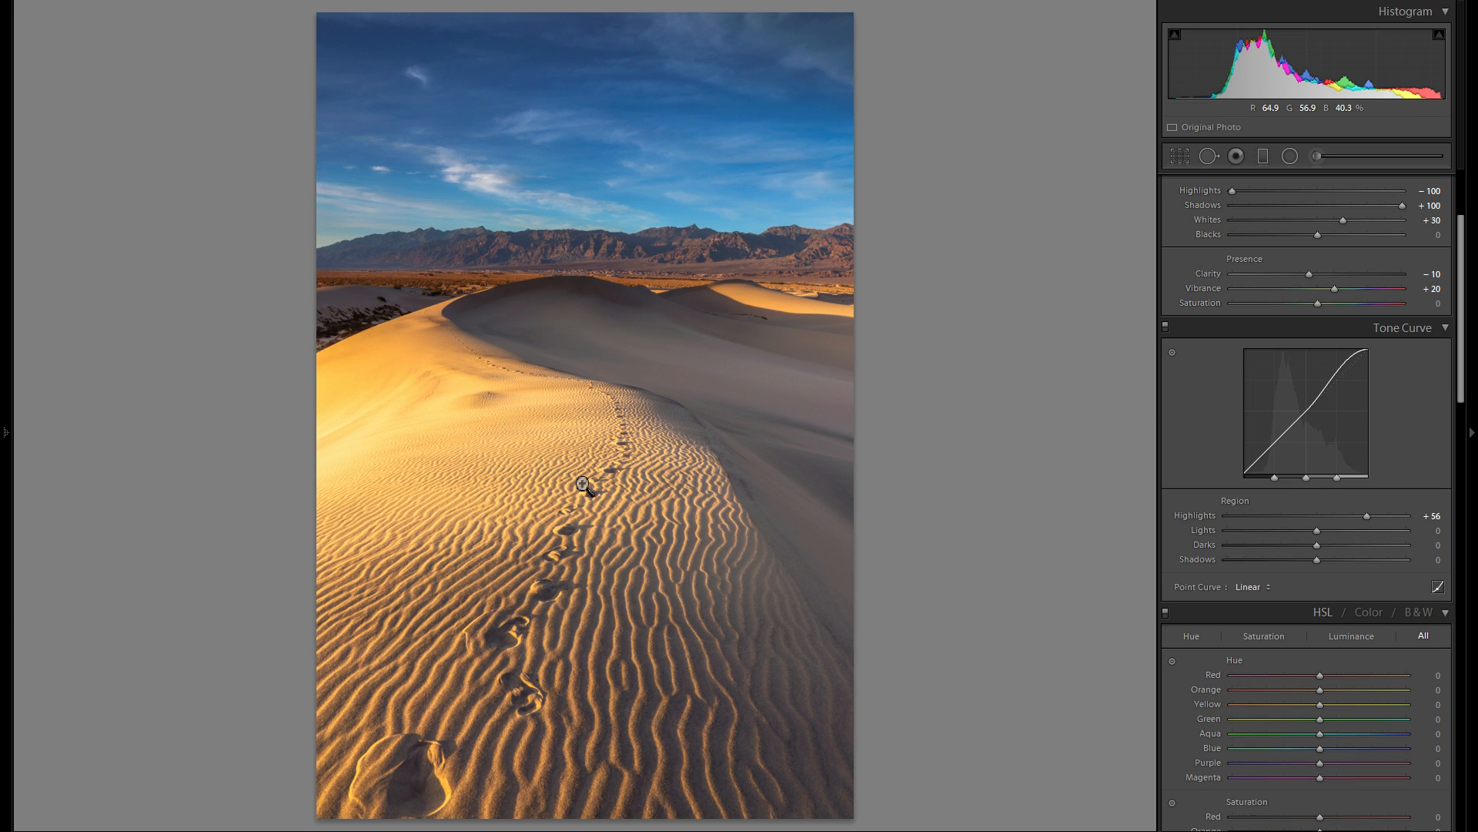
double_click(1208, 514)
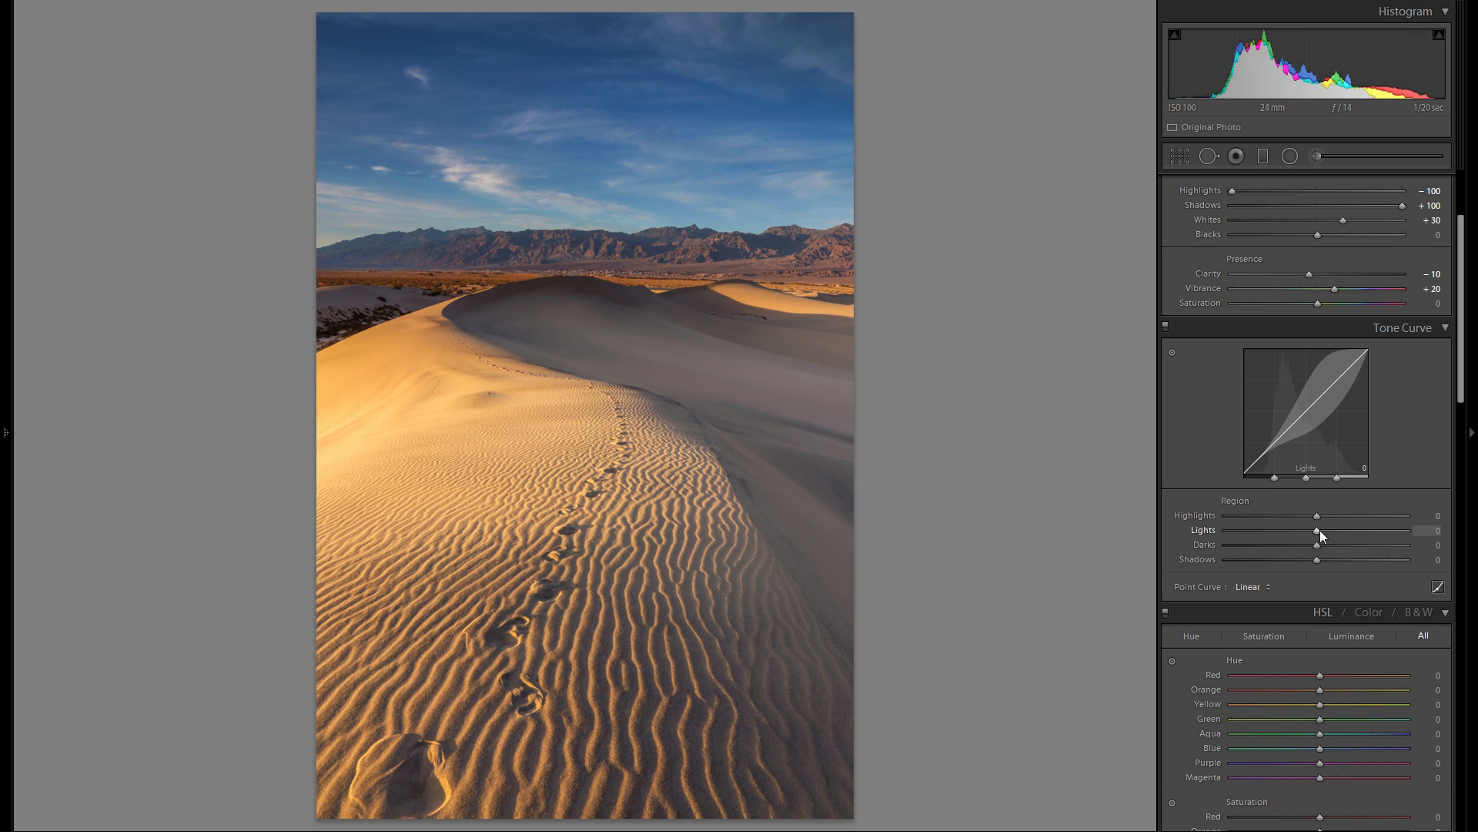
mouse_move(1319, 530)
left_mouse_down()
mouse_move(1278, 533)
mouse_move(1325, 537)
mouse_move(1297, 538)
left_mouse_up()
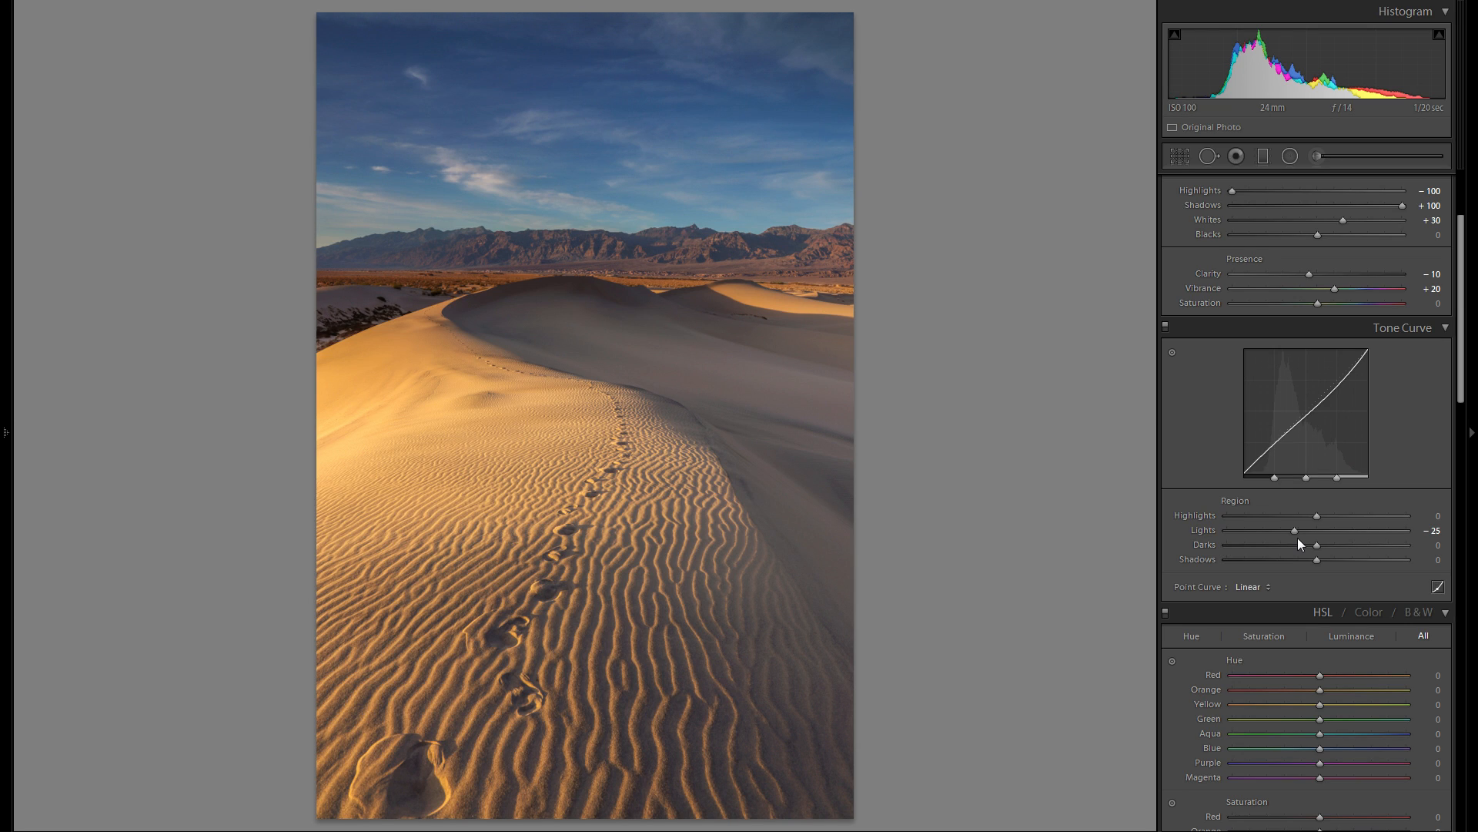
mouse_move(1298, 533)
left_mouse_down()
mouse_move(1322, 547)
mouse_move(1287, 547)
mouse_move(1318, 549)
mouse_move(1306, 547)
left_mouse_up()
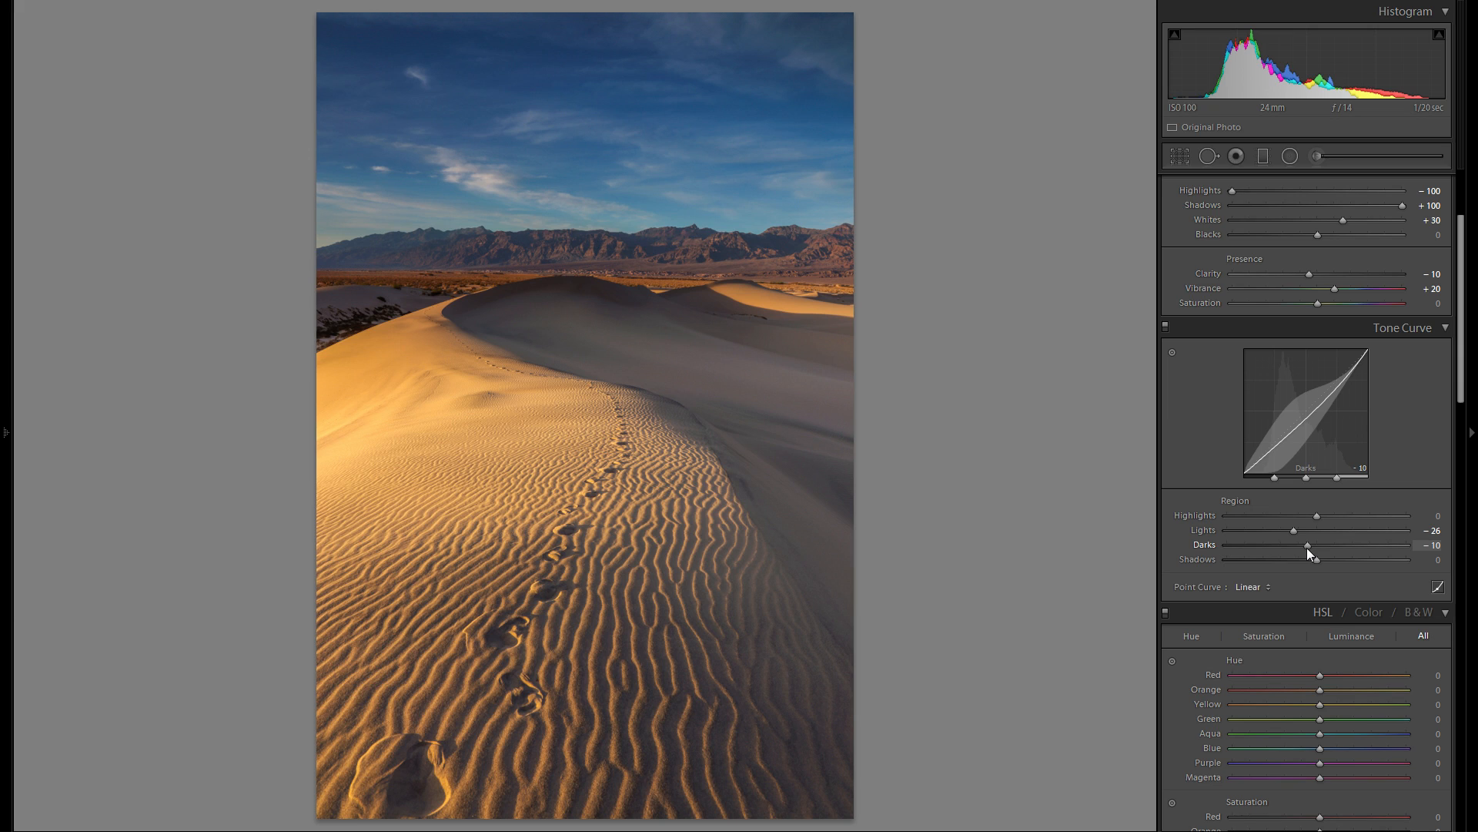
- Lower the tone curve's Shadows to −25 and raise it back to −16
mouse_move(1315, 559)
left_mouse_down()
mouse_move(1293, 559)
mouse_move(1343, 567)
mouse_move(1292, 570)
left_mouse_up()
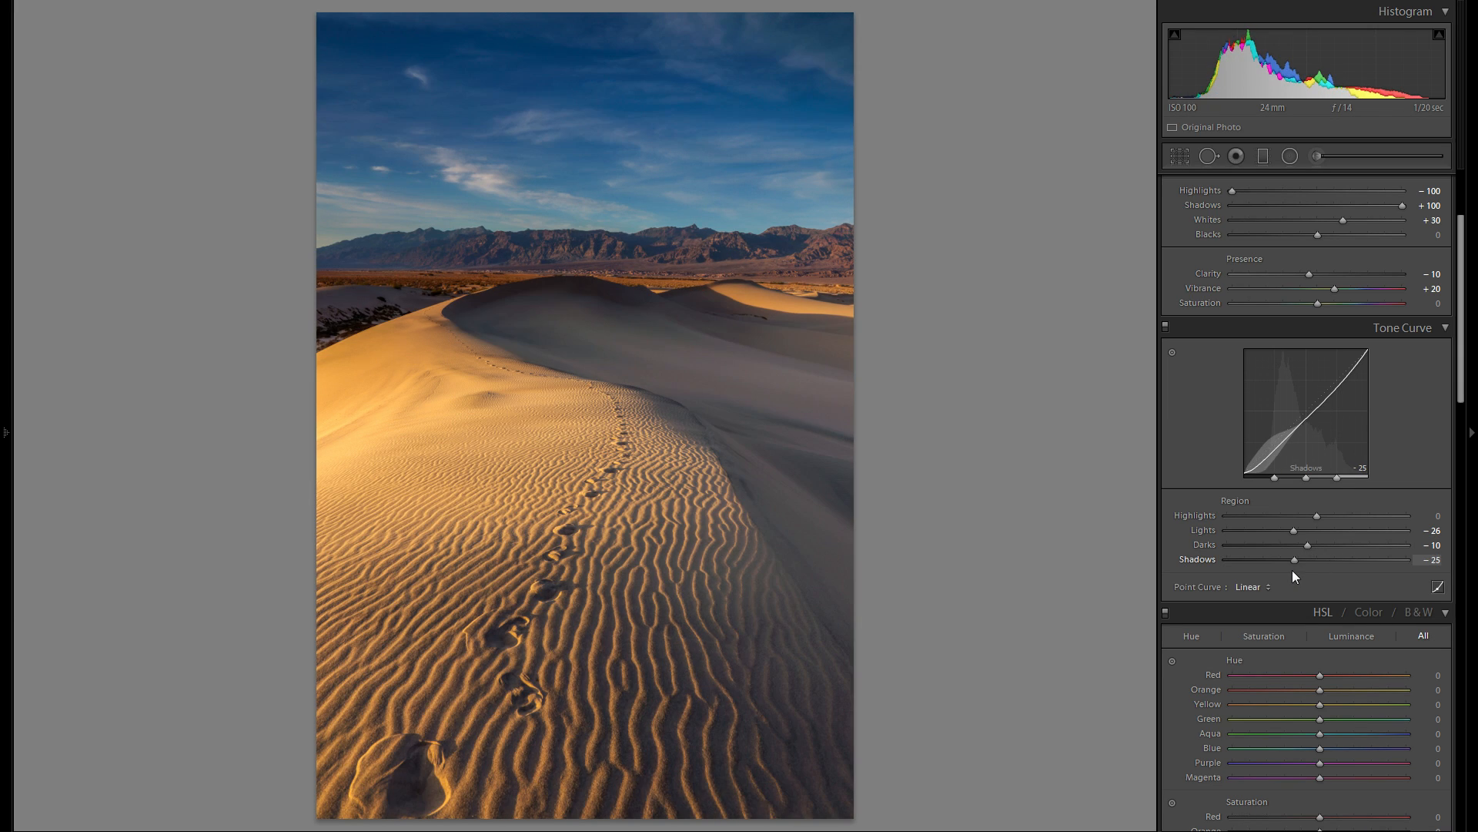
scroll(1313, 608, "up", 3)
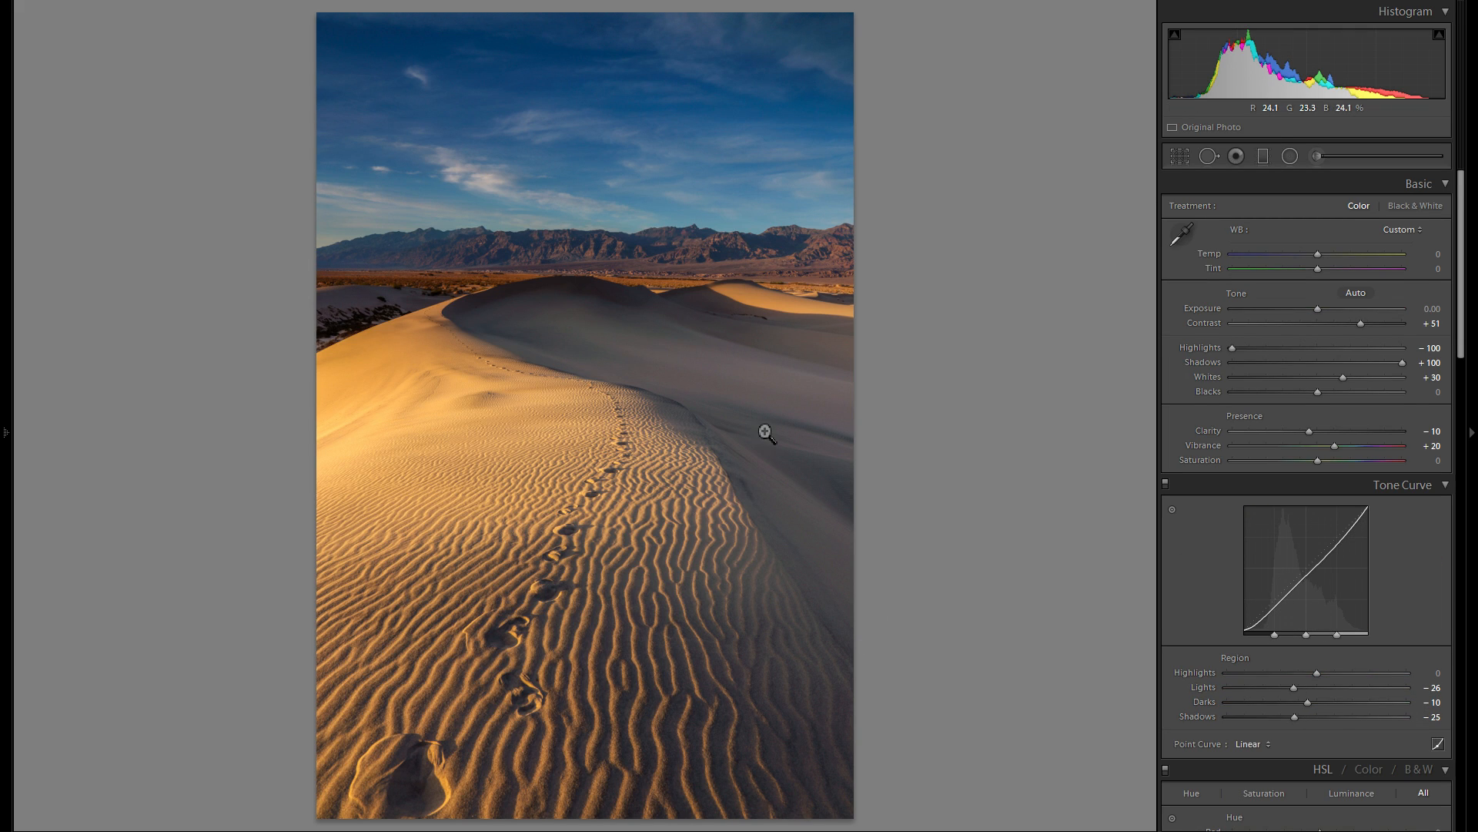
mouse_move(1402, 362)
left_mouse_down()
mouse_move(1270, 362)
mouse_move(1409, 363)
left_mouse_up()
scroll(1396, 590, "down", 3)
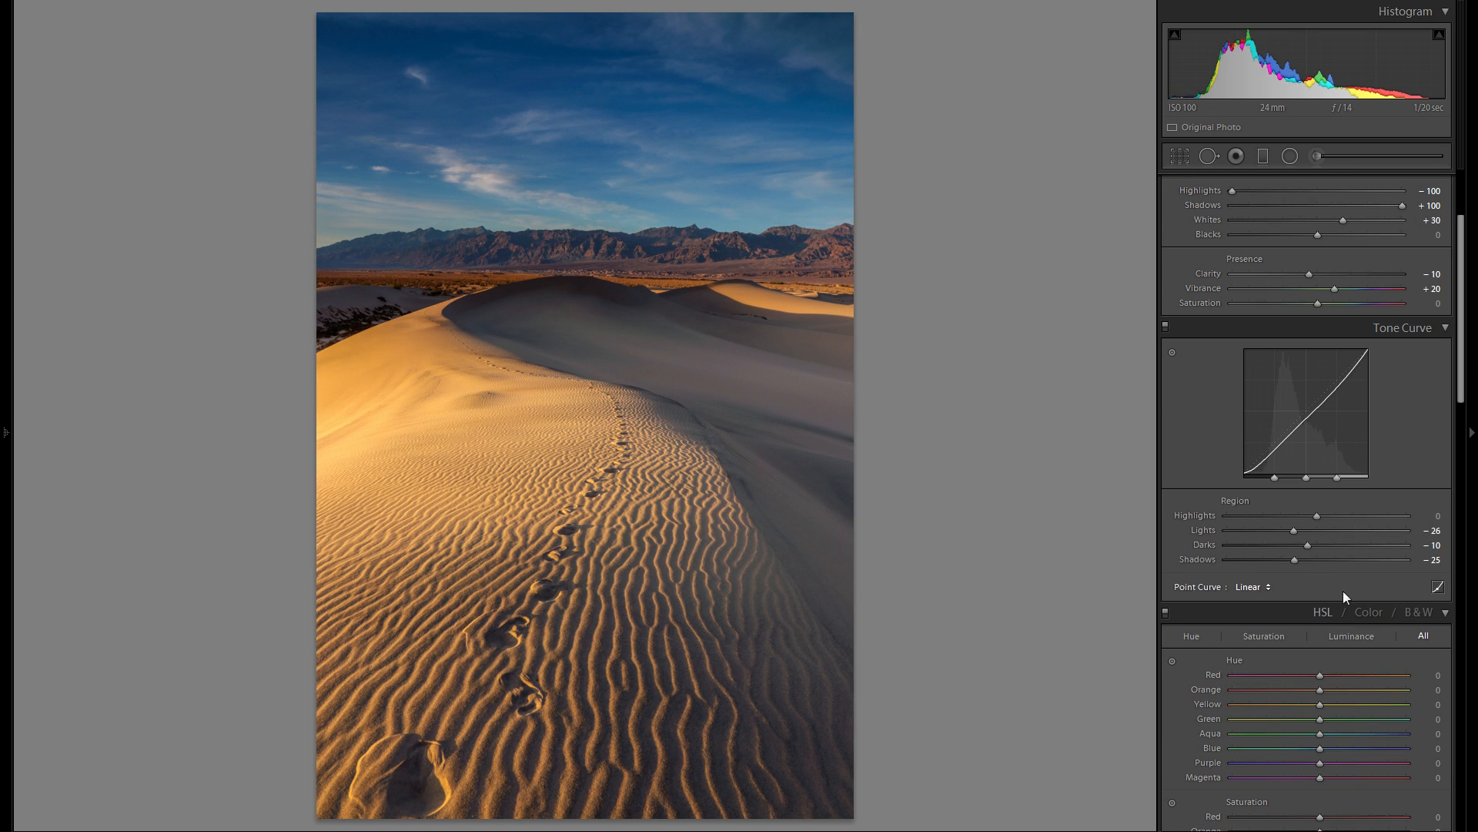
mouse_move(1297, 559)
left_mouse_down()
mouse_move(1284, 559)
mouse_move(1305, 561)
left_mouse_up()
- Try the Medium Contrast point curve twice against Linear and return the point curve to Linear
left_click(1254, 587)
left_click(1309, 622)
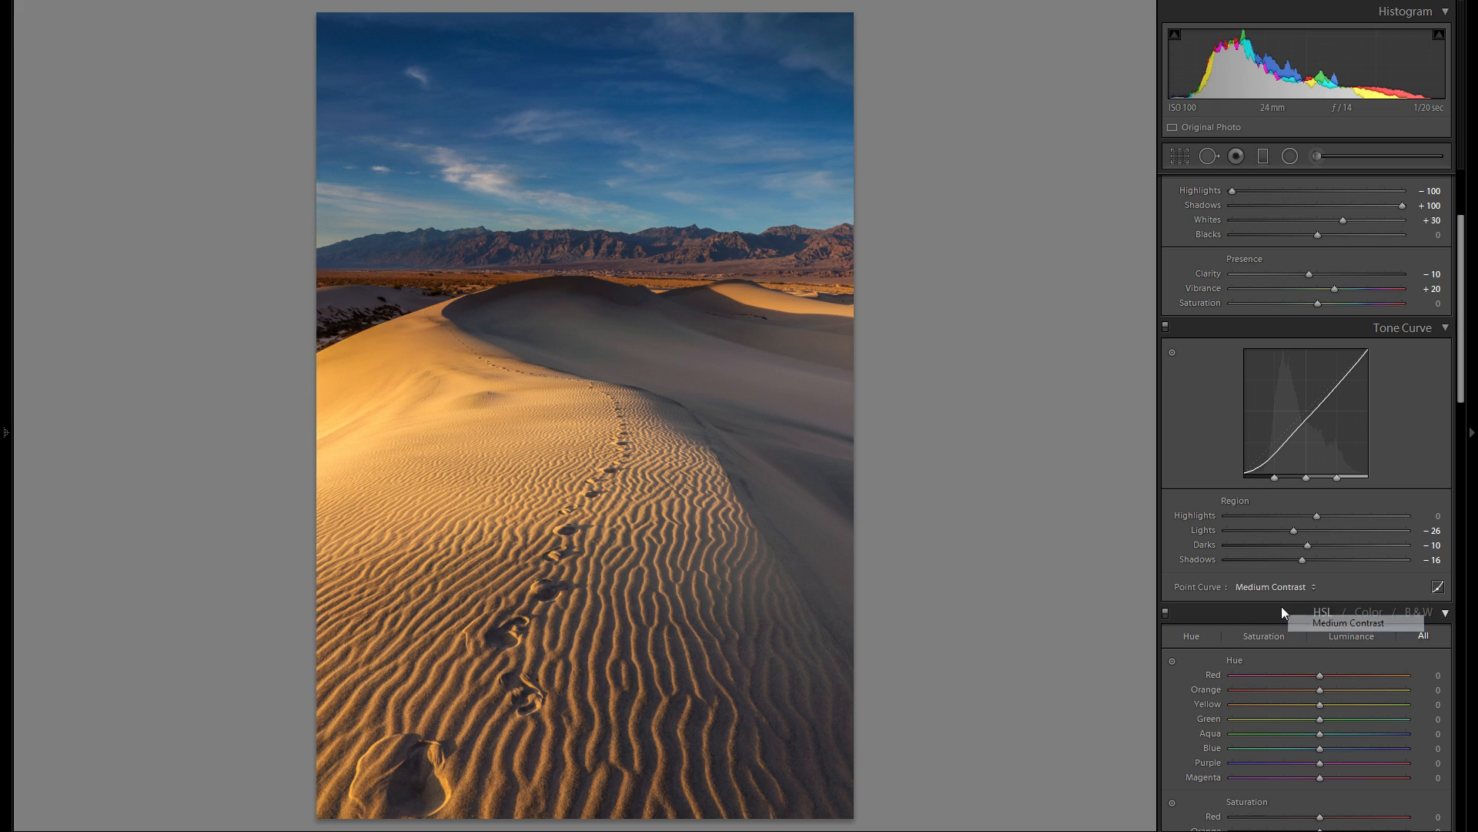
left_click(1274, 587)
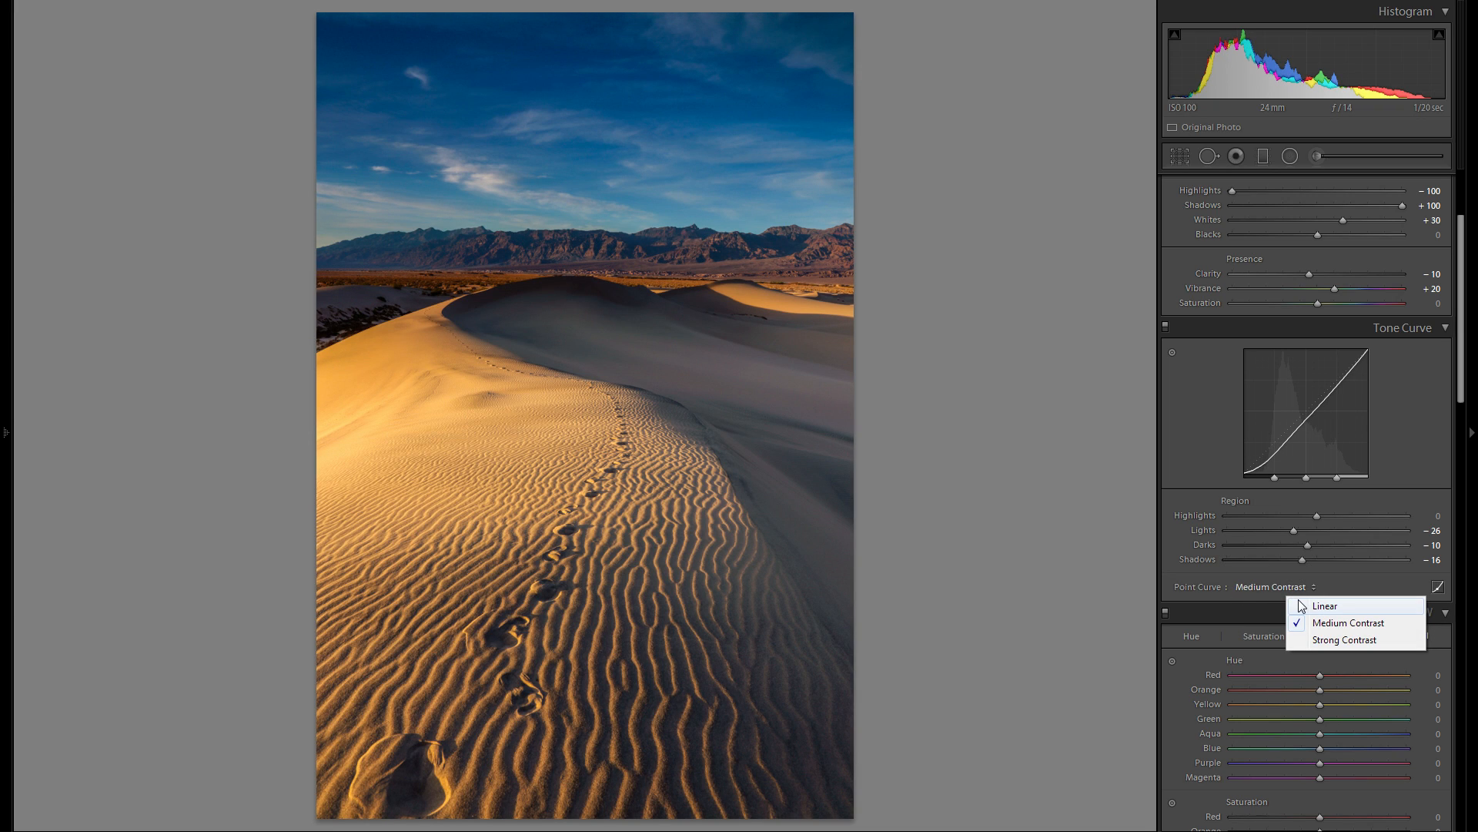
left_click(1301, 606)
left_click(1264, 587)
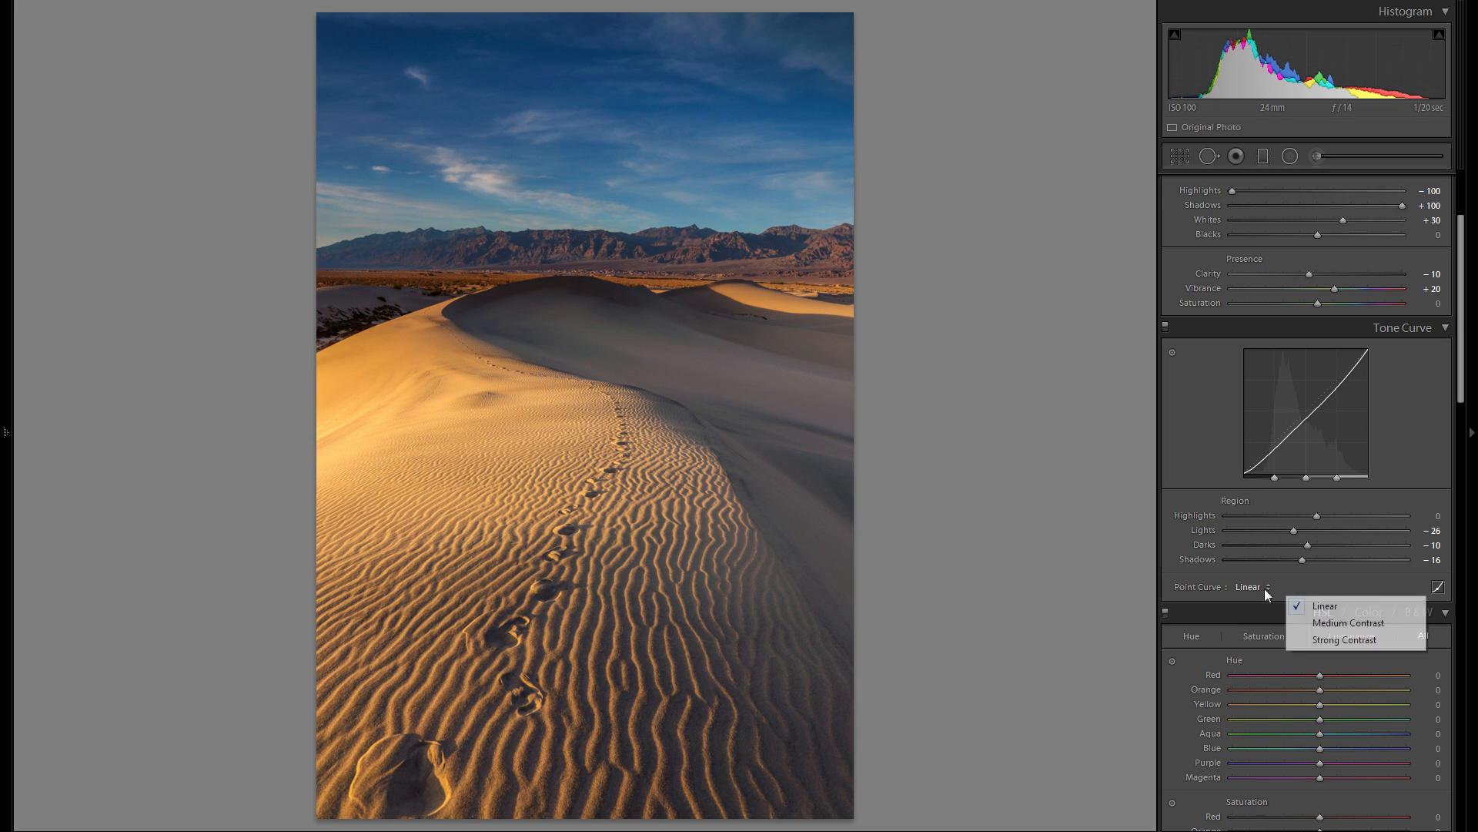
left_click(1309, 621)
left_click(1255, 590)
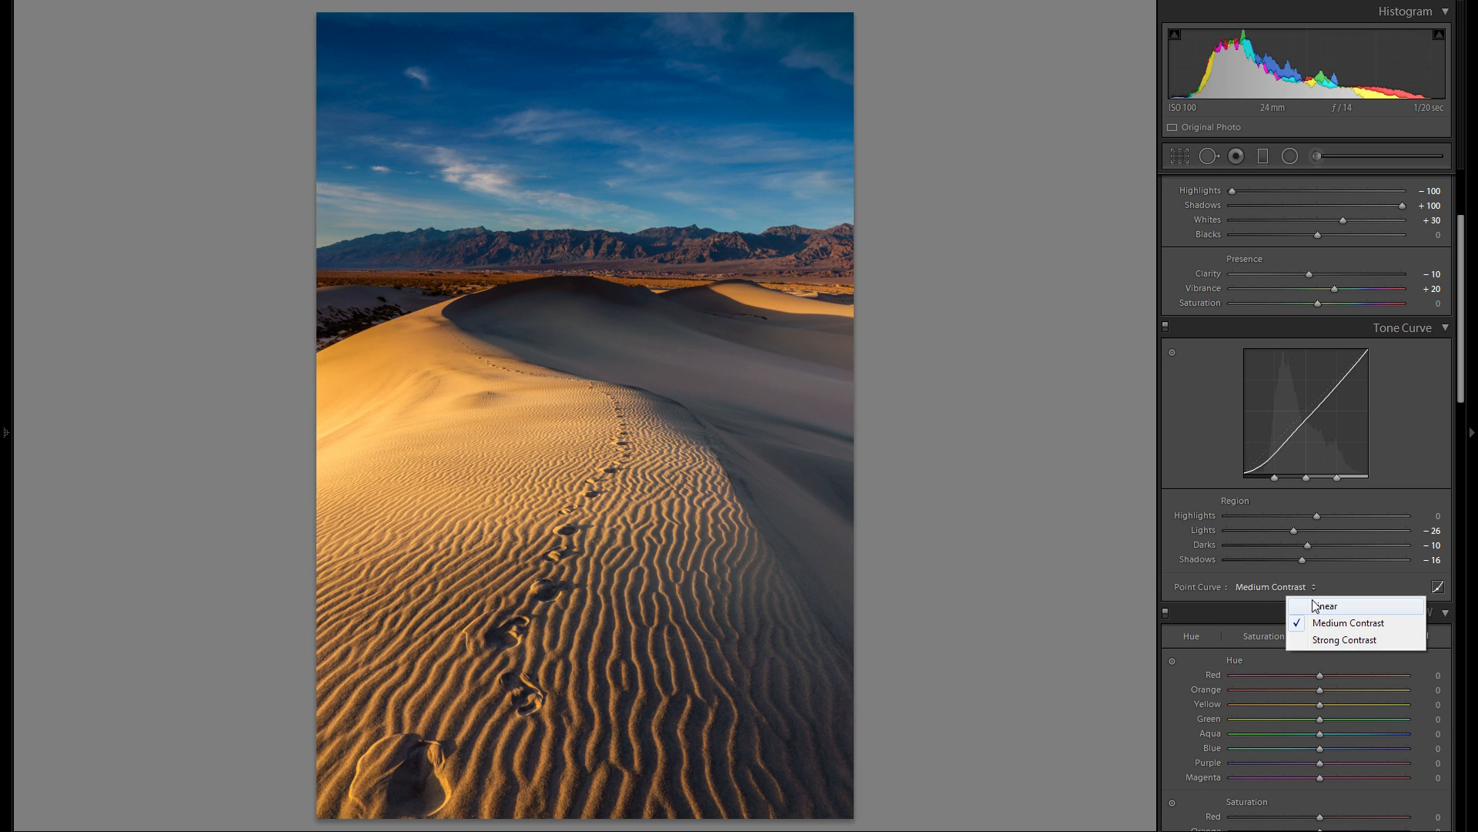
left_click(1315, 606)
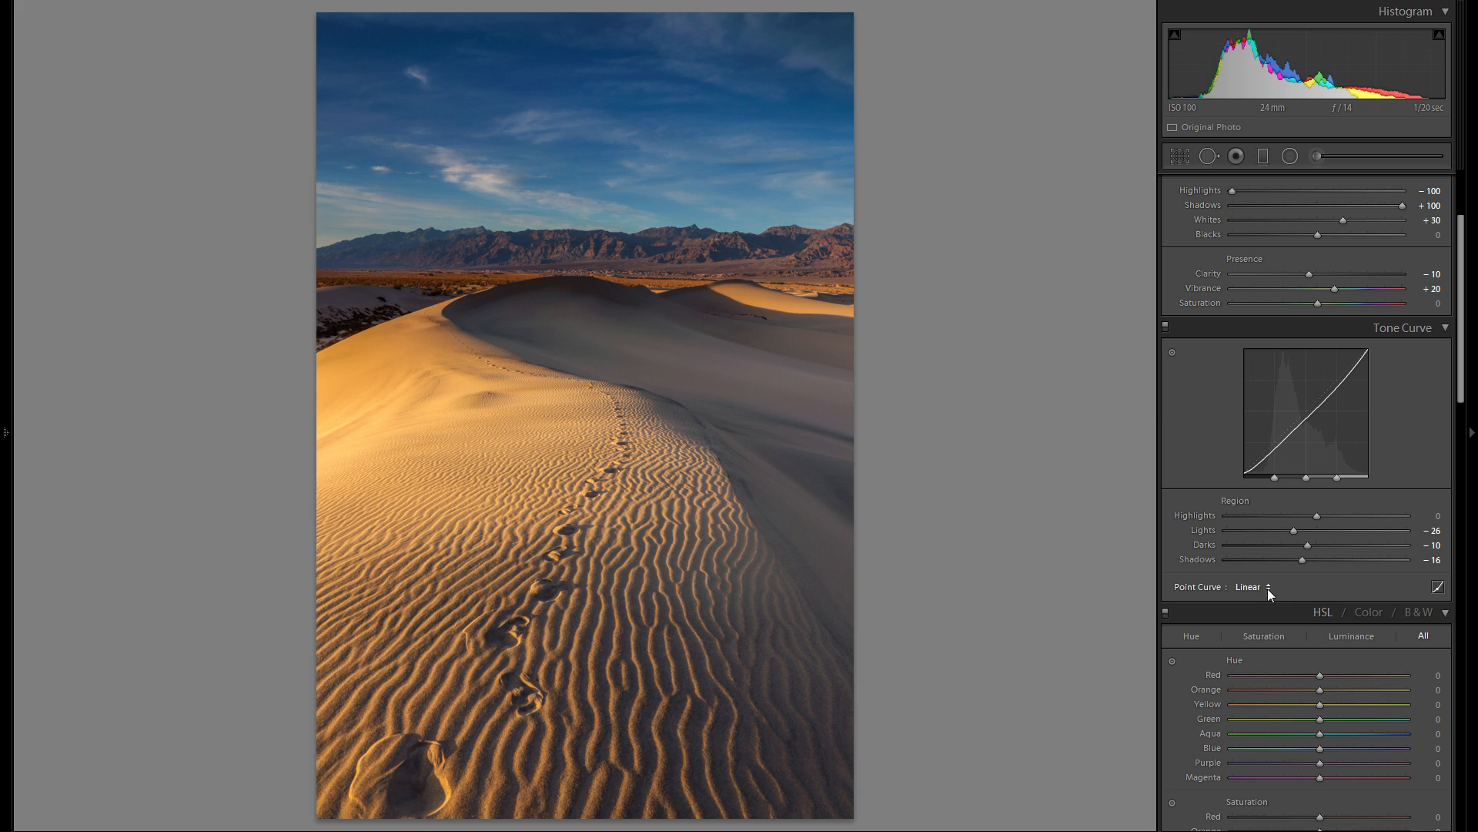
- Compare the photo with and without the tone curve adjustments
left_click(1165, 326)
left_click(1165, 326)
scroll(1206, 512, "up", 3)
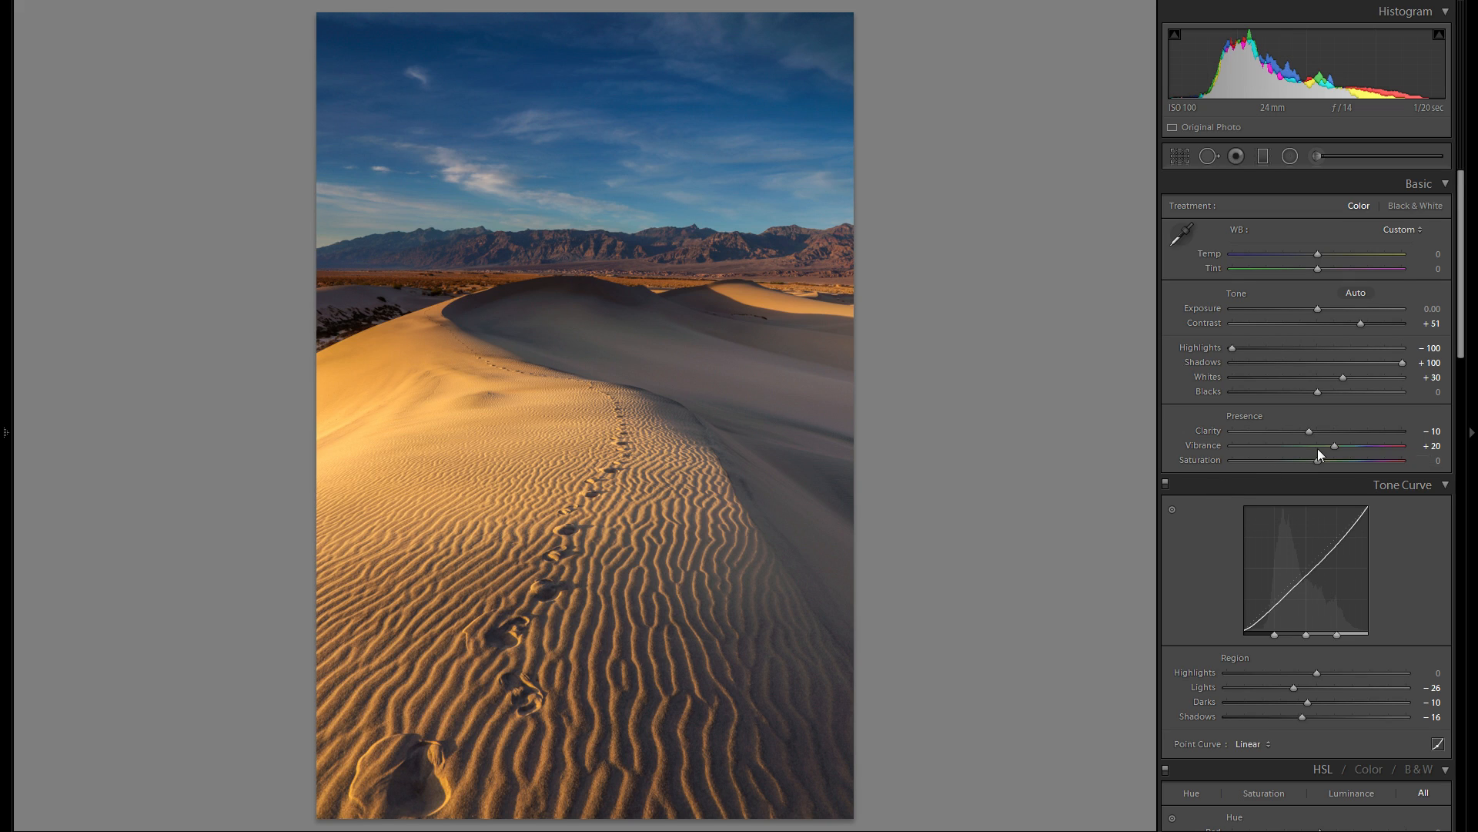
- Desaturate the sky with targeted HSL adjustment, setting Blue saturation to −14 and Purple to −2
scroll(1362, 466, "down", 9)
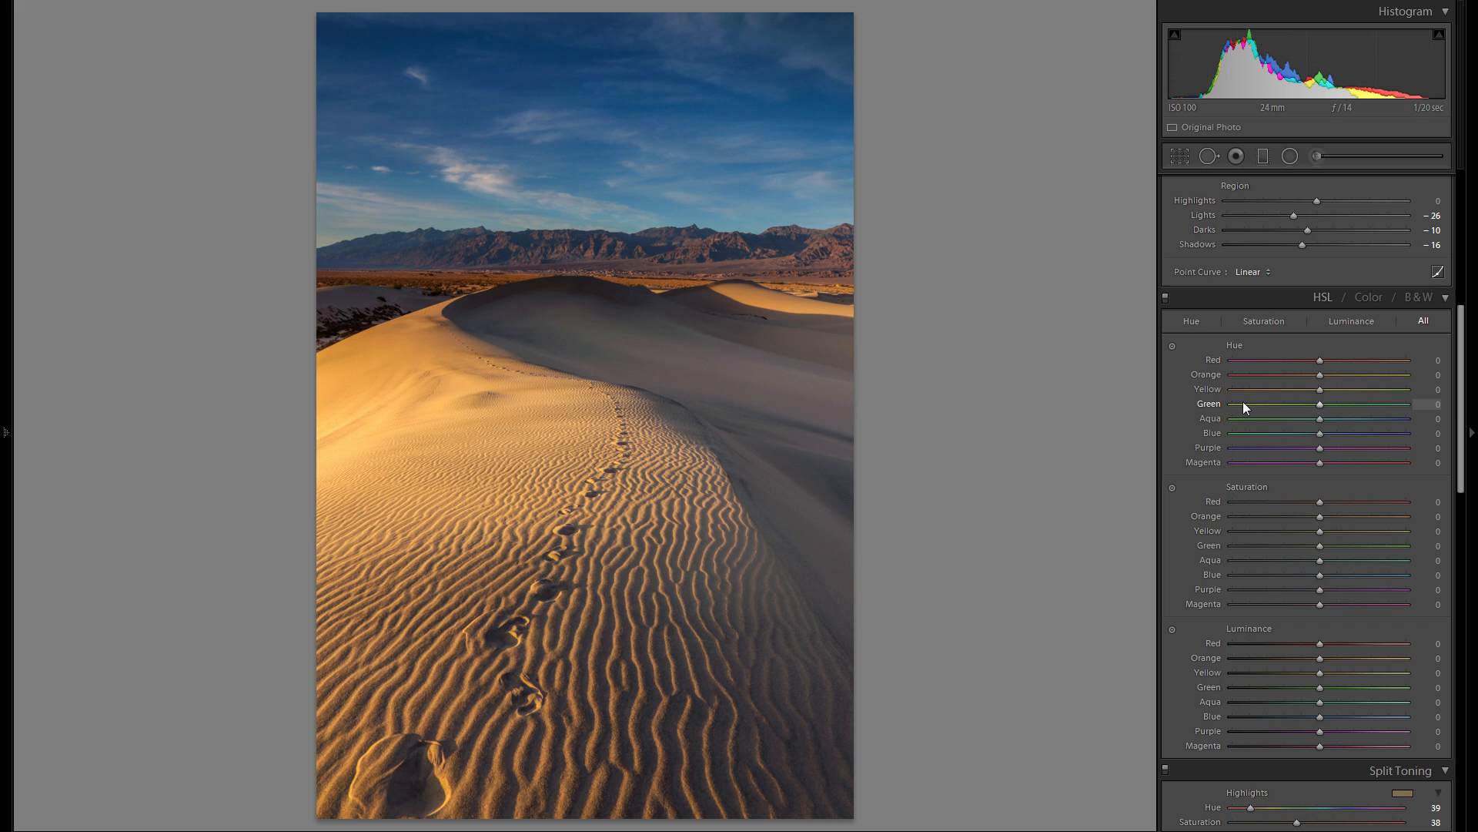
left_click(1172, 488)
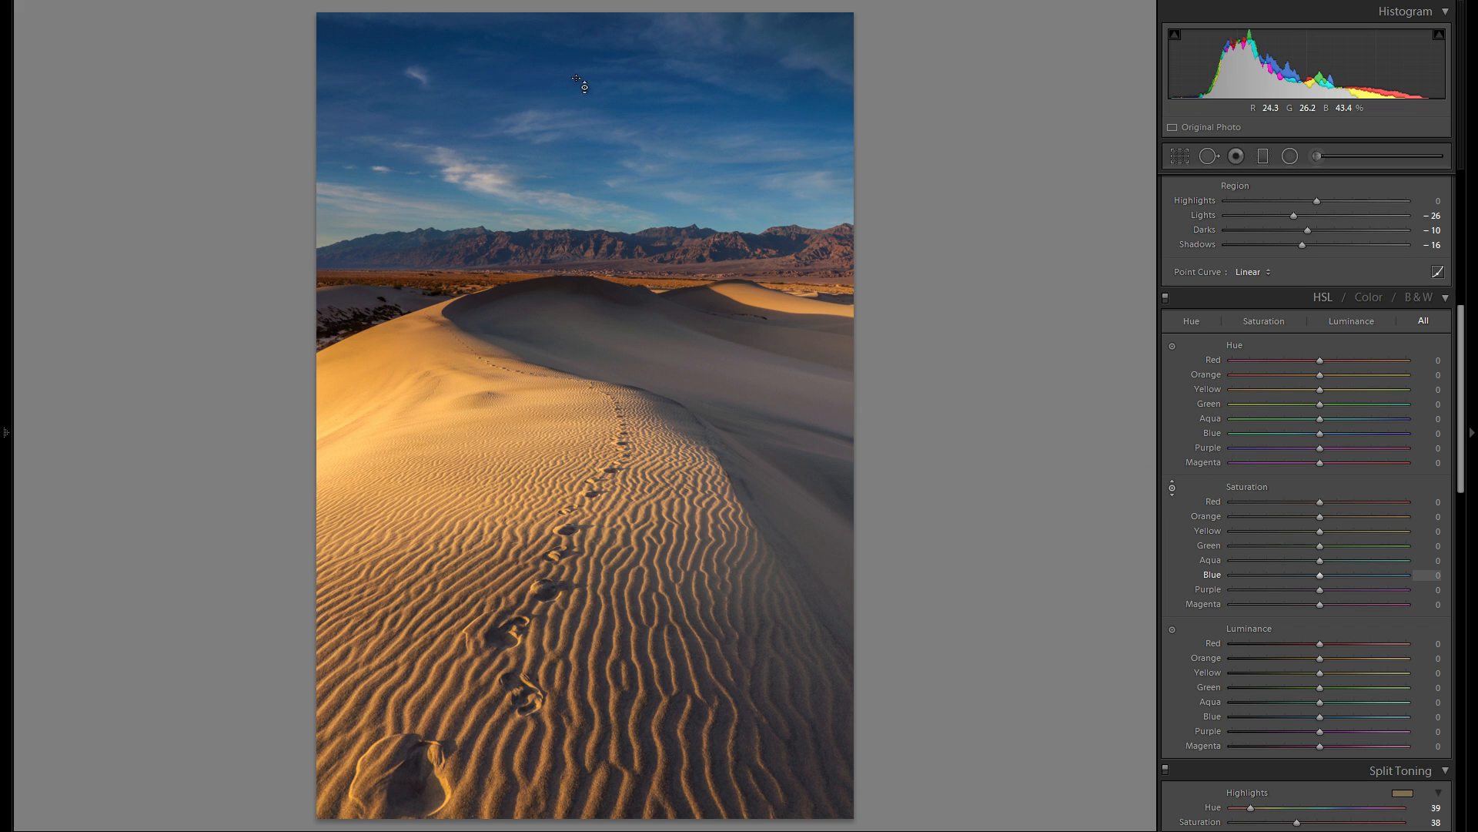
left_click_drag(581, 83, 582, 96)
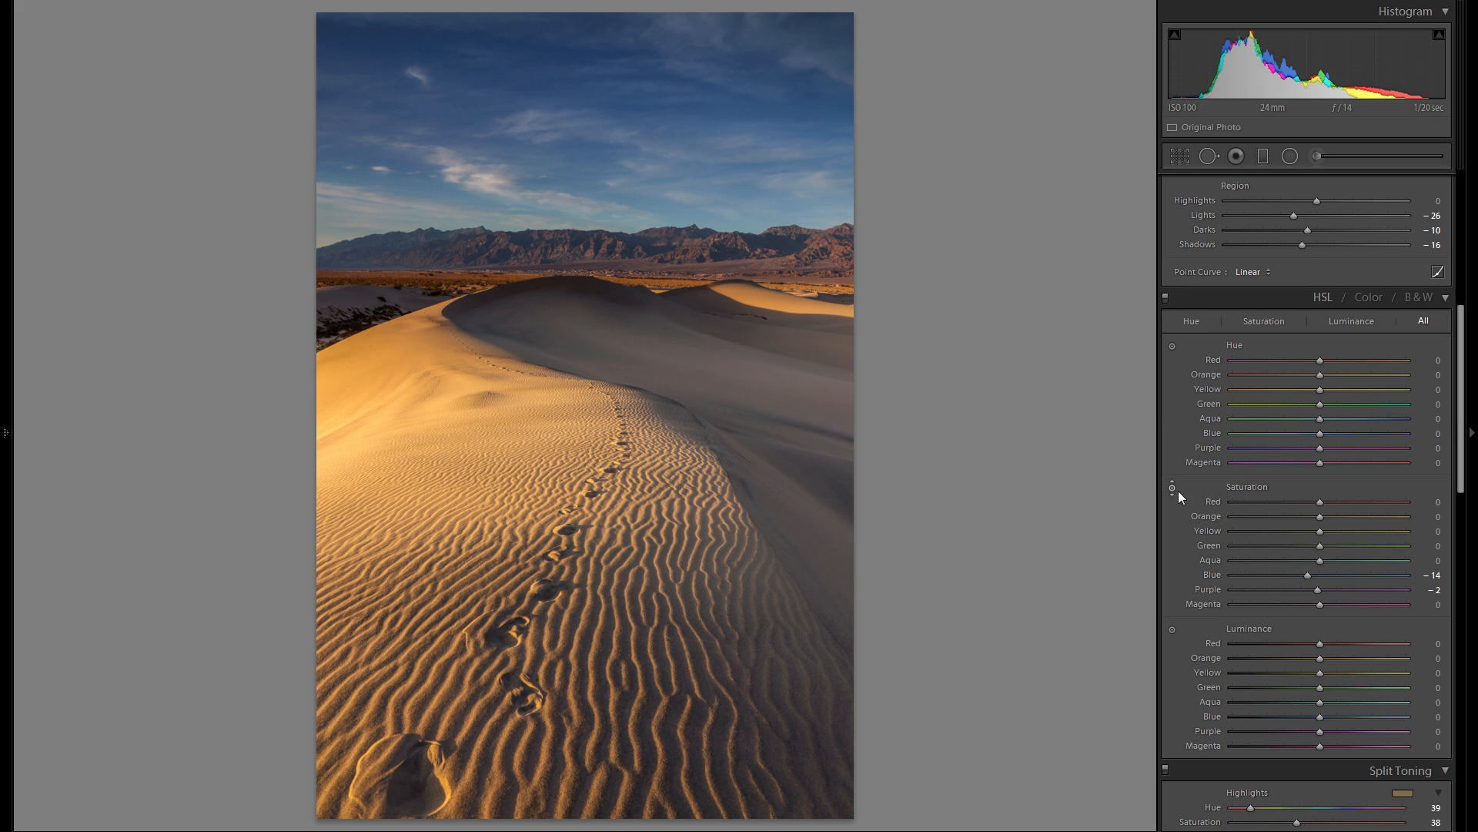
- Darken the sunlit sand with targeted luminance adjustment, Orange −6 and Yellow −7, and compare the photo with and without HSL changes
scroll(1349, 459, "down", 6)
scroll(1343, 458, "up", 2)
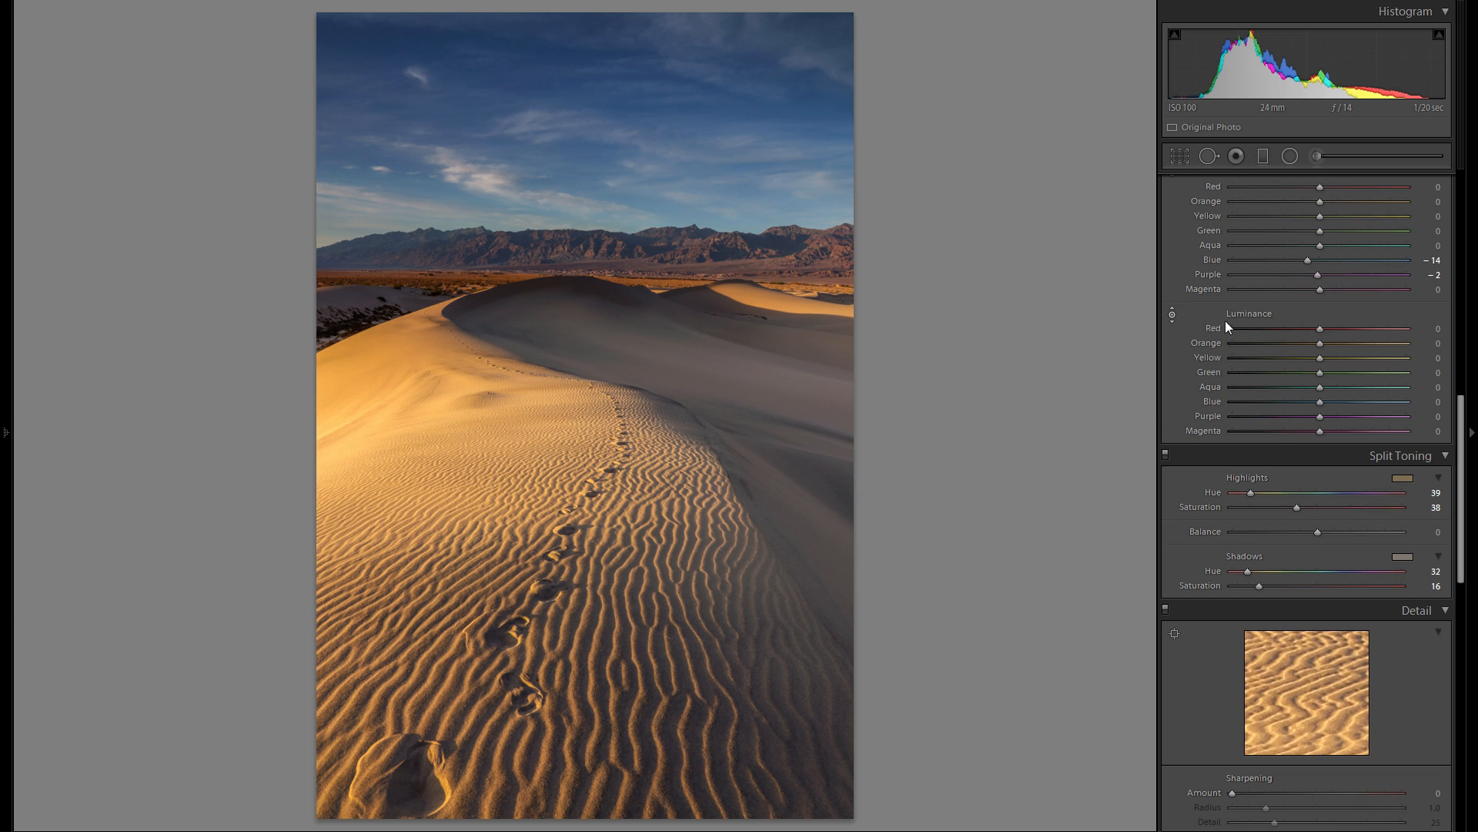
scroll(1255, 323, "up", 2)
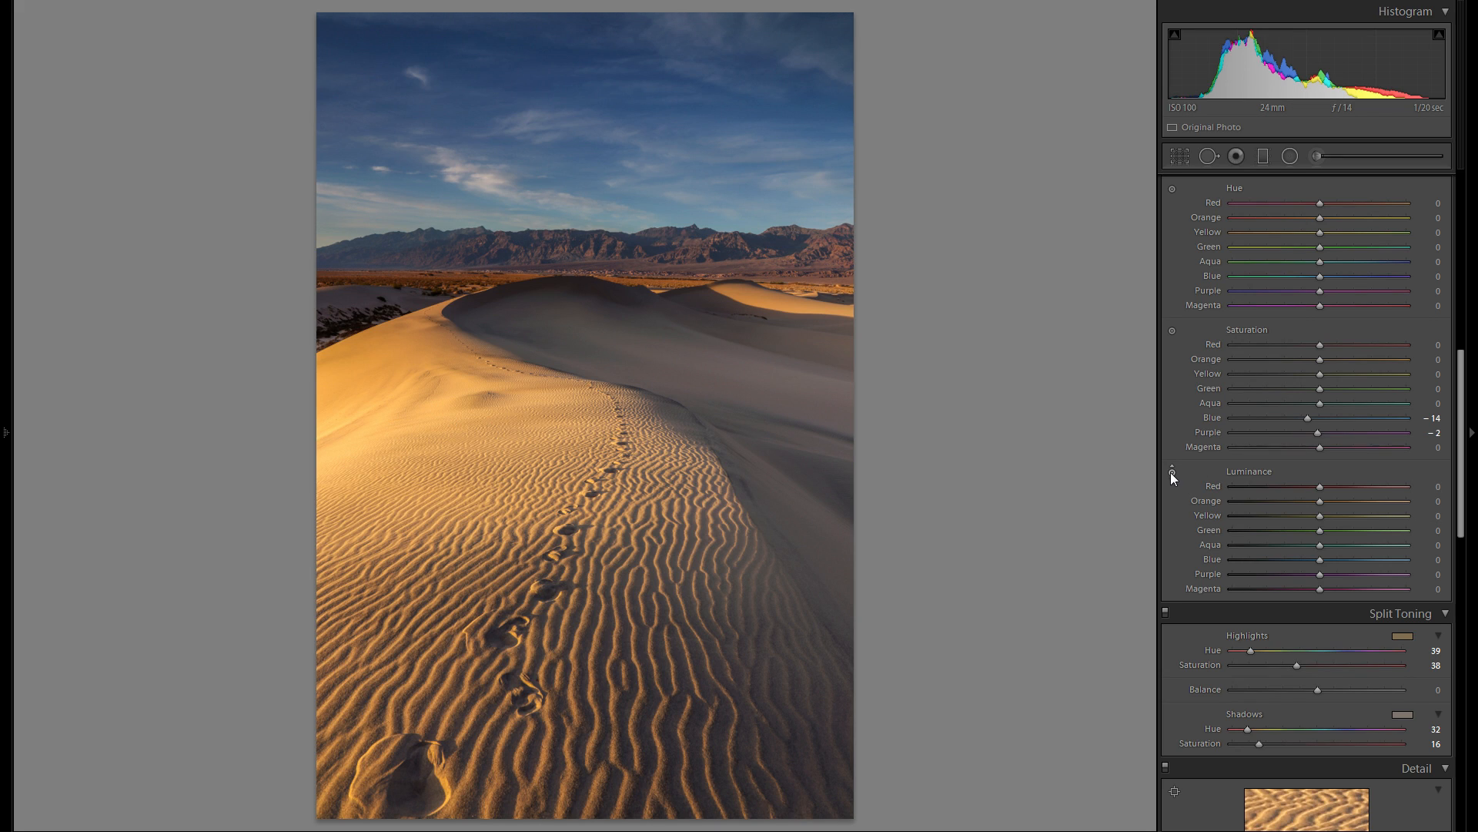
mouse_move(420, 367)
left_mouse_down()
mouse_move(420, 327)
mouse_move(420, 386)
mouse_move(420, 373)
left_mouse_up()
scroll(1249, 507, "up", 3)
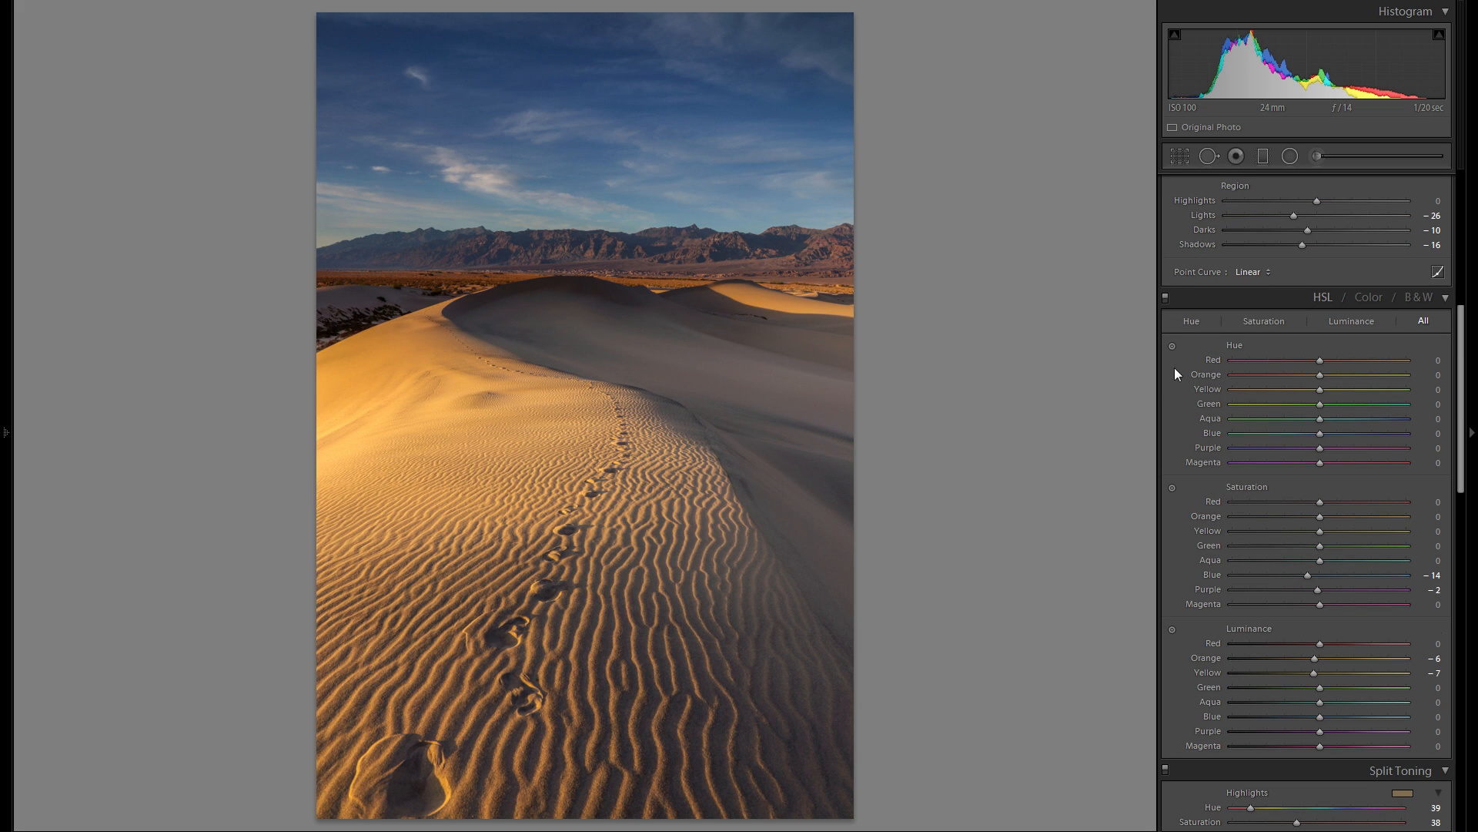
left_click(1166, 298)
left_click(1166, 298)
- Sharpen the photo, trying Amount 70 and settling on 50 while checking the sand ripples and footprints up close
scroll(1269, 508, "down", 5)
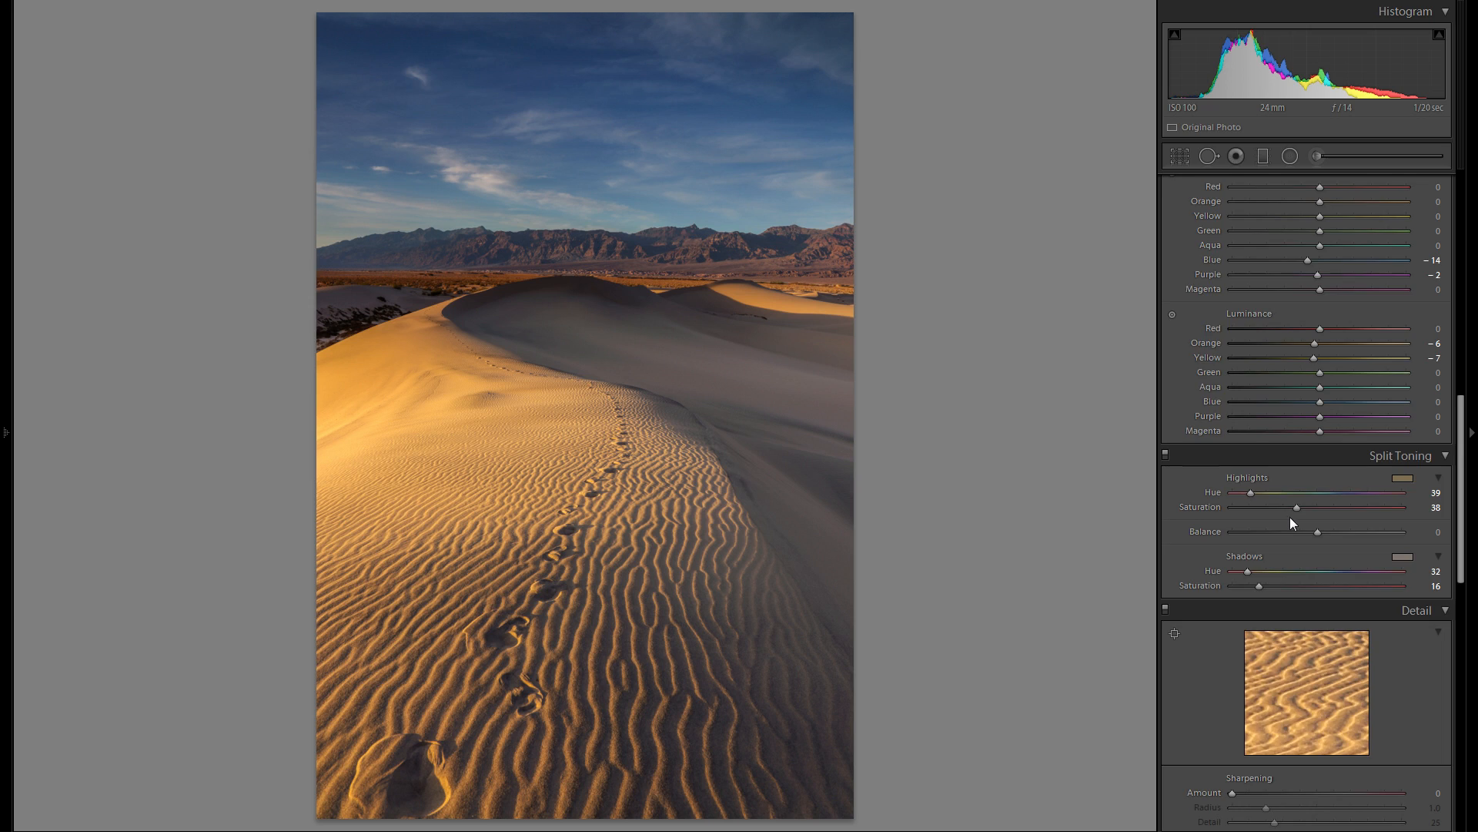
scroll(1291, 516, "down", 3)
scroll(1356, 462, "down", 3)
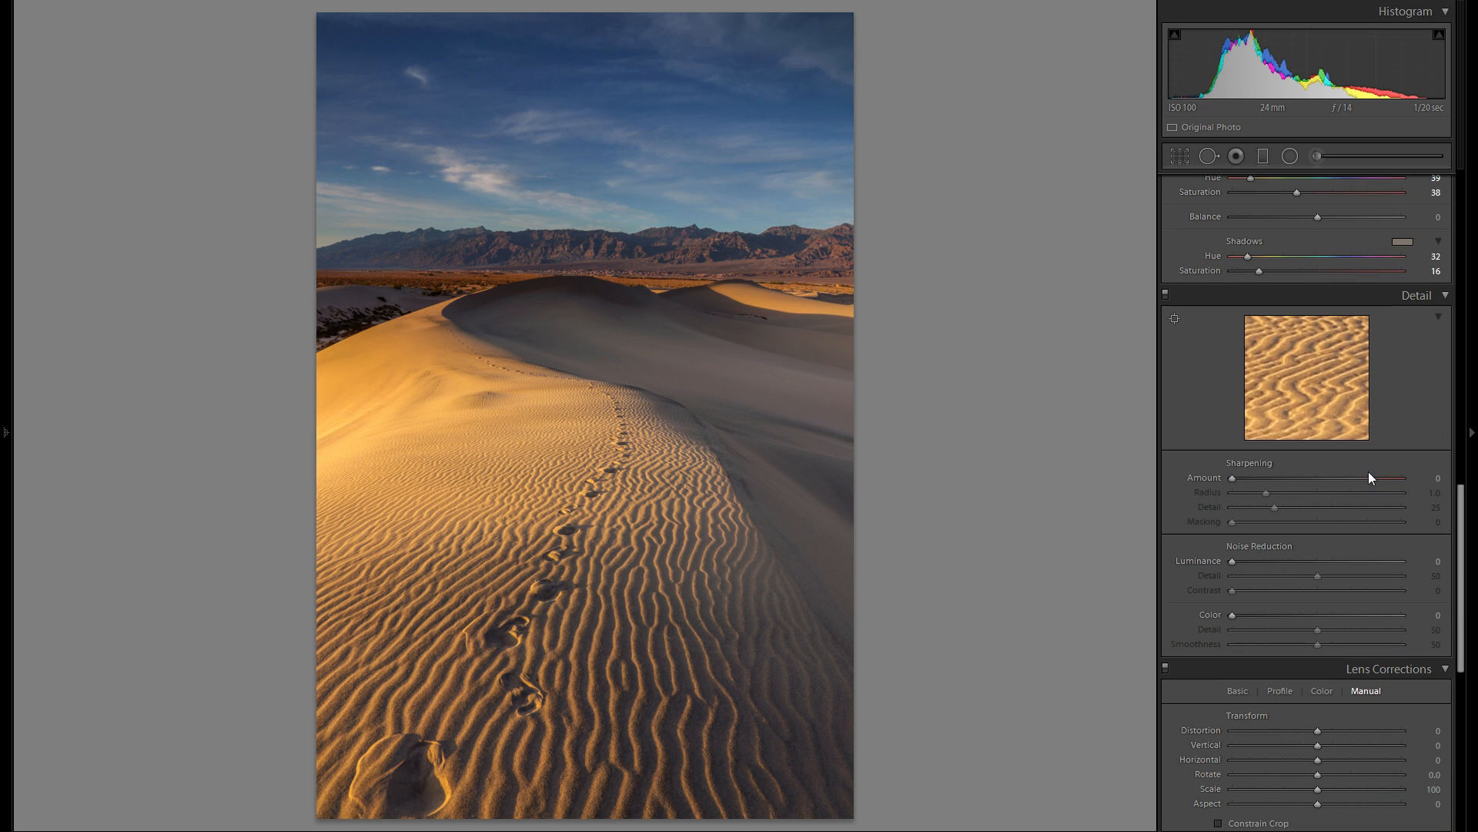
mouse_move(1315, 476)
left_mouse_down()
mouse_move(1335, 478)
mouse_move(1311, 479)
left_mouse_up()
left_click(529, 578)
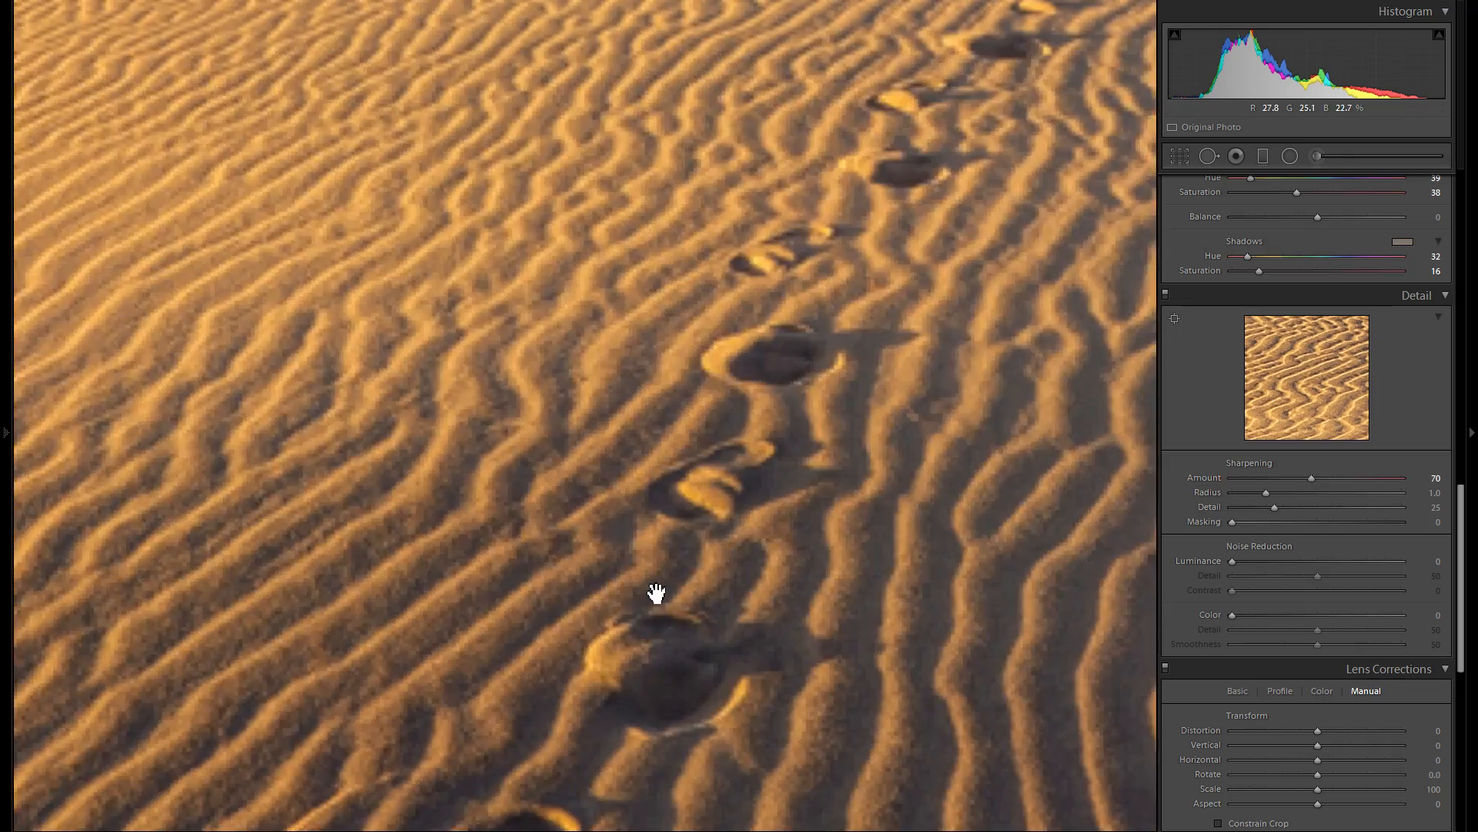
left_click_drag(590, 352, 504, 492)
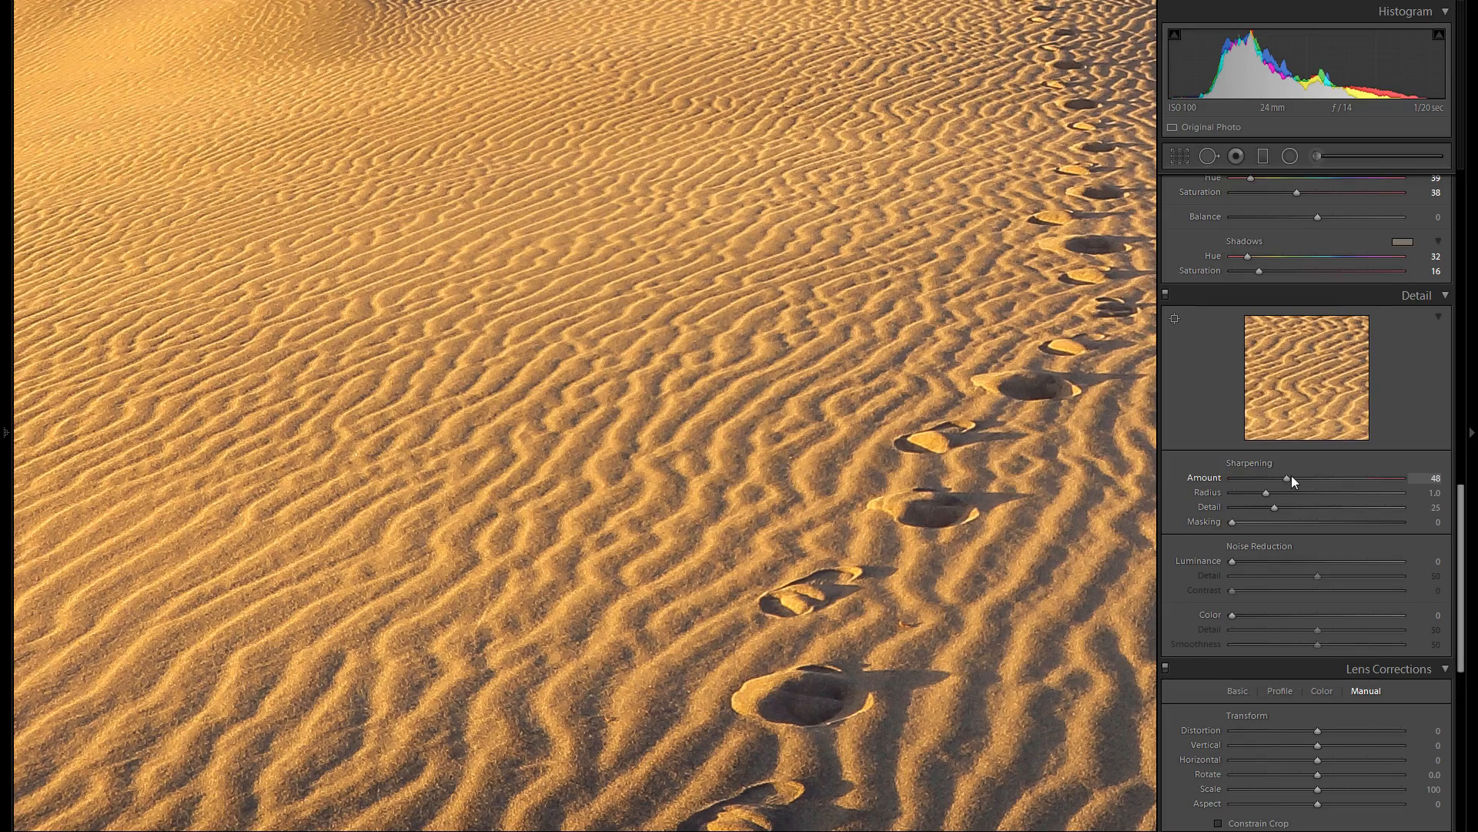
left_click_drag(1314, 473, 1292, 473)
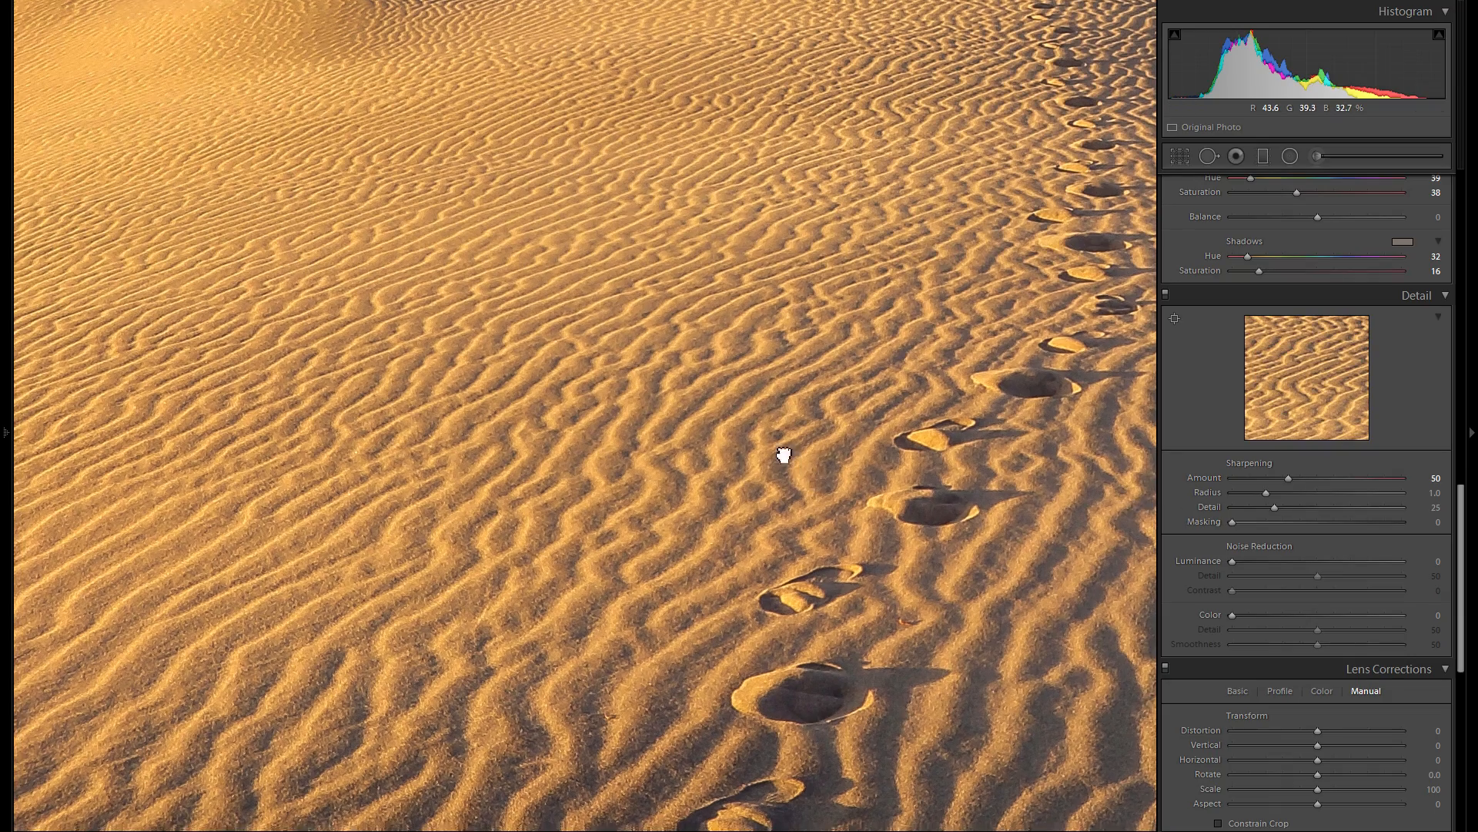
left_click_drag(786, 455, 797, 264)
left_click_drag(781, 348, 587, 307)
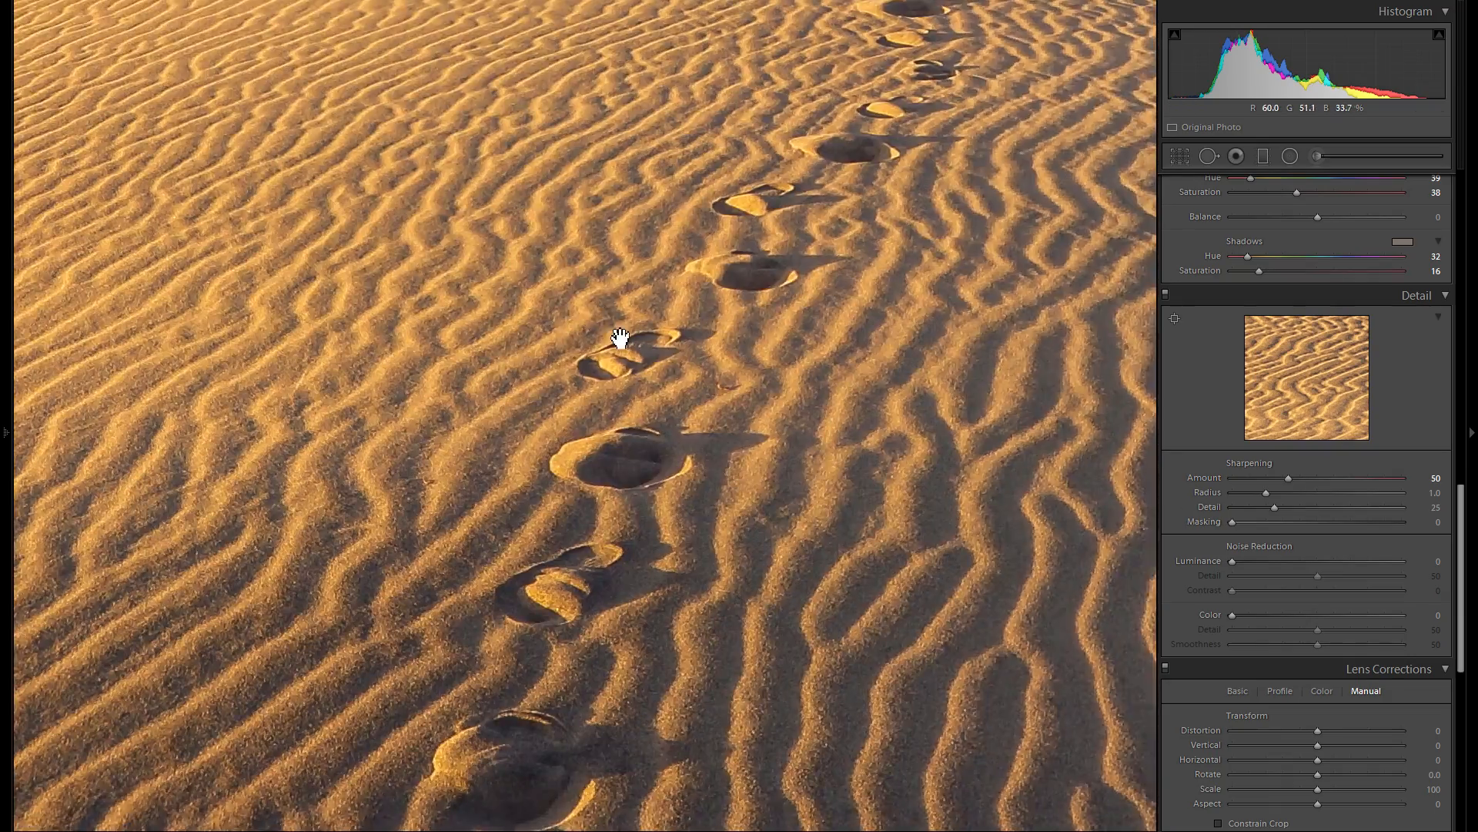
left_click(569, 310)
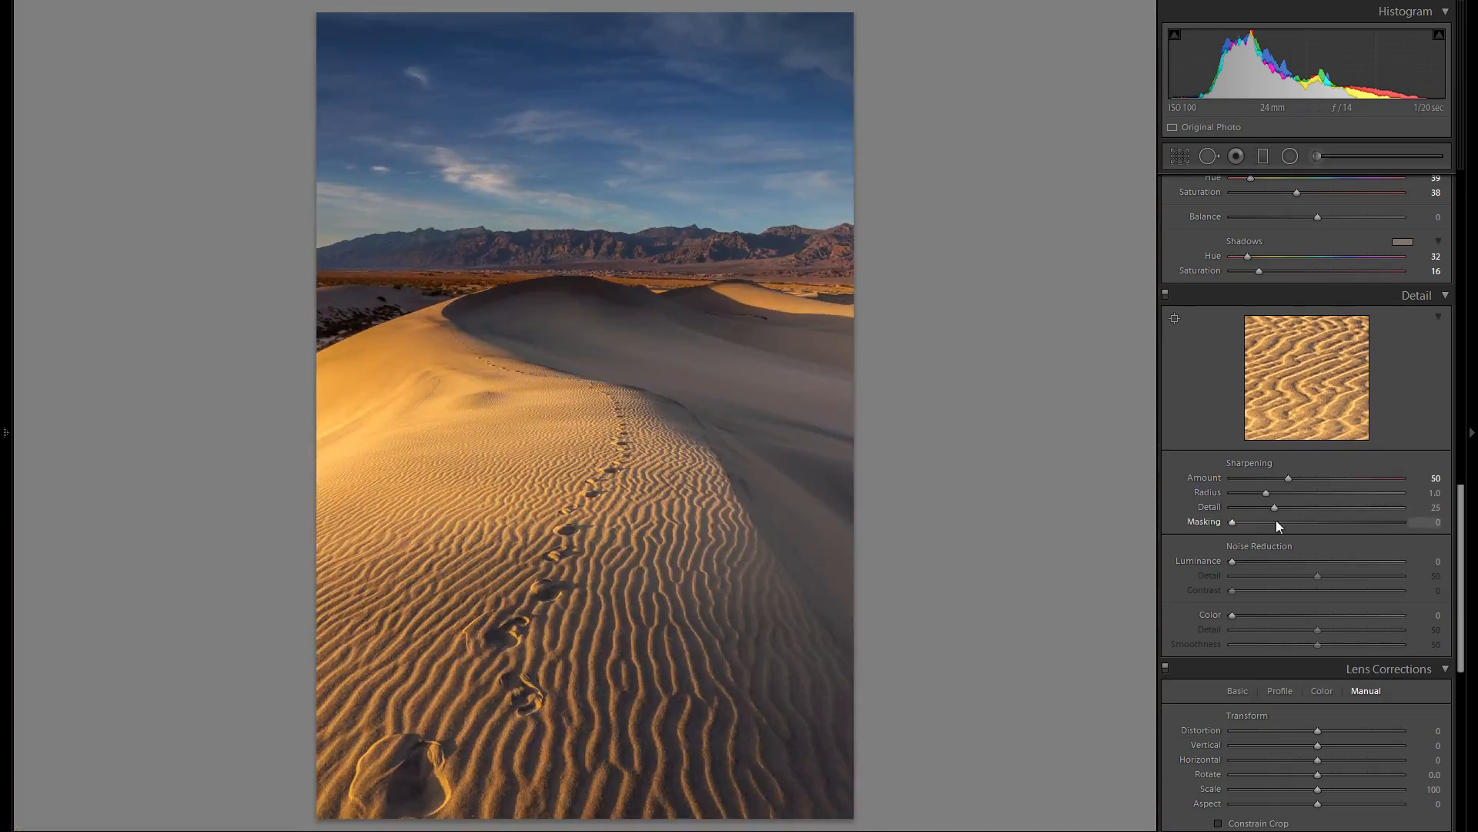
- Set the sharpening Masking to 76 and inspect the smooth shaded dune up close
key("alt")
left_click_drag(1324, 525, 1361, 525)
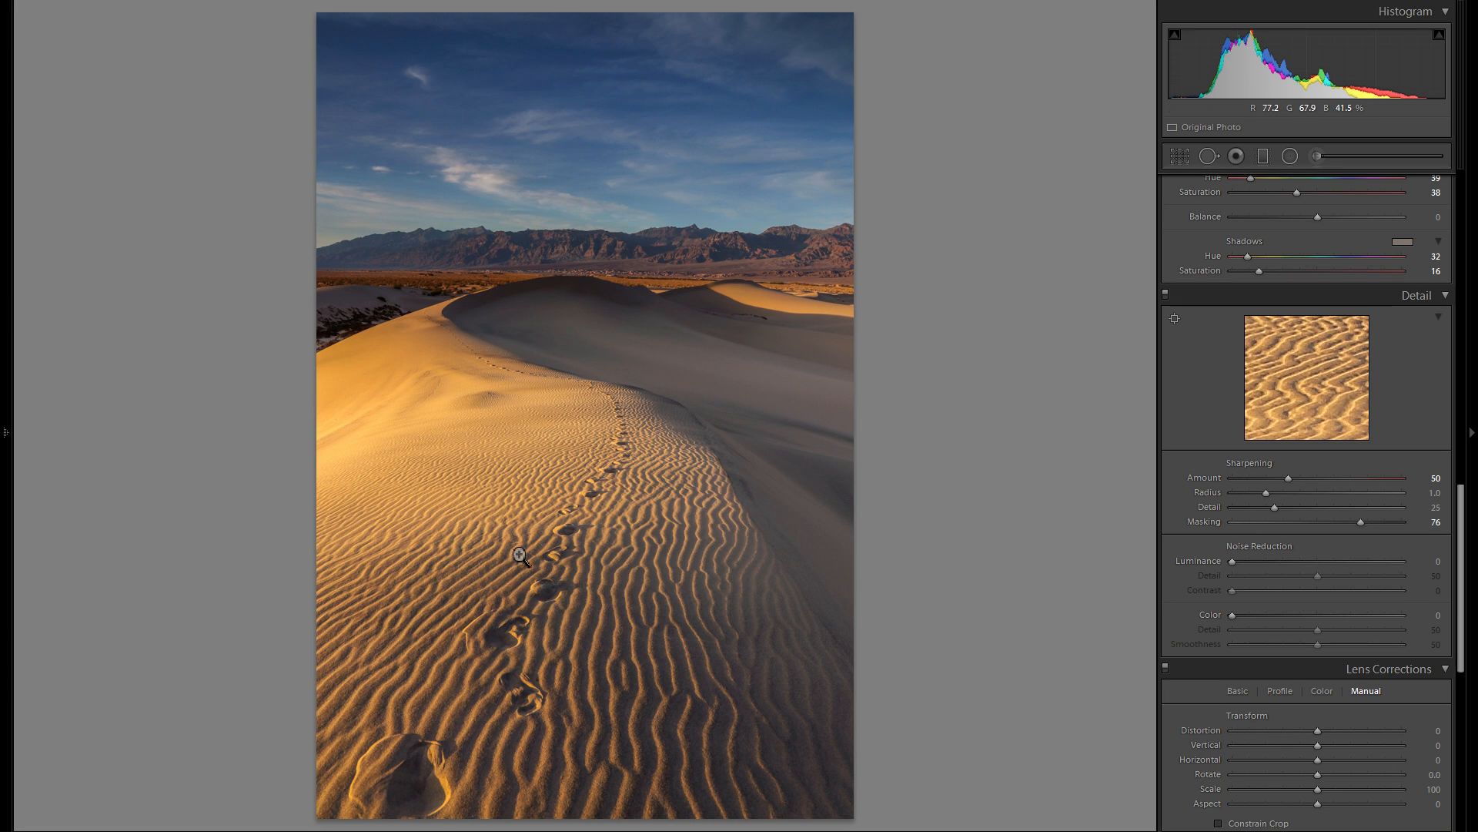
left_click(691, 393)
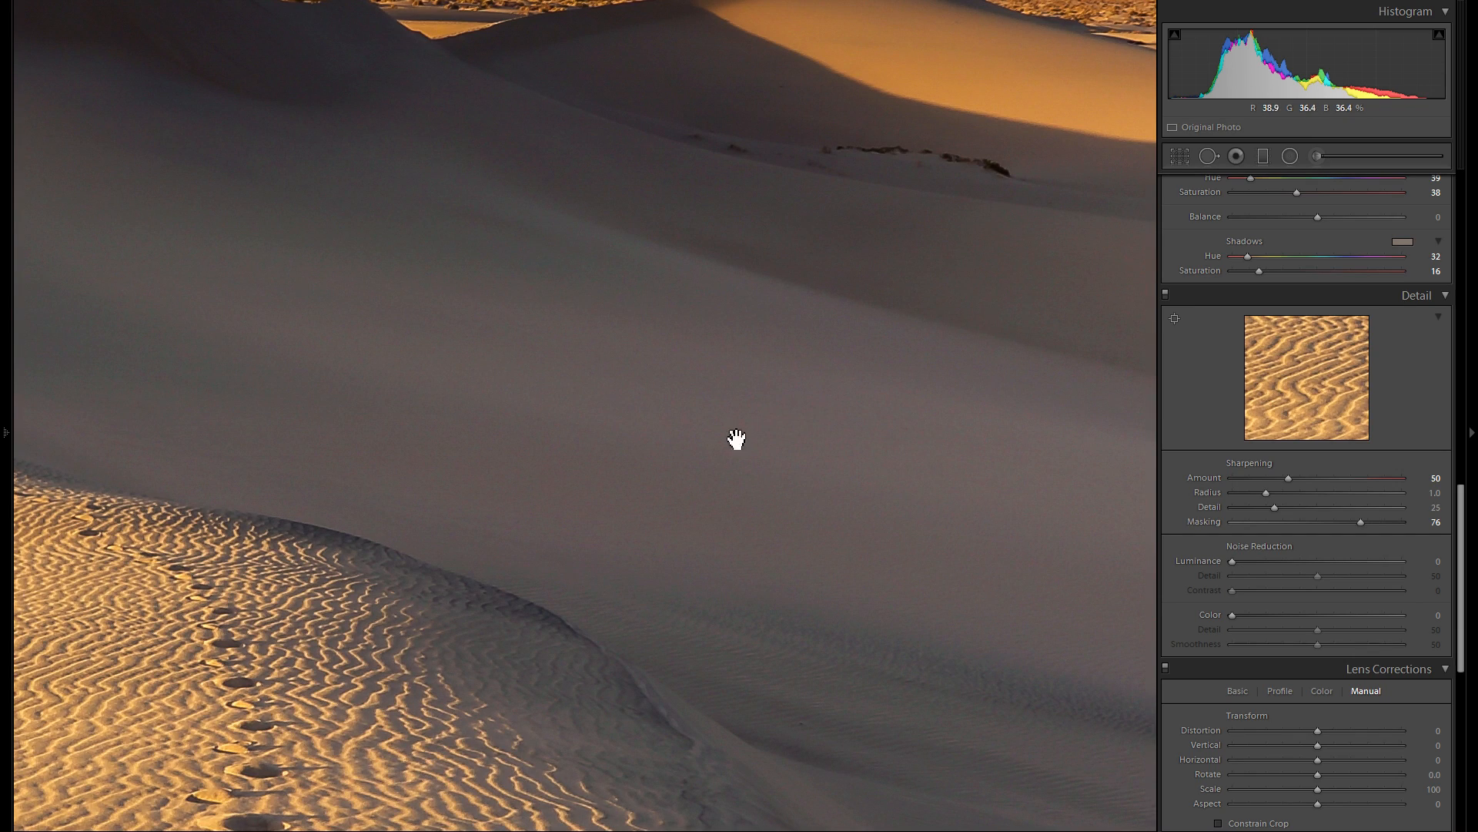
left_click_drag(746, 617, 690, 616)
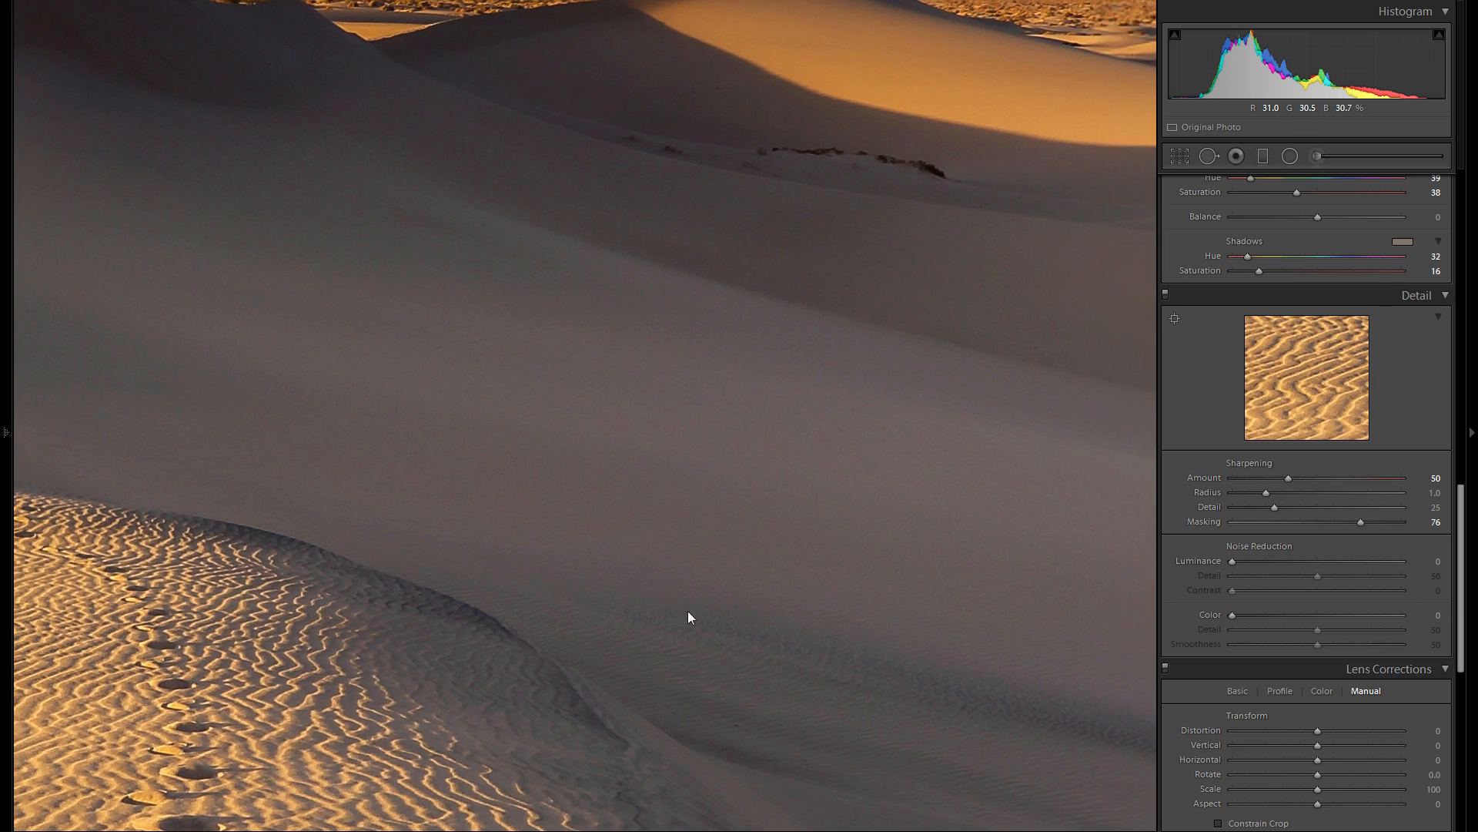
- Set the color noise reduction to 46 and inspect the smooth shaded dune up close
left_click_drag(651, 522, 297, 416)
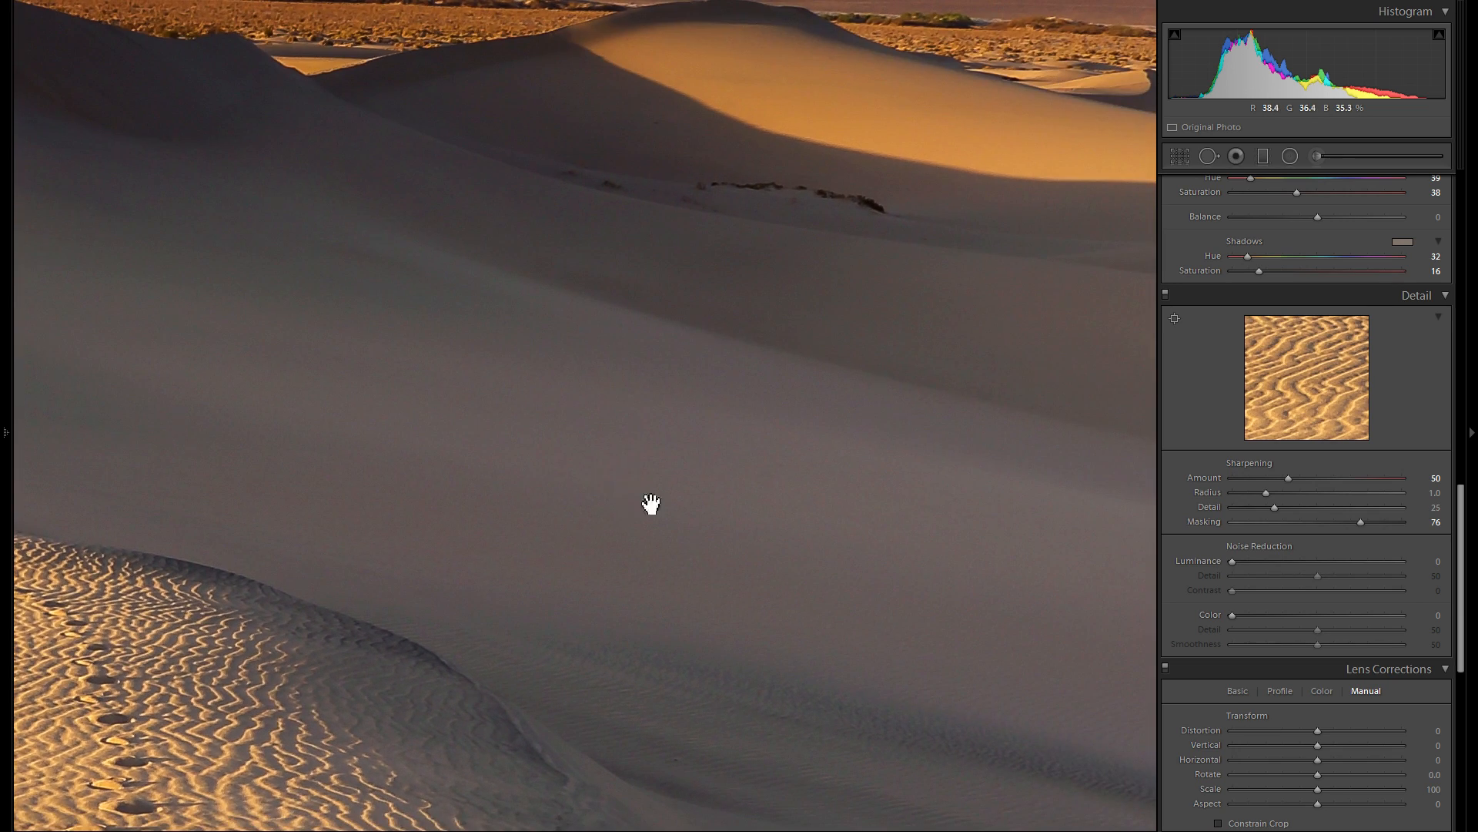
left_click_drag(747, 521, 815, 545)
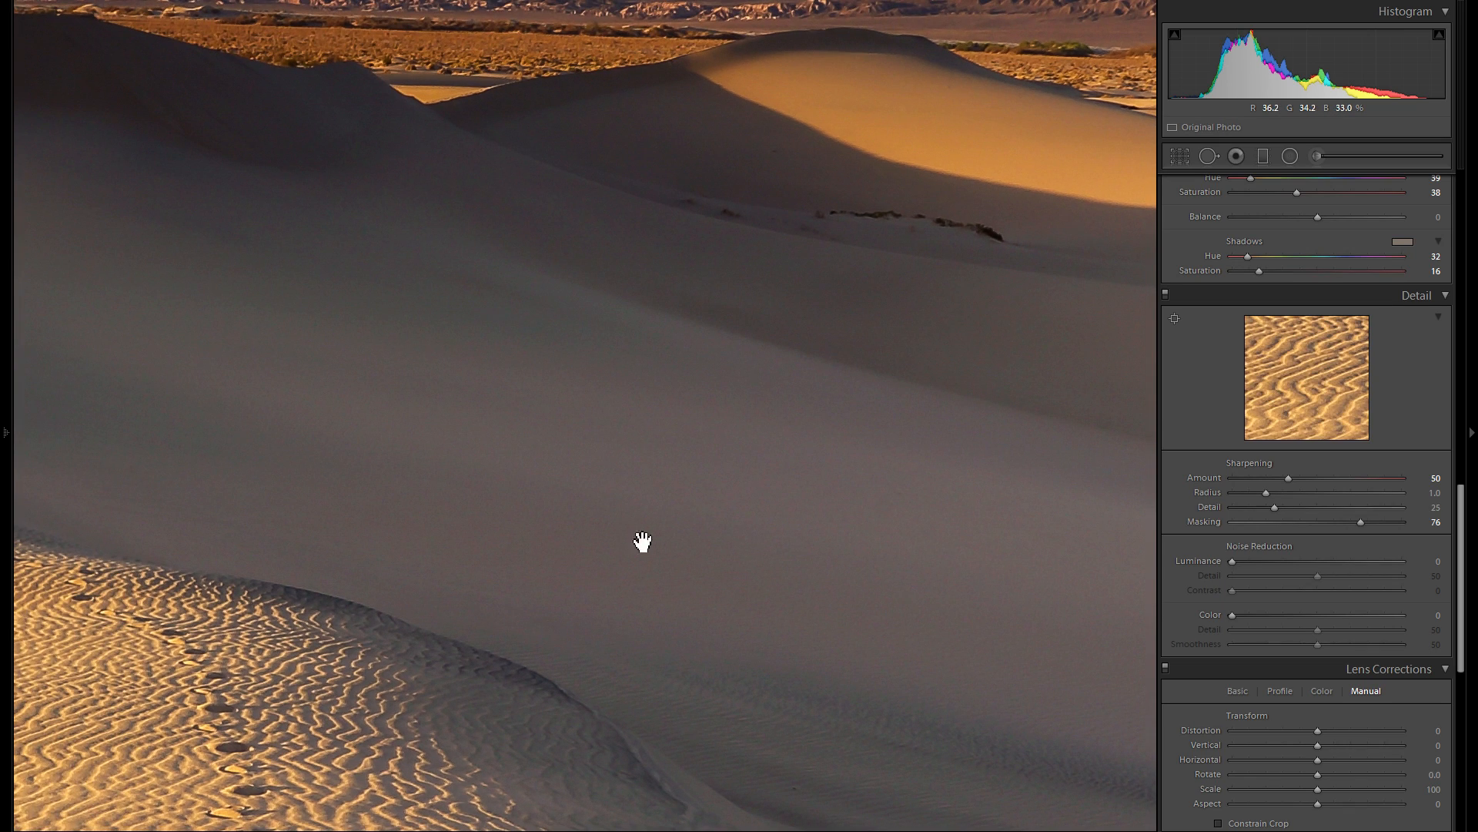
left_click_drag(1232, 614, 1238, 615)
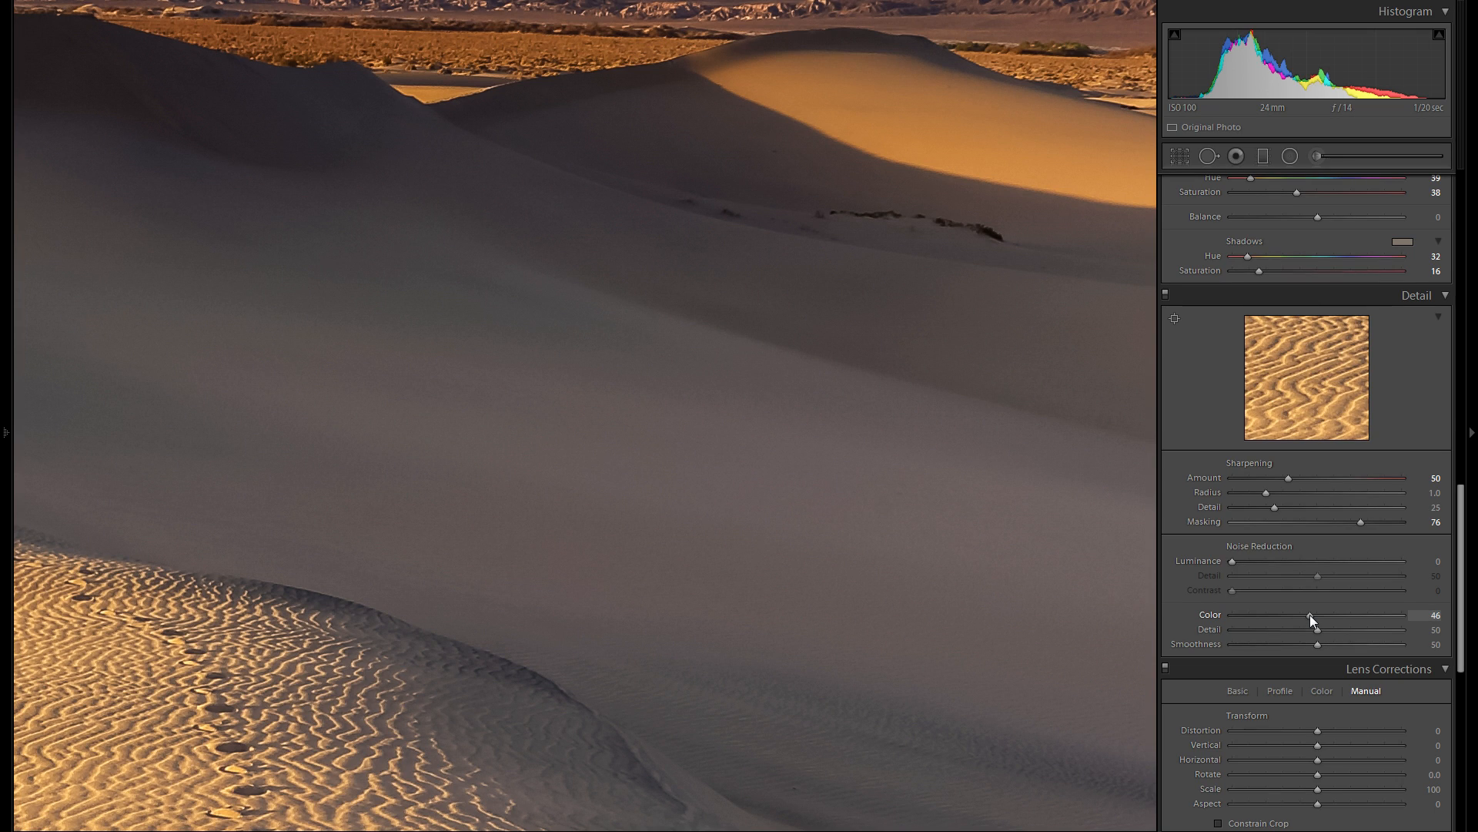
left_click_drag(760, 580, 983, 565)
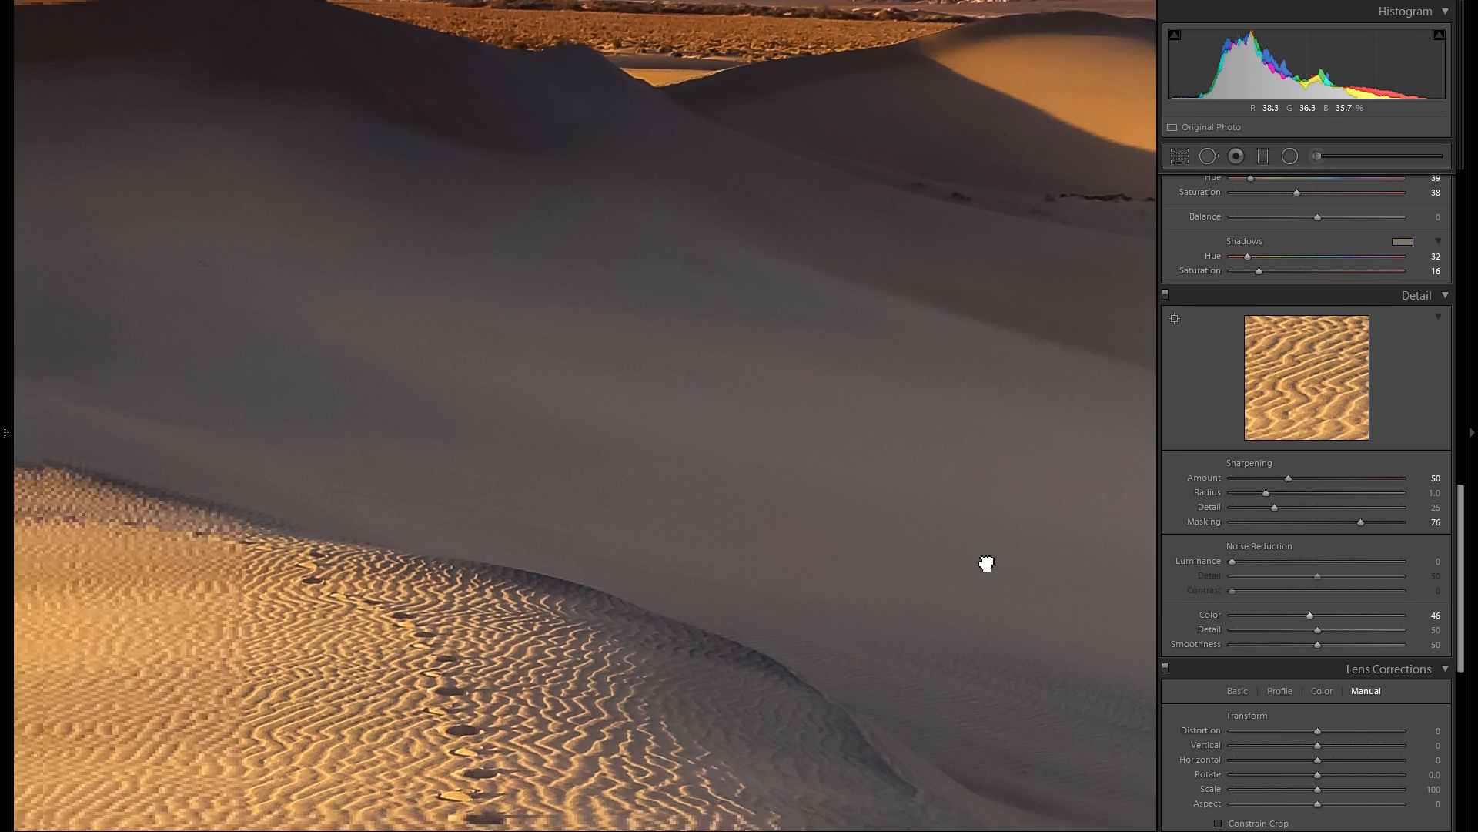
left_click(809, 510)
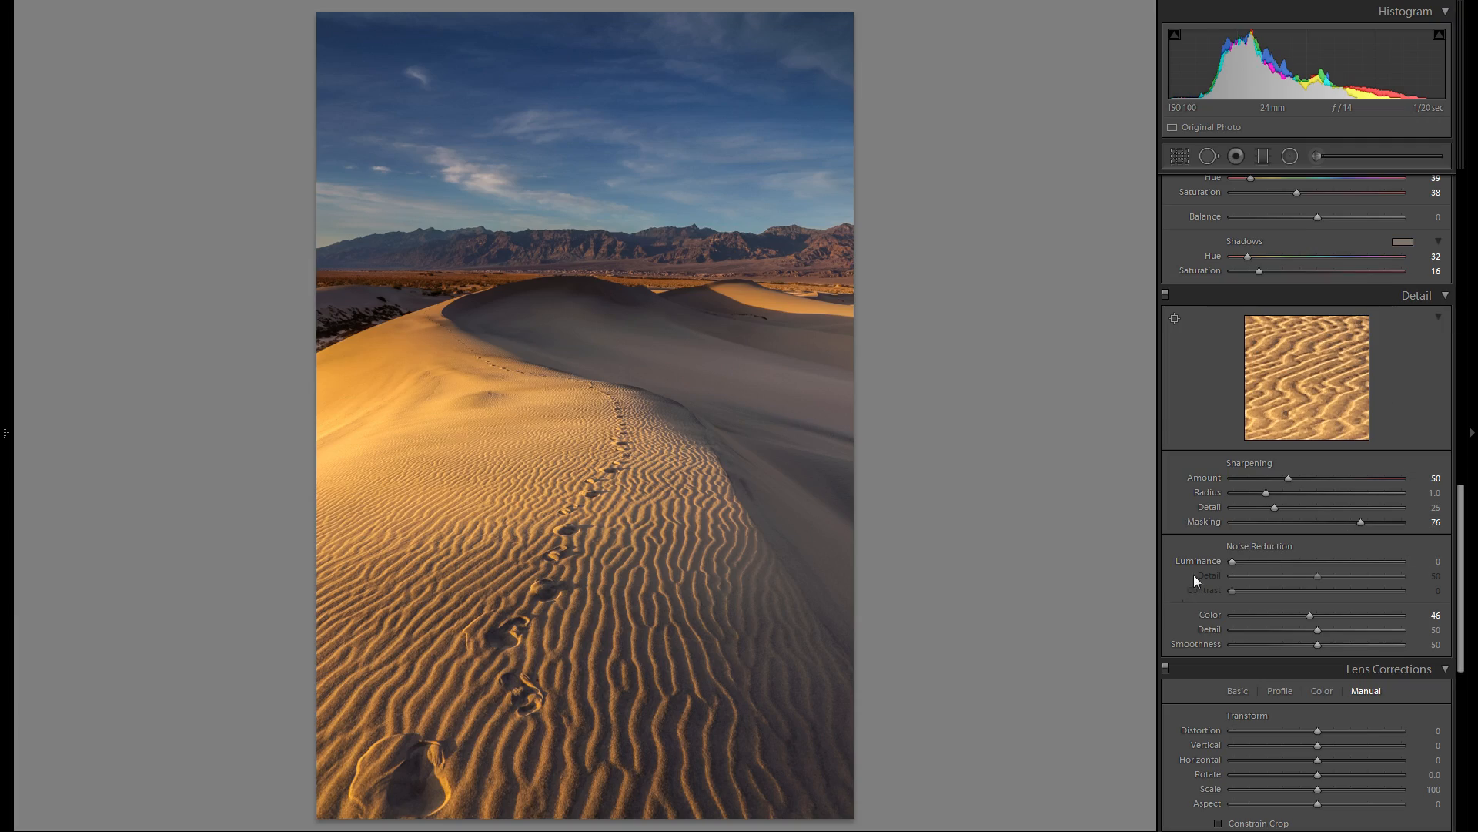
- Try a Luminance noise reduction of 40 on the sand ripples and footprints up close, and reset it
left_click(601, 508)
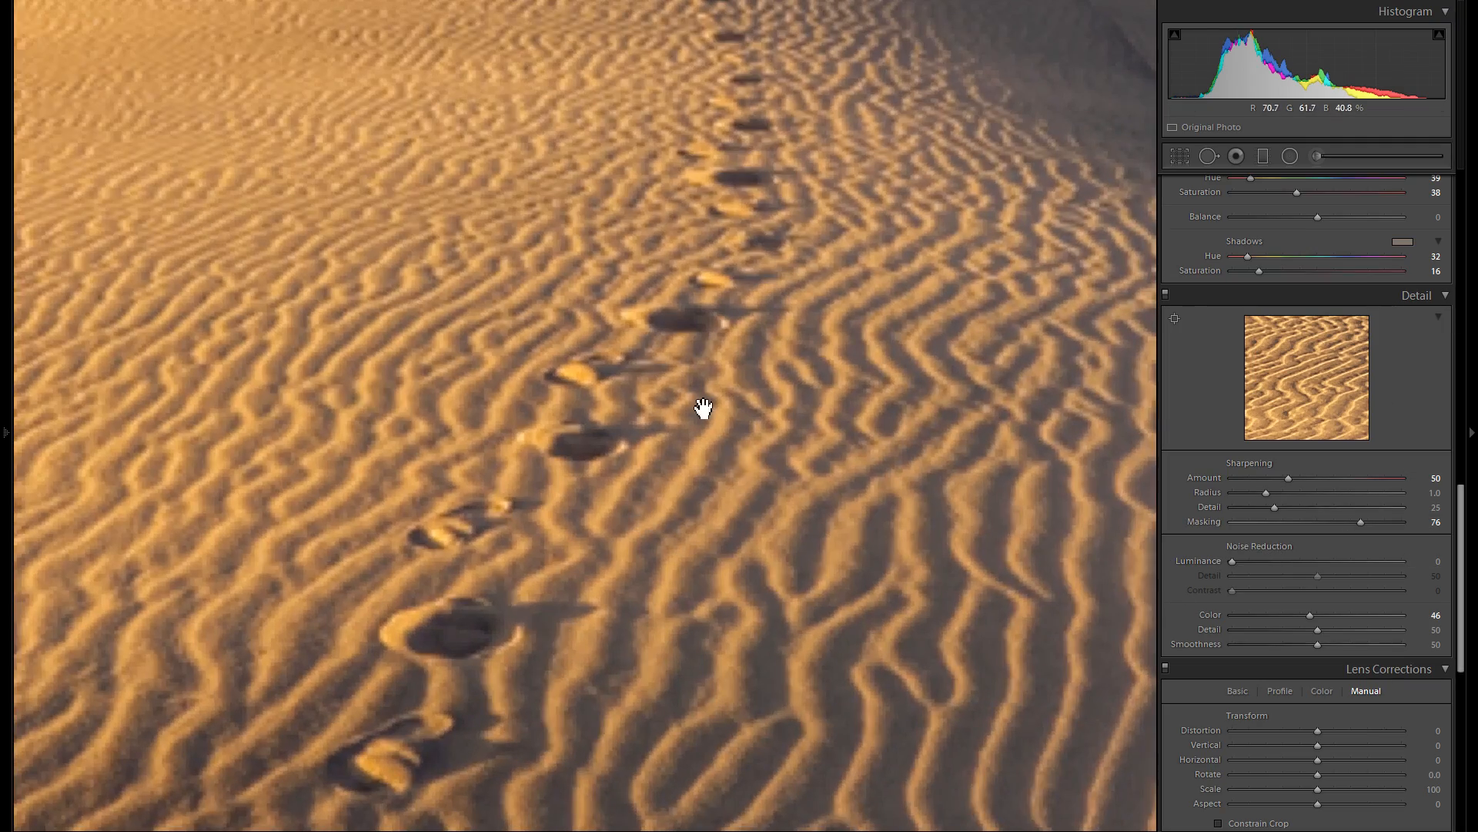
left_click_drag(534, 304, 1118, 425)
left_click_drag(1295, 556, 1300, 558)
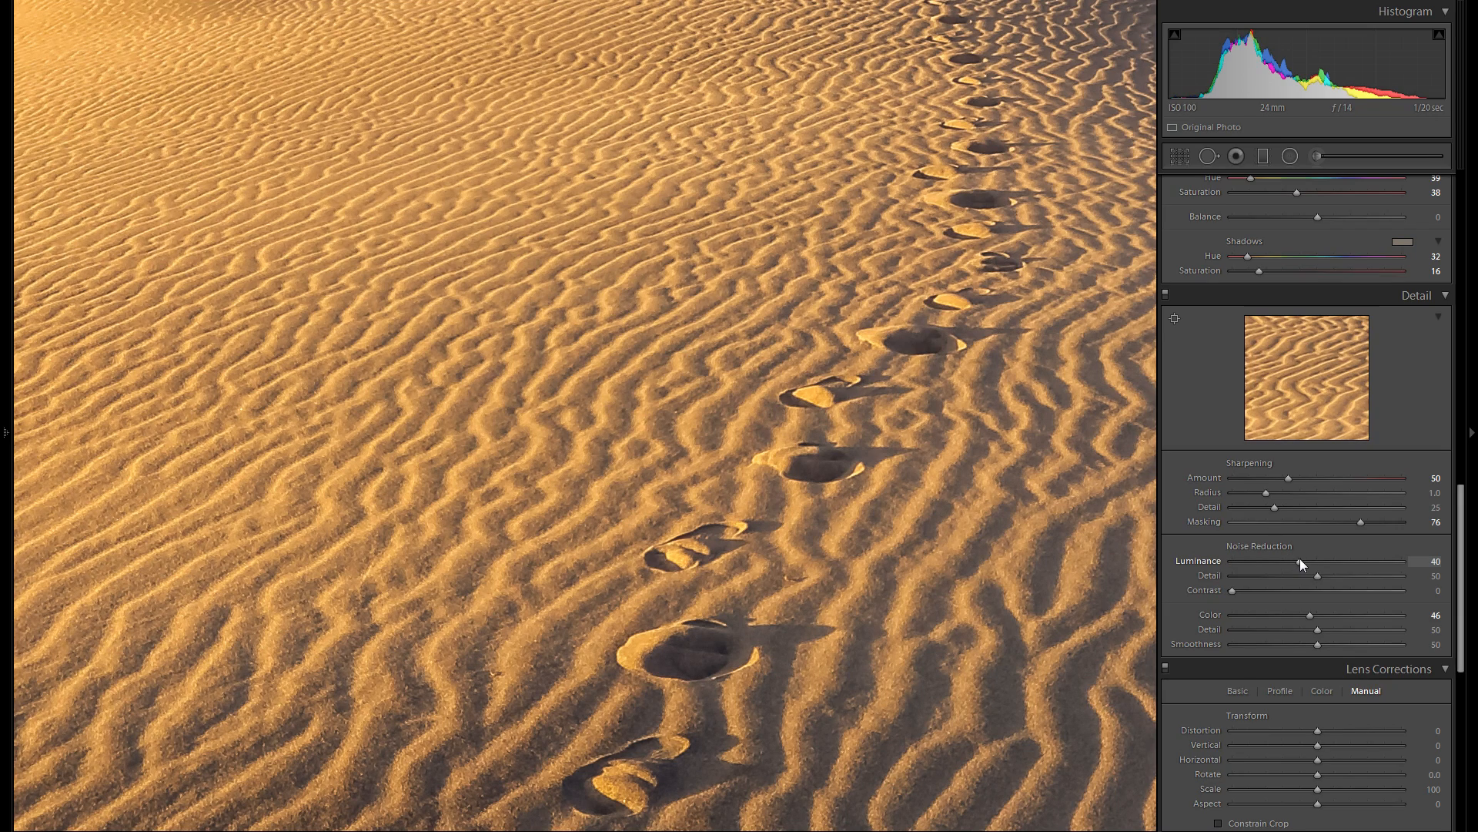
double_click(1188, 560)
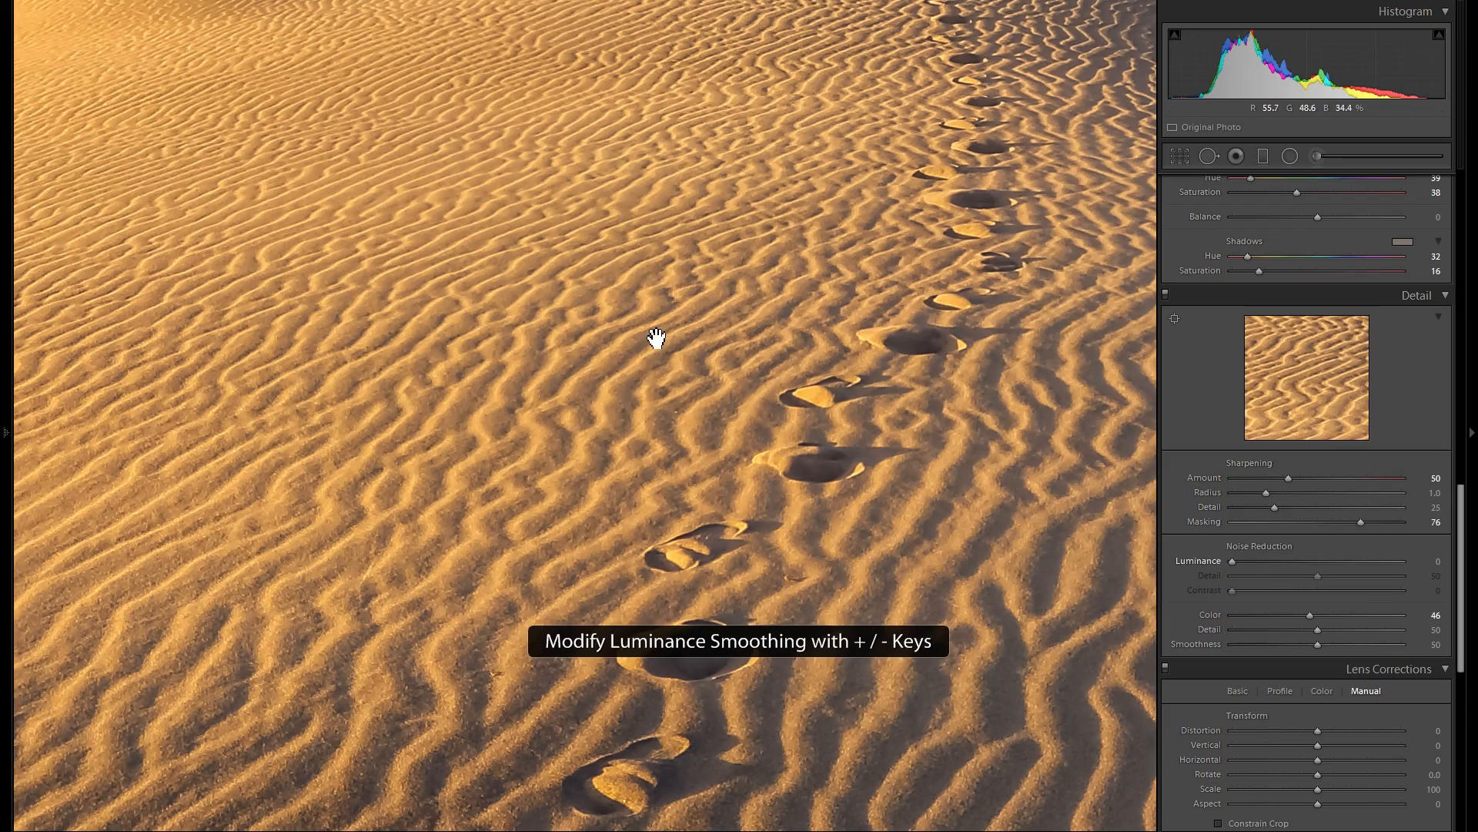
left_click_drag(483, 340, 772, 493)
left_click_drag(505, 420, 572, 570)
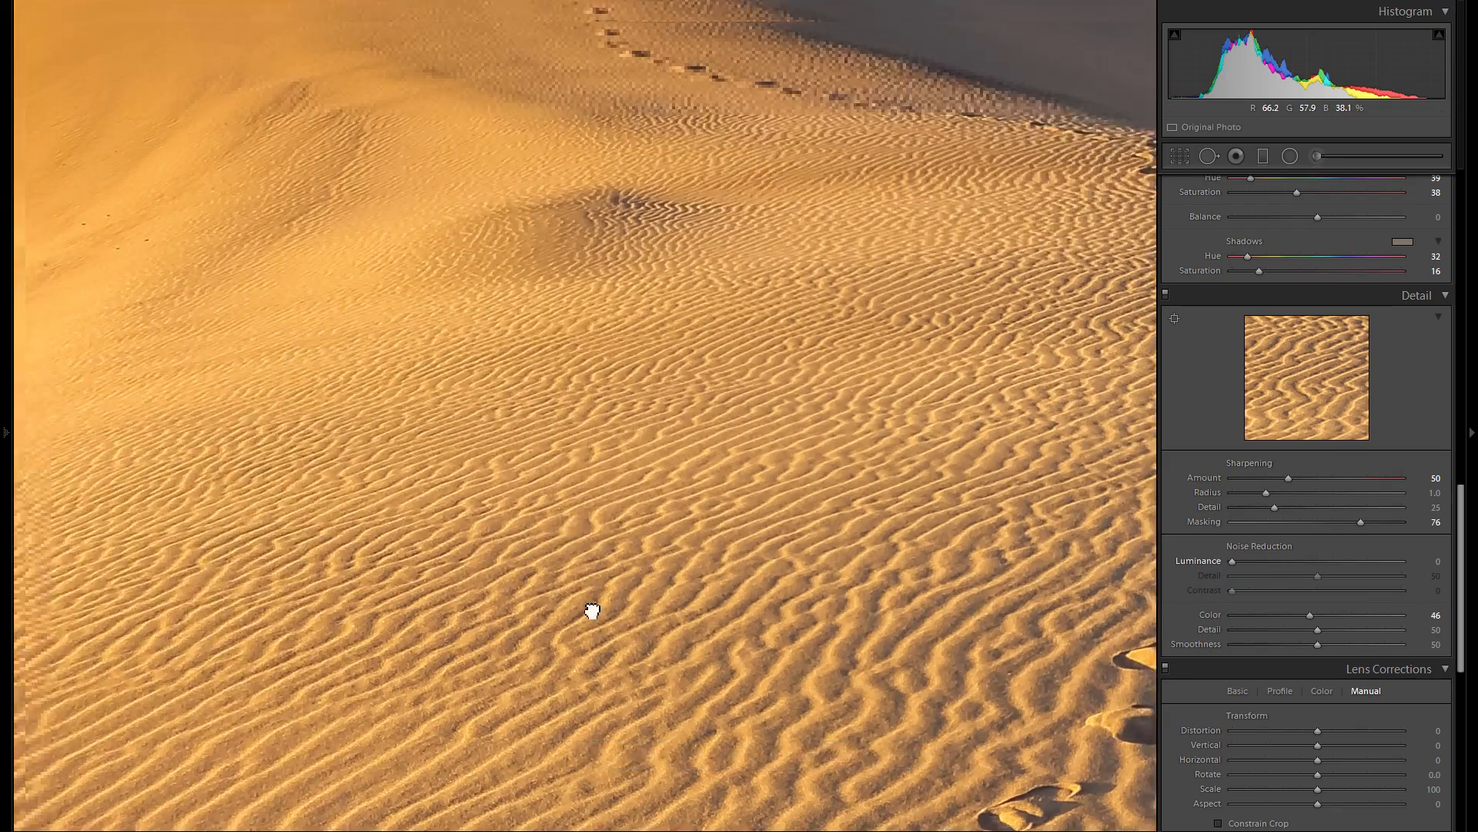
left_click(573, 563)
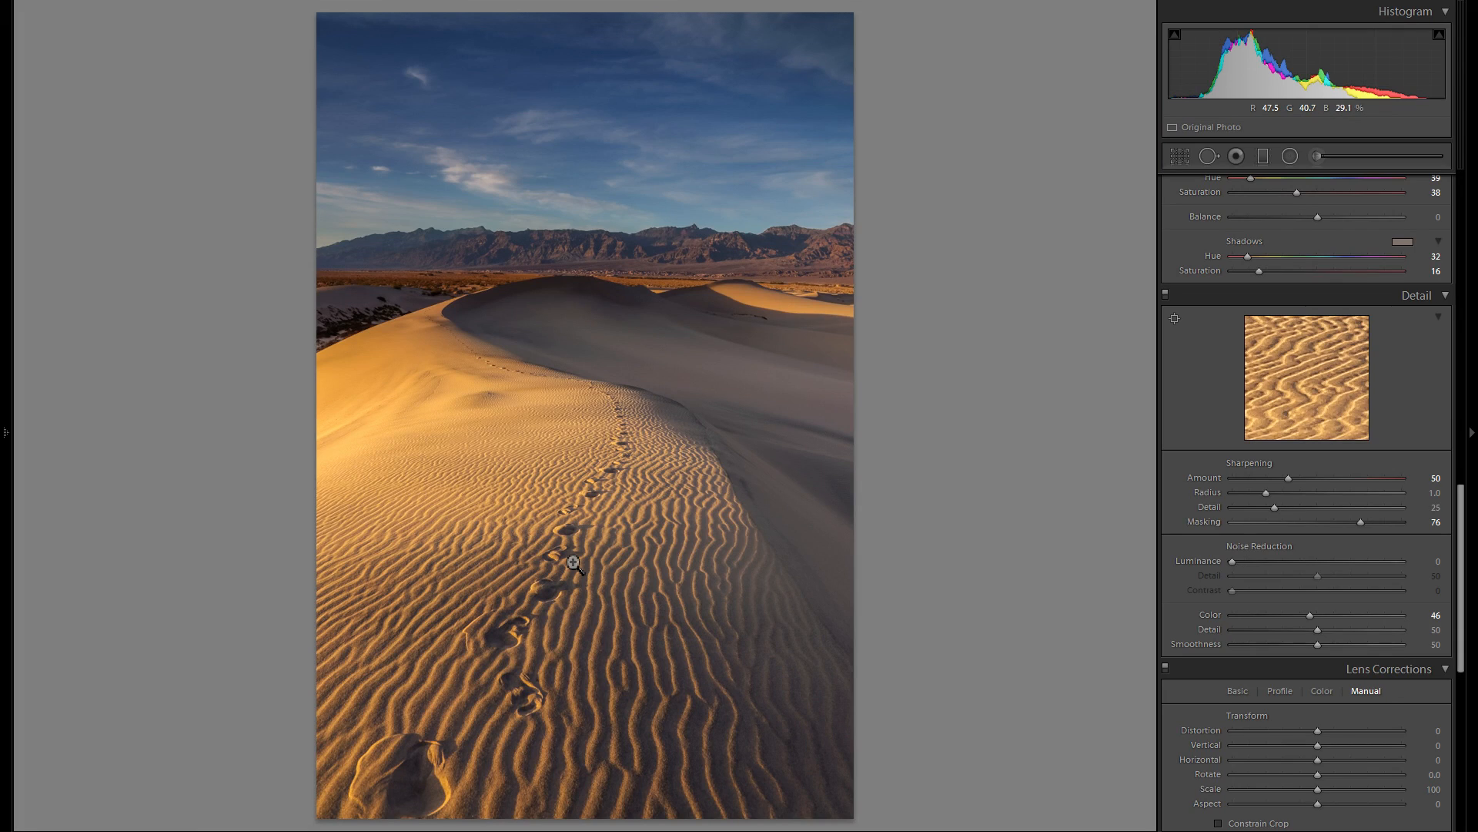
- Review the chromatic aberration and defringe settings in the lens corrections
scroll(1320, 473, "down", 2)
scroll(1318, 471, "down", 2)
scroll(1309, 470, "up", 2)
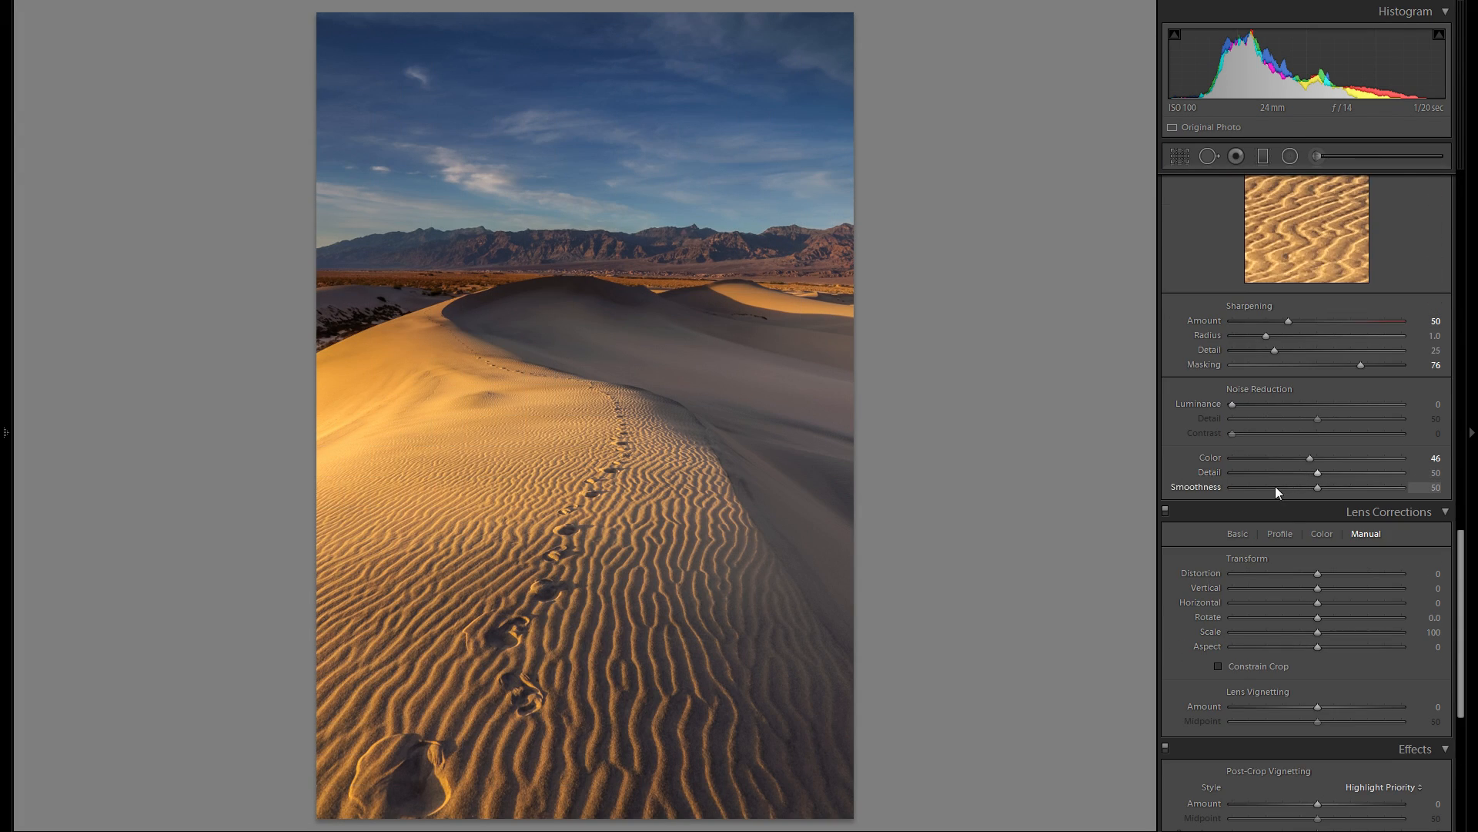
left_click(1236, 533)
left_click(1320, 533)
scroll(1407, 520, "down", 2)
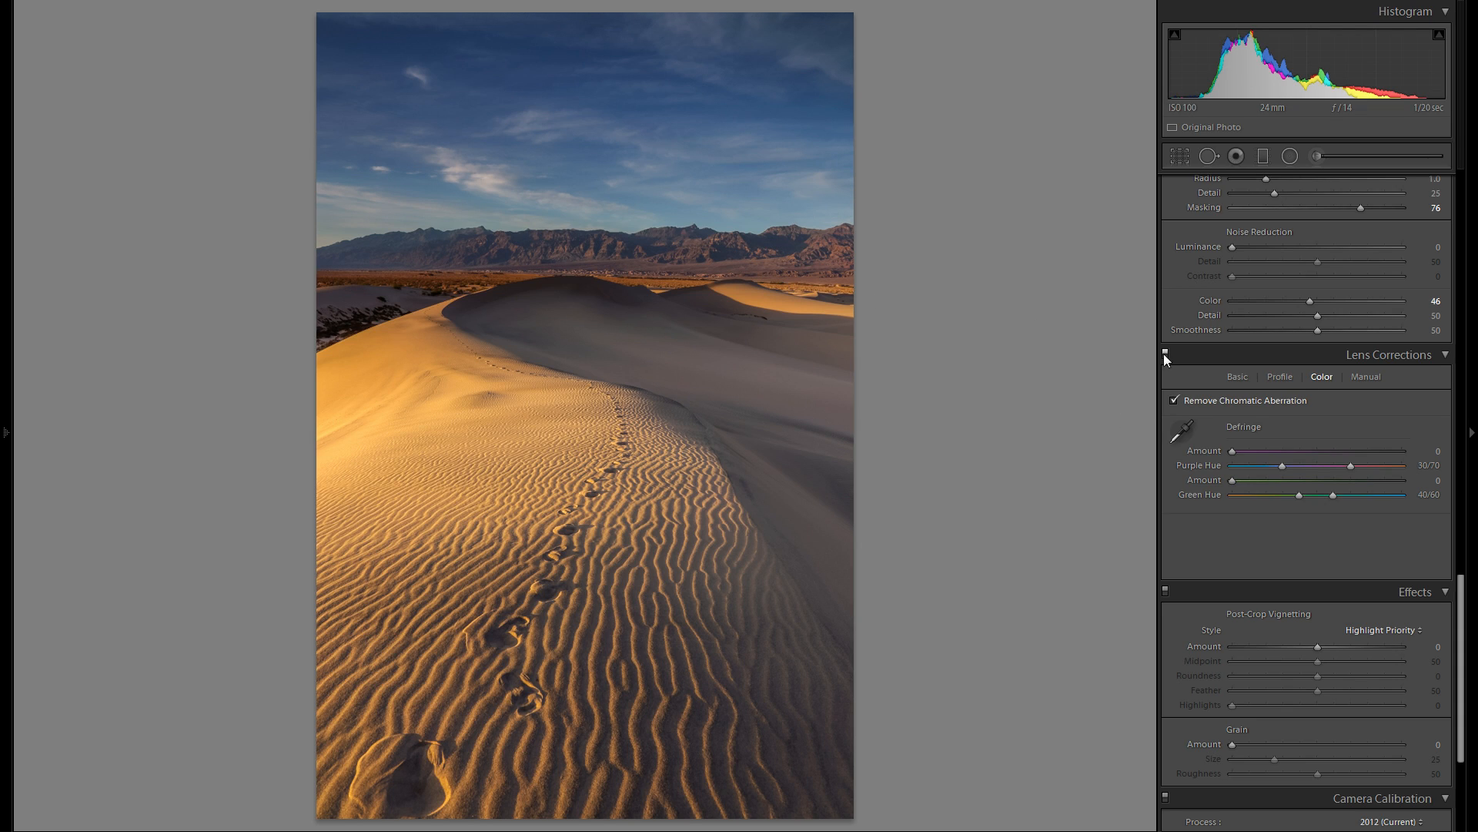
- Enable the lens profile corrections for the Canon EF 24-105mm lens and compare the photo with and without them
left_click(1282, 378)
left_click(1260, 400)
left_click(1214, 403)
left_click(1213, 403)
left_click(1211, 402)
left_click(1211, 403)
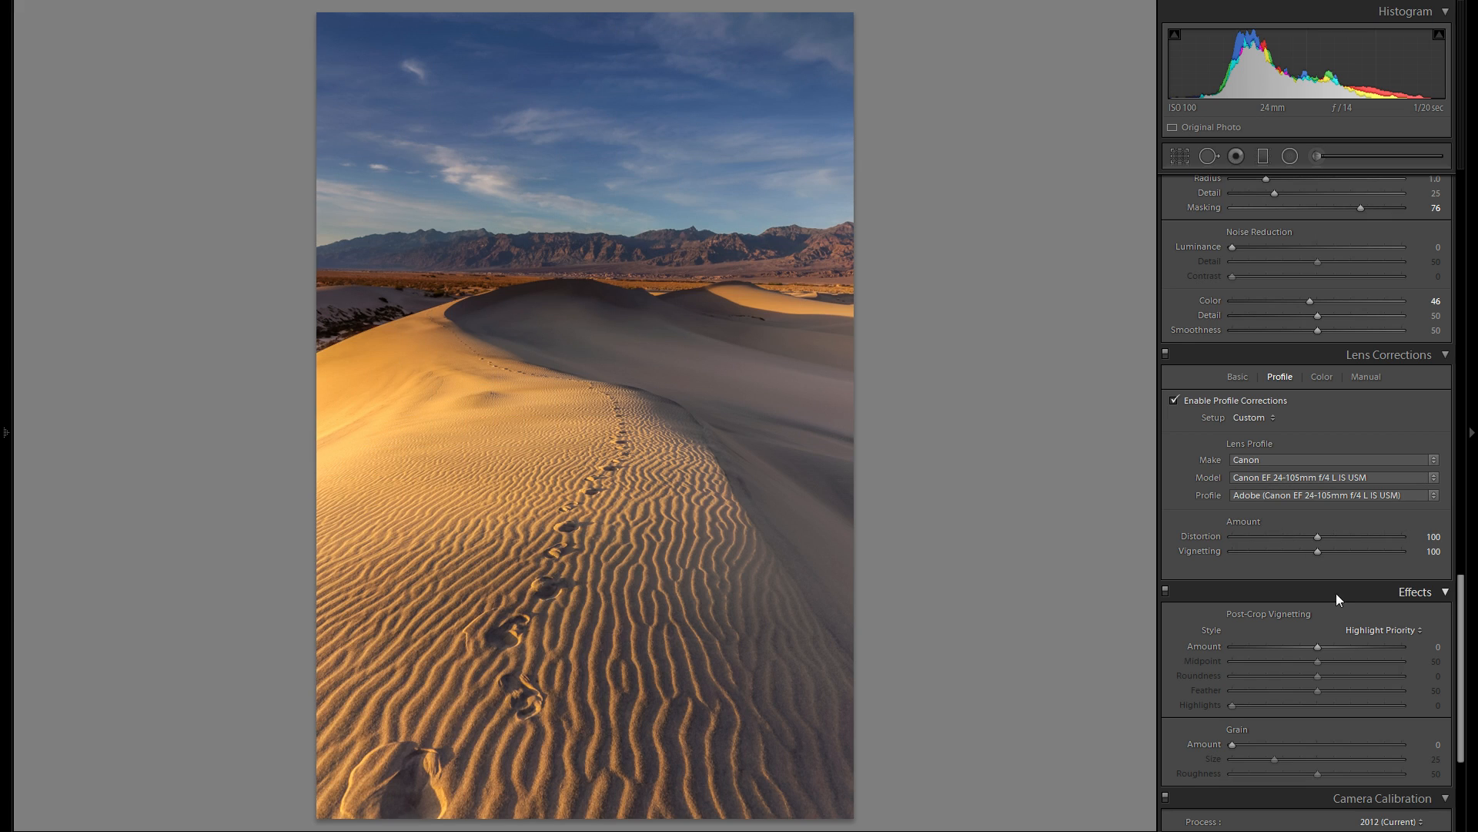
- Set the lens profile's Vignetting correction to 0 and compare the photo with and without the profile corrections
left_click_drag(1320, 550, 1191, 561)
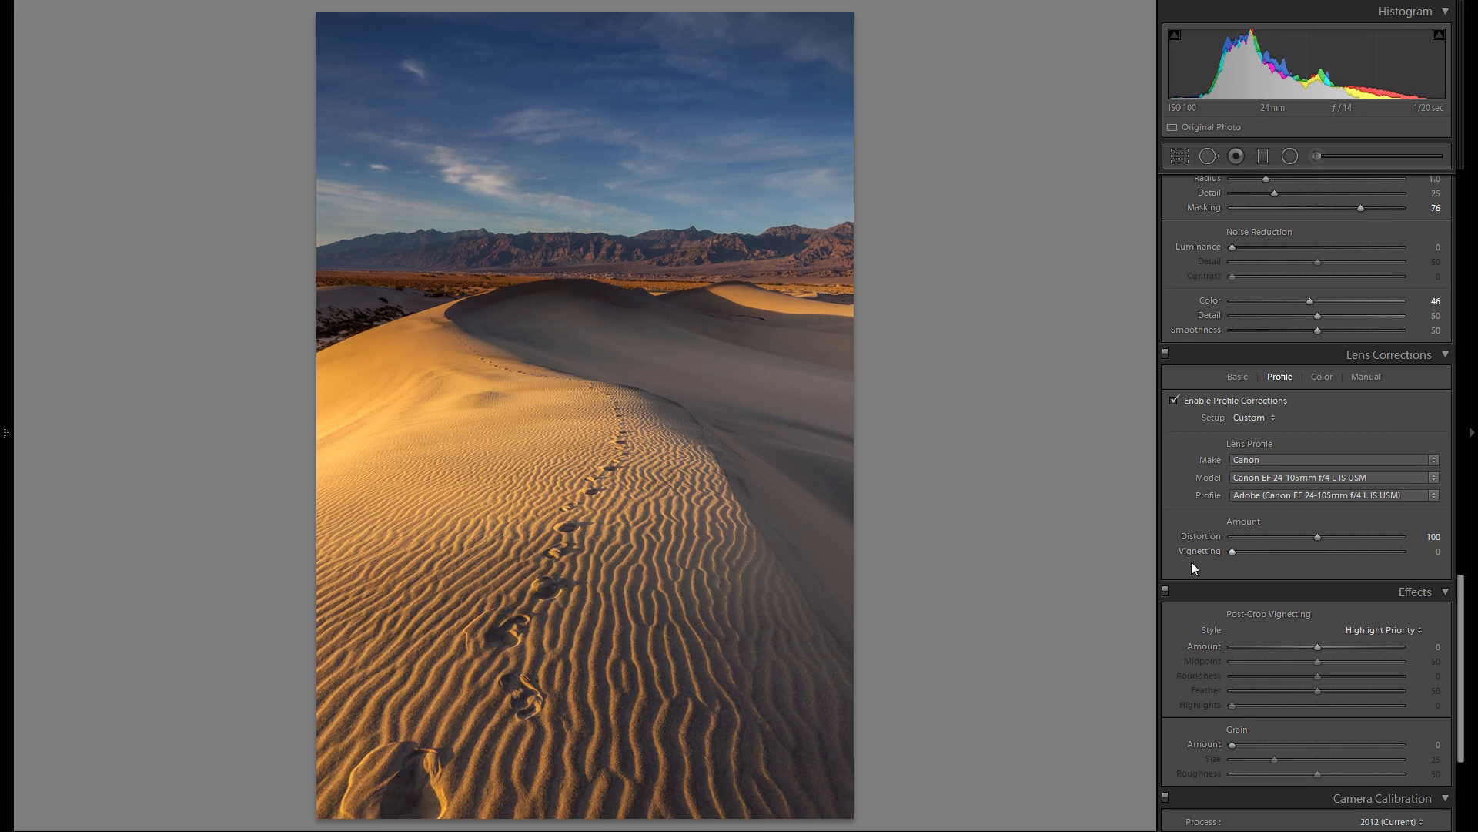
double_click(1208, 556)
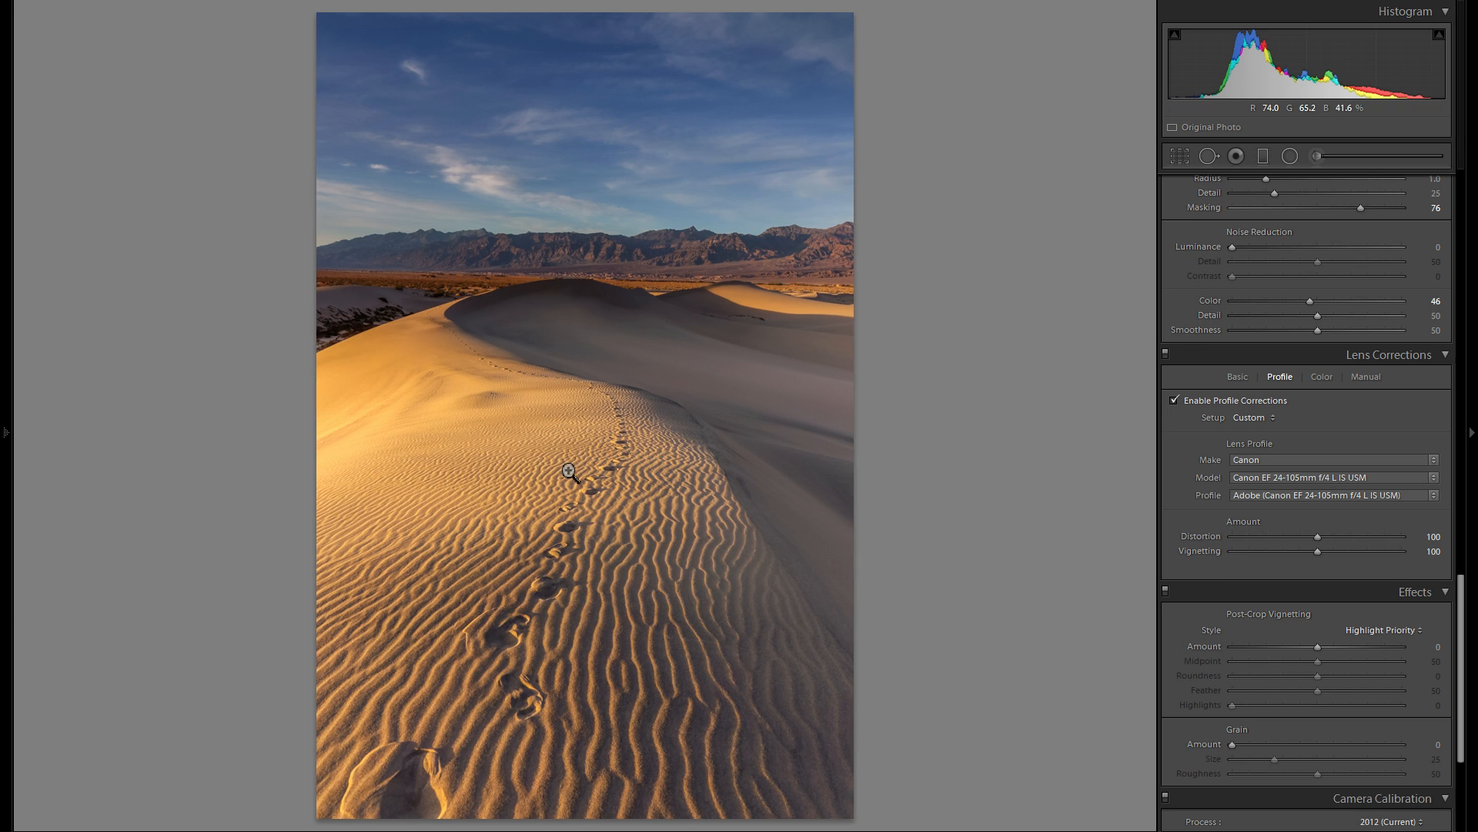
left_click_drag(1161, 551, 944, 512)
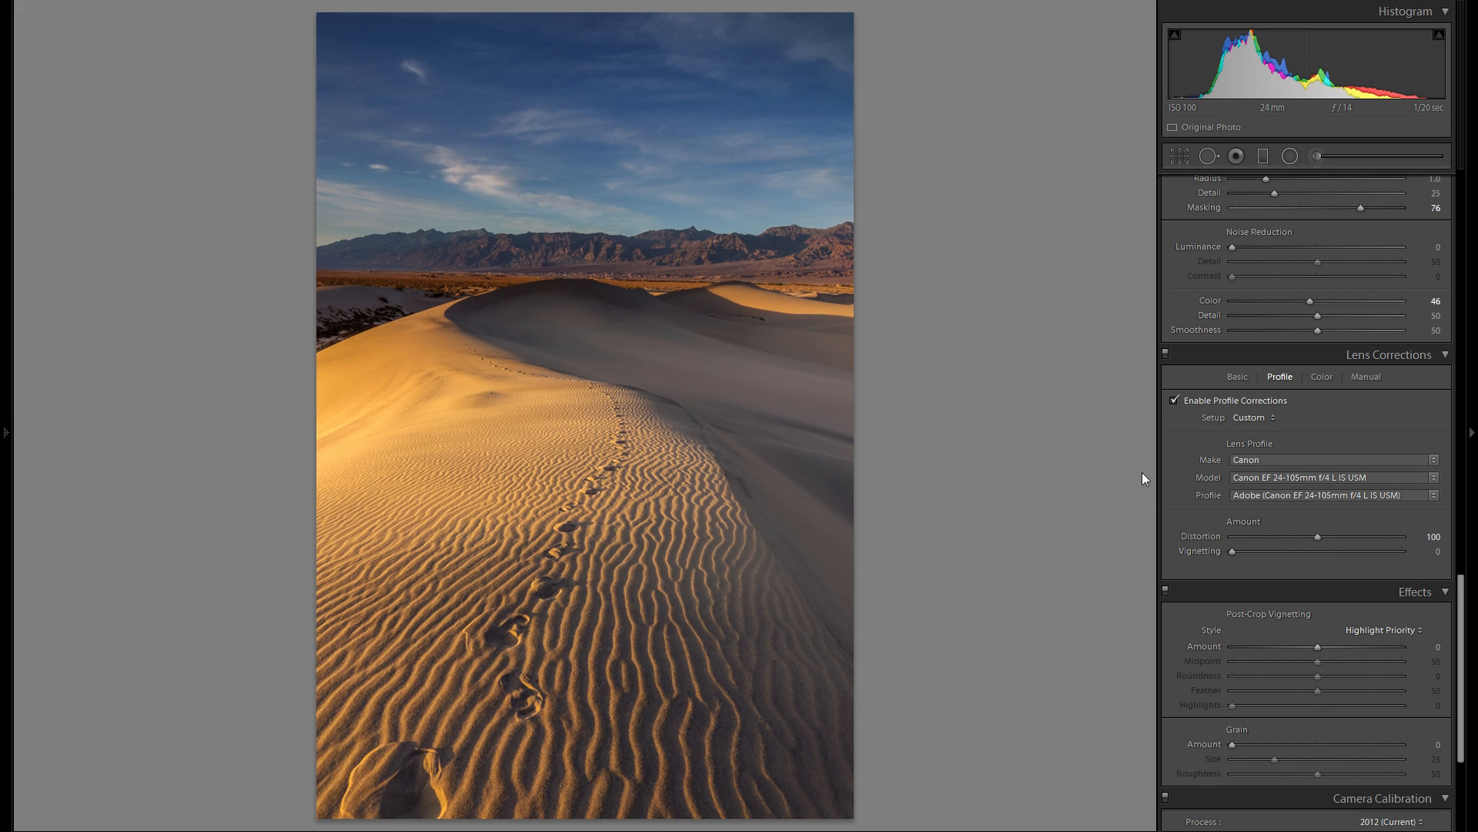
left_click(1218, 401)
left_click(1214, 400)
- Add a subtle post-crop vignette with Amount −9 and Midpoint 37, and compare the photo with and without the effect
scroll(1329, 465, "down", 3)
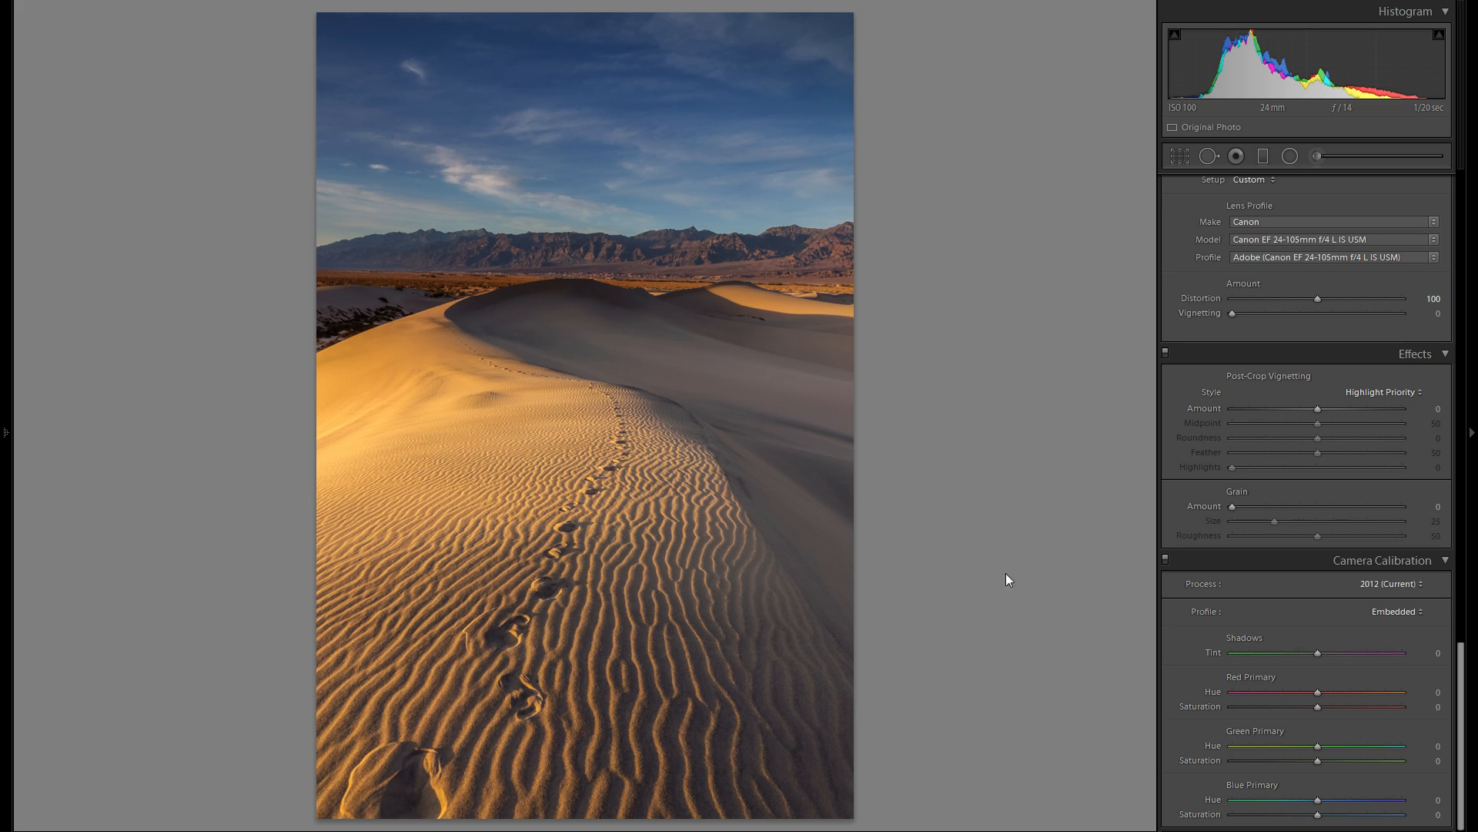
mouse_move(1317, 409)
left_mouse_down()
mouse_move(1302, 409)
mouse_move(1315, 423)
mouse_move(1292, 420)
mouse_move(1310, 408)
left_mouse_up()
double_click(1209, 408)
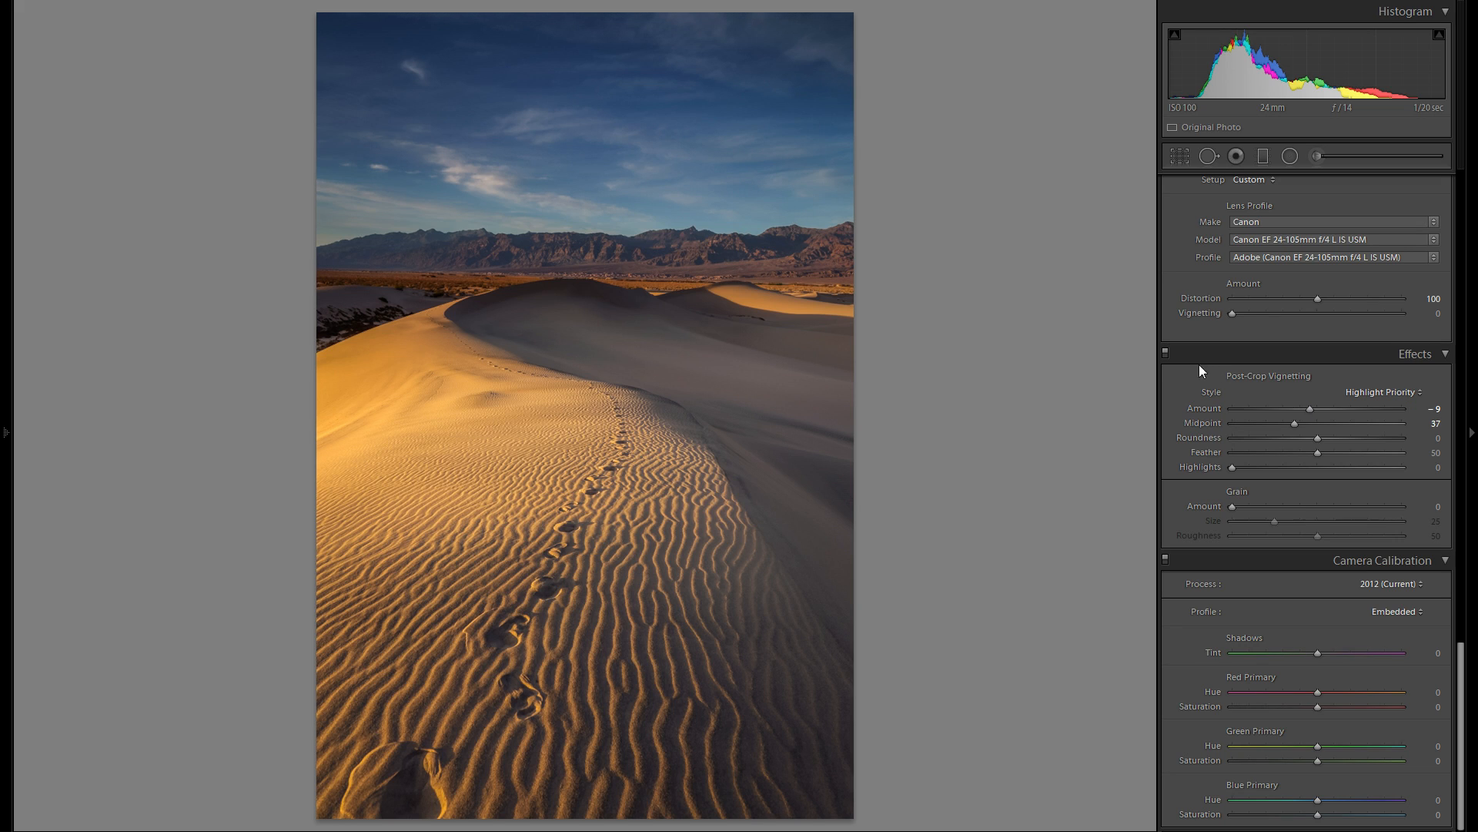
left_click(1166, 352)
left_click(1165, 353)
- Start a new adjustment brush and clear its color tint by setting the tint saturation to 0%
scroll(1204, 584, "up", 20)
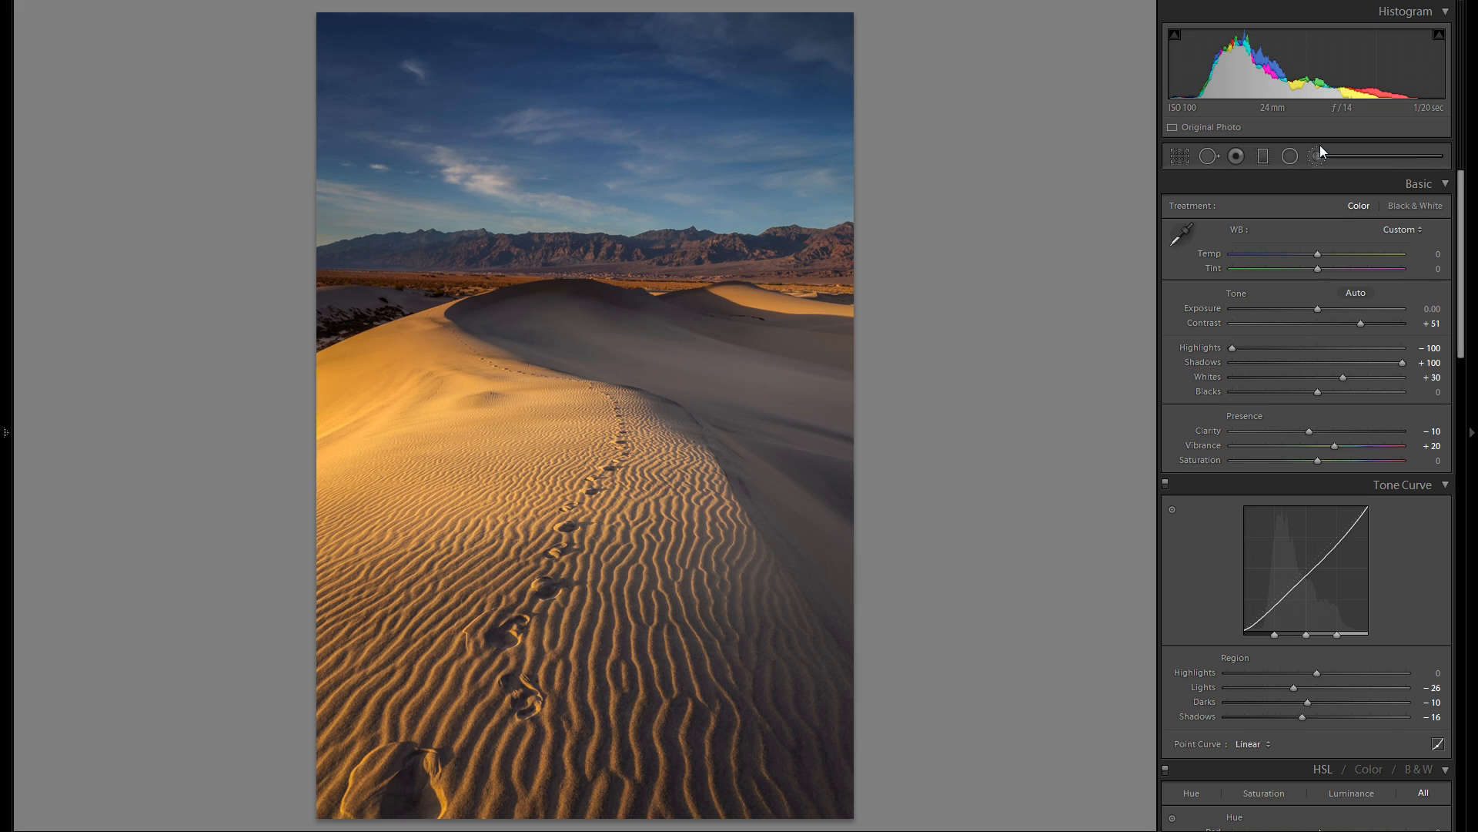
left_click(1317, 155)
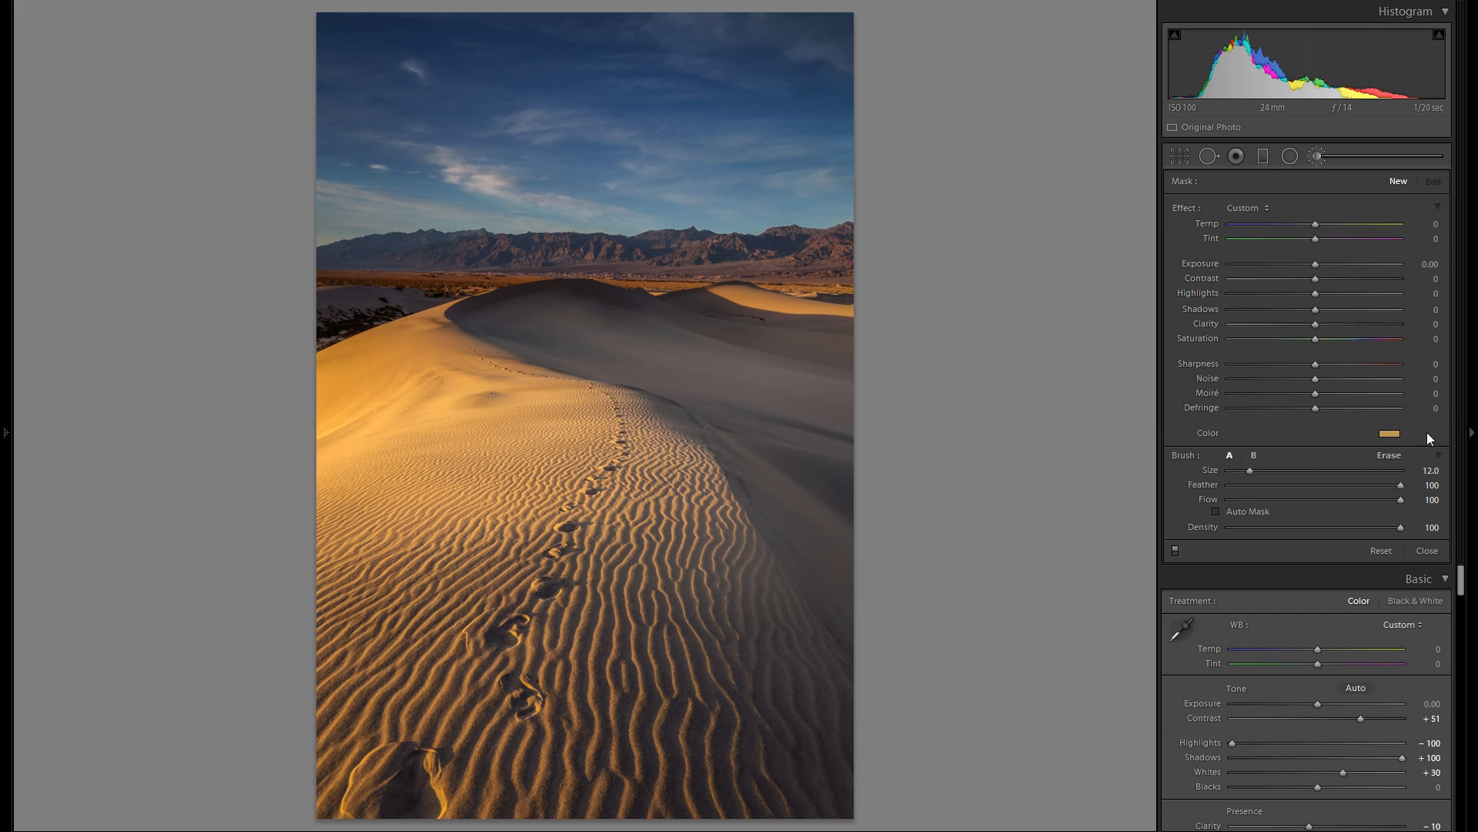
left_click(1390, 434)
left_click_drag(1204, 459, 1205, 503)
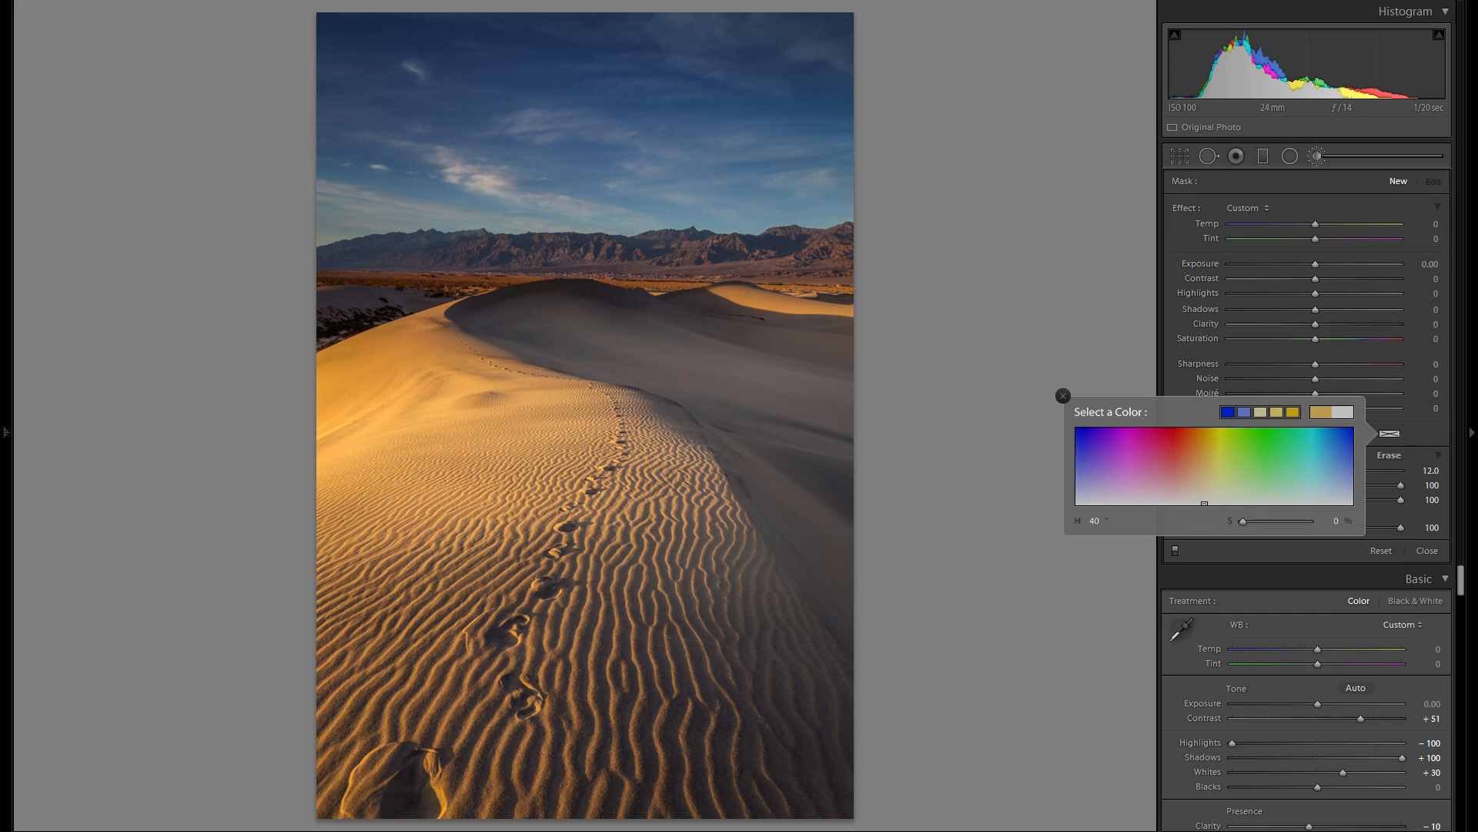
left_click(1064, 396)
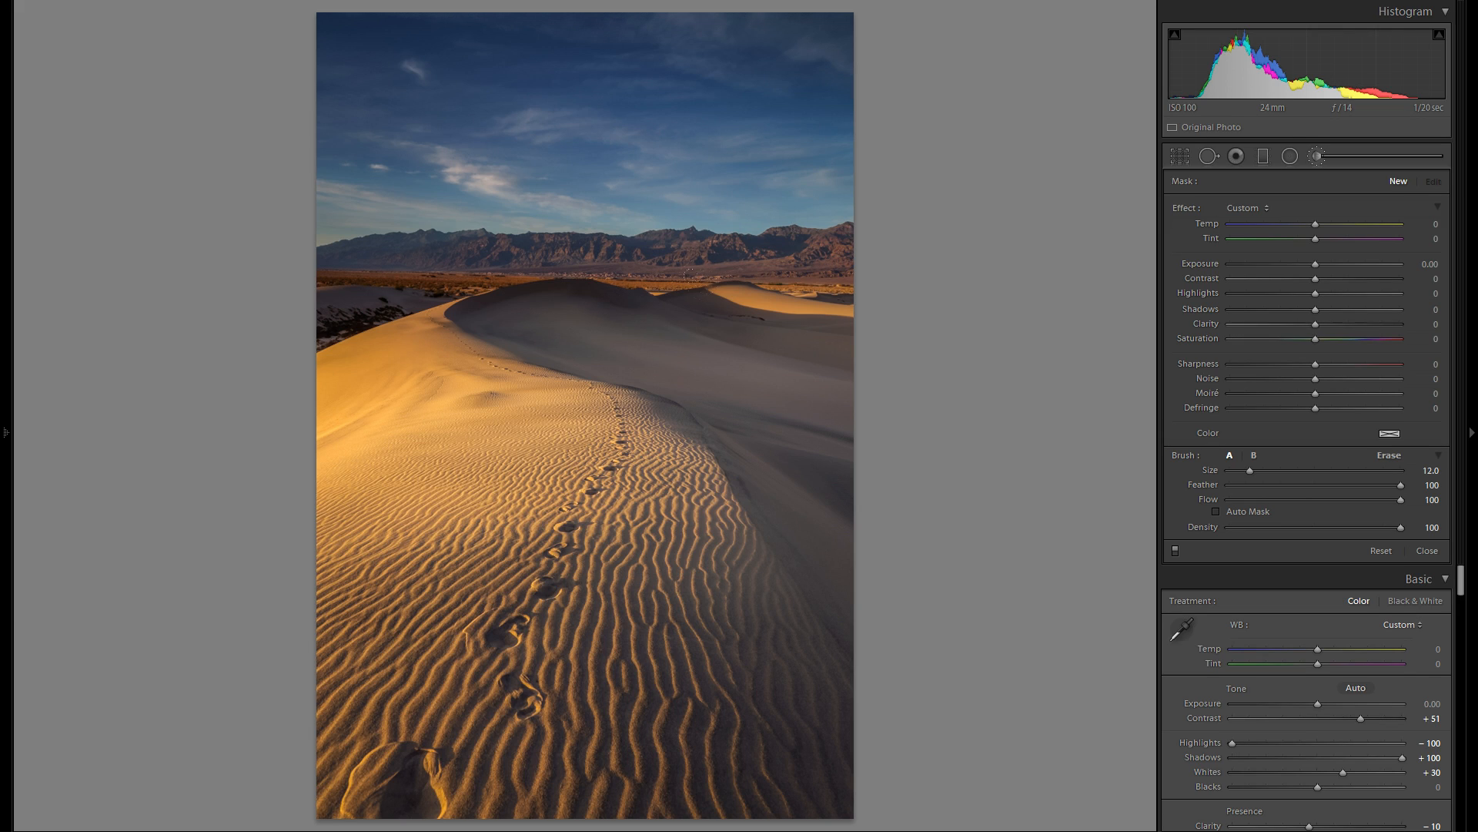
- Brush a mask over the shaded side of the dune with the overlay shown, and erase the spill along its upper edge
left_click_drag(845, 566, 816, 508)
key("o")
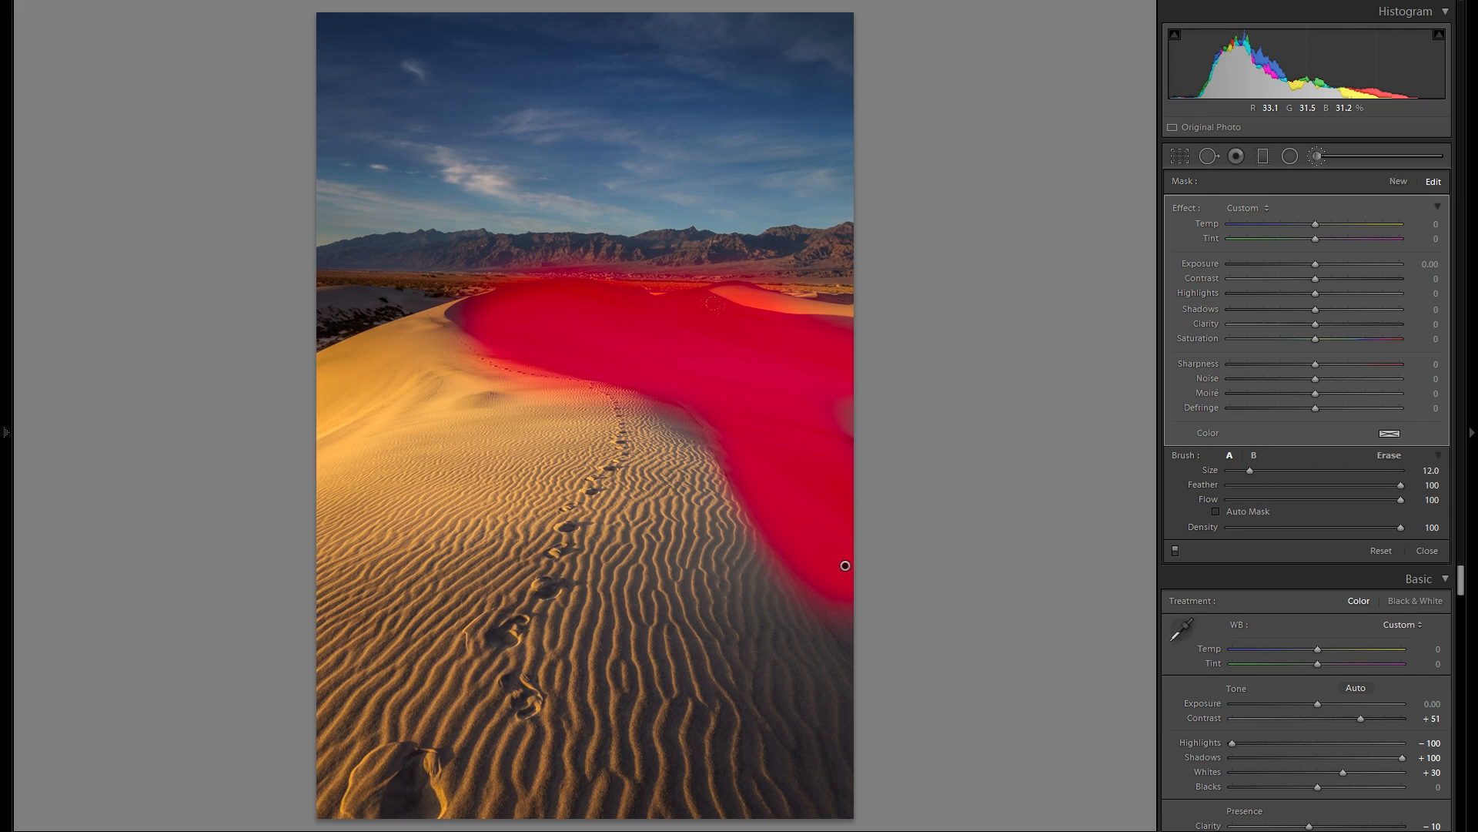
left_click_drag(811, 323, 751, 332)
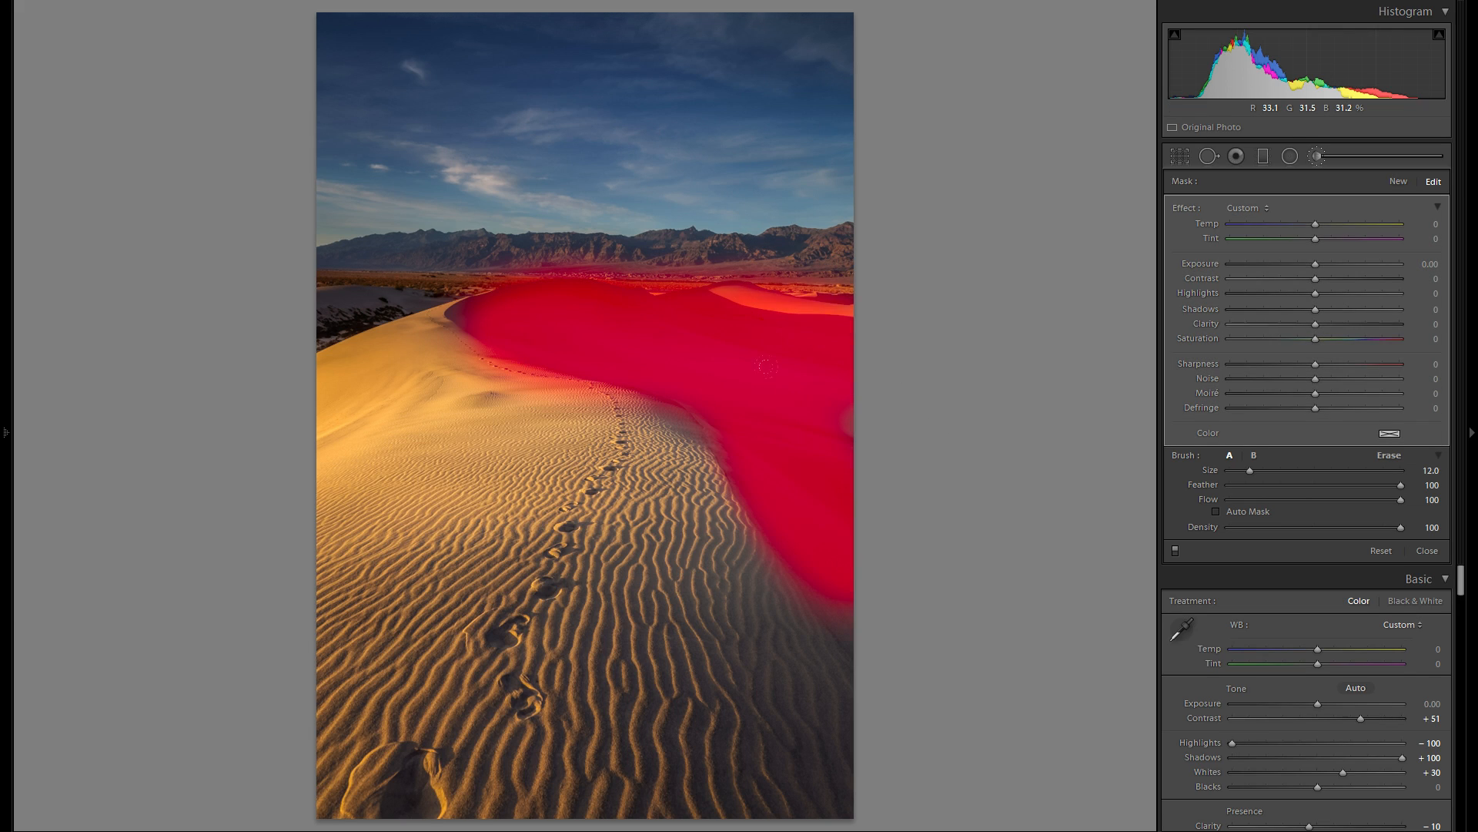
key("alt")
mouse_move(352, 324)
left_mouse_down()
mouse_move(351, 239)
mouse_move(439, 181)
mouse_move(629, 171)
left_mouse_up()
left_click_drag(705, 293, 847, 304)
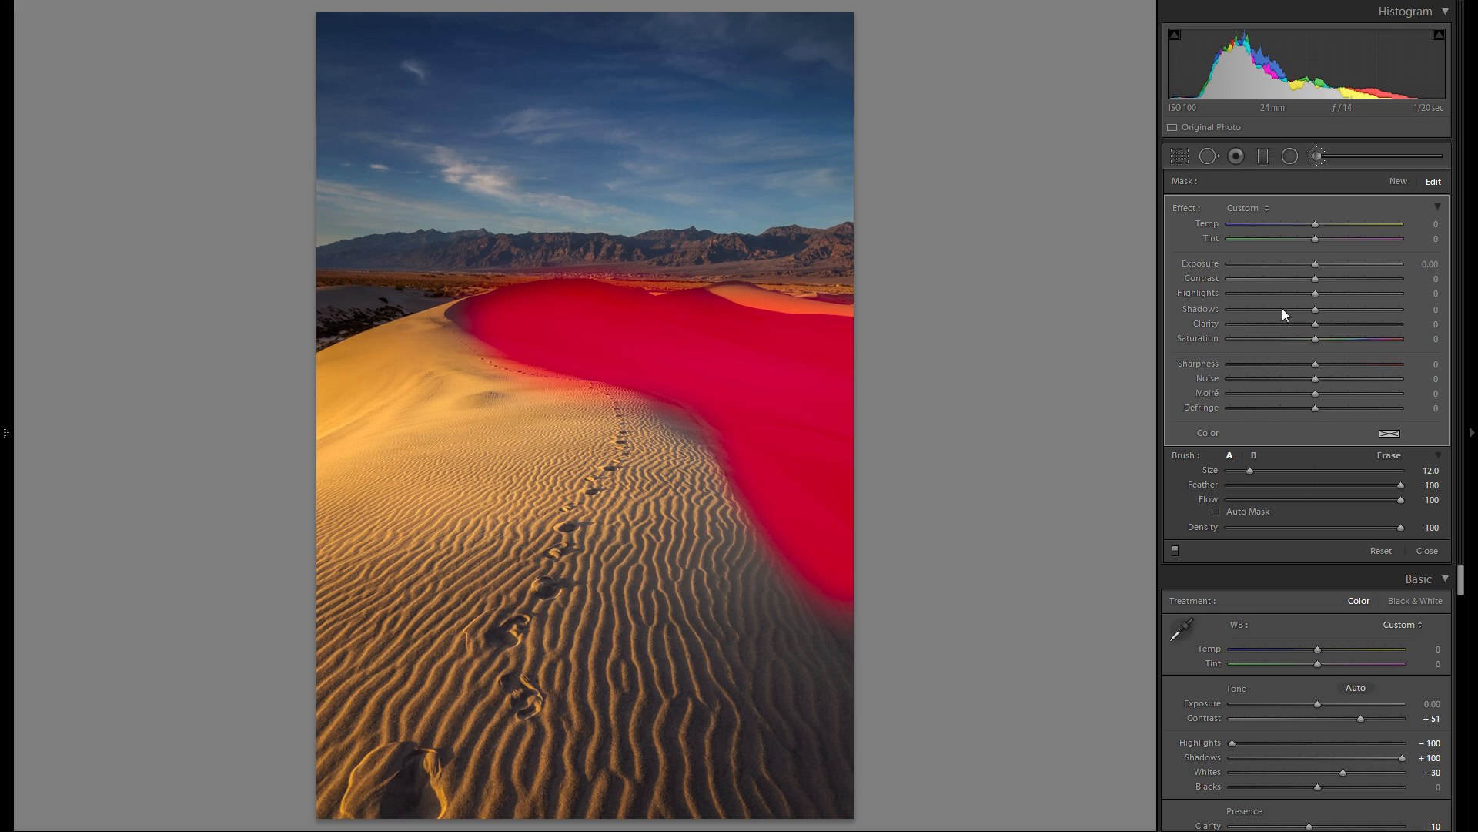
key("o")
- Darken the brushed shaded dune with Exposure −0.42, trying −1.50 and undoing that change
left_click_drag(1319, 263, 1311, 265)
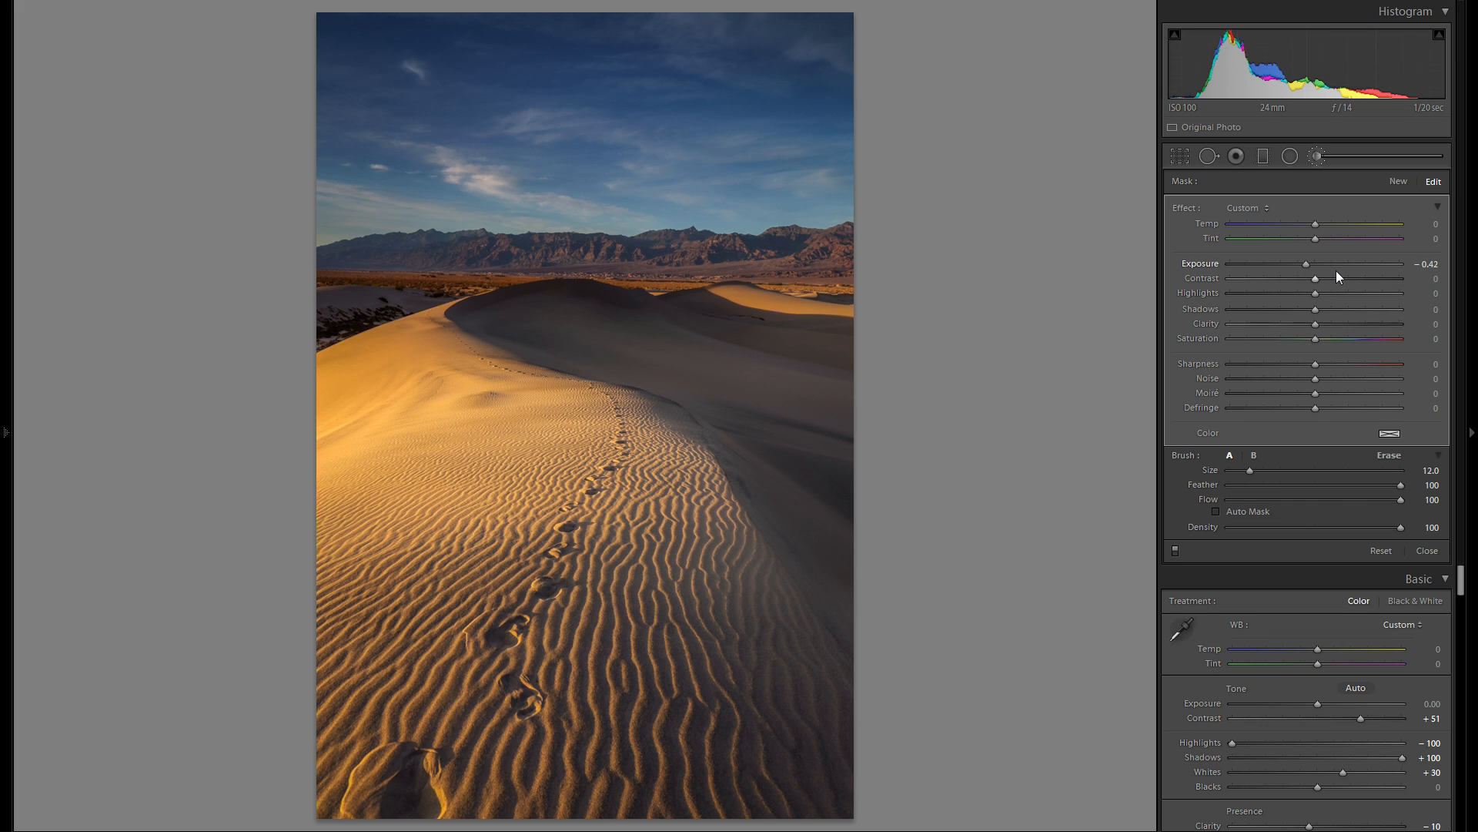
left_click(1282, 264)
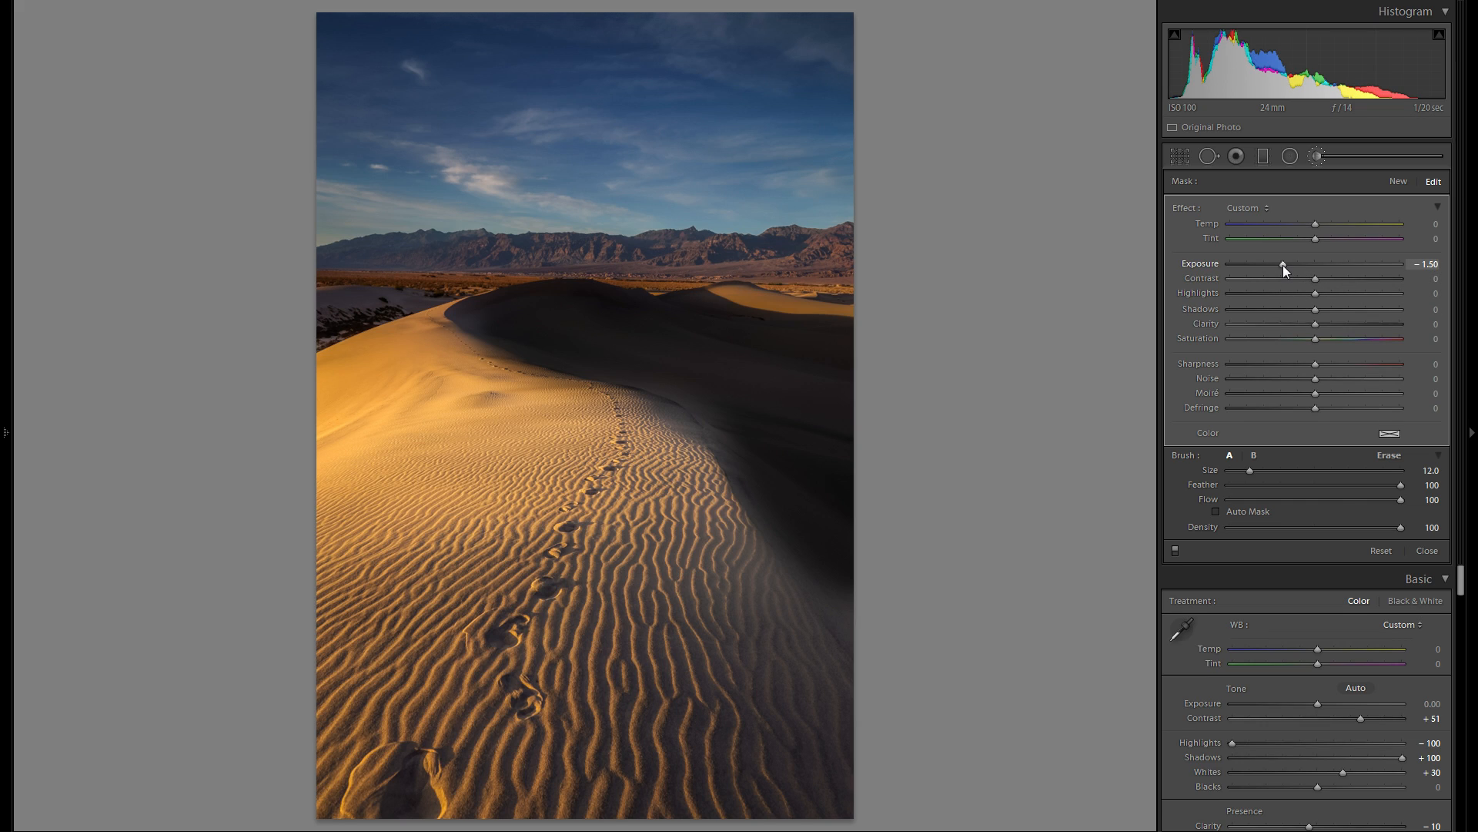
key("ctrl+z")
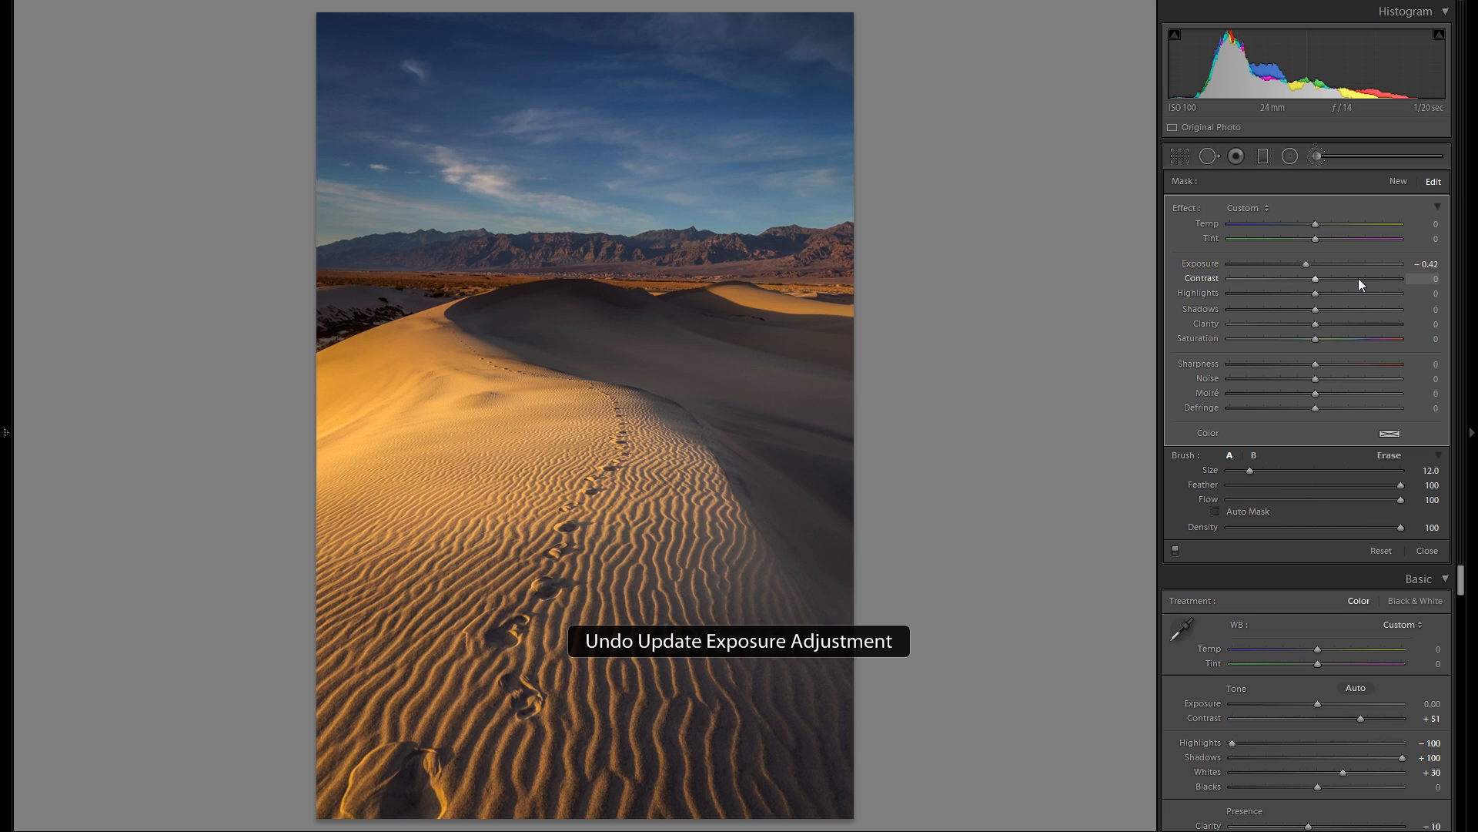
- Set the brushed area's Contrast to 11, and try Clarity 18 before resetting the Clarity
left_click(1320, 280)
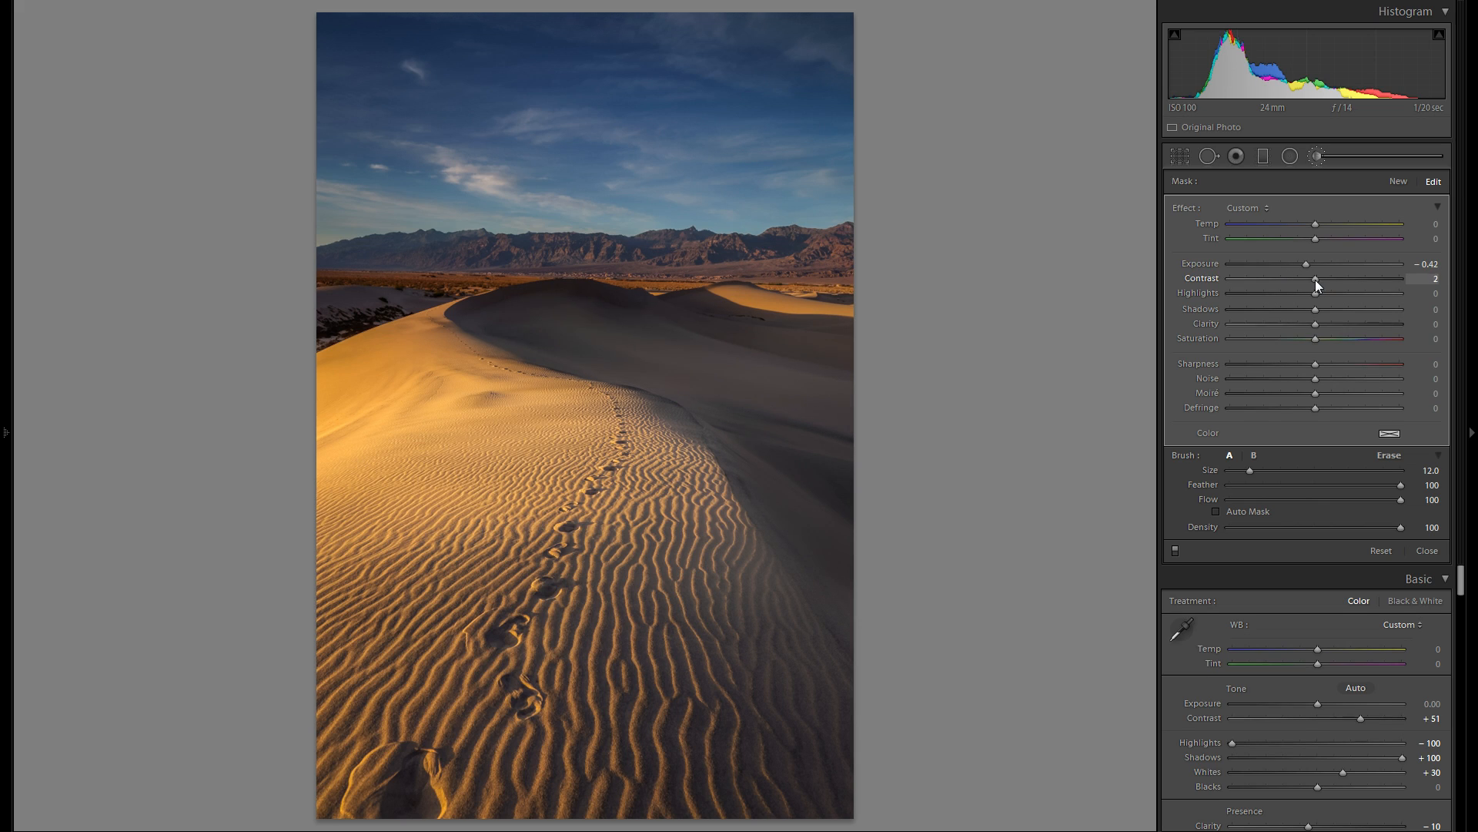
left_click_drag(1323, 324, 1342, 327)
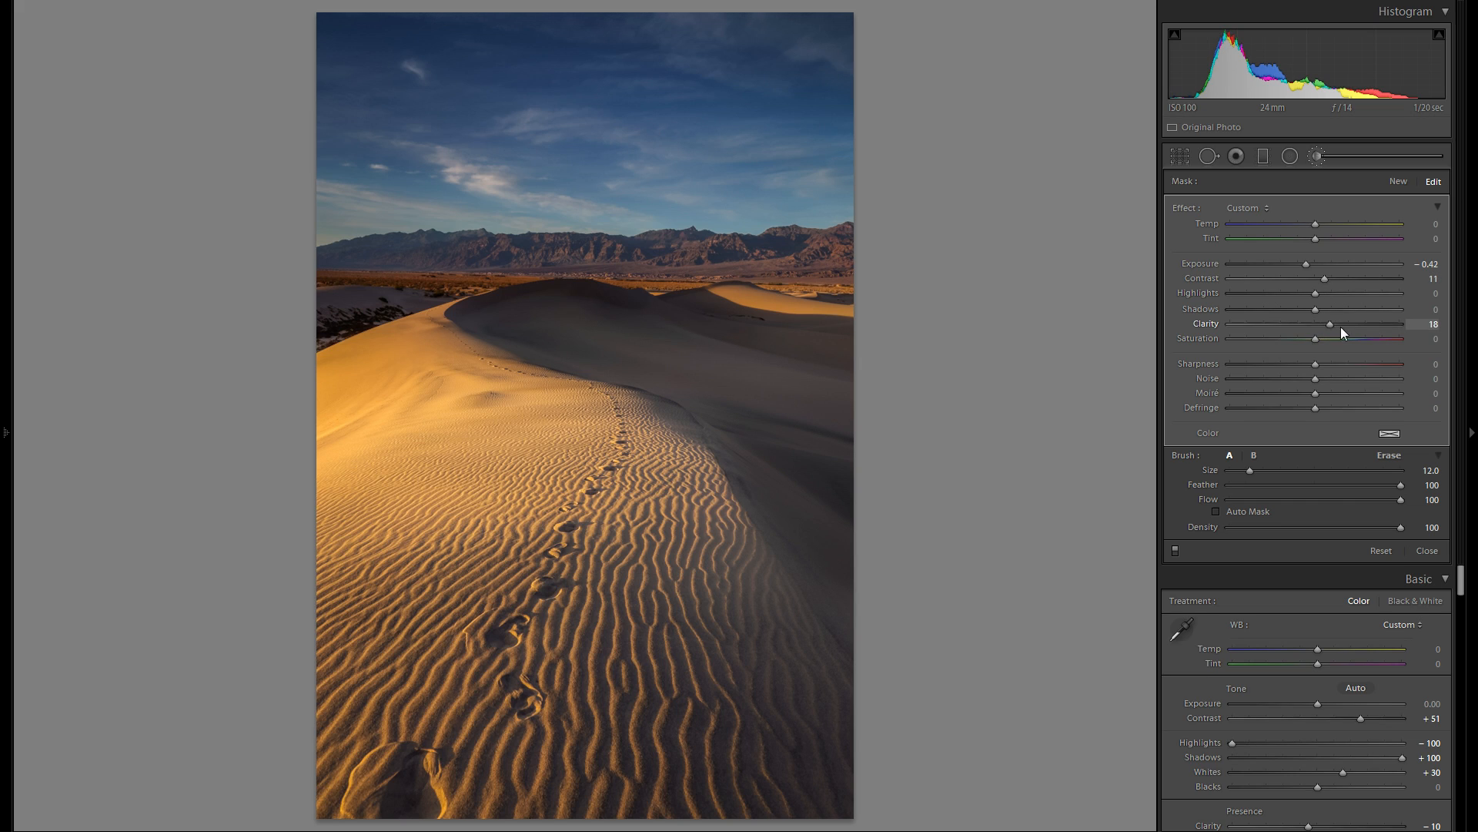
double_click(1205, 325)
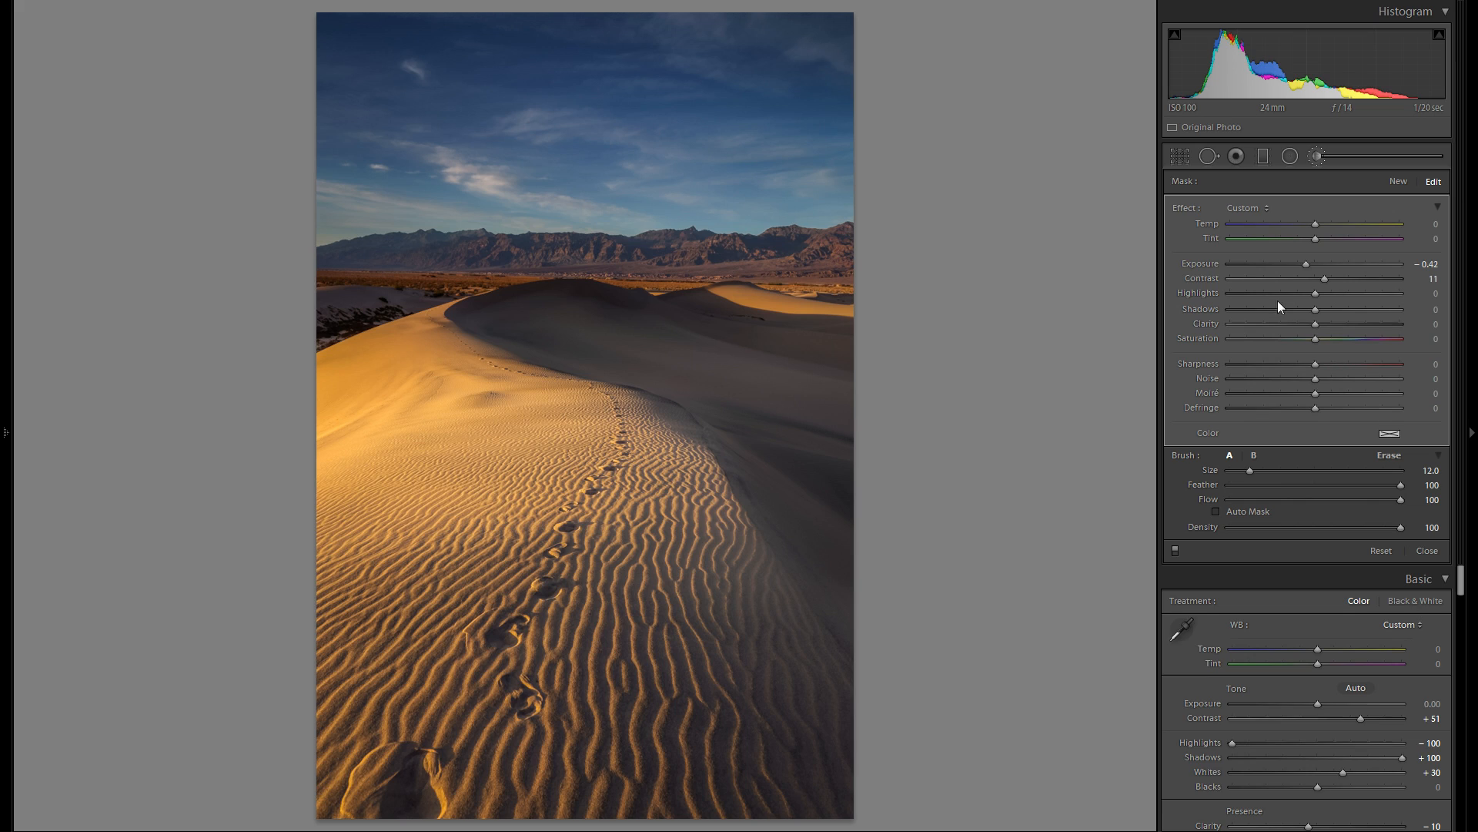
- Try cooling the brushed shaded dune with Temp −38, and reset the Temp
left_click_drag(1319, 224, 1304, 225)
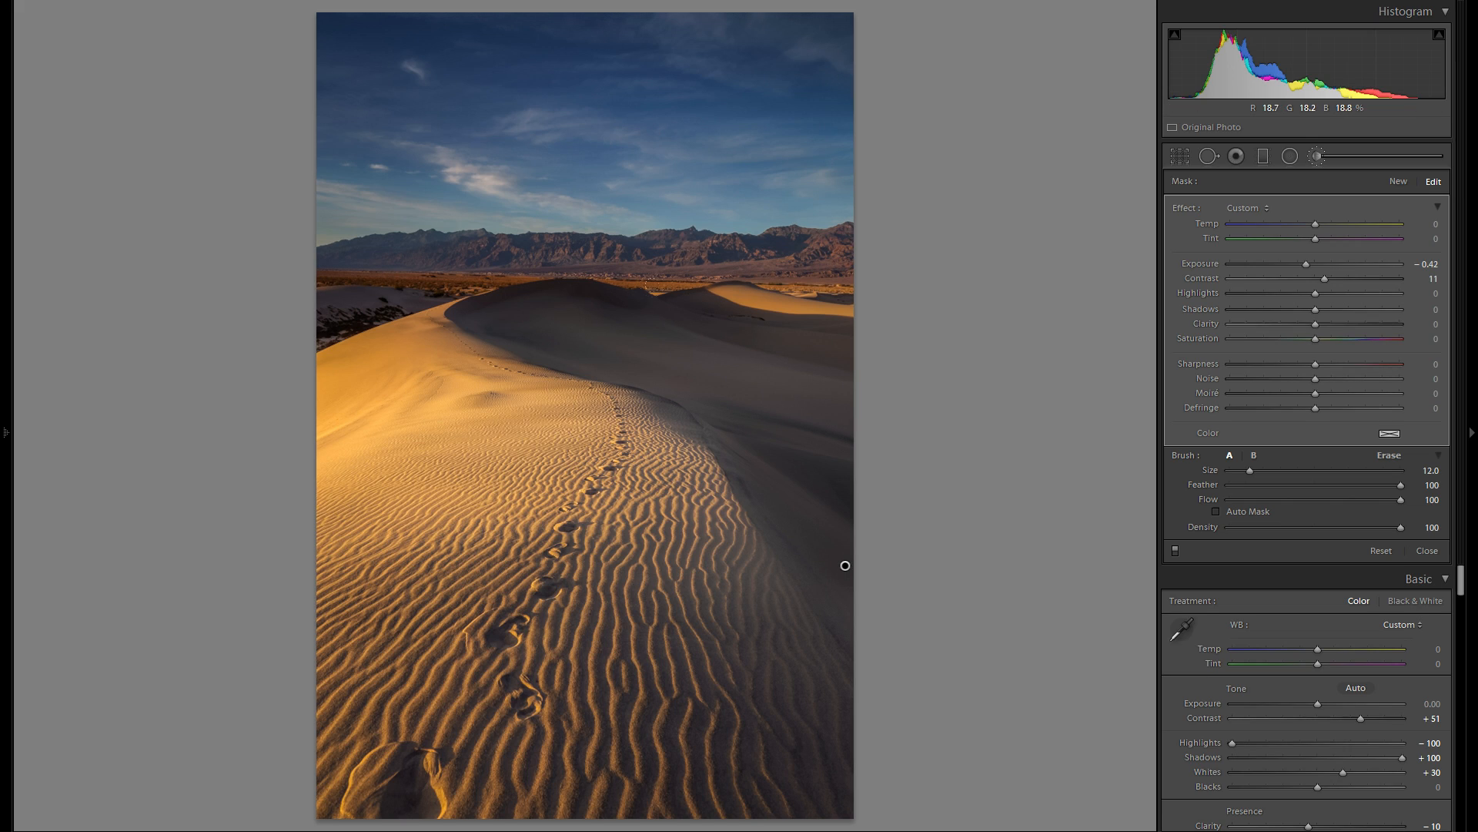
left_click_drag(1316, 224, 1283, 222)
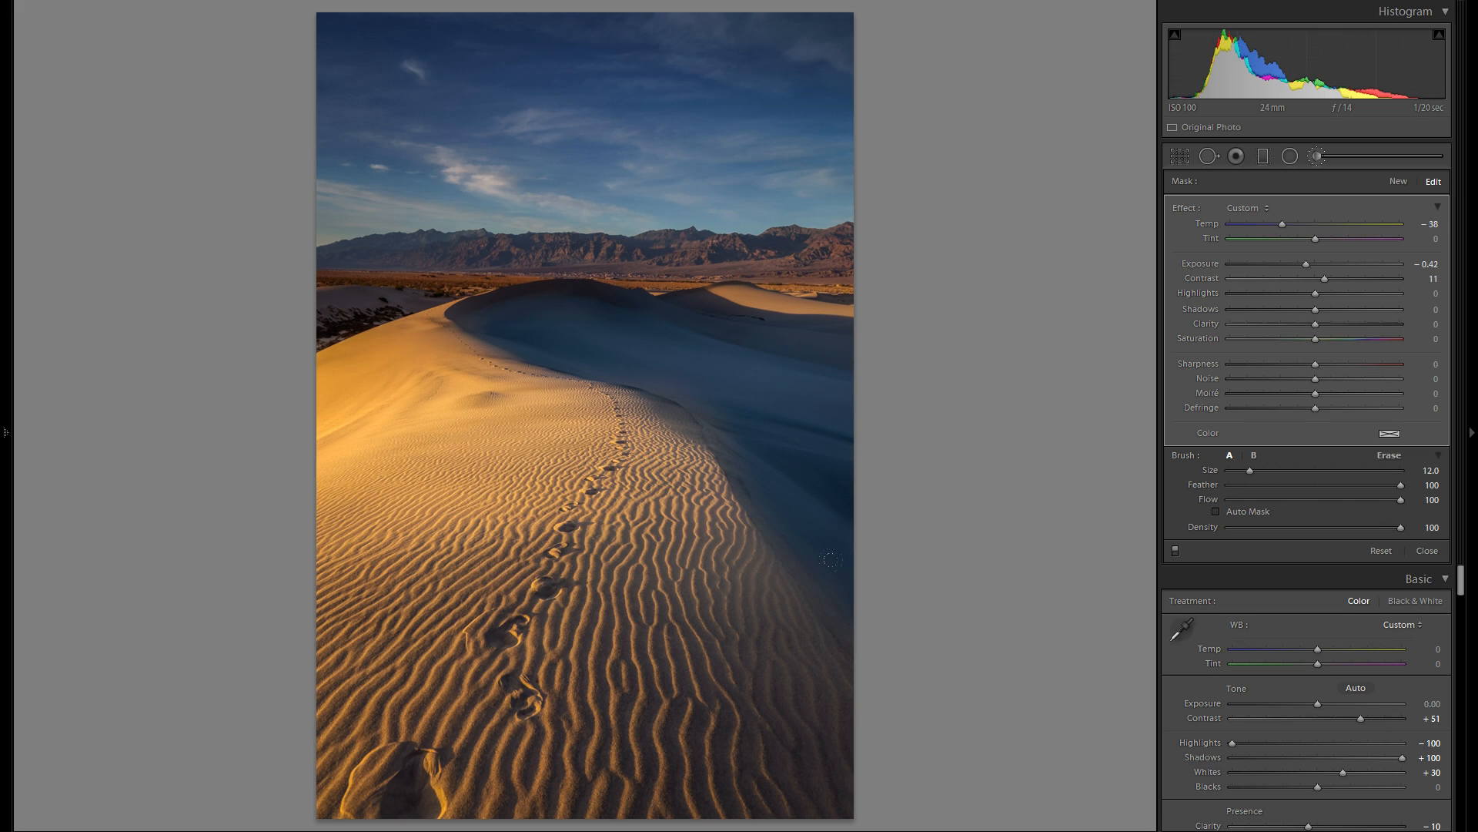
double_click(1208, 224)
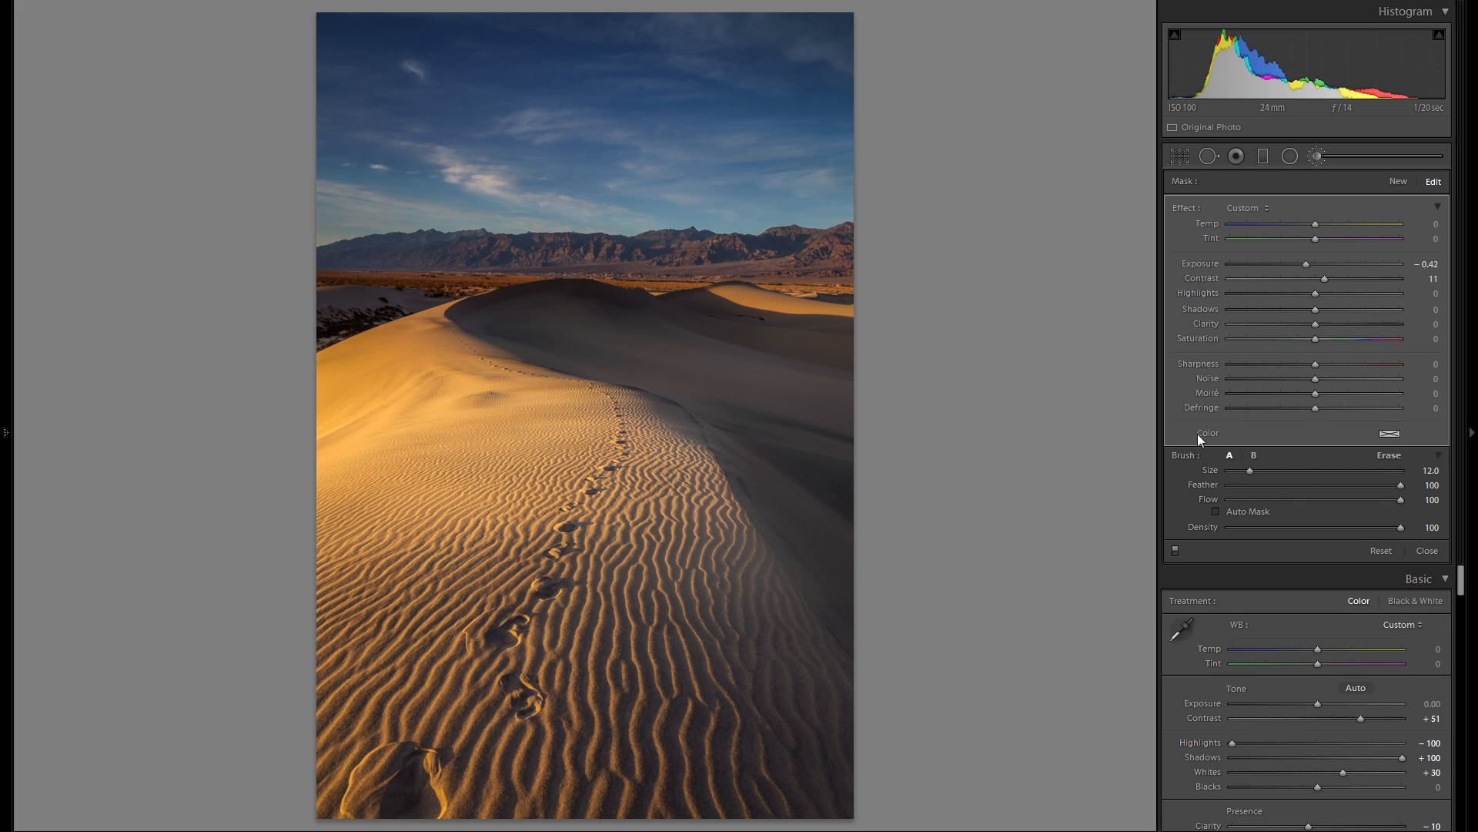
- Tint the brushed shaded dune with a pale violet color and set its Saturation to −40
left_click(1390, 433)
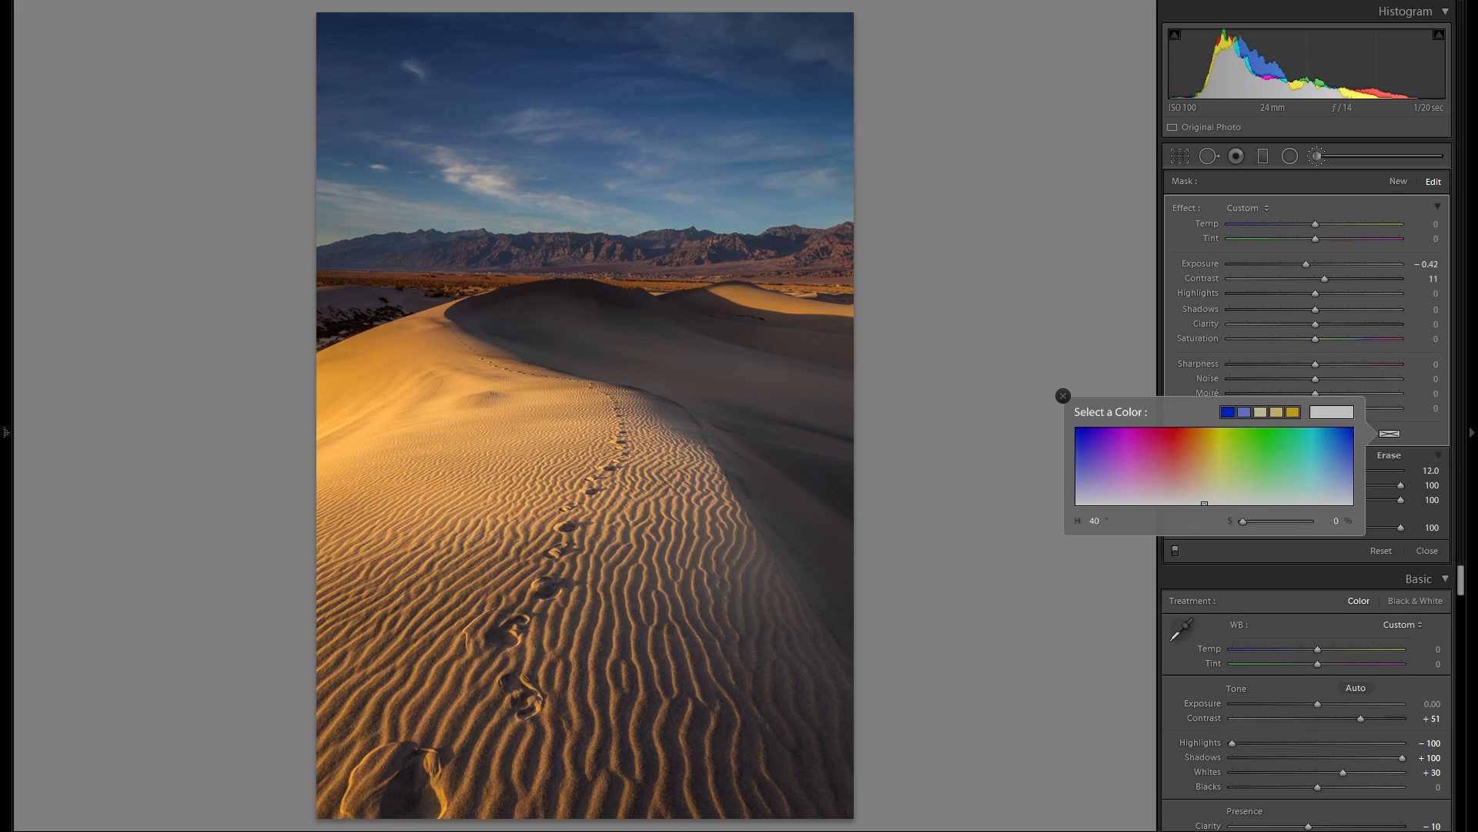
left_click(1176, 446)
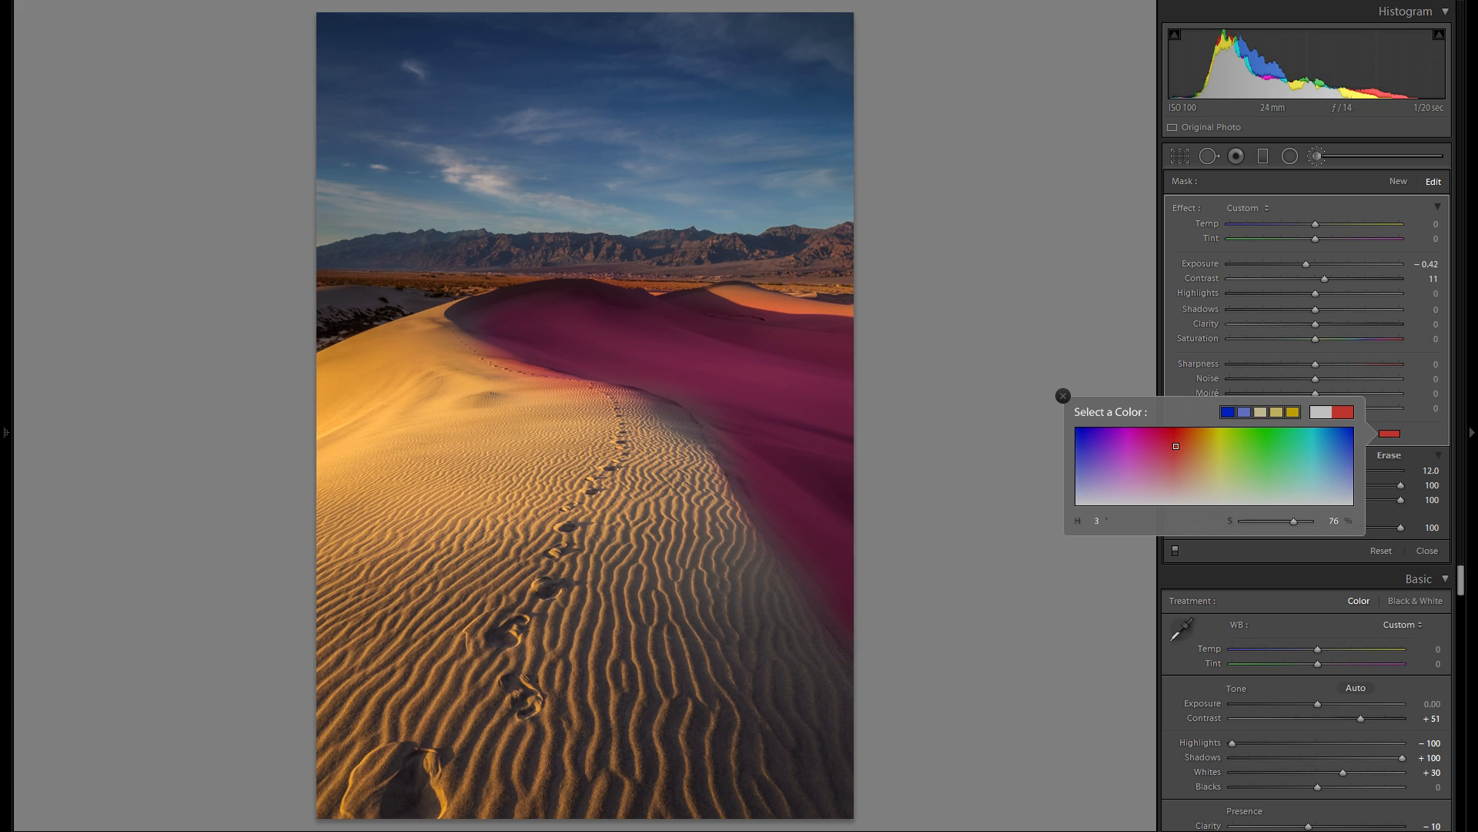
mouse_move(1176, 446)
left_mouse_down()
mouse_move(1118, 439)
mouse_move(1077, 468)
mouse_move(1330, 466)
mouse_move(1084, 465)
mouse_move(1084, 502)
mouse_move(1084, 488)
left_mouse_up()
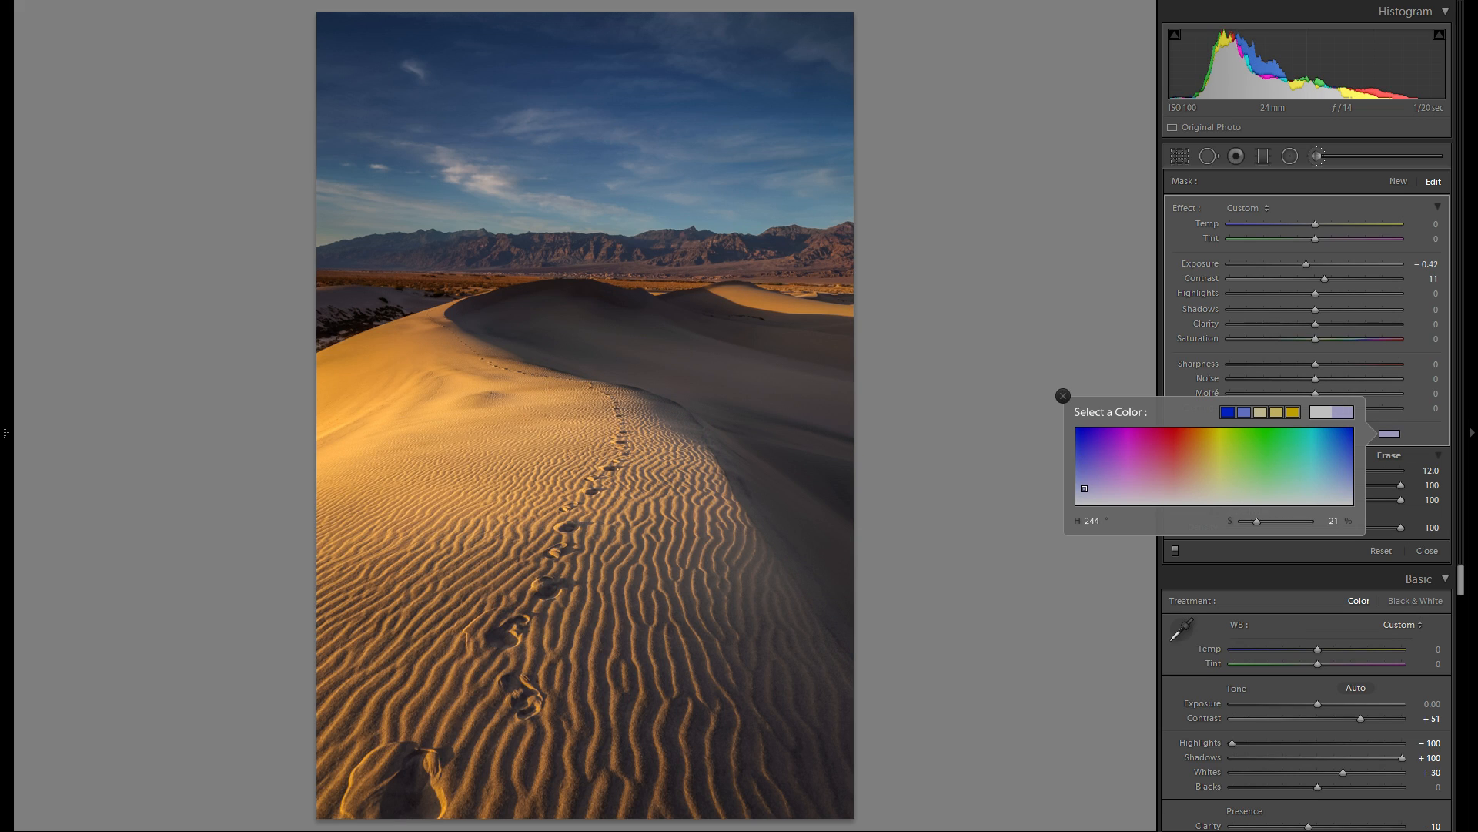
left_click(1062, 396)
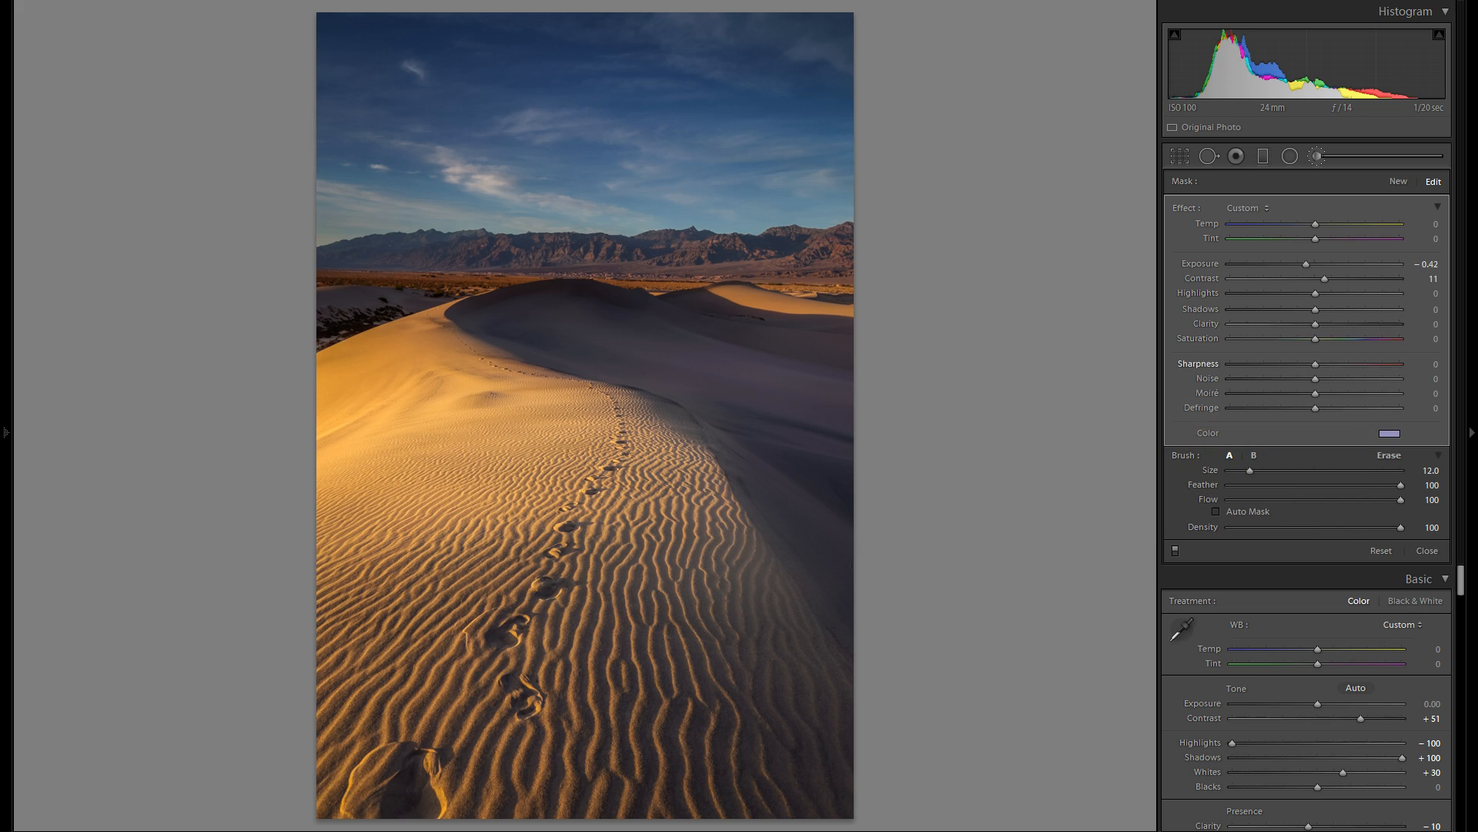
left_click(1281, 340)
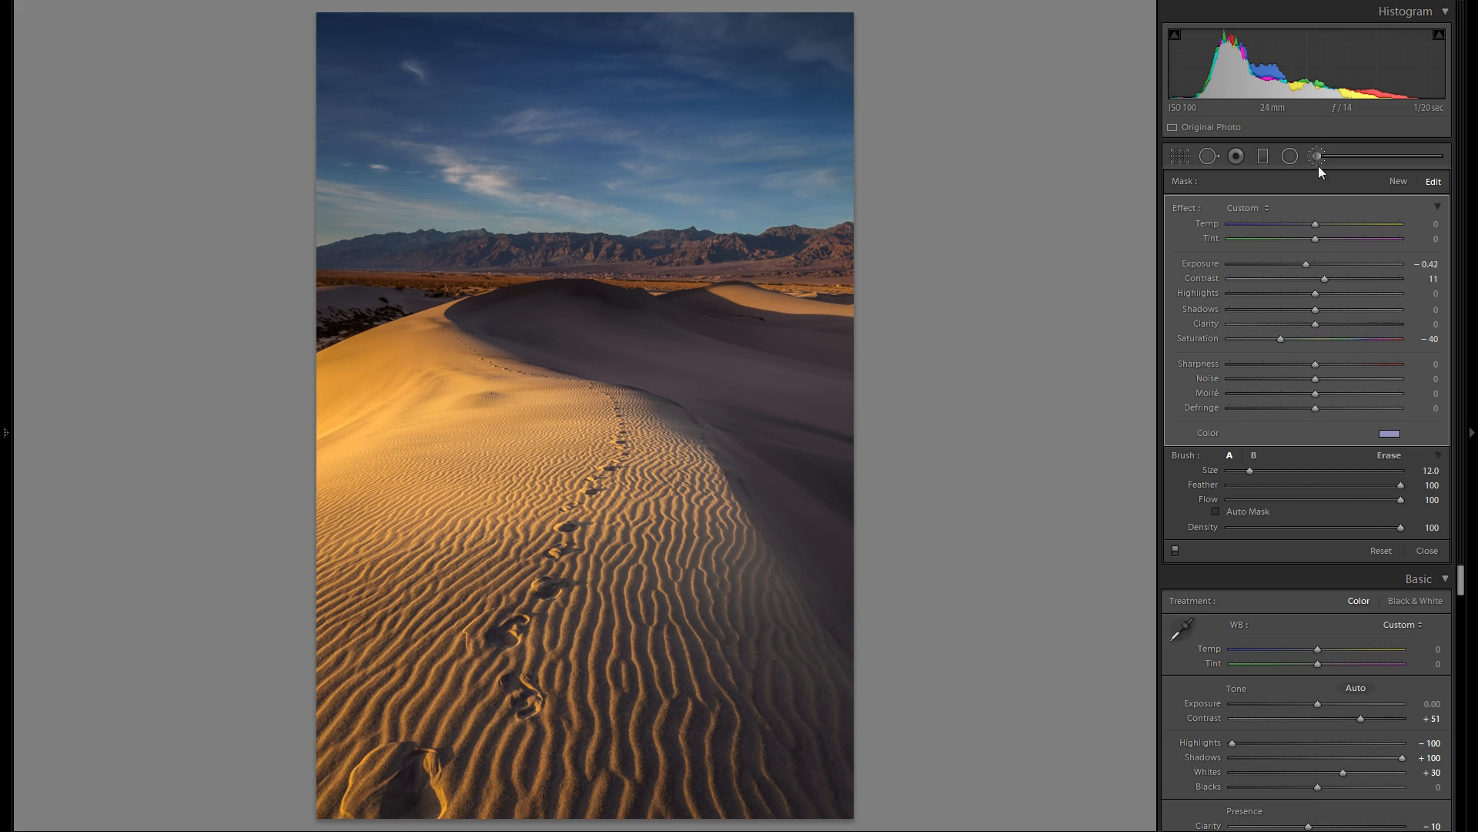
- Delete the shaded dune's brush adjustment to compare the photo without it, and undo the deletion
double_click(1198, 336)
key("ctrl+z")
left_click_drag(1315, 239, 1310, 247)
right_click(845, 565)
left_click(872, 592)
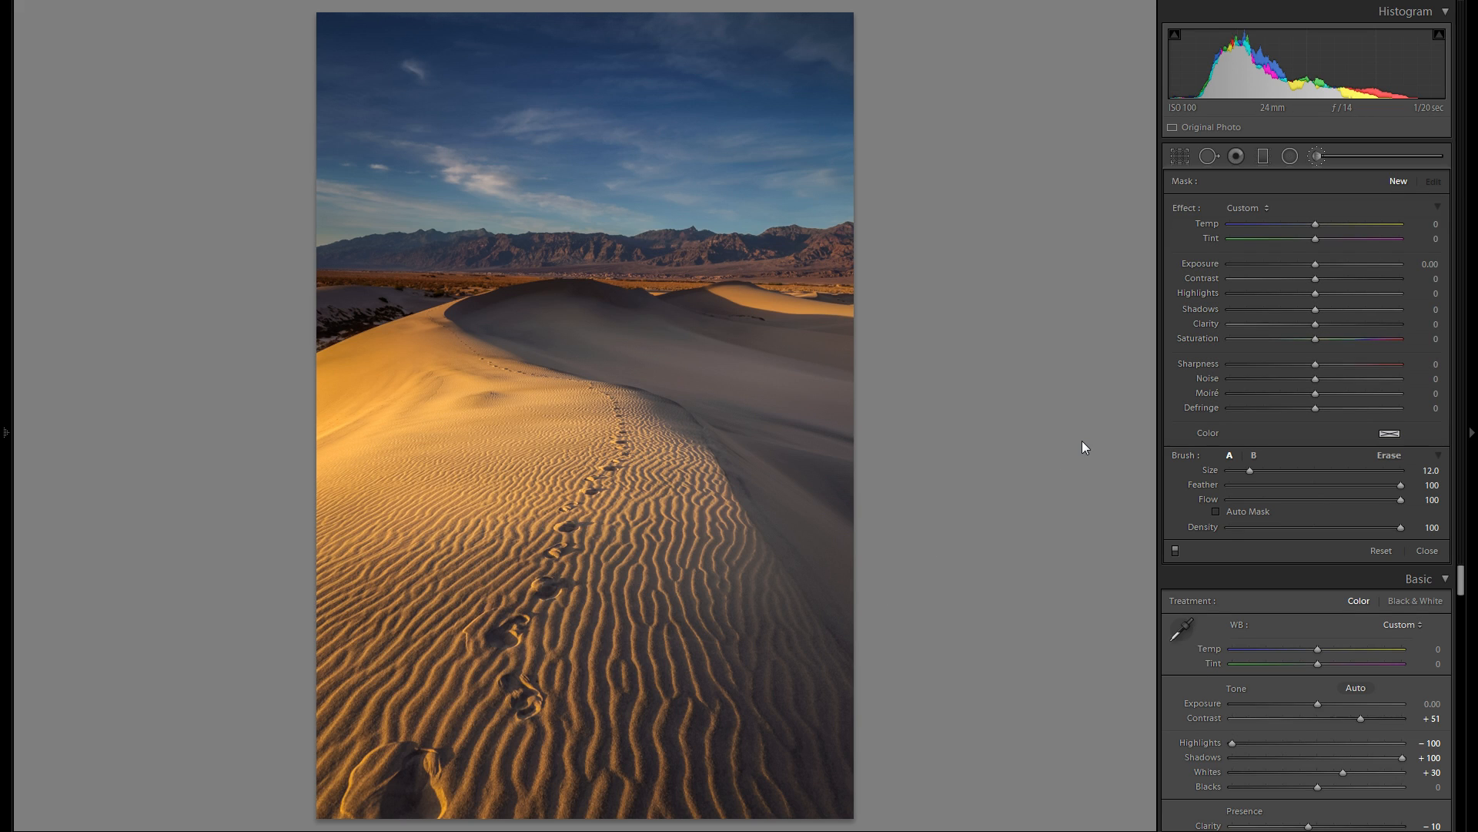
key("ctrl+z")
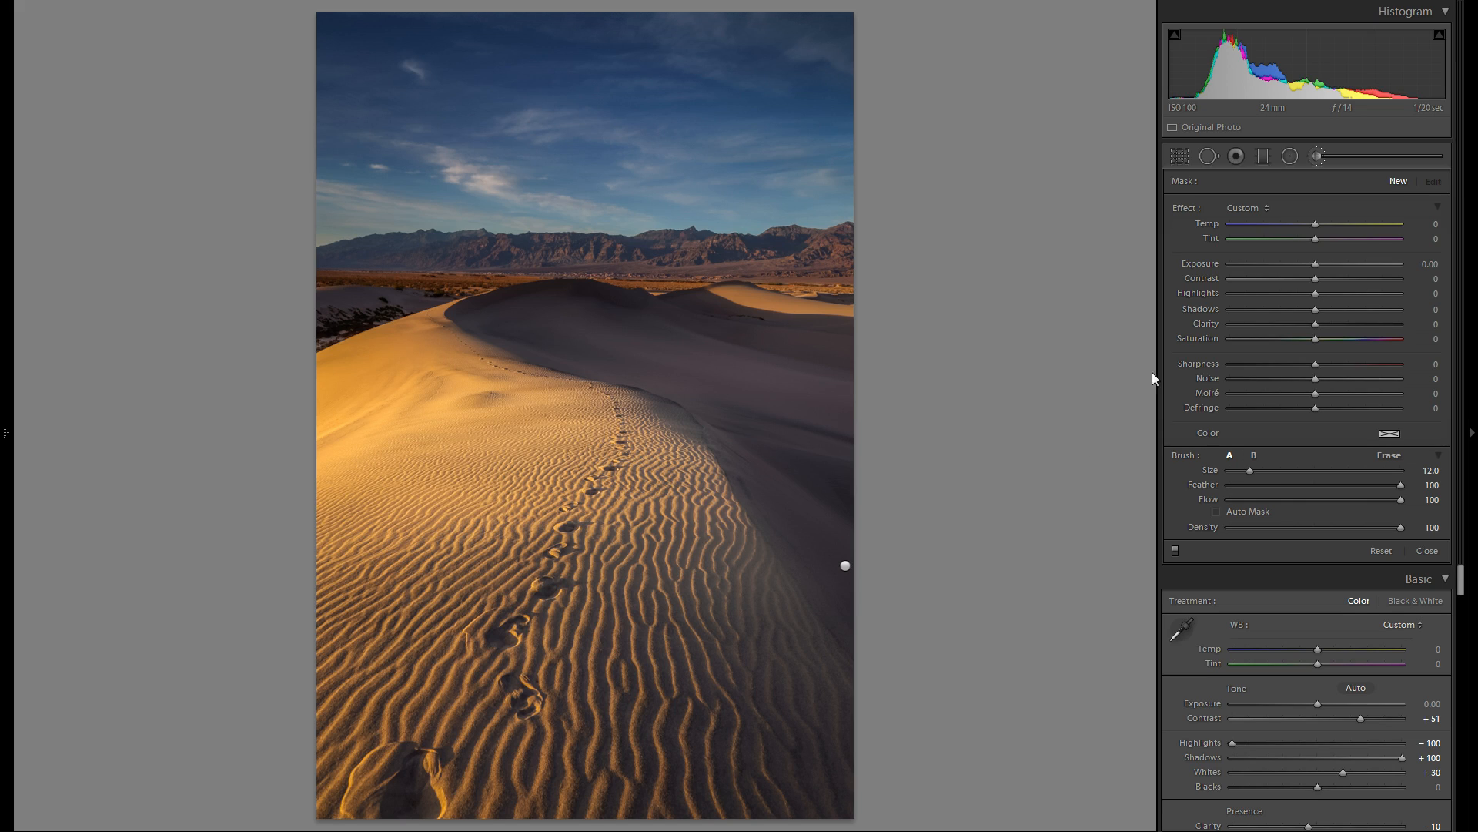
- Draw a slightly tilted graduated filter across the mountains at the horizon, try Exposure 0.85 and reset the Exposure
left_click(1314, 154)
left_click(1263, 155)
left_click_drag(548, 185, 551, 312)
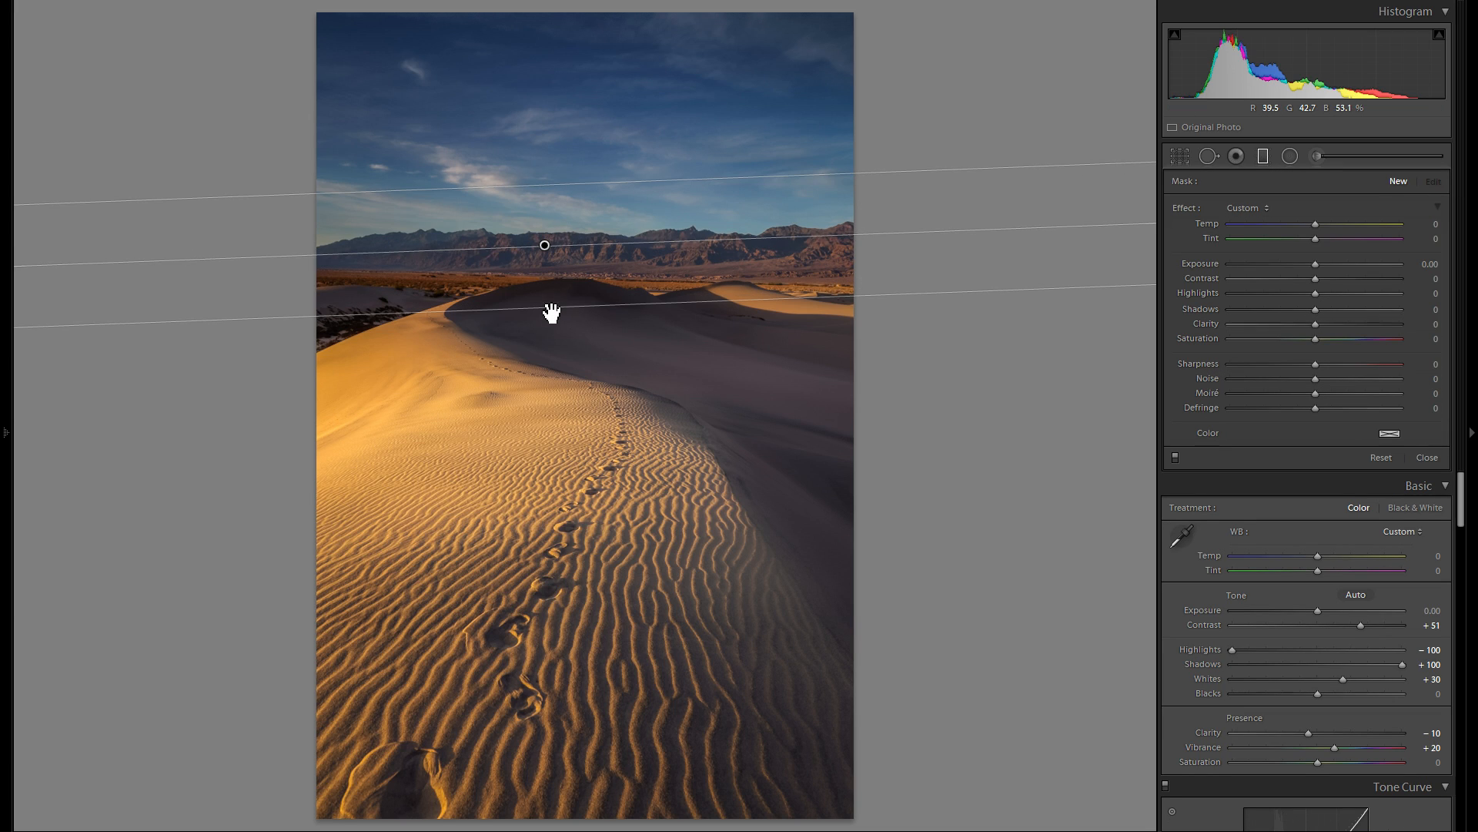
left_click_drag(1319, 266, 1337, 265)
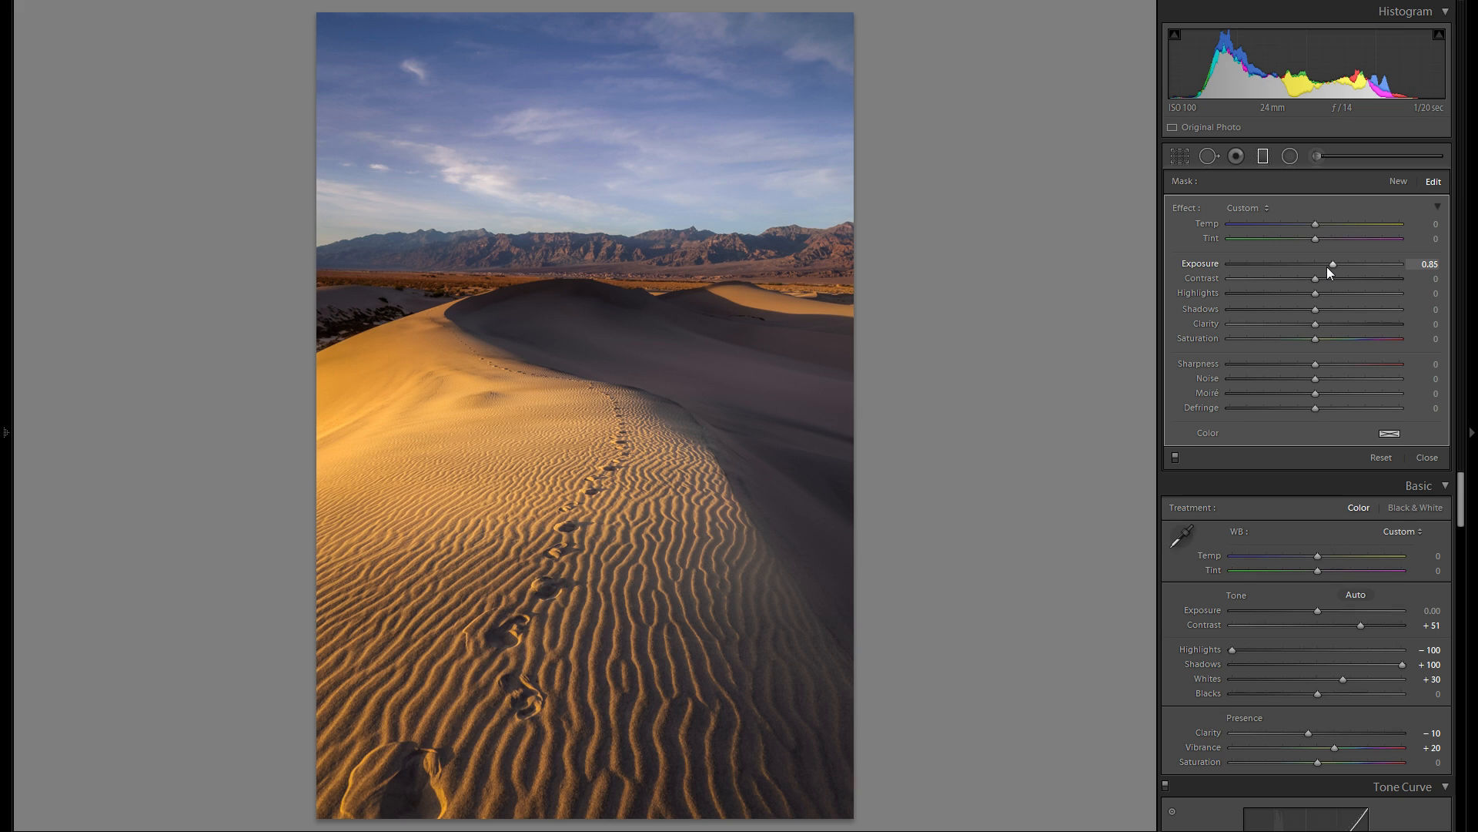
double_click(1205, 263)
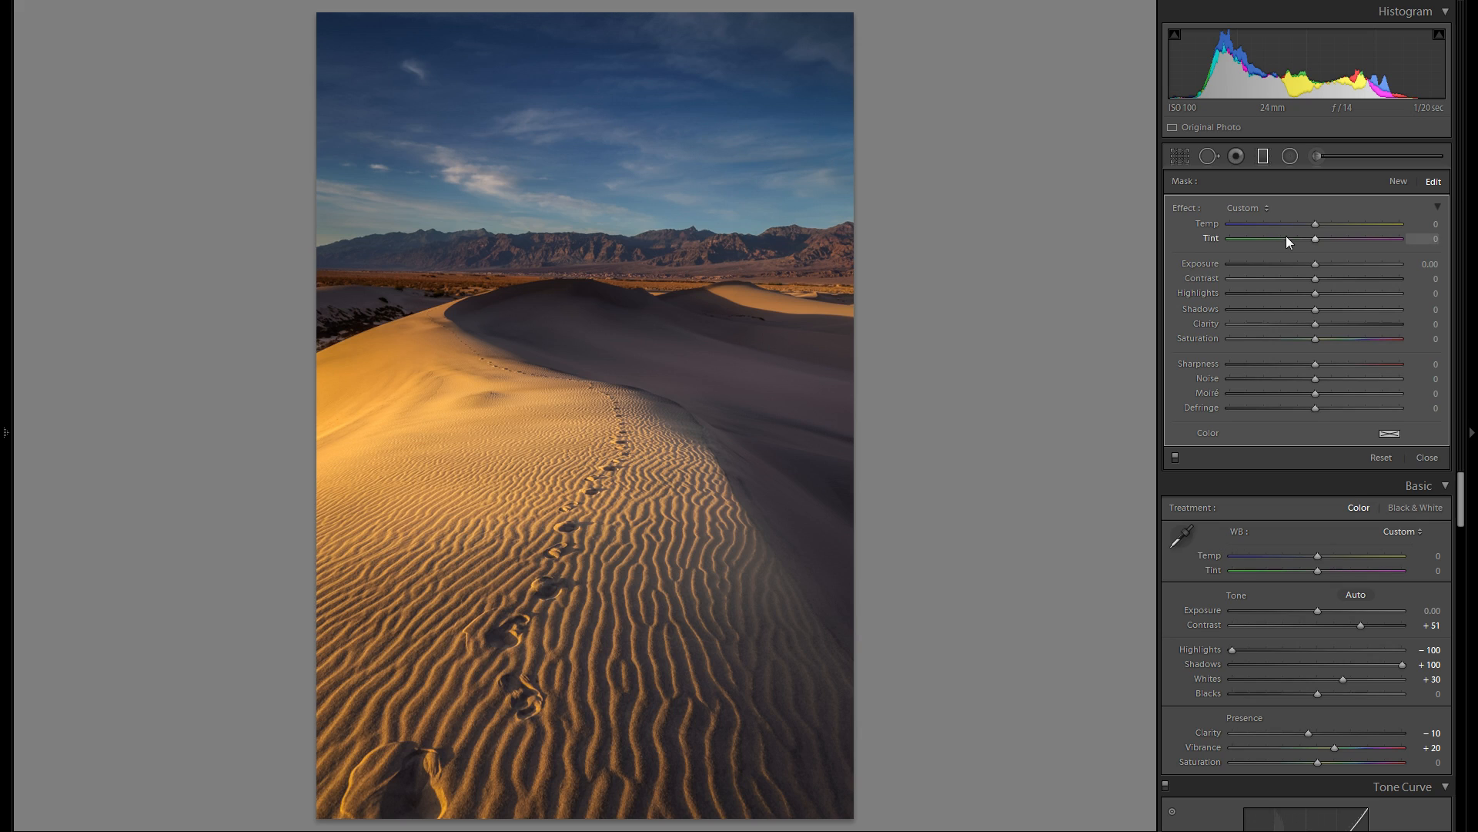
- Narrow the sky filter's transition and set its Contrast to 26 and Exposure to 0.20, after trying Exposure 1.07
left_click_drag(577, 312, 566, 283)
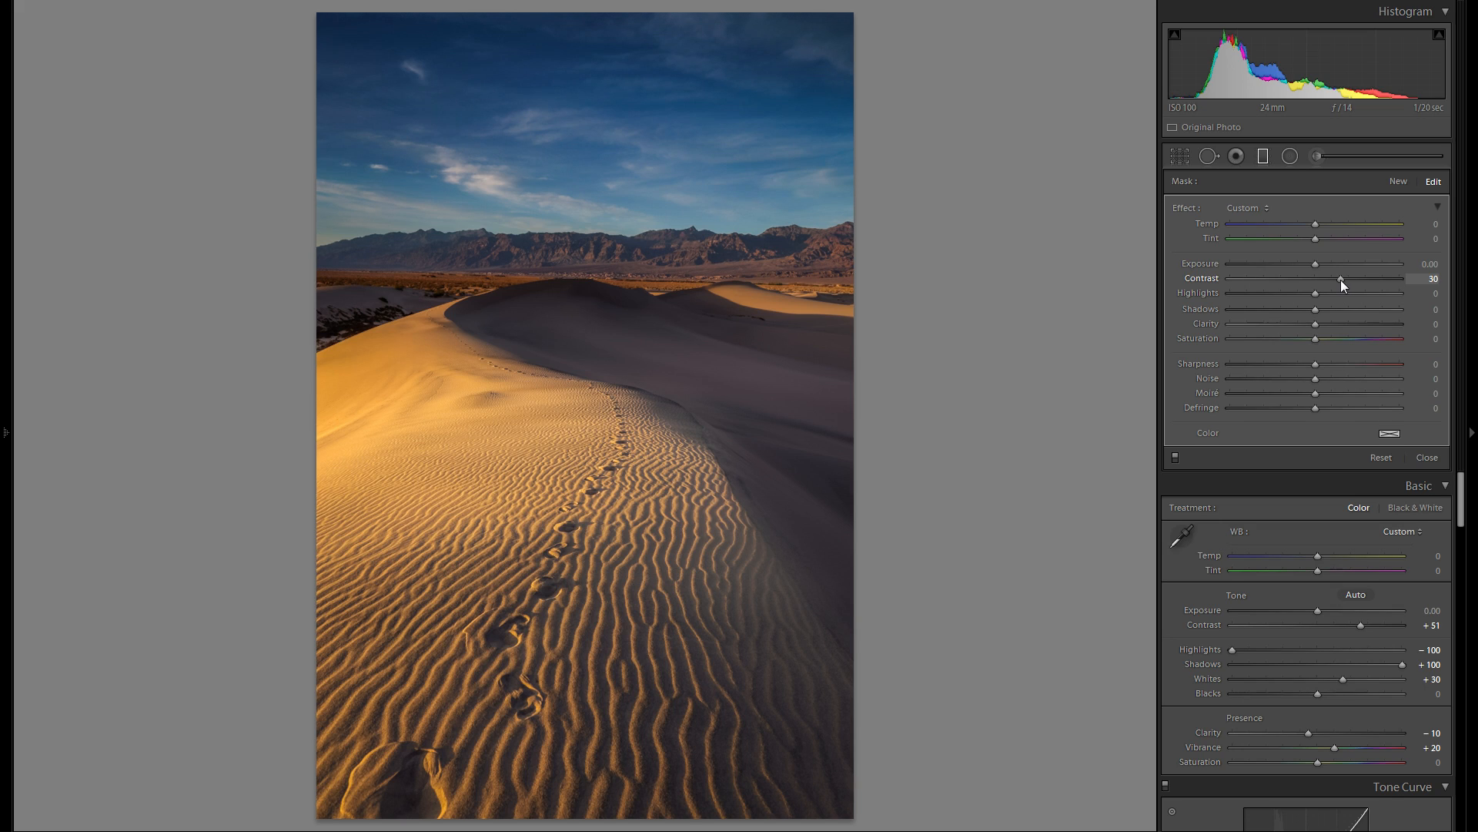
left_click_drag(1316, 264, 1338, 264)
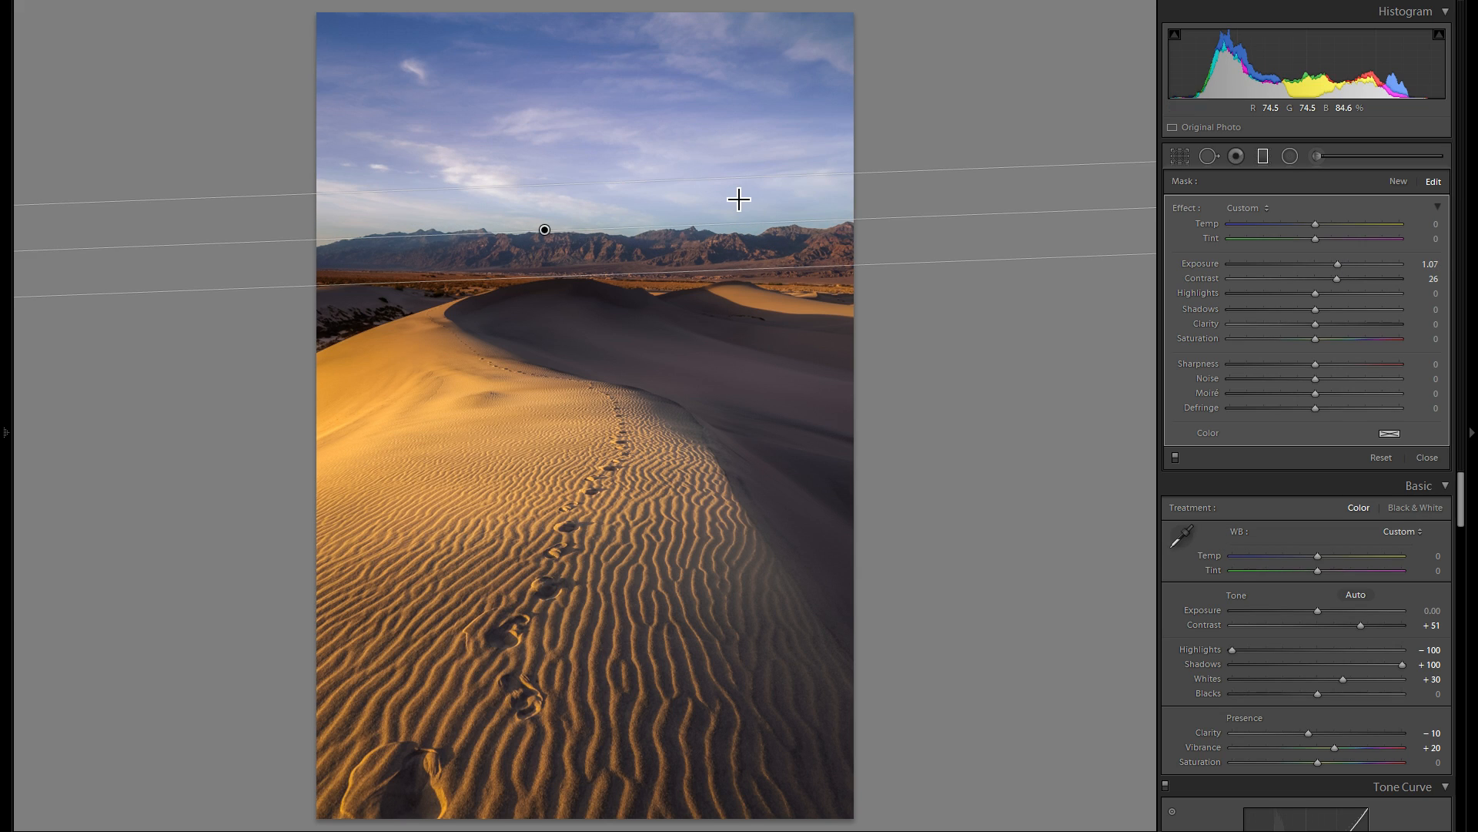
left_click_drag(1341, 263, 1316, 265)
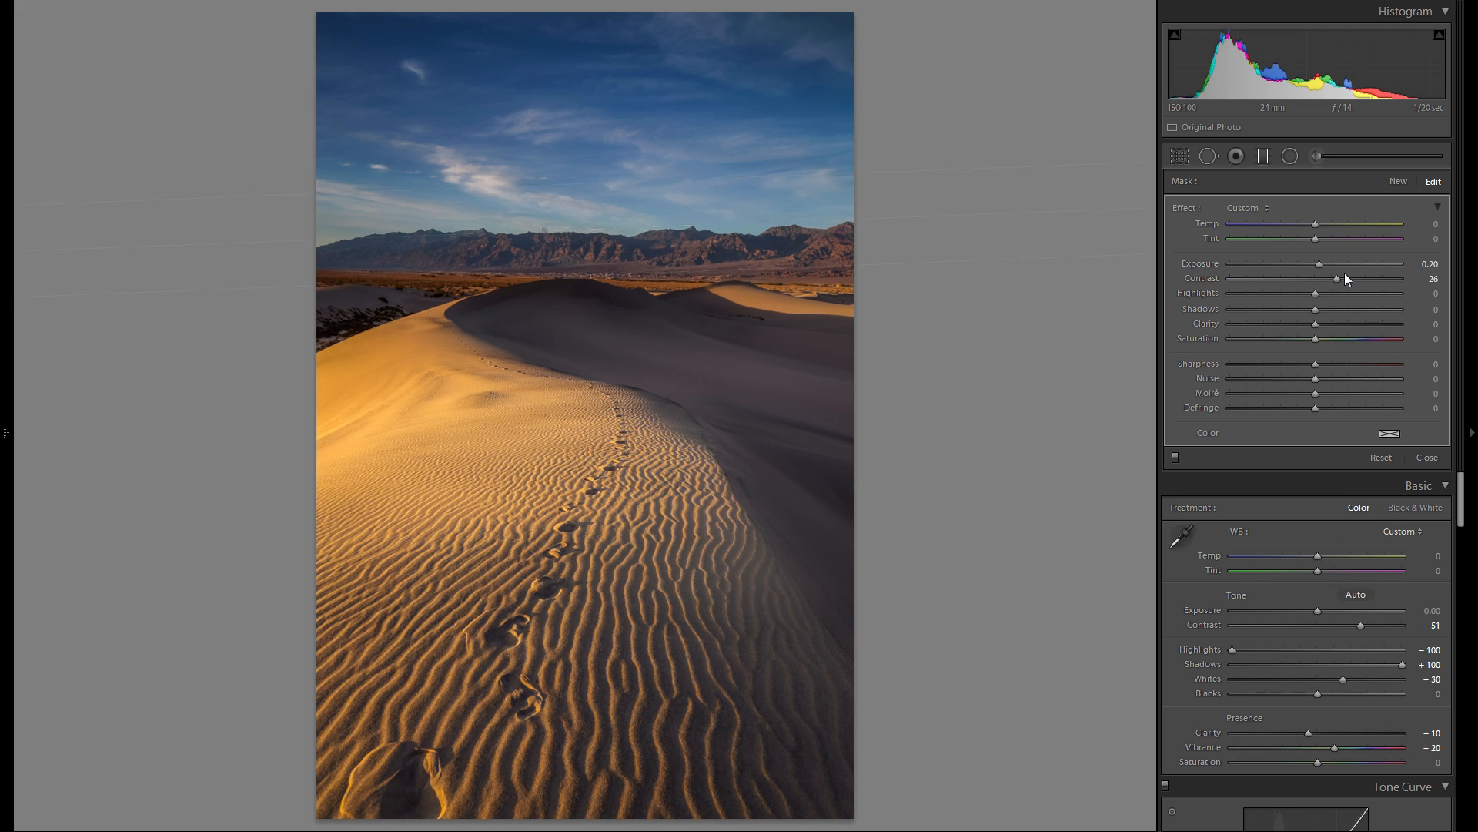
- Delete the sky's graduated filter to compare the photo without it, and undo the deletion
right_click(545, 231)
left_click(577, 257)
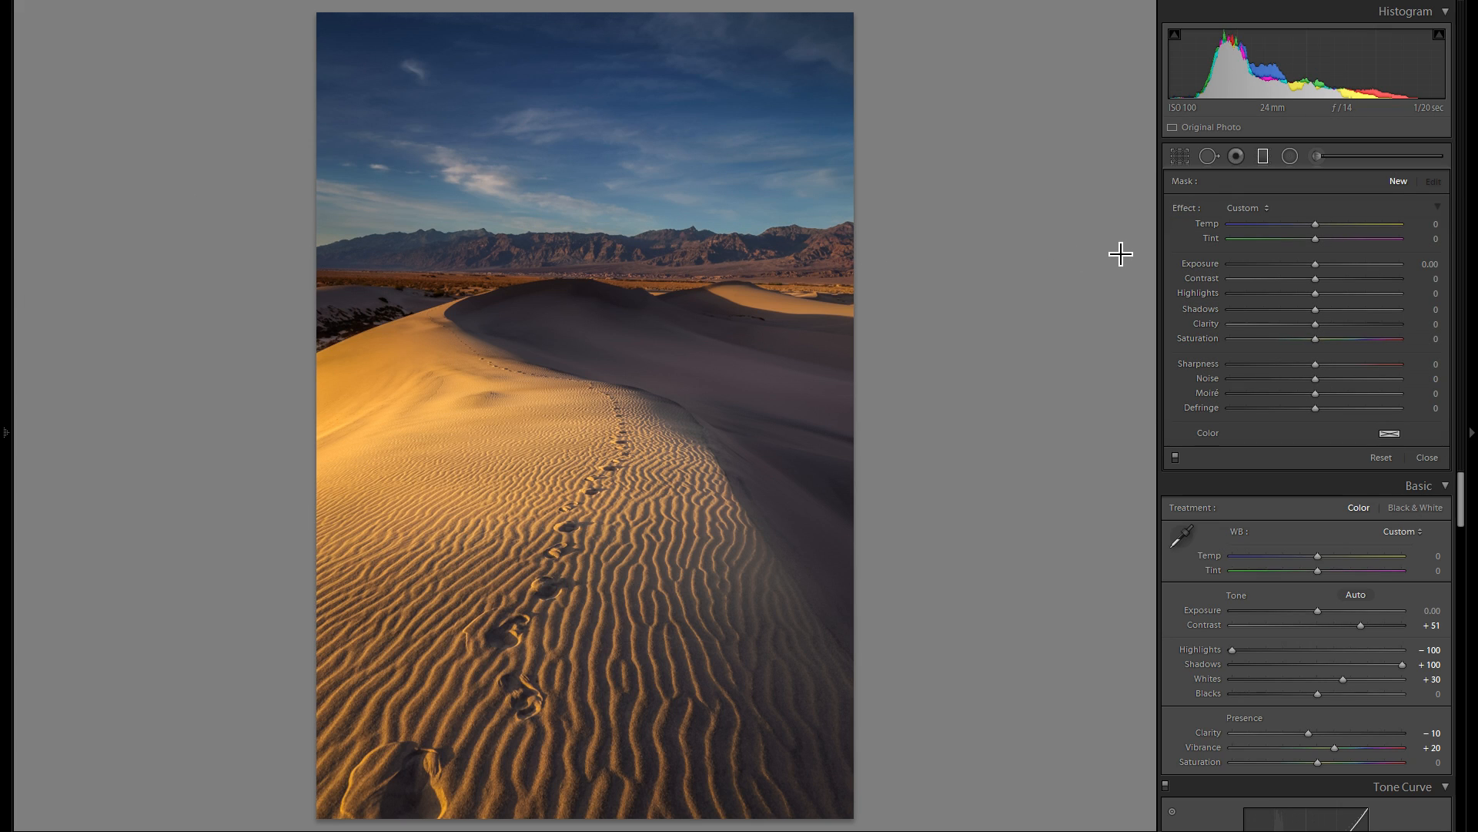
key("ctrl+z")
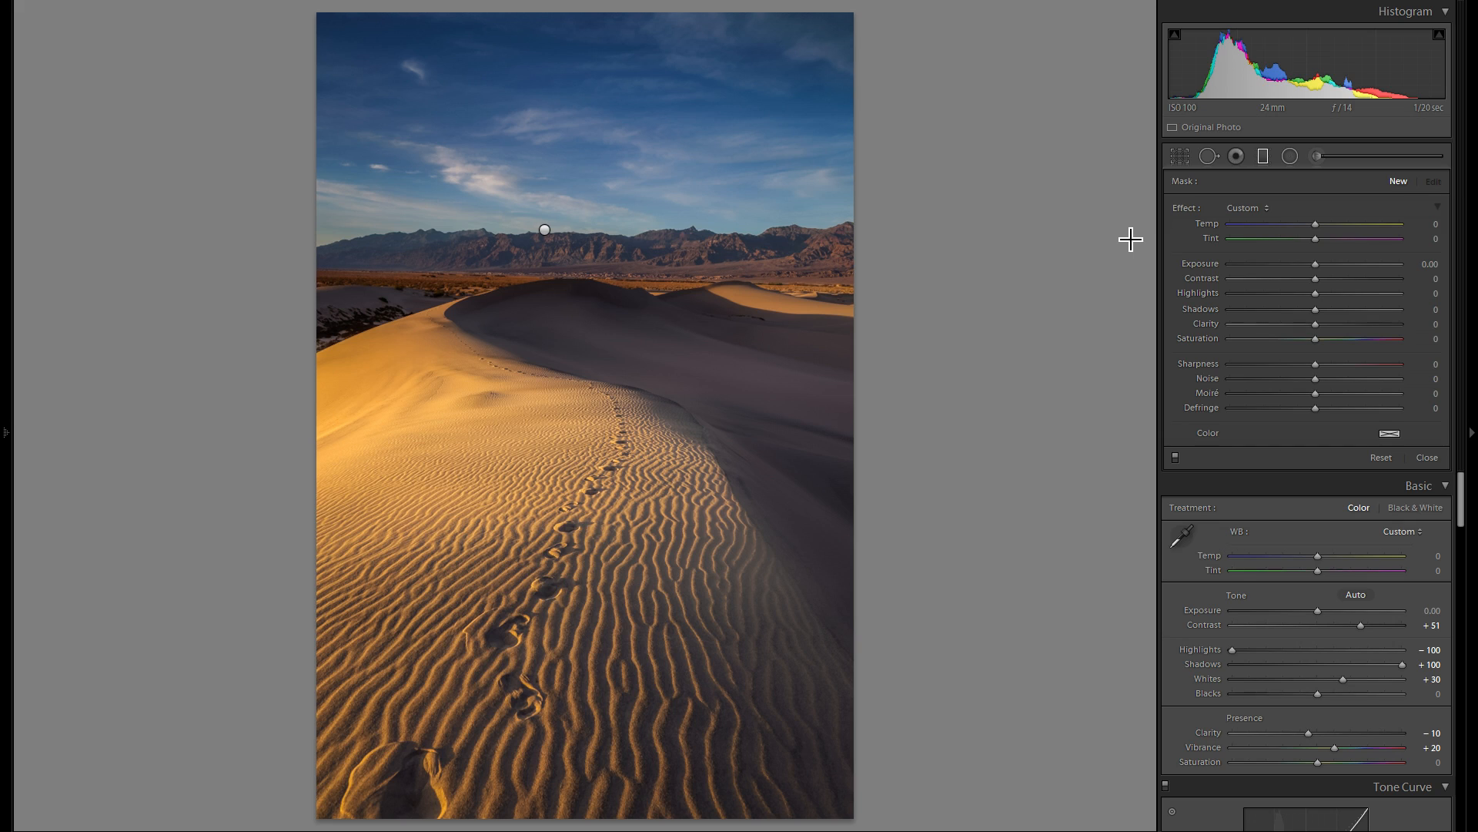
- Darken the photo's lower-right foreground with a rotated diagonal graduated filter at Exposure −0.23, widening its transition toward the dune crest
left_click(1264, 157)
left_click(1264, 158)
left_click_drag(530, 397, 428, 310)
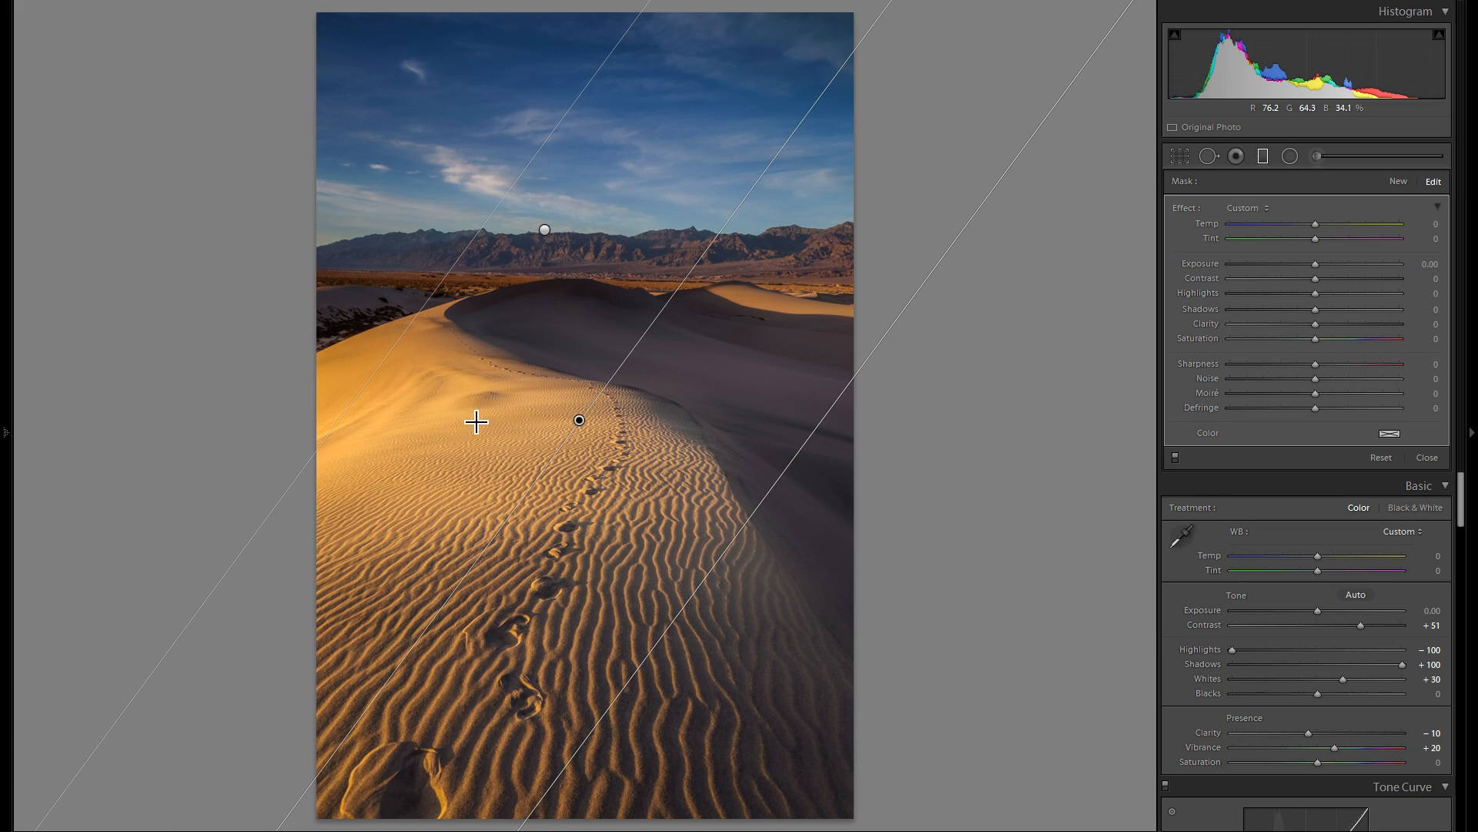
left_click_drag(582, 421, 642, 533)
left_click_drag(750, 401, 787, 420)
left_click_drag(643, 534, 634, 575)
left_click_drag(1316, 264, 1311, 264)
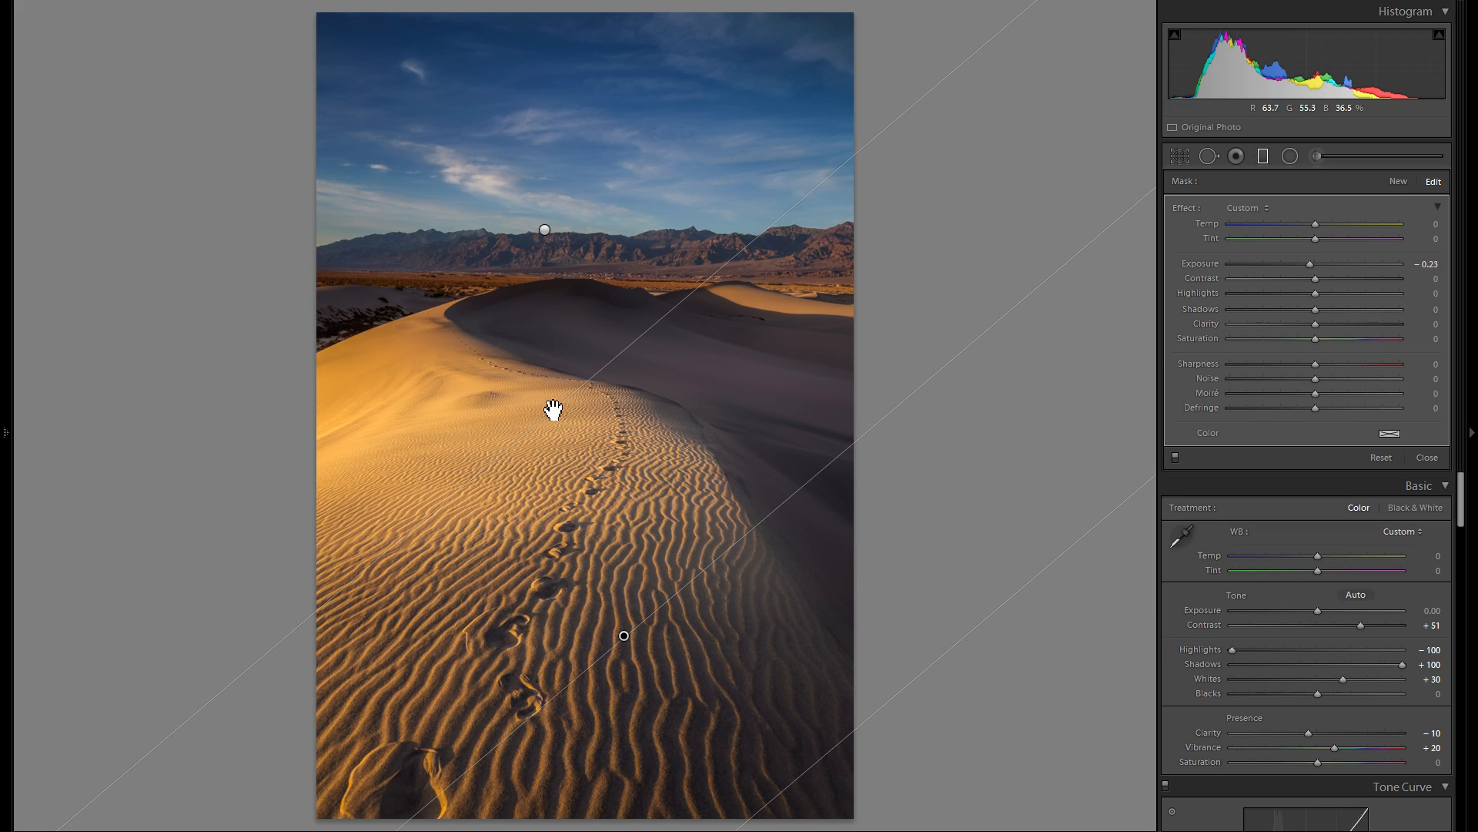
left_click_drag(585, 402, 536, 378)
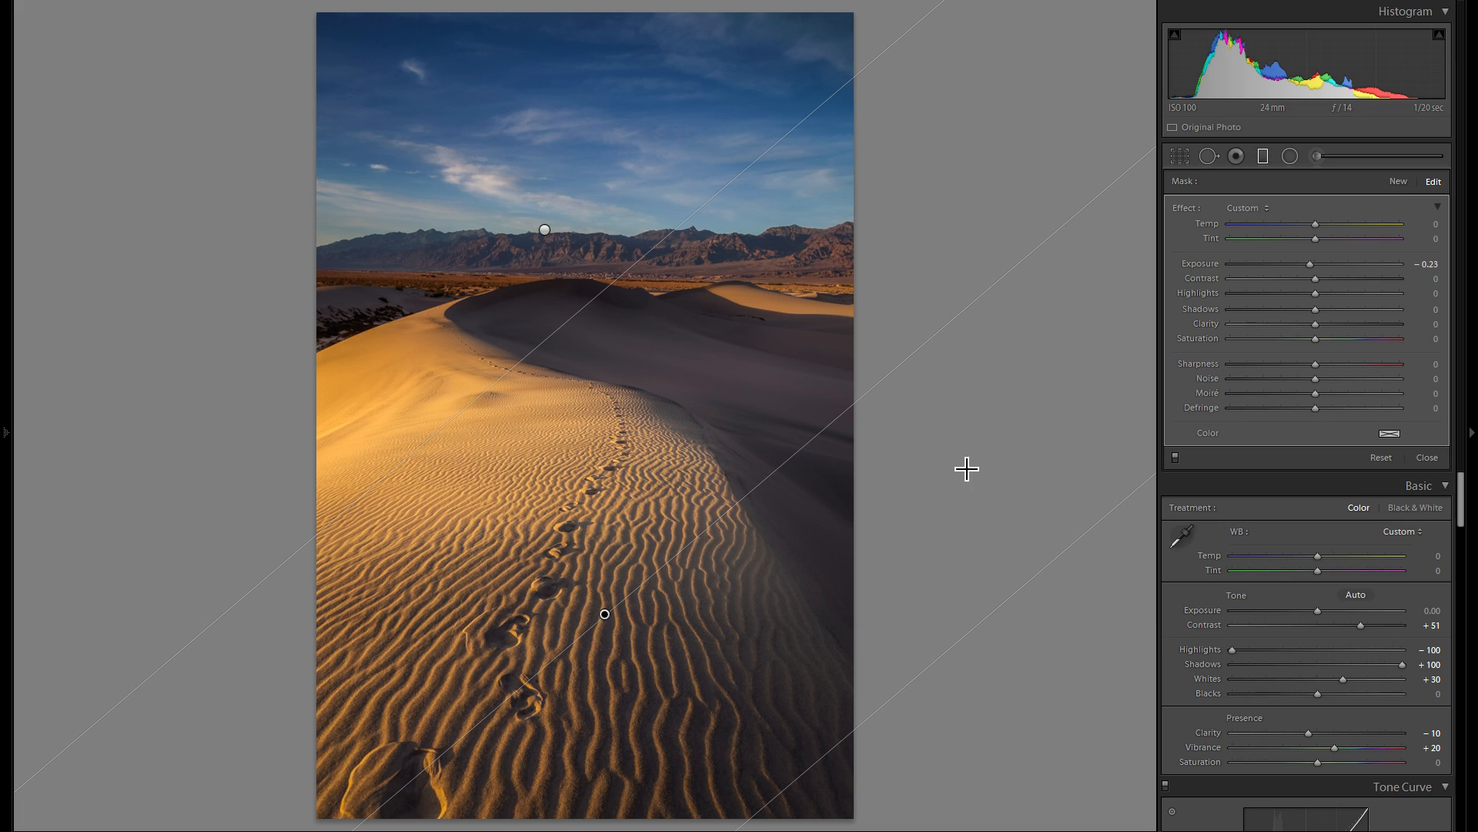
- Brighten the photo's upper-left part with a new diagonal graduated filter centered near the dune crest, at Exposure 0.52
left_click(1267, 161)
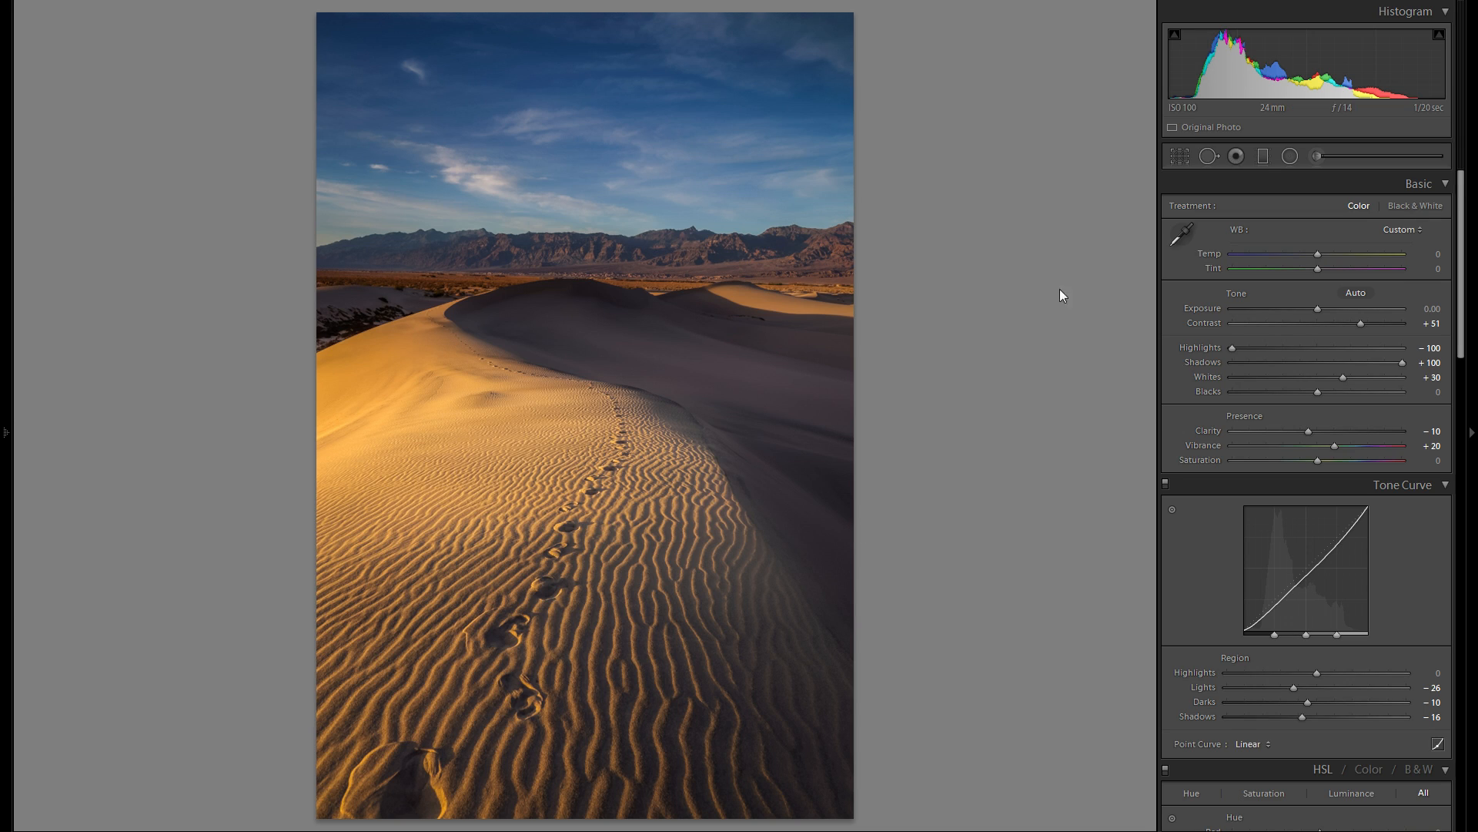
left_click(1263, 158)
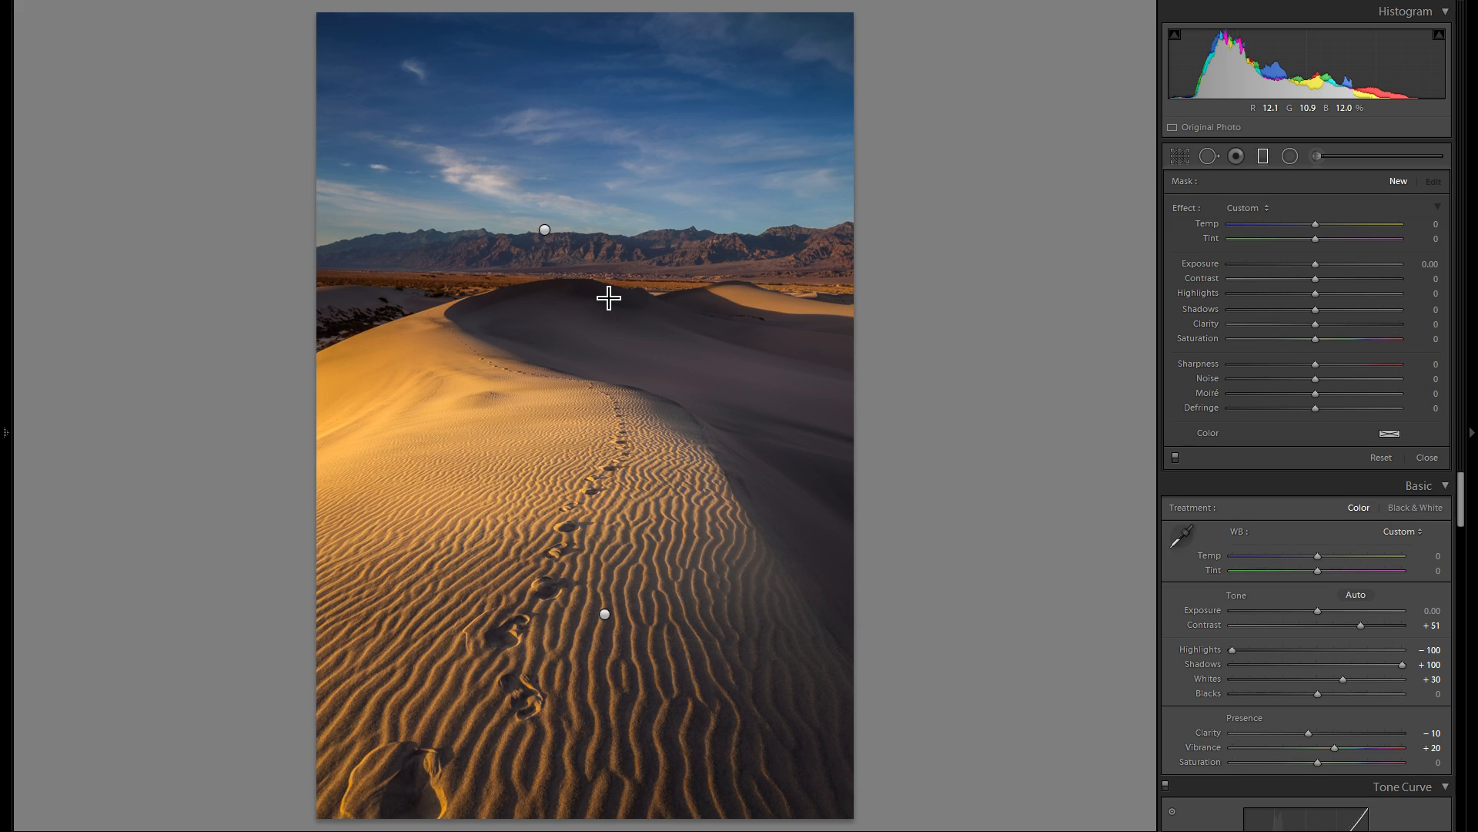
left_click_drag(472, 274, 700, 429)
left_click_drag(760, 479, 774, 497)
left_click_drag(550, 348, 477, 337)
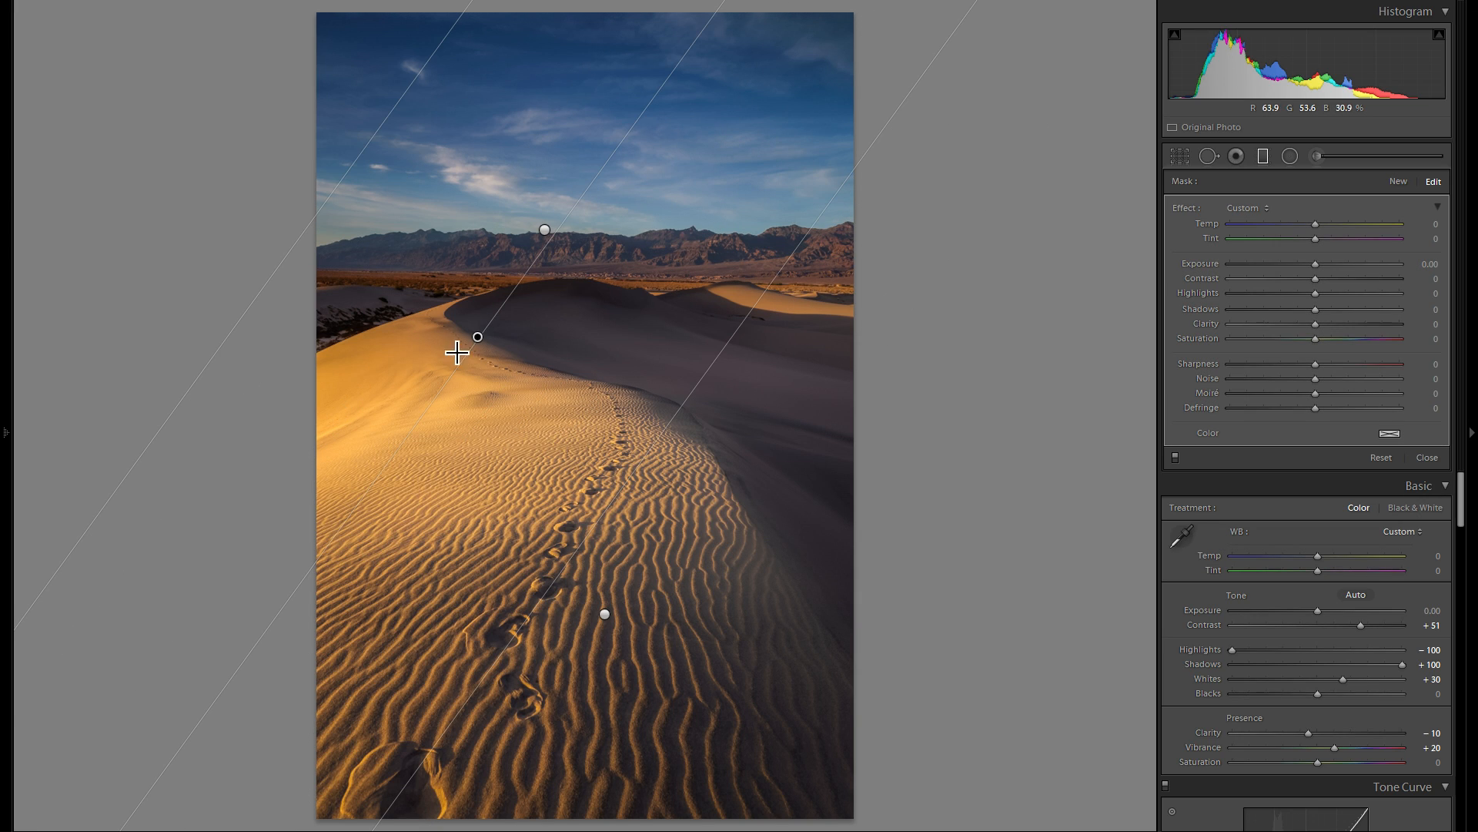
left_click(605, 614)
left_click(477, 337)
left_click_drag(477, 336, 458, 329)
mouse_move(1314, 265)
left_mouse_down()
mouse_move(1345, 256)
mouse_move(1328, 267)
left_mouse_up()
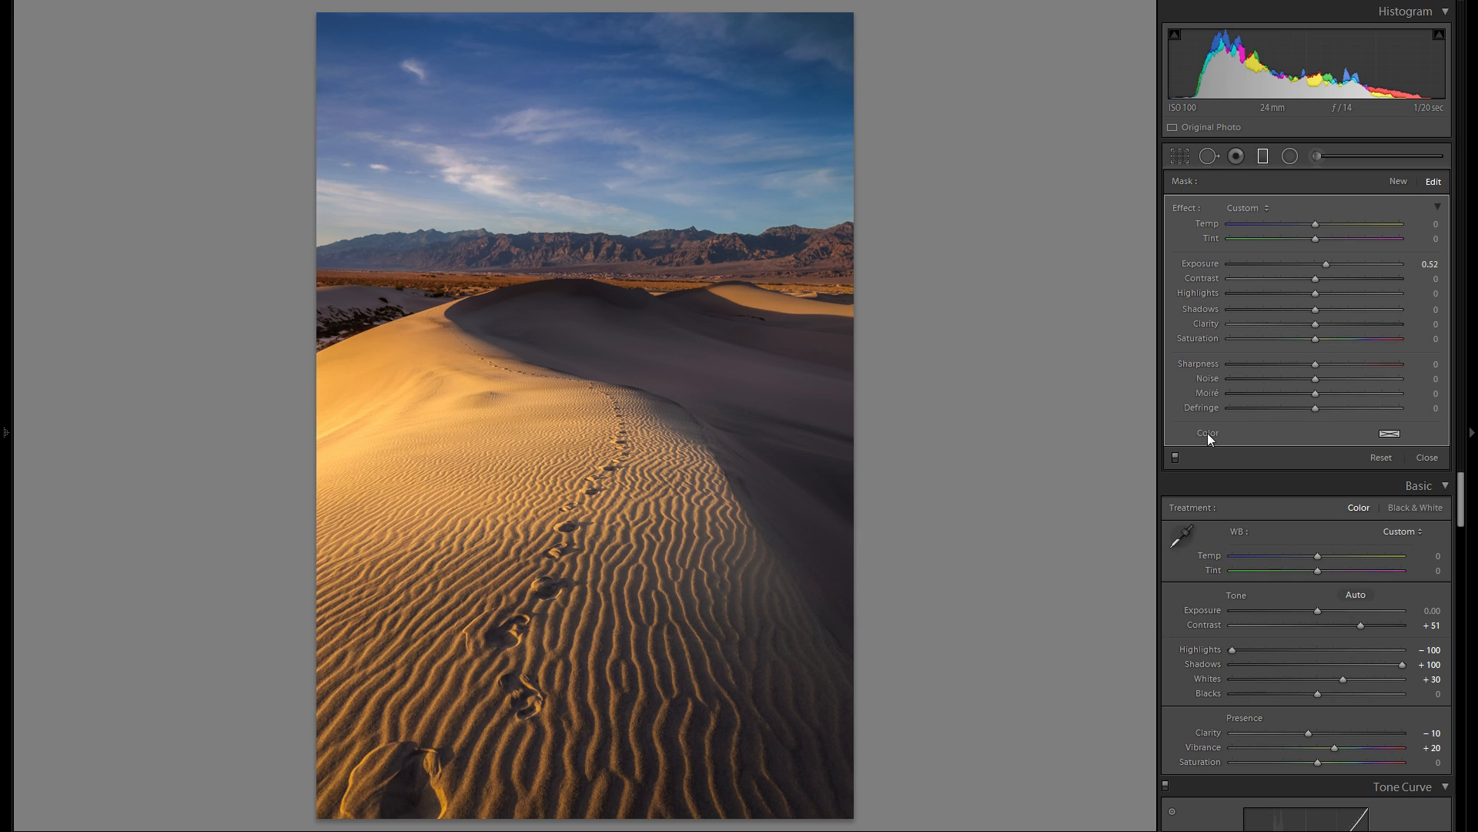
- Tint the brightening diagonal filter a warm tan with hue 44 and saturation 32%
left_click(1385, 436)
mouse_move(1204, 503)
left_mouse_down()
mouse_move(1203, 465)
mouse_move(1207, 480)
left_mouse_up()
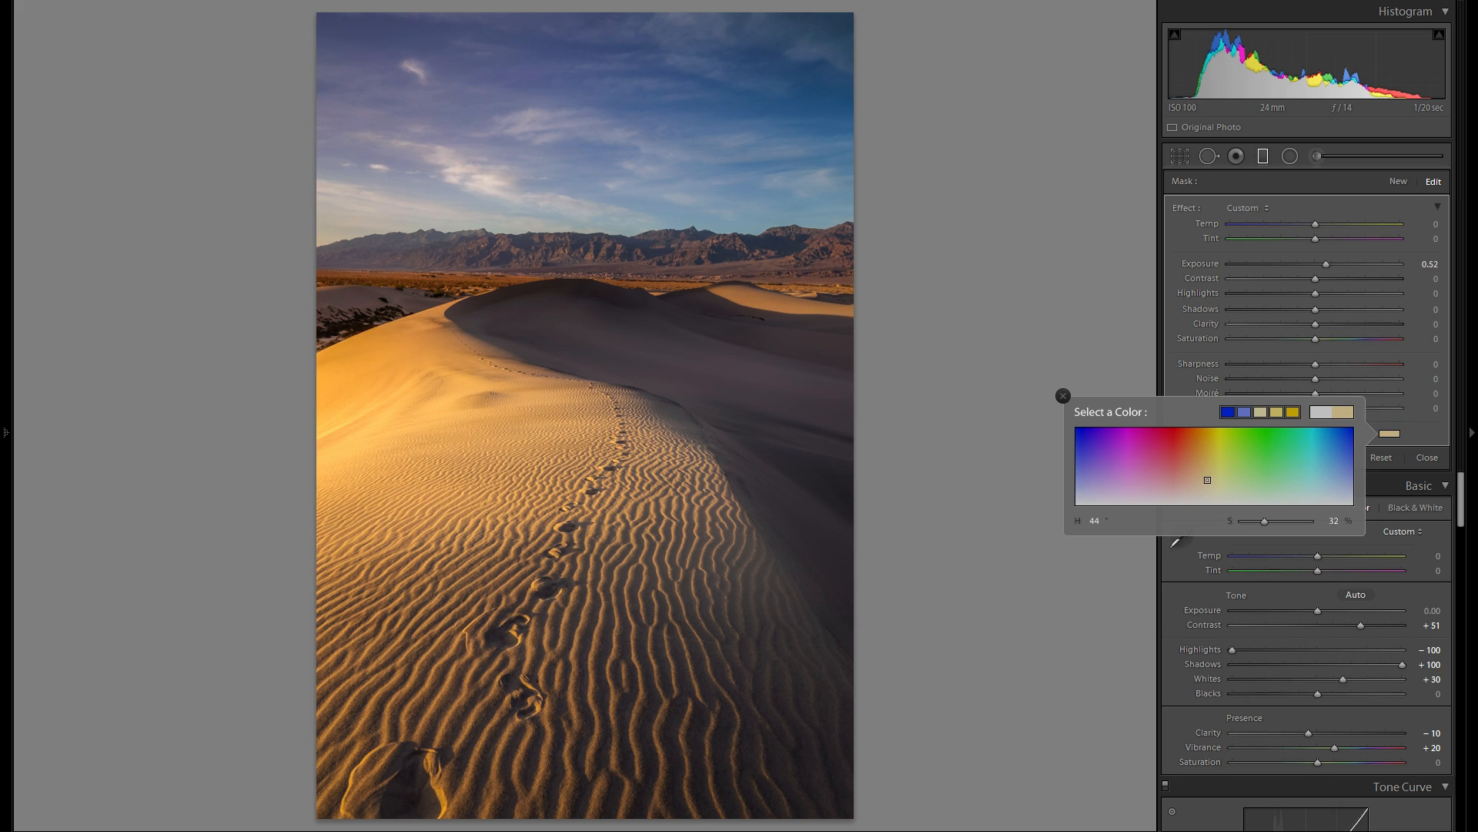
left_click(1063, 396)
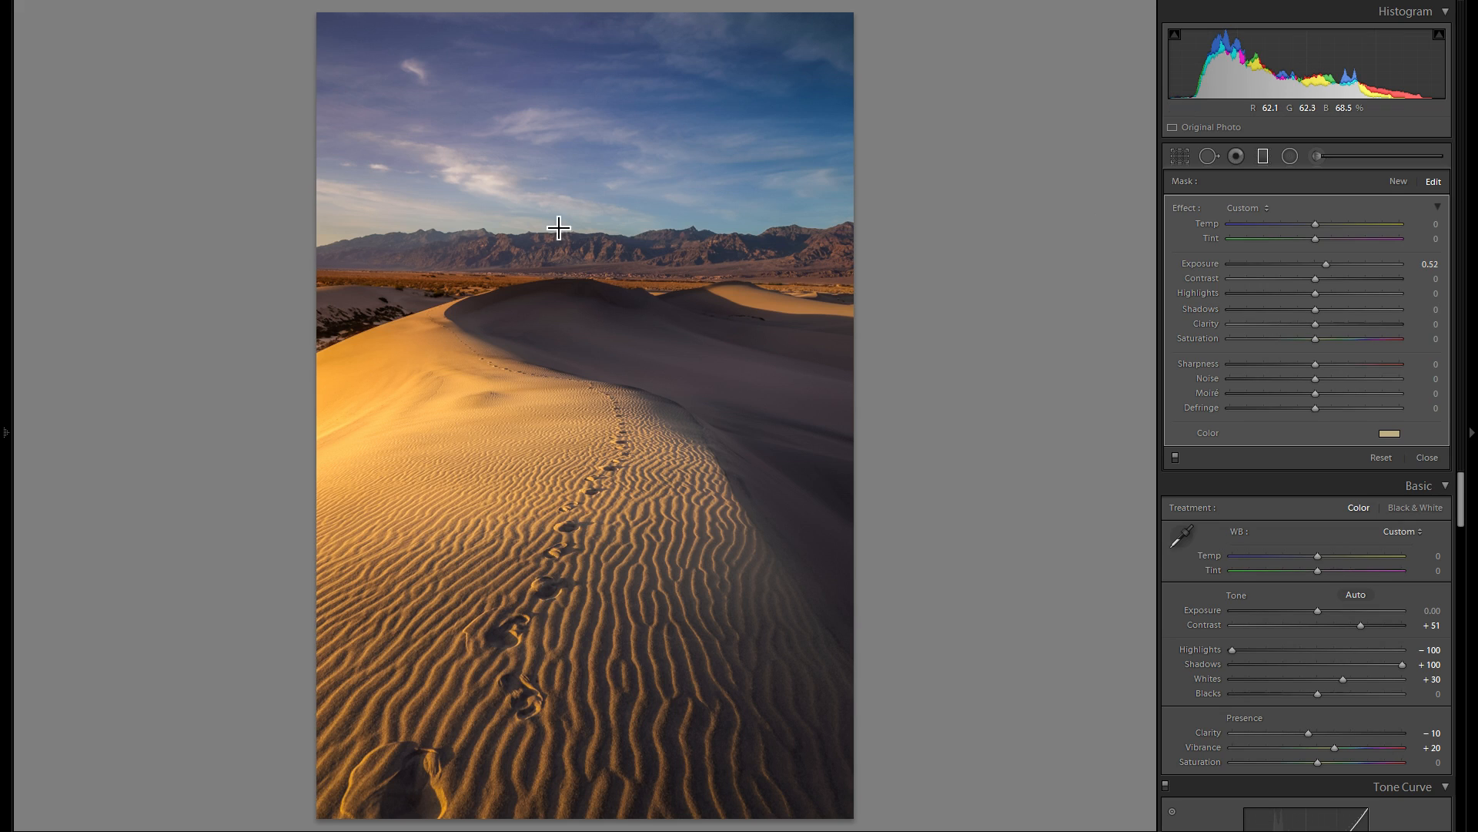
- Delete the warm diagonal filter to compare the photo without it, and undo the deletion
right_click(457, 328)
left_click(508, 356)
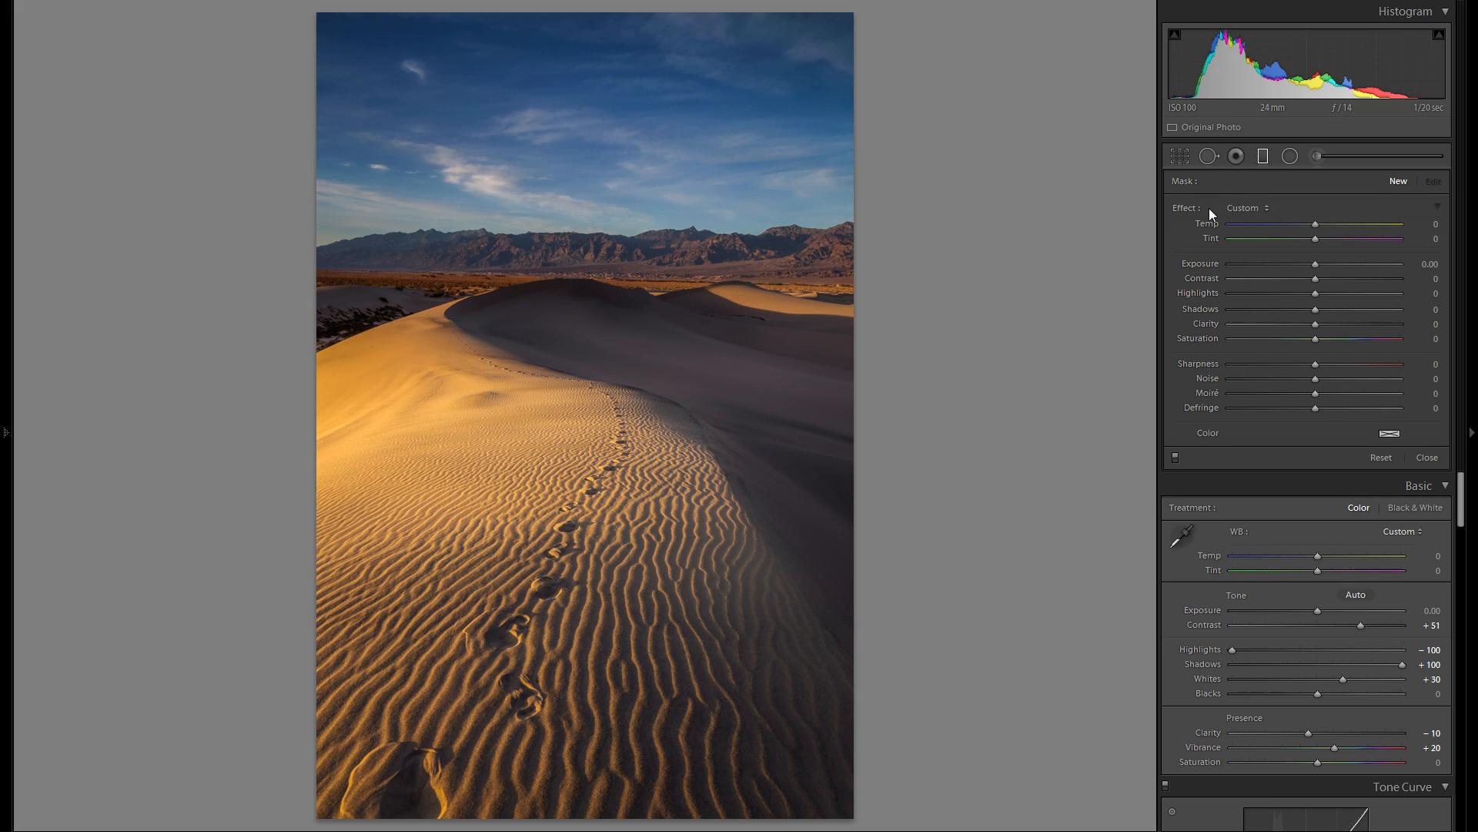
key("ctrl+z")
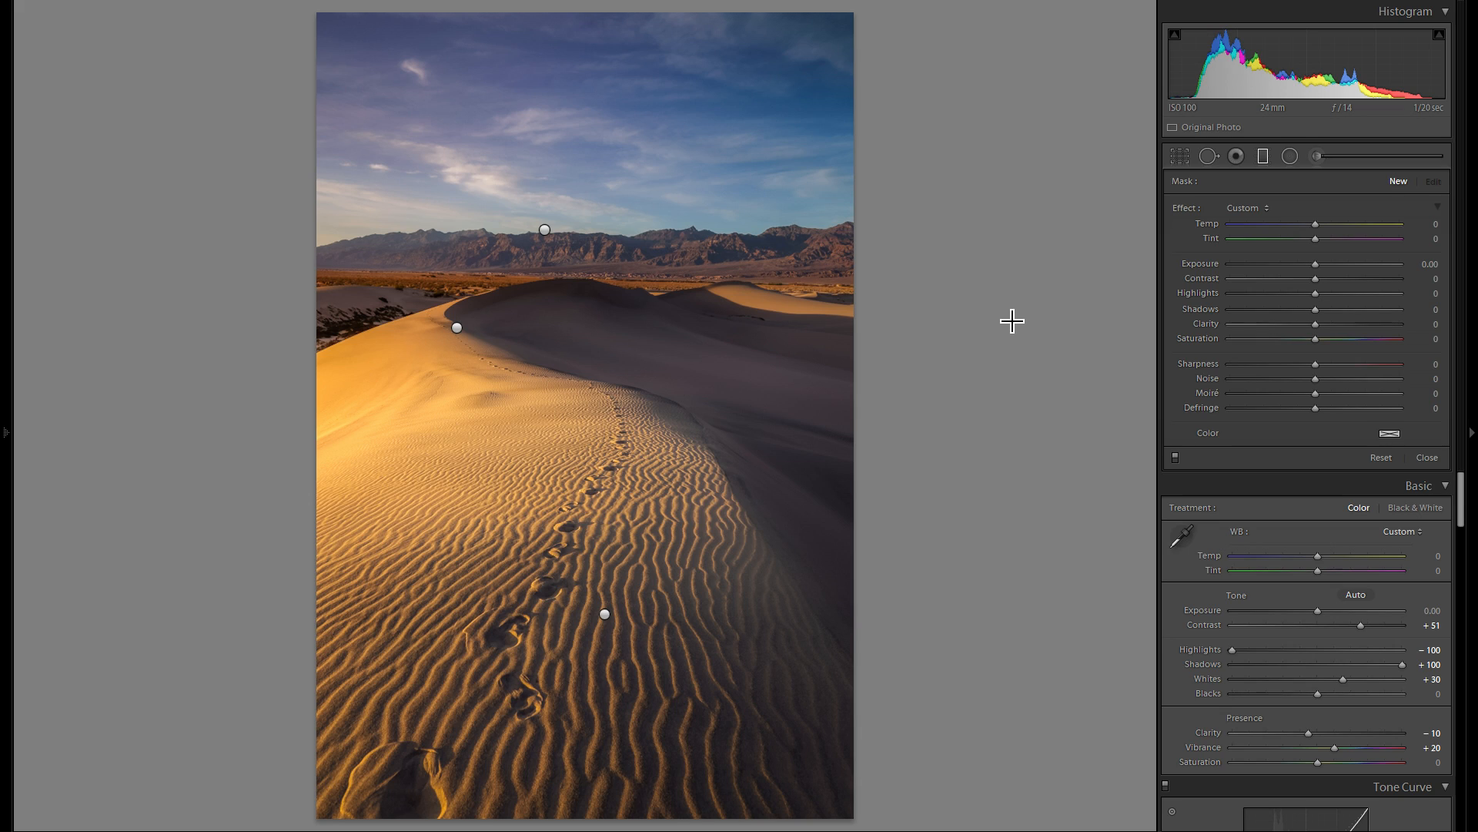
- Paint a new brush adjustment at size 8 over the distant shaded dunes at the photo's right and set its Exposure to 0.13
left_click(1267, 159)
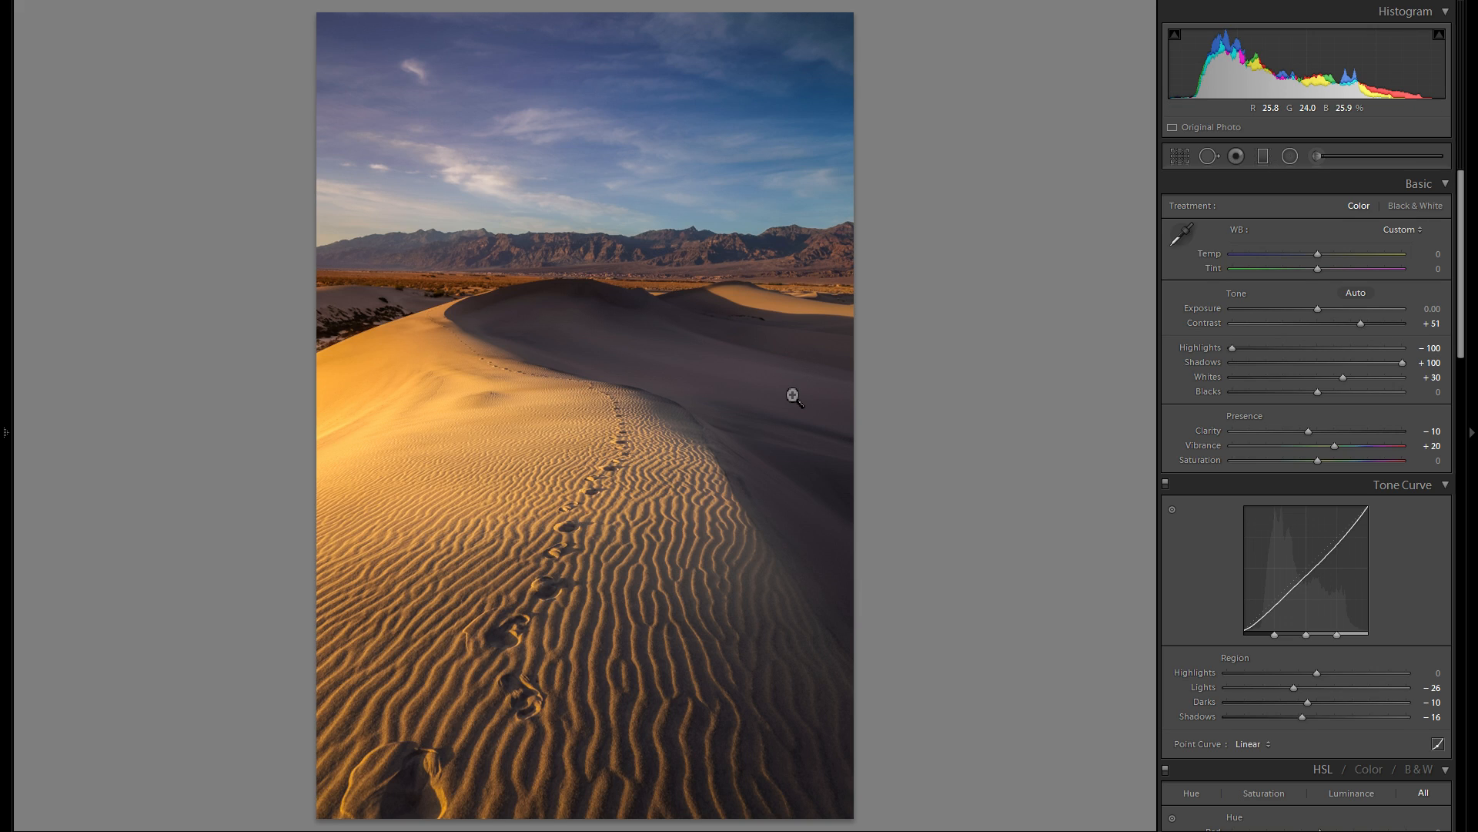
left_click(1315, 157)
key("bracketleft")
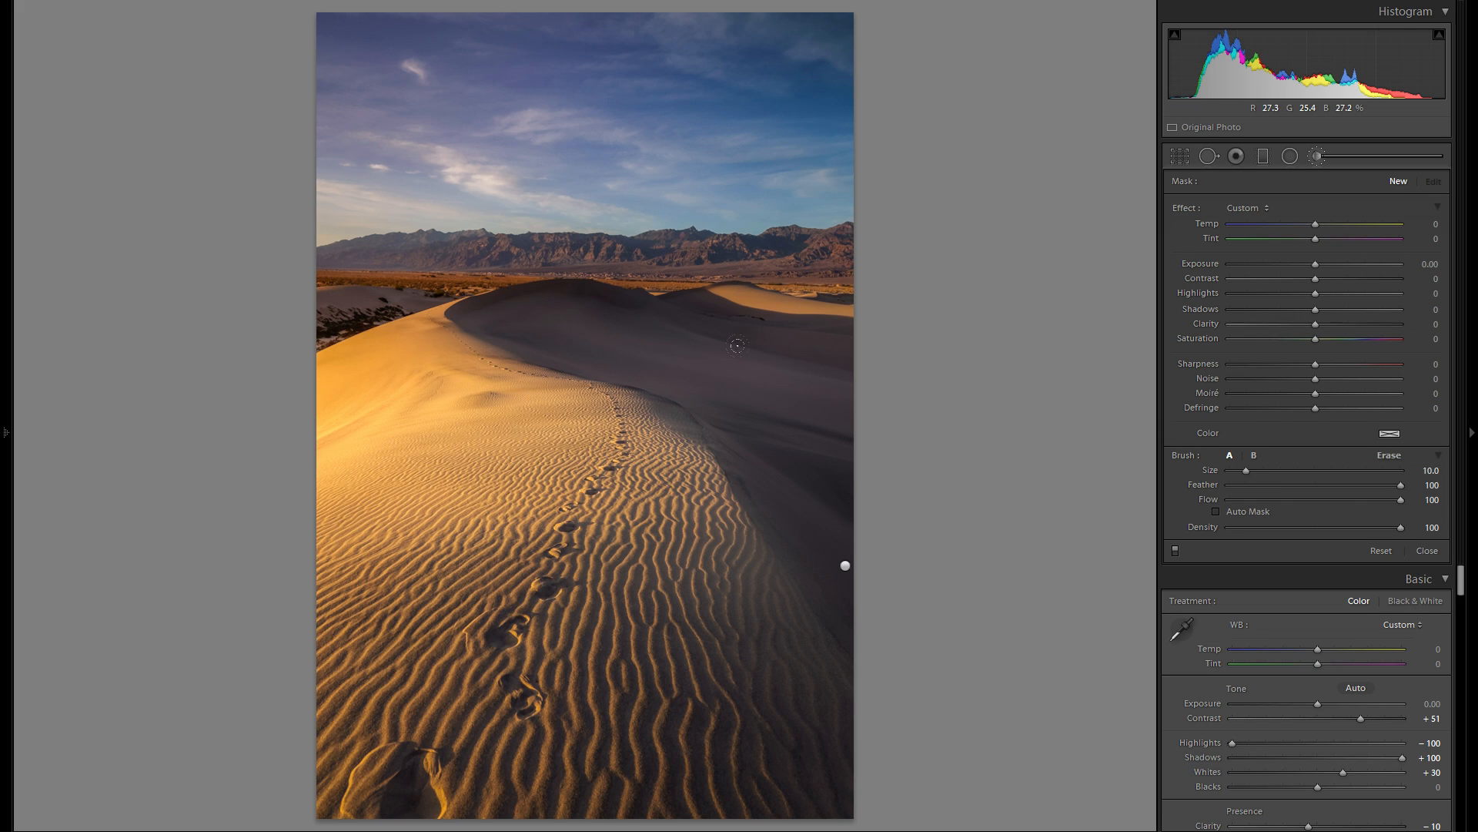
key("bracketleft")
key("bracketleft")
left_click_drag(836, 393, 793, 294)
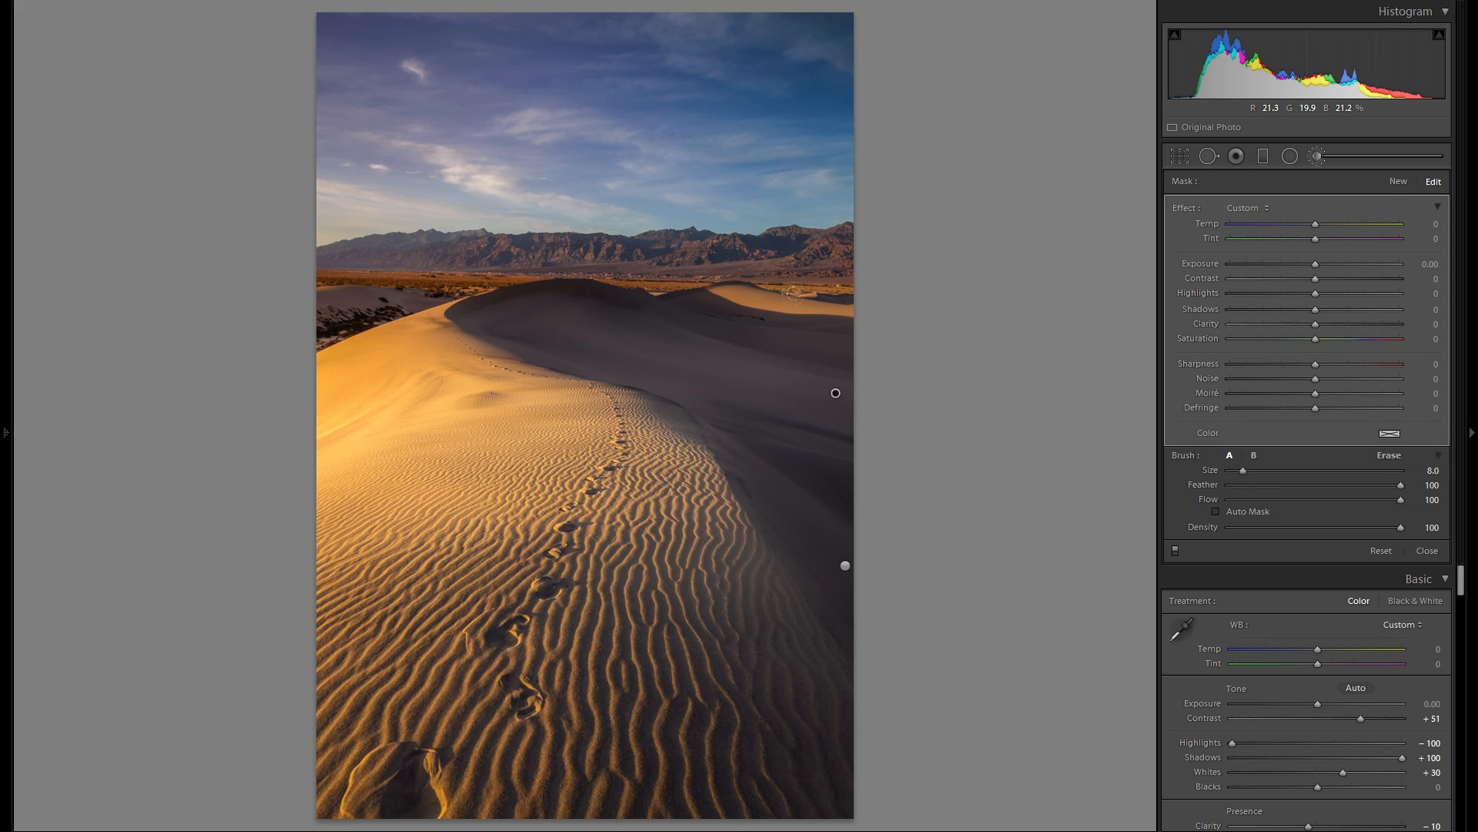
left_click(1318, 262)
- Tint the brushed distant dunes a faint warm color with hue 47 and saturation 9%
left_click(1389, 434)
mouse_move(1205, 504)
left_mouse_down()
mouse_move(1209, 475)
mouse_move(1210, 494)
left_mouse_up()
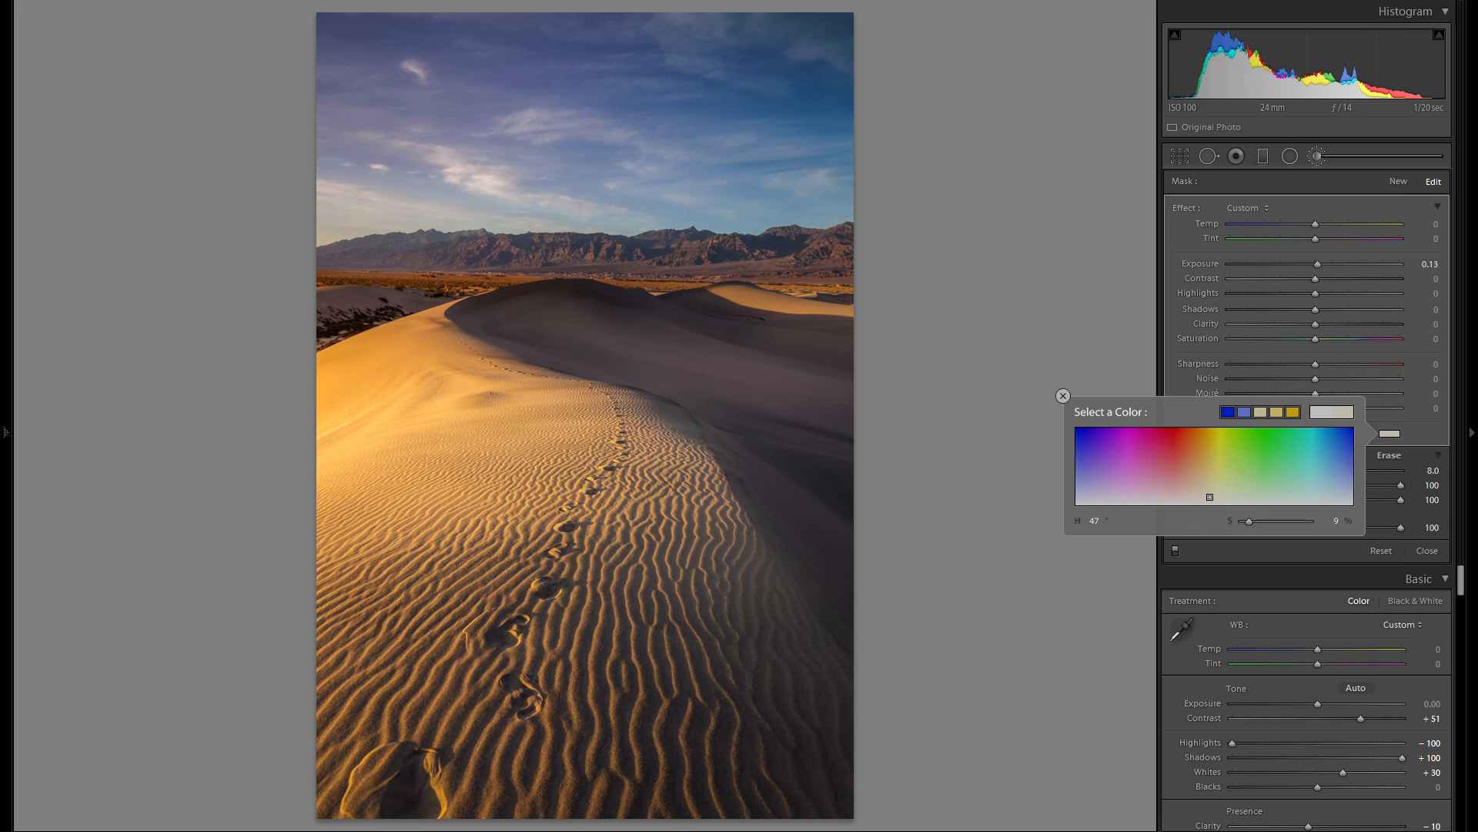
left_click(1063, 396)
- Delete the distant dunes' brush adjustment to compare the photo without it, and undo the deletion
right_click(836, 393)
left_click(862, 421)
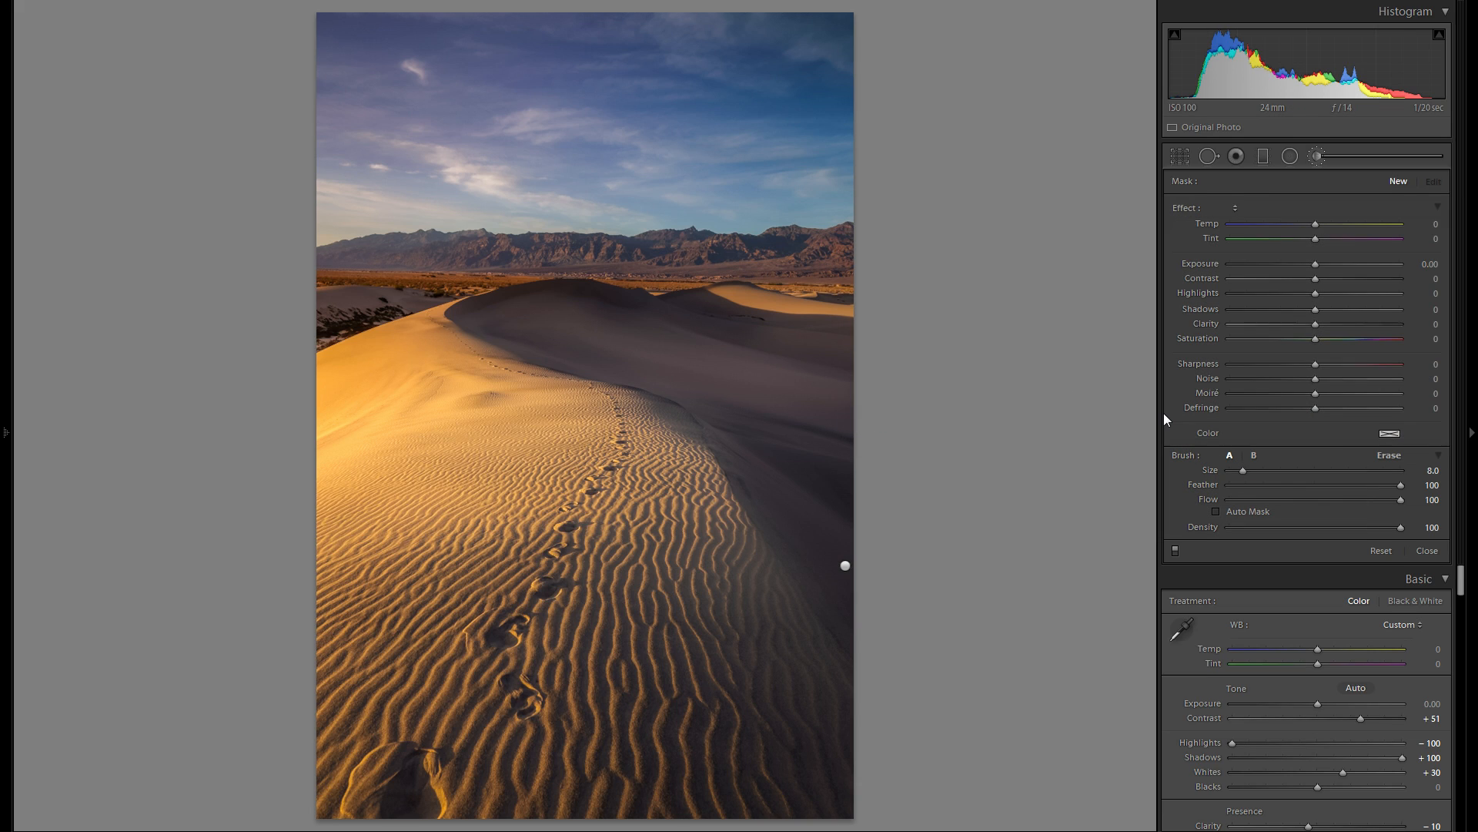
key("ctrl+z")
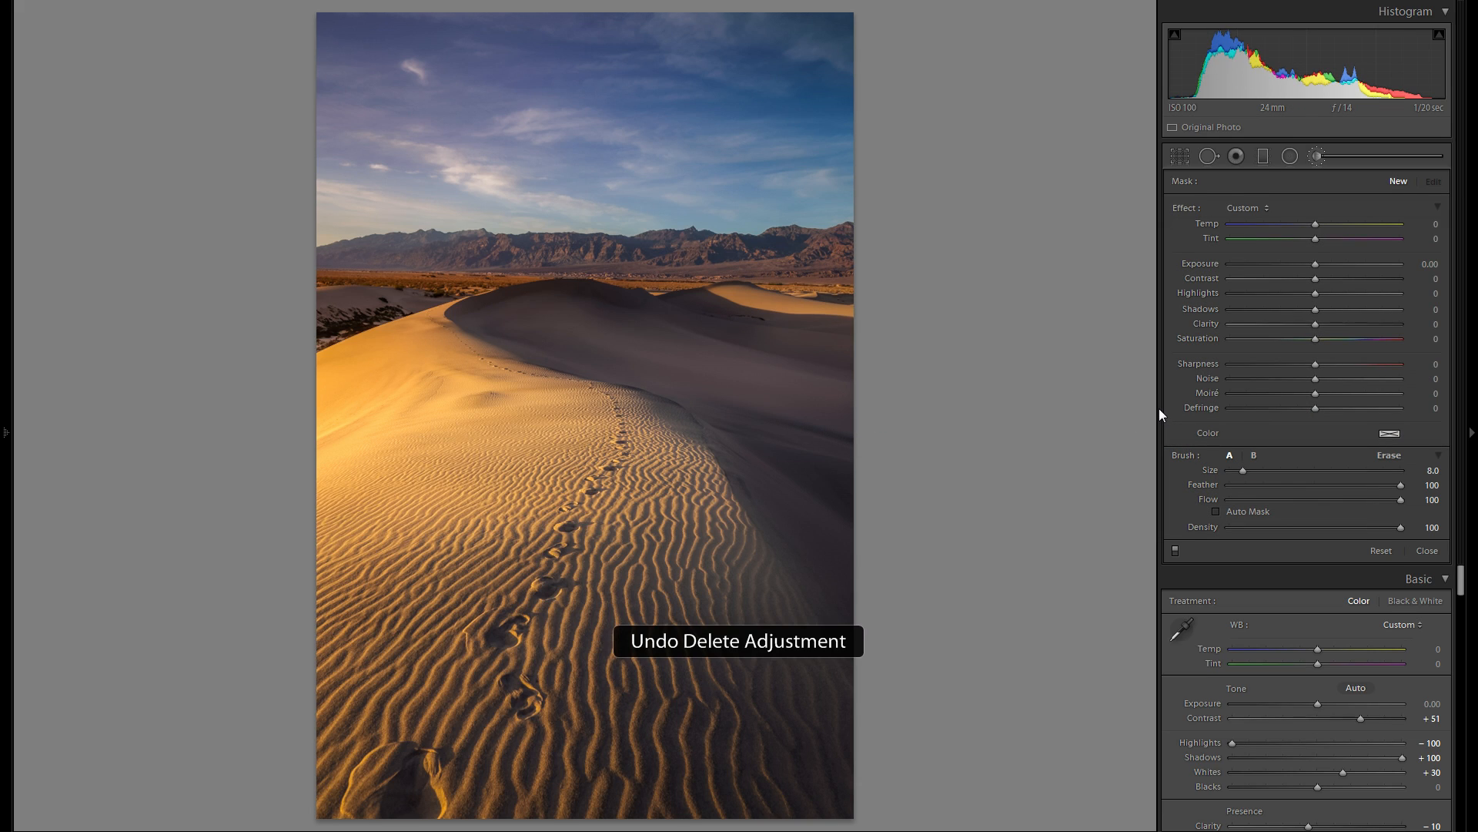
key("alt")
scroll(611, 370, "up", 3)
key("alt")
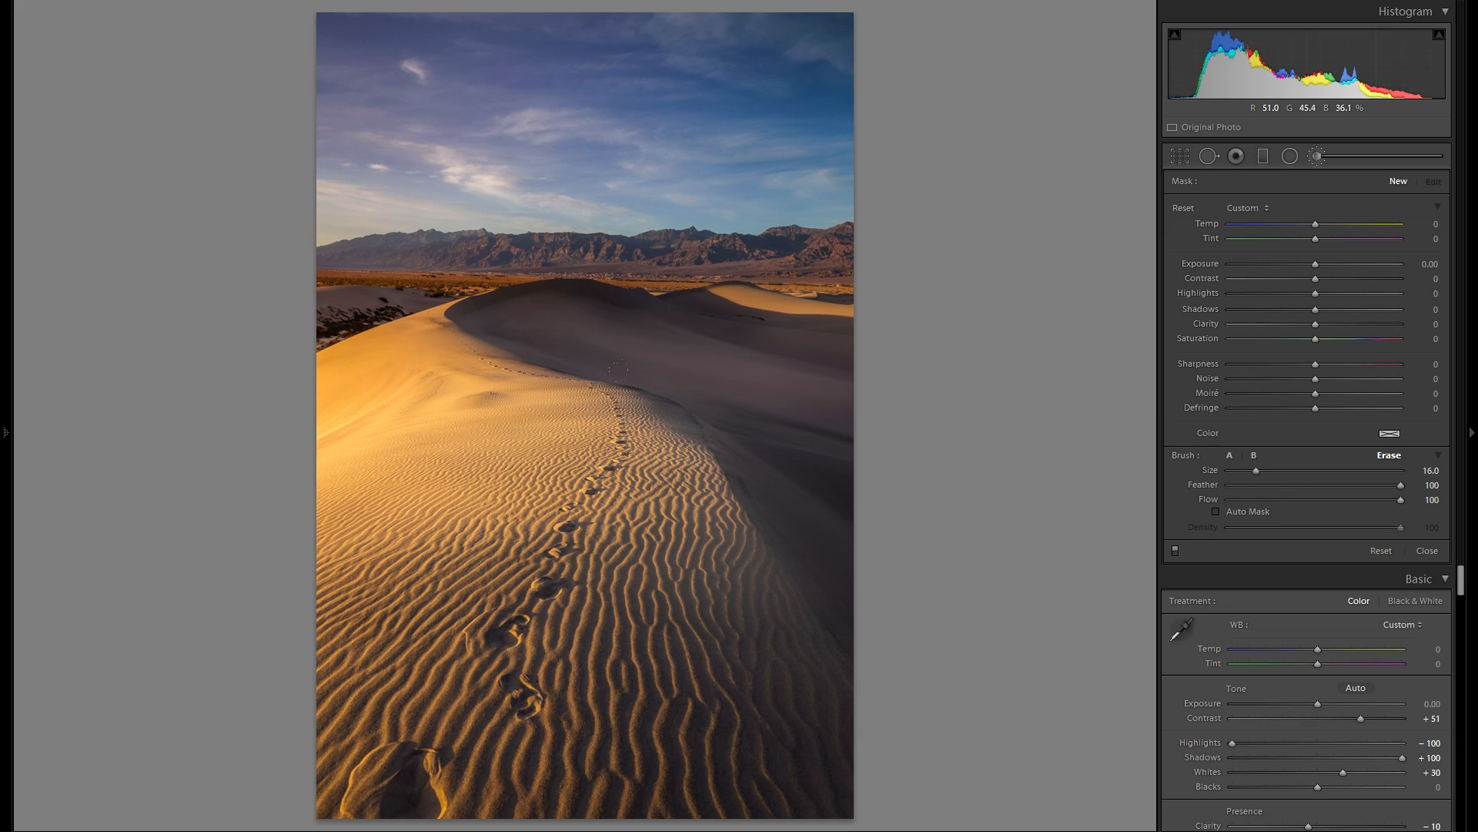
key("alt")
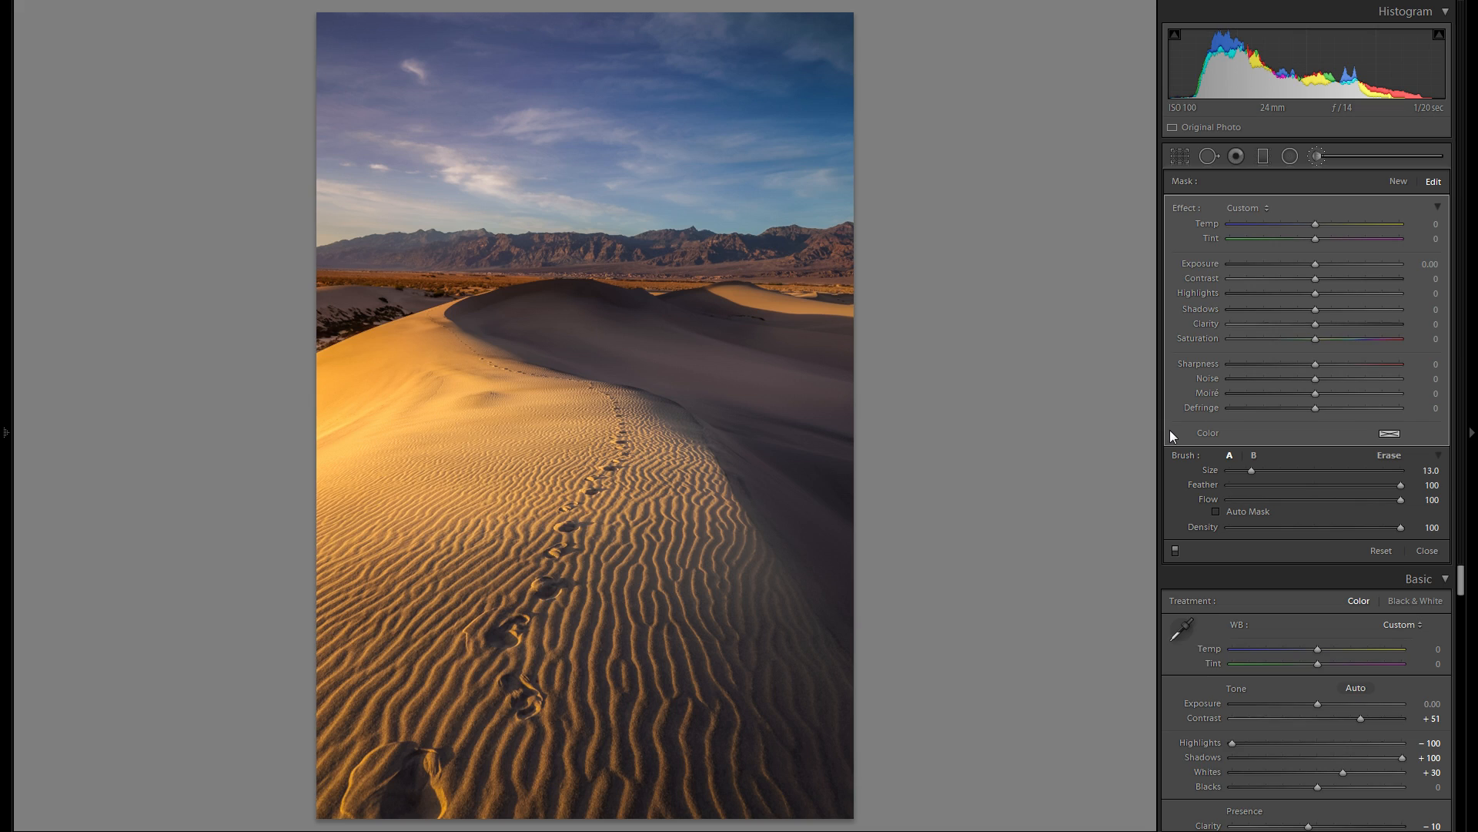
key("k")
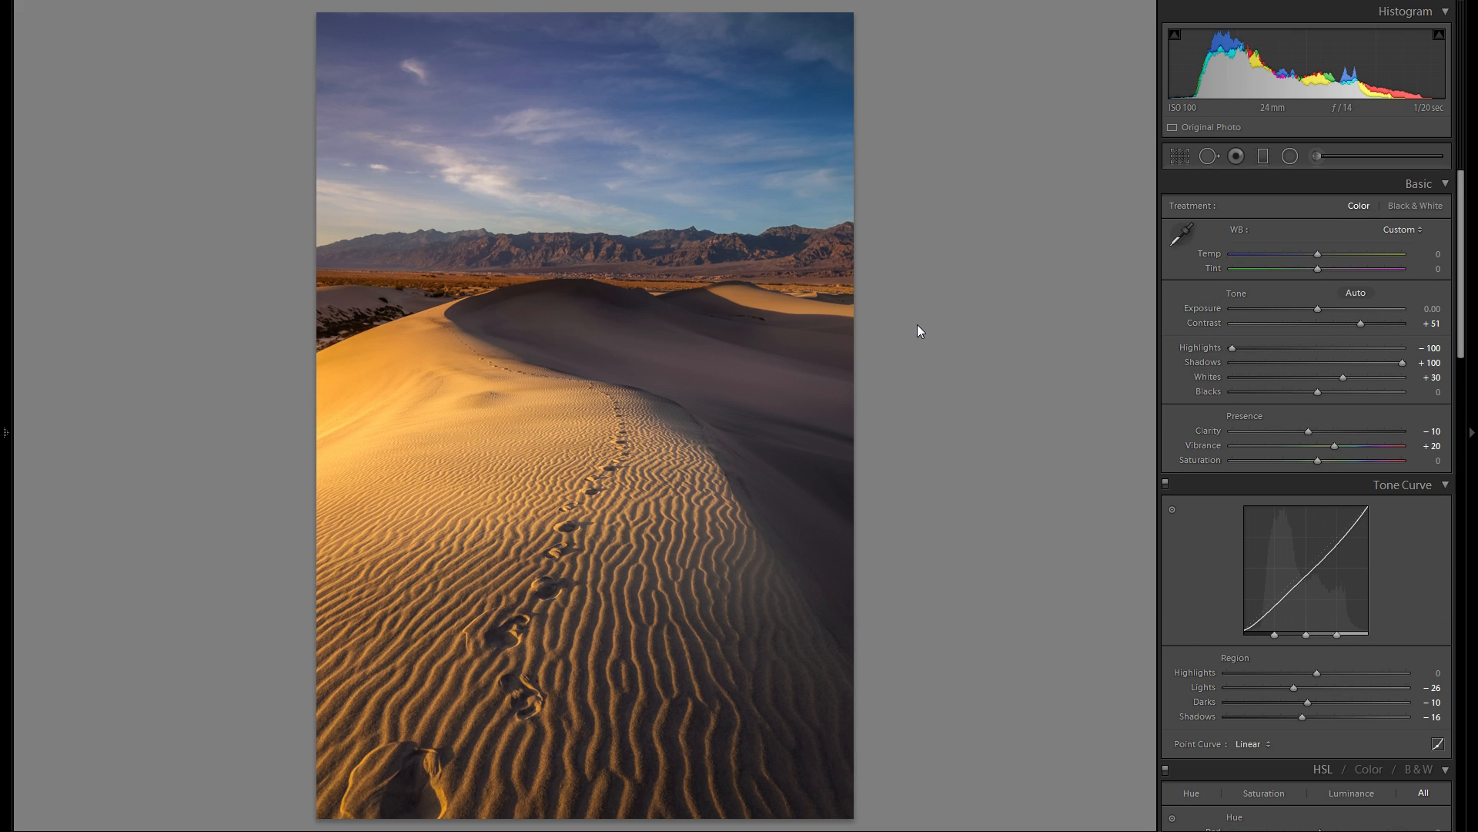
- Darken the photo's right edge from the shaded dune up to the sky with a size 47 brush at Exposure −0.60
left_click(1318, 155)
left_click(1297, 264)
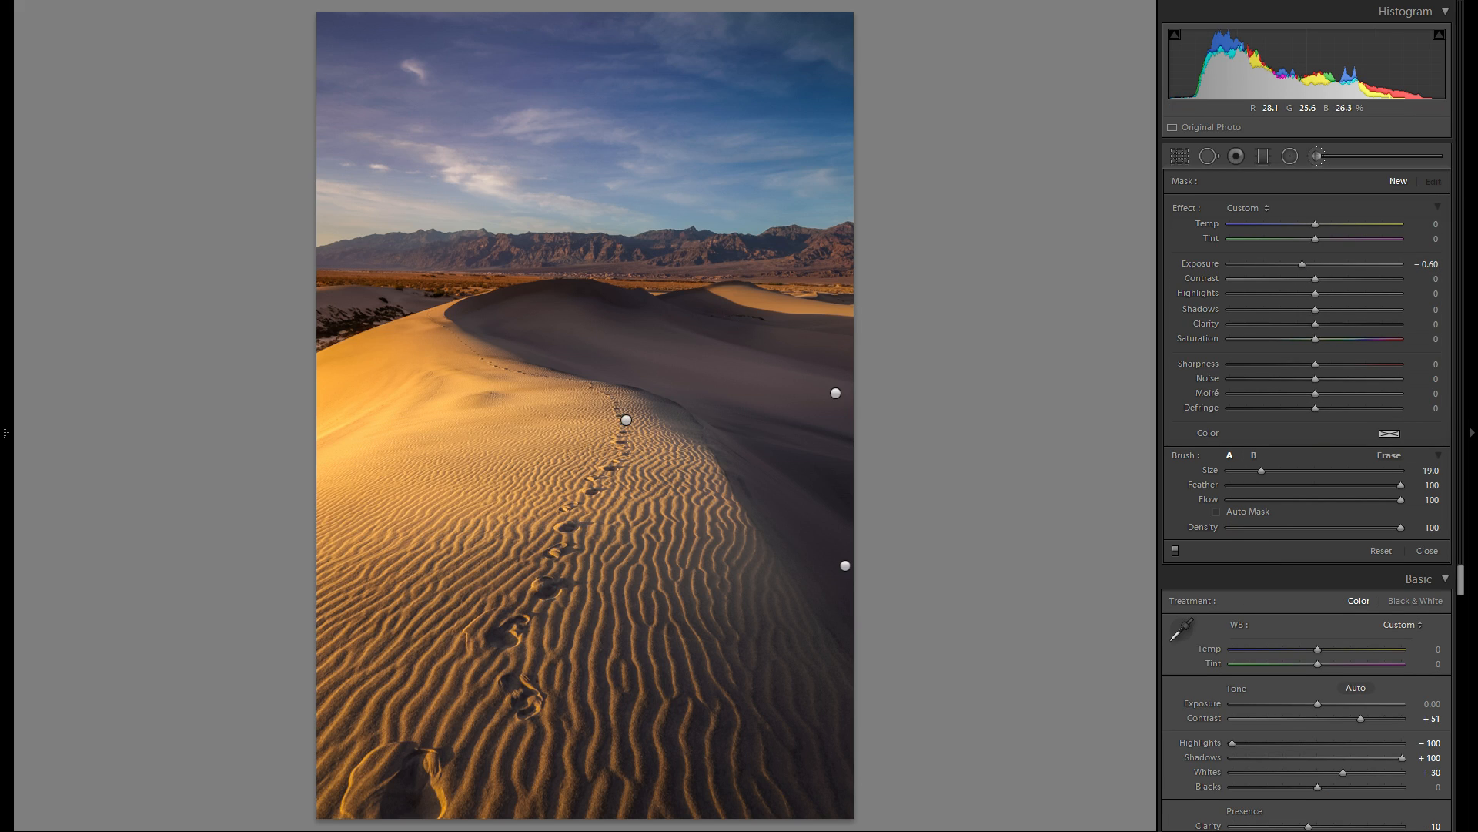
left_click_drag(1251, 469, 1309, 473)
left_click(845, 501)
left_click_drag(845, 501, 843, 31)
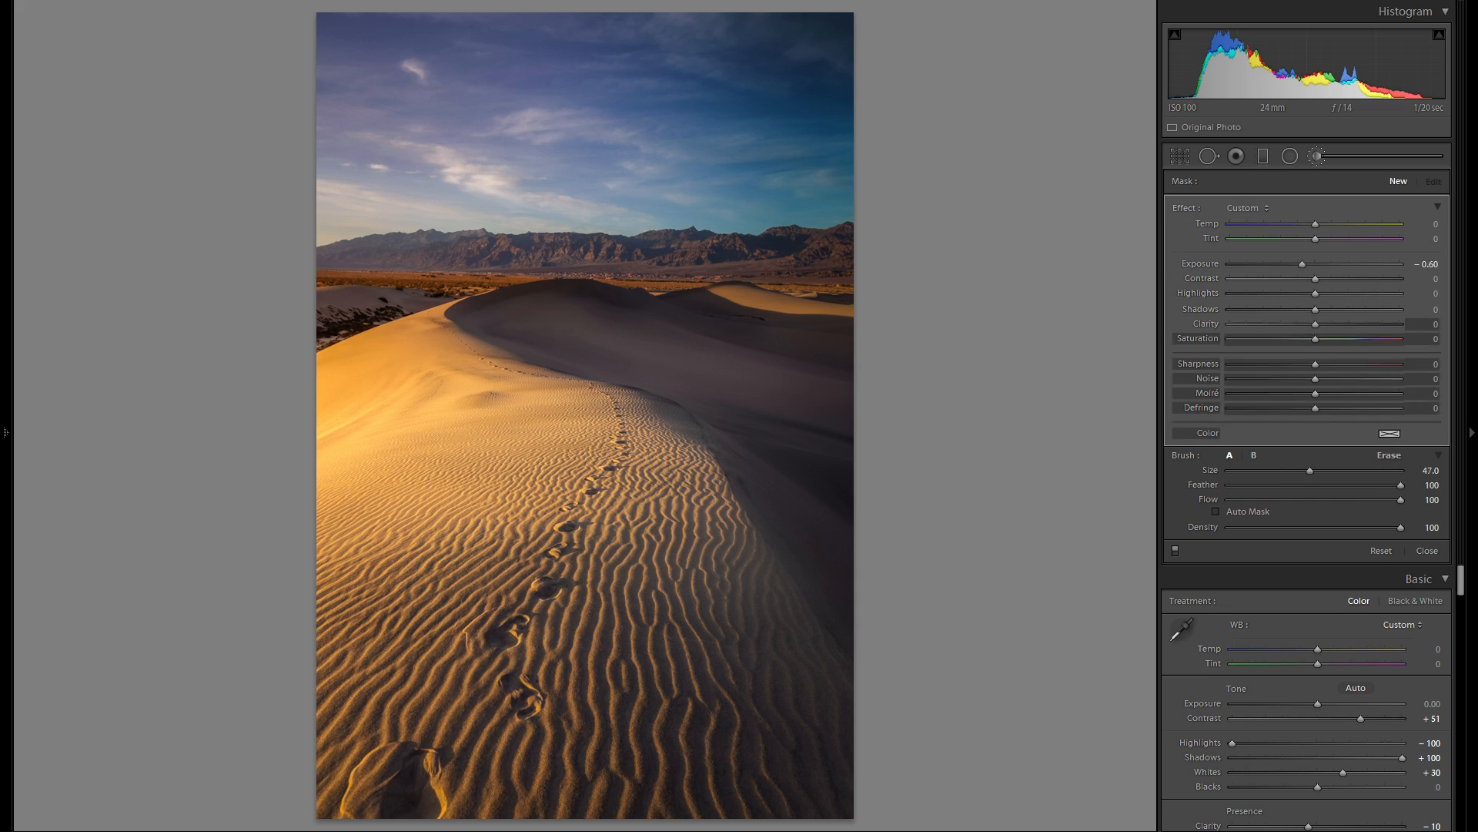
- Soften the darkening along the photo's right edge with the eraser brush at size 45, including part of the upper sky
key("alt")
scroll(563, 34, "up", 8)
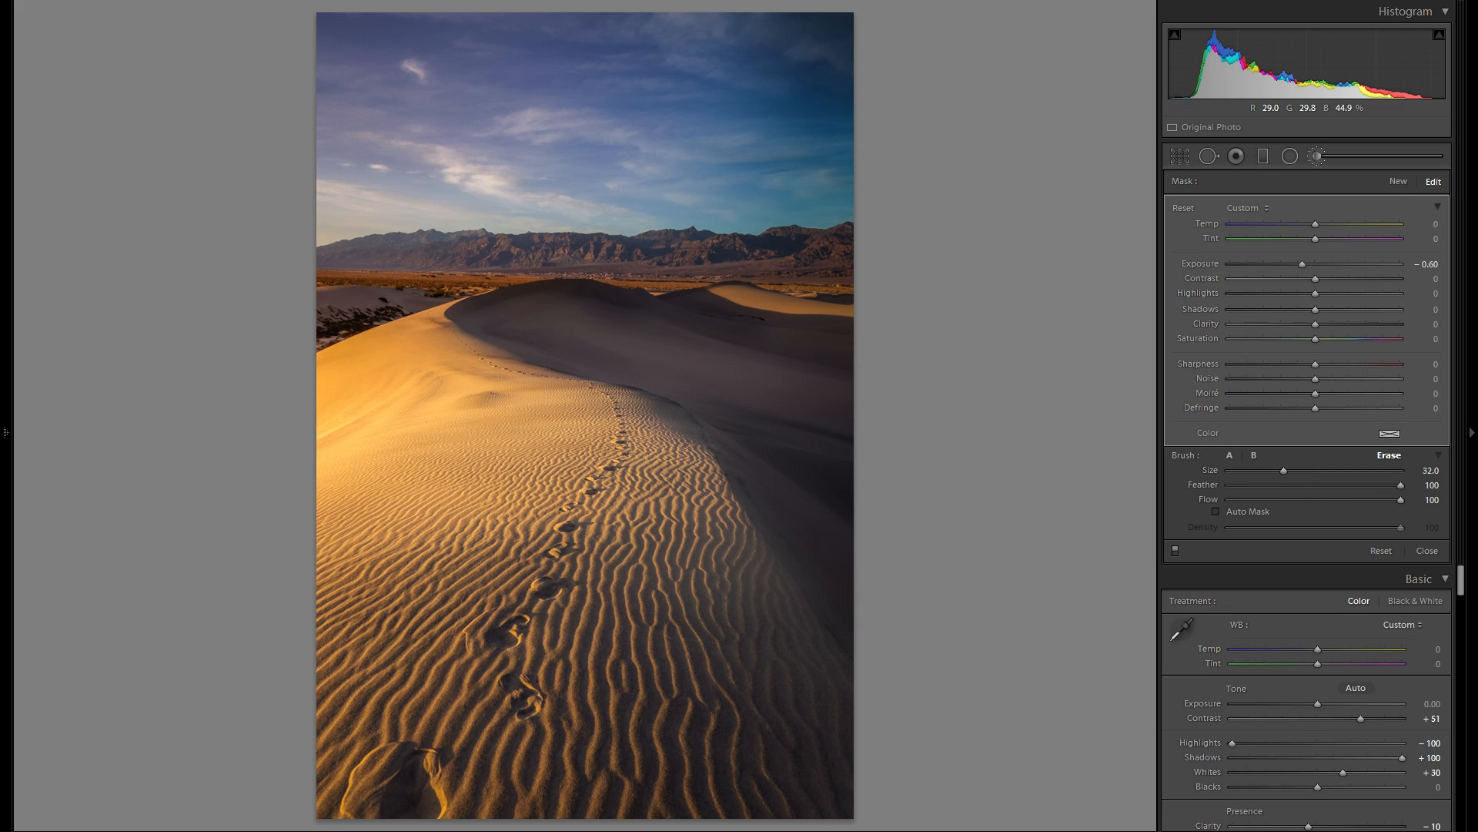
scroll(563, 34, "up", 1)
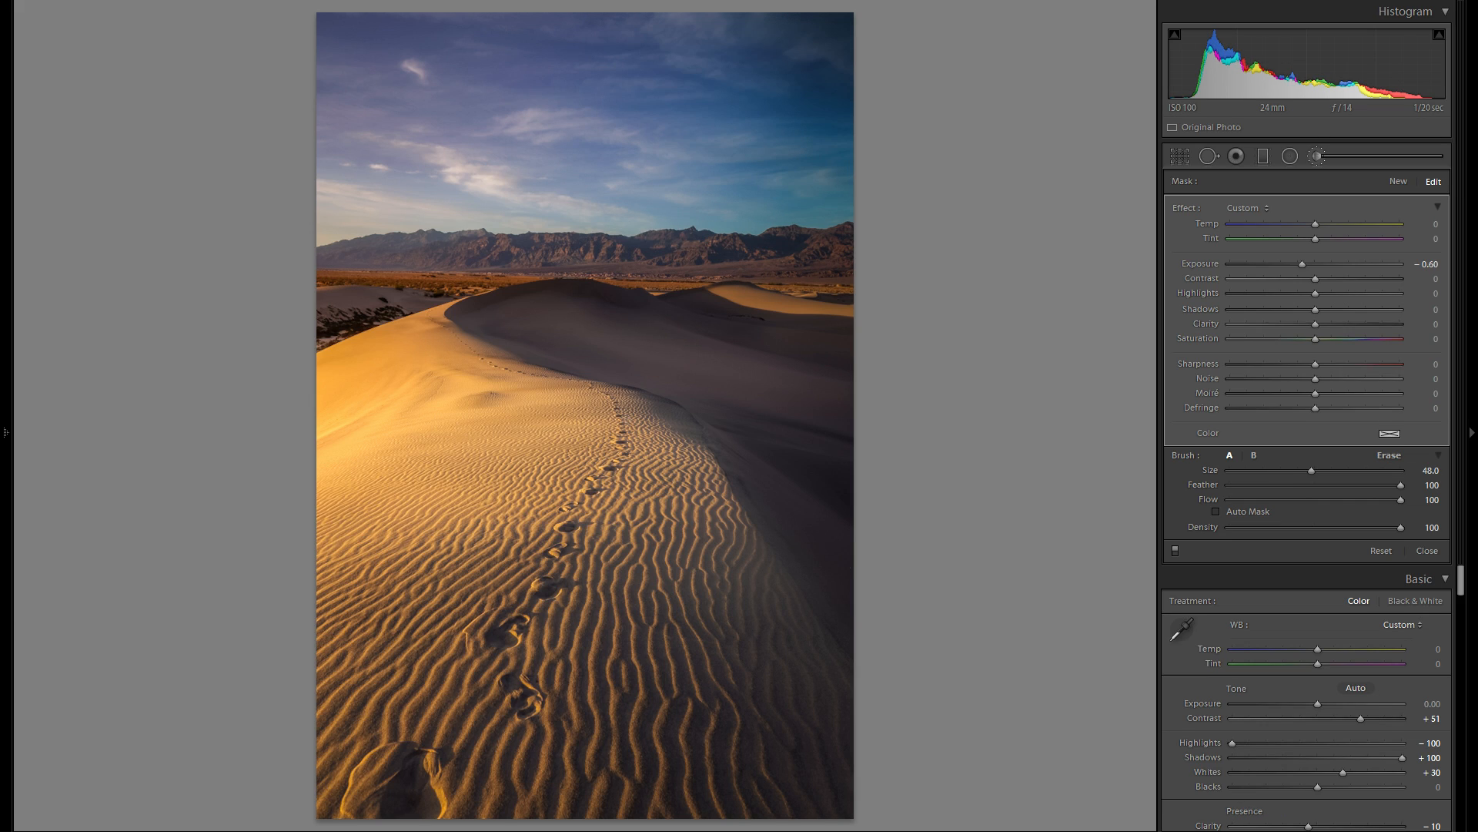
key("alt")
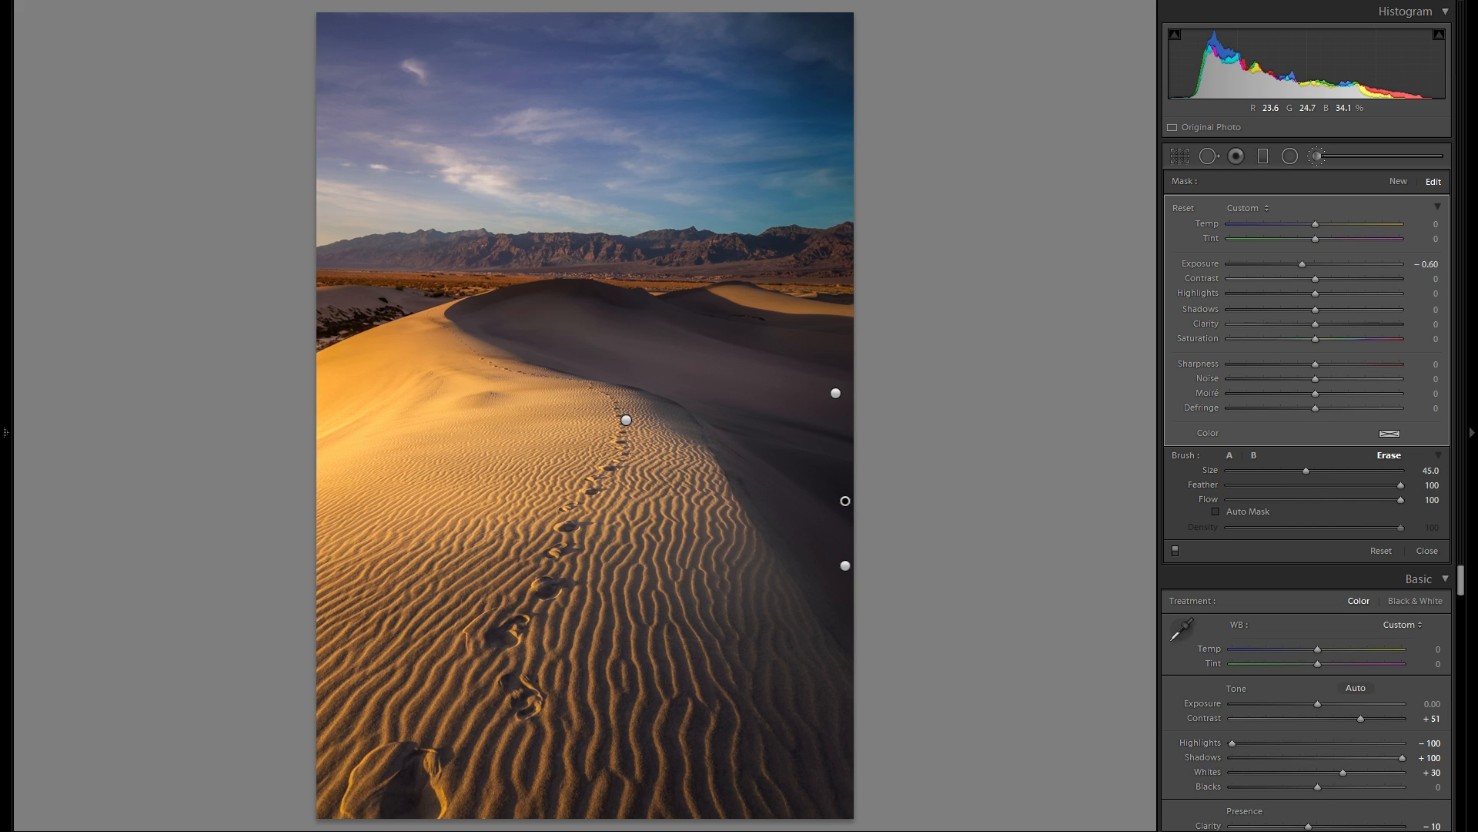
left_click(835, 116, "alt")
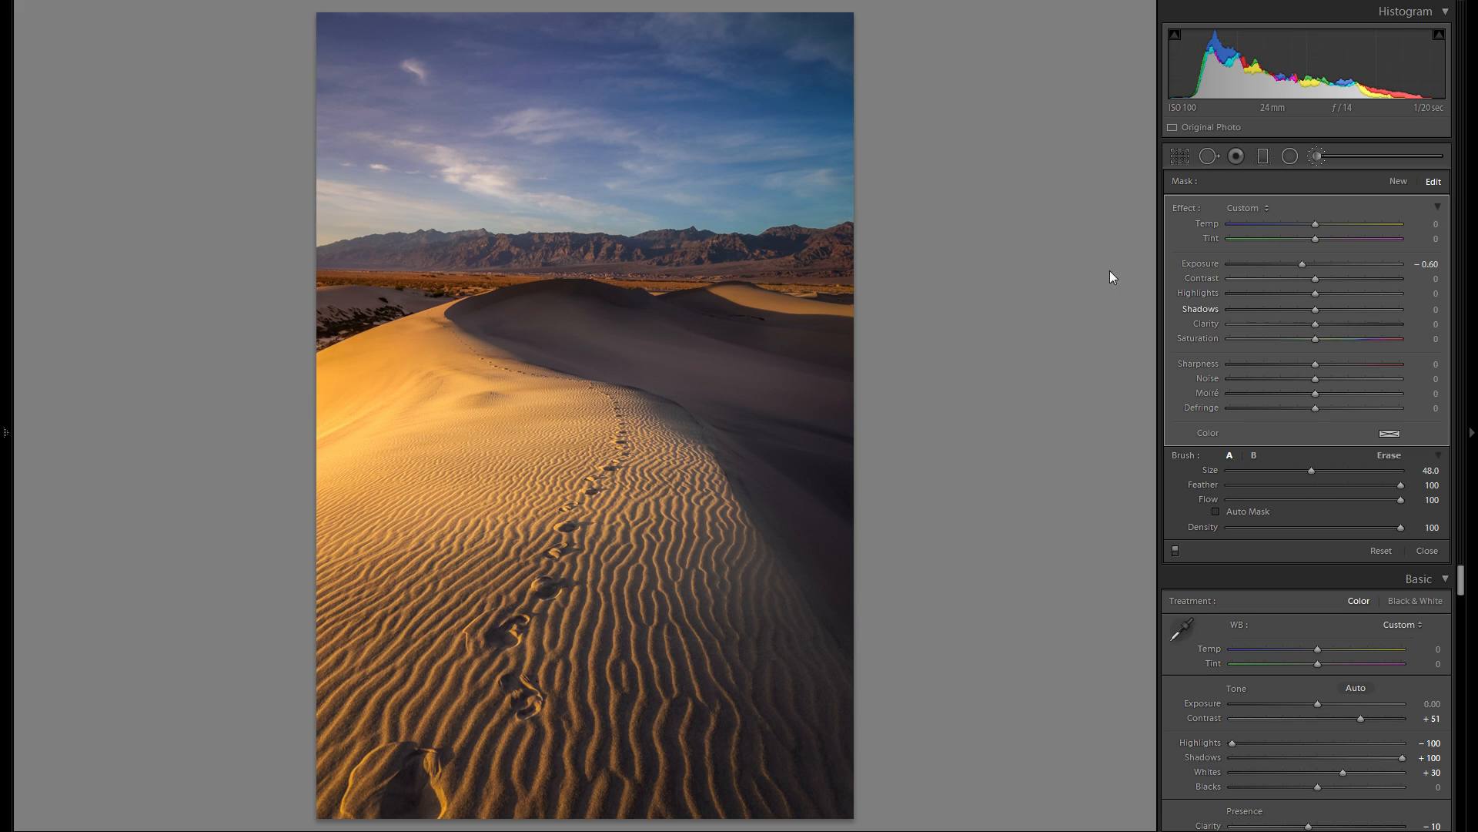
- Delete the right edge's brush adjustment to compare the photo without it, undo the deletion and close the brush
right_click(845, 501)
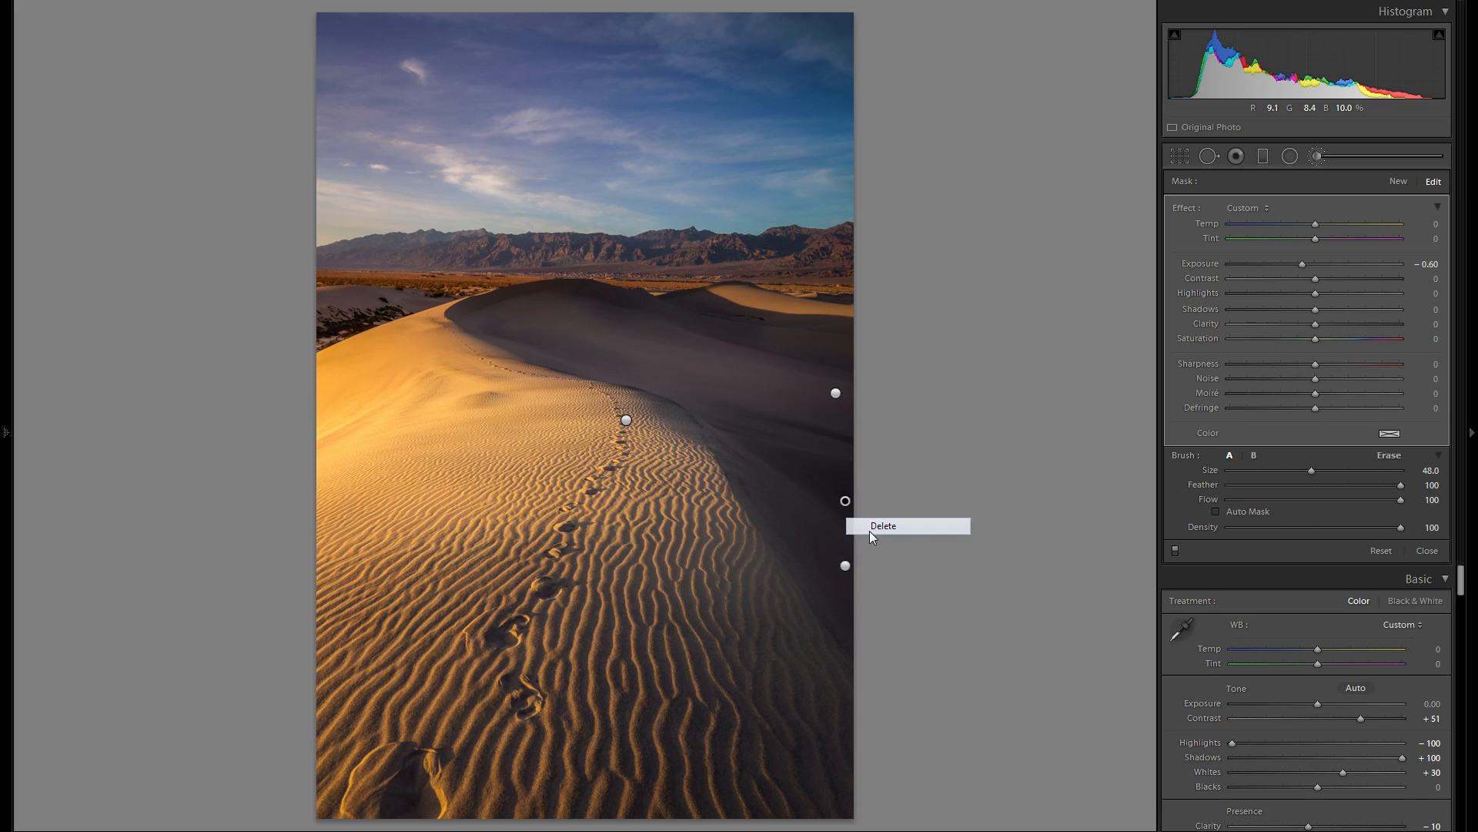
left_click(883, 526)
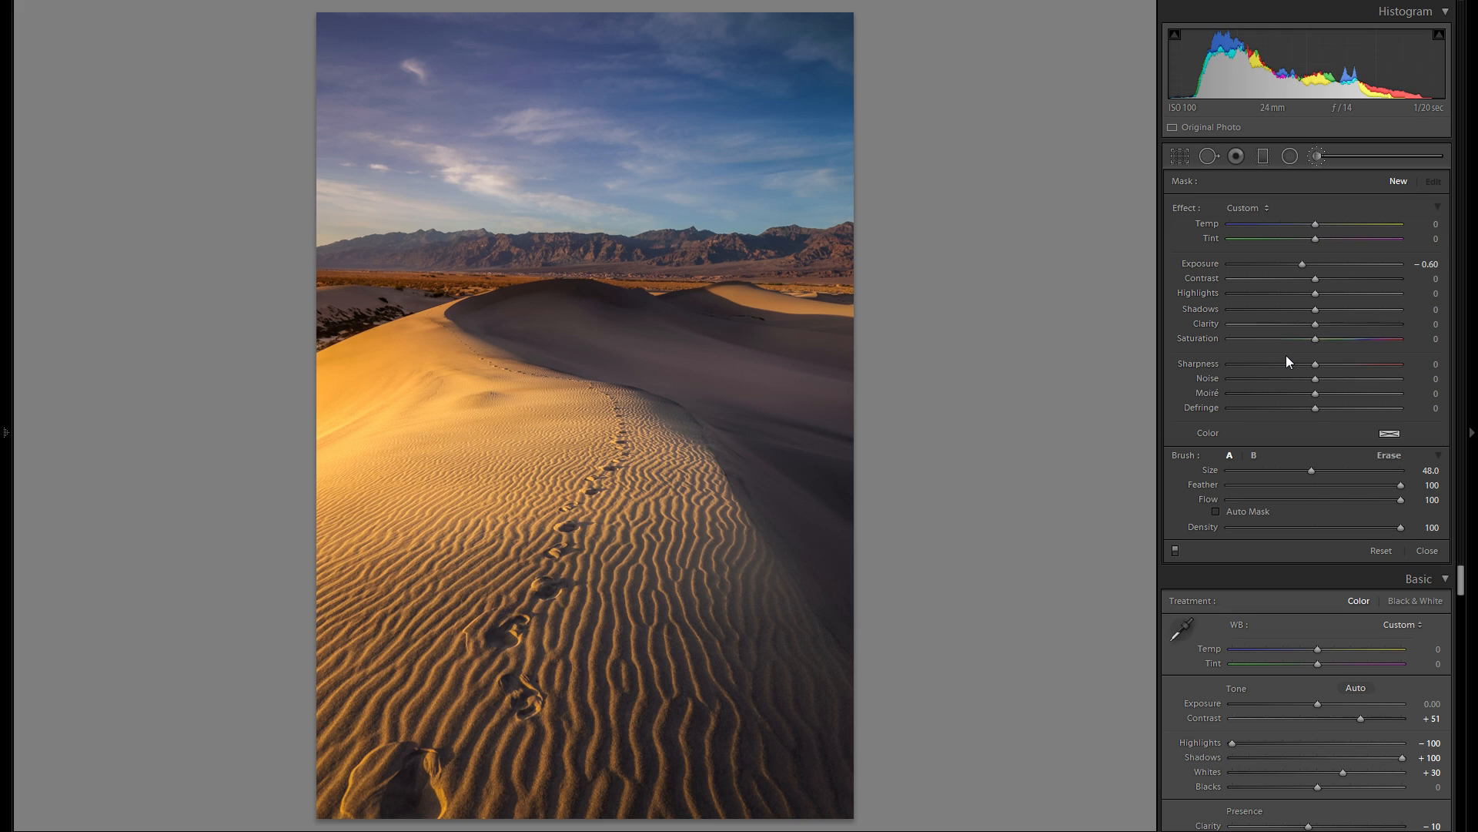
key("ctrl+z")
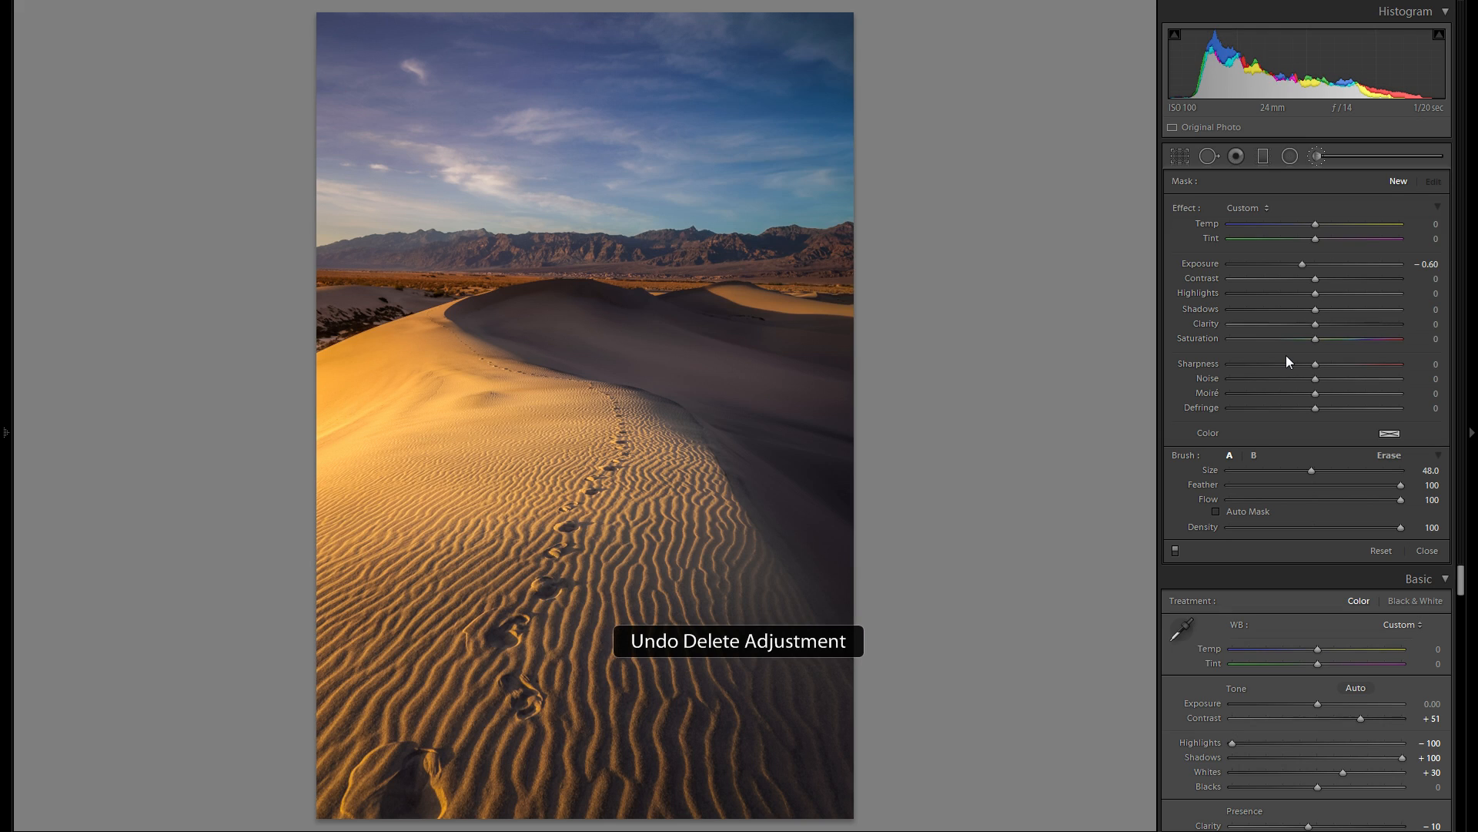
left_click(1317, 157)
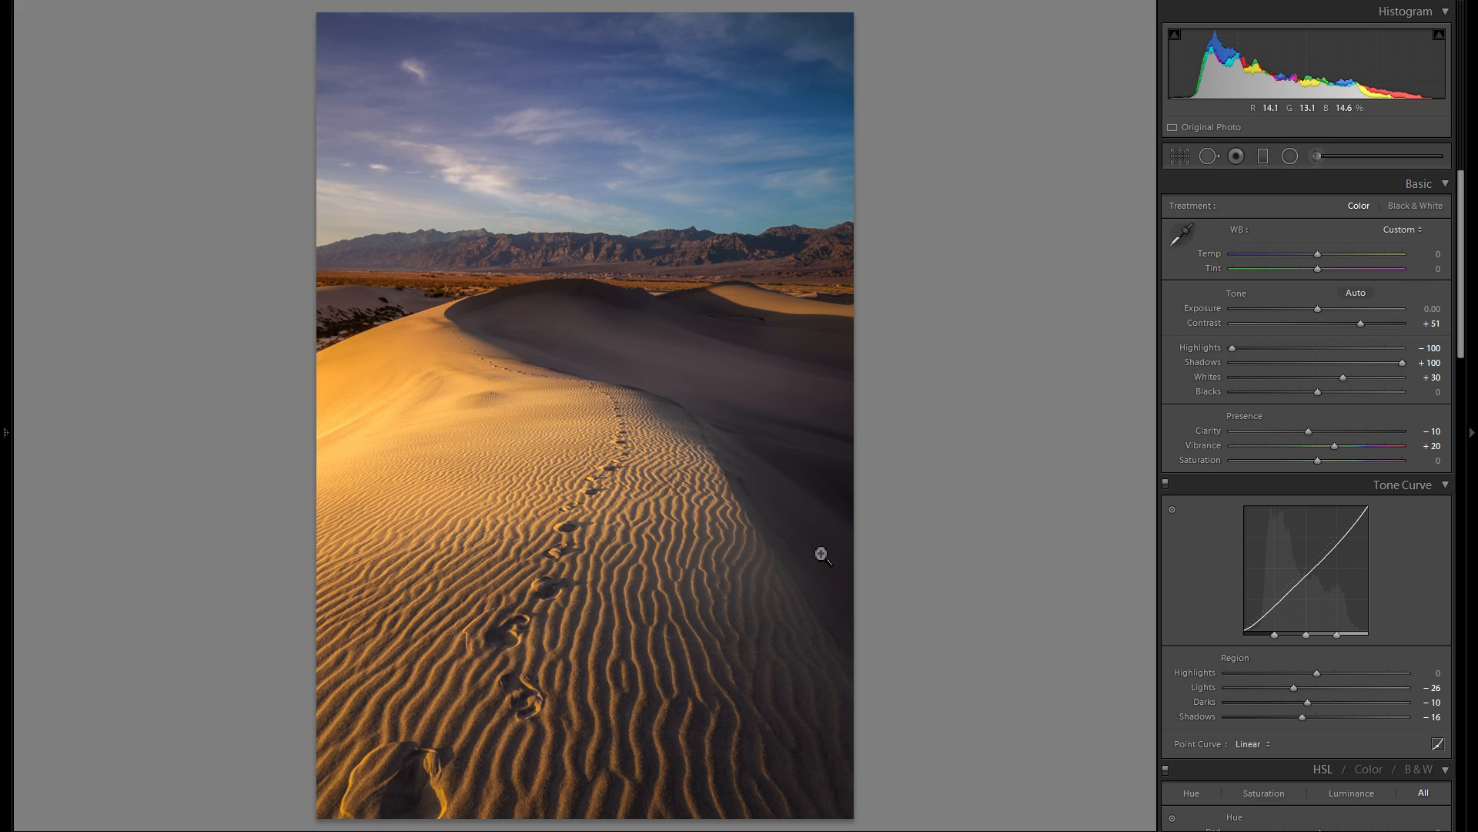
- Set up a new adjustment brush with Exposure 0.27 and a faint warm tint
left_click(1312, 155)
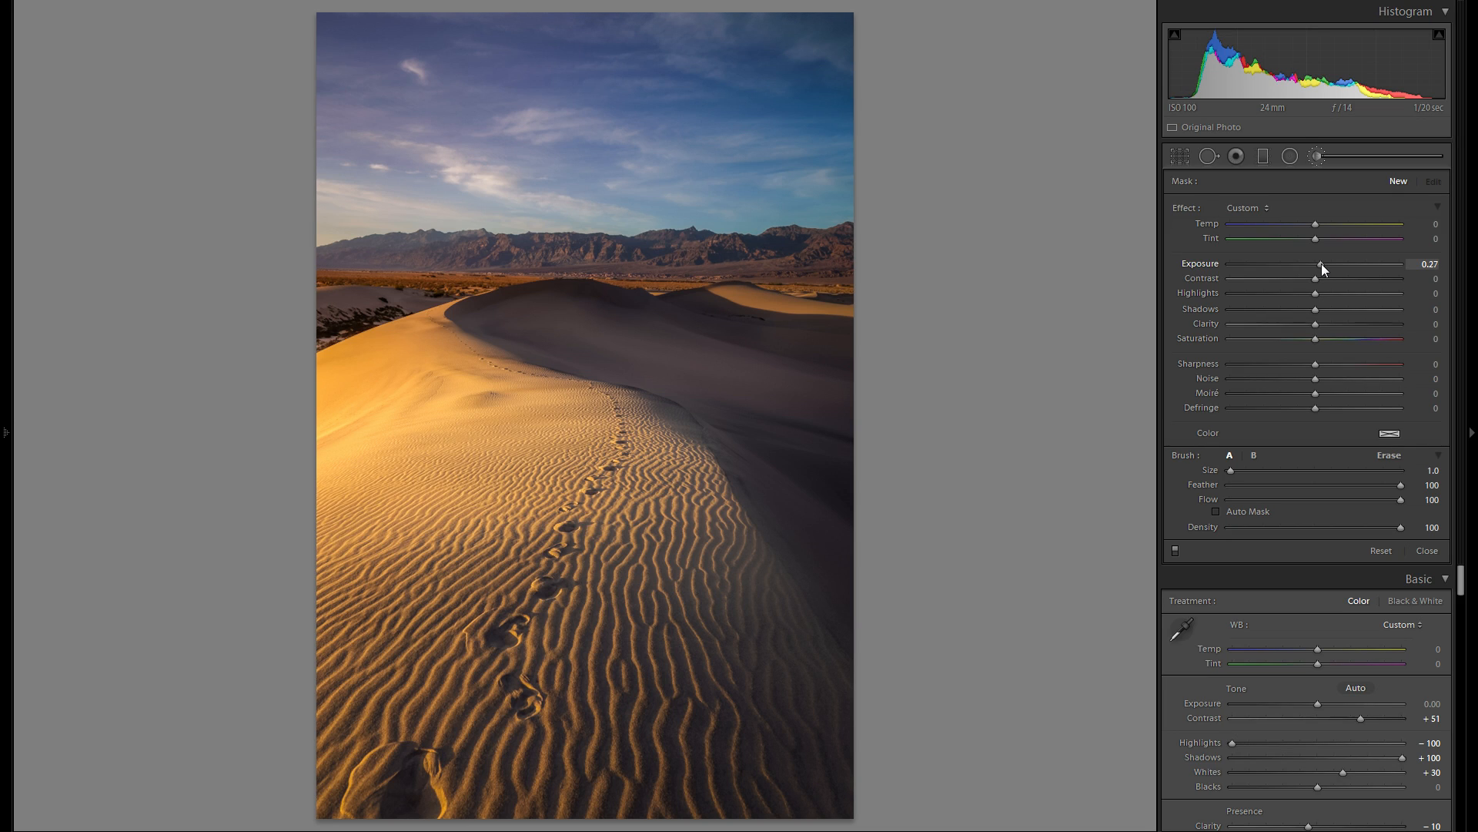
left_click(1389, 433)
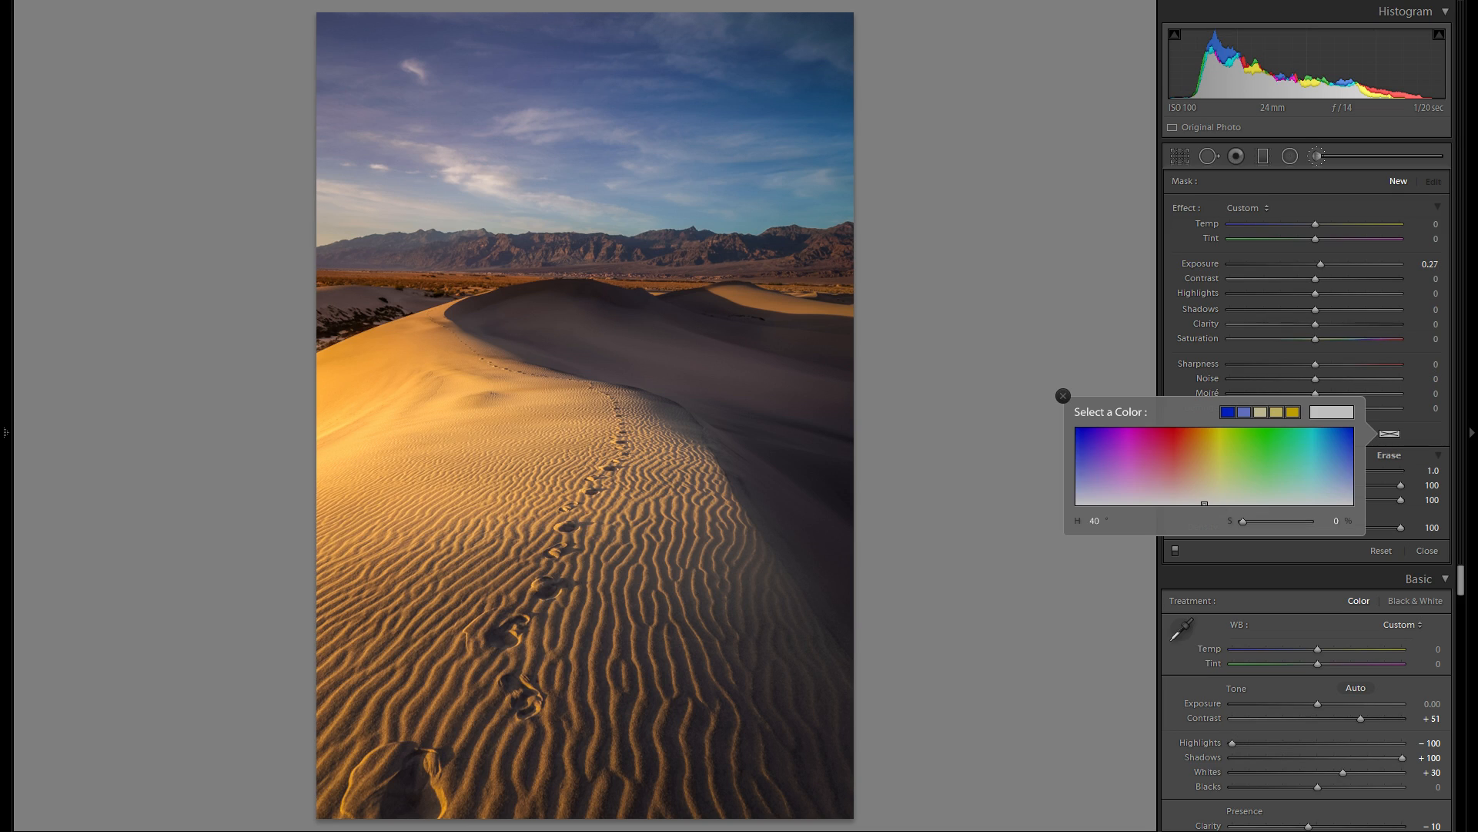
left_click(1208, 481)
left_click(1063, 396)
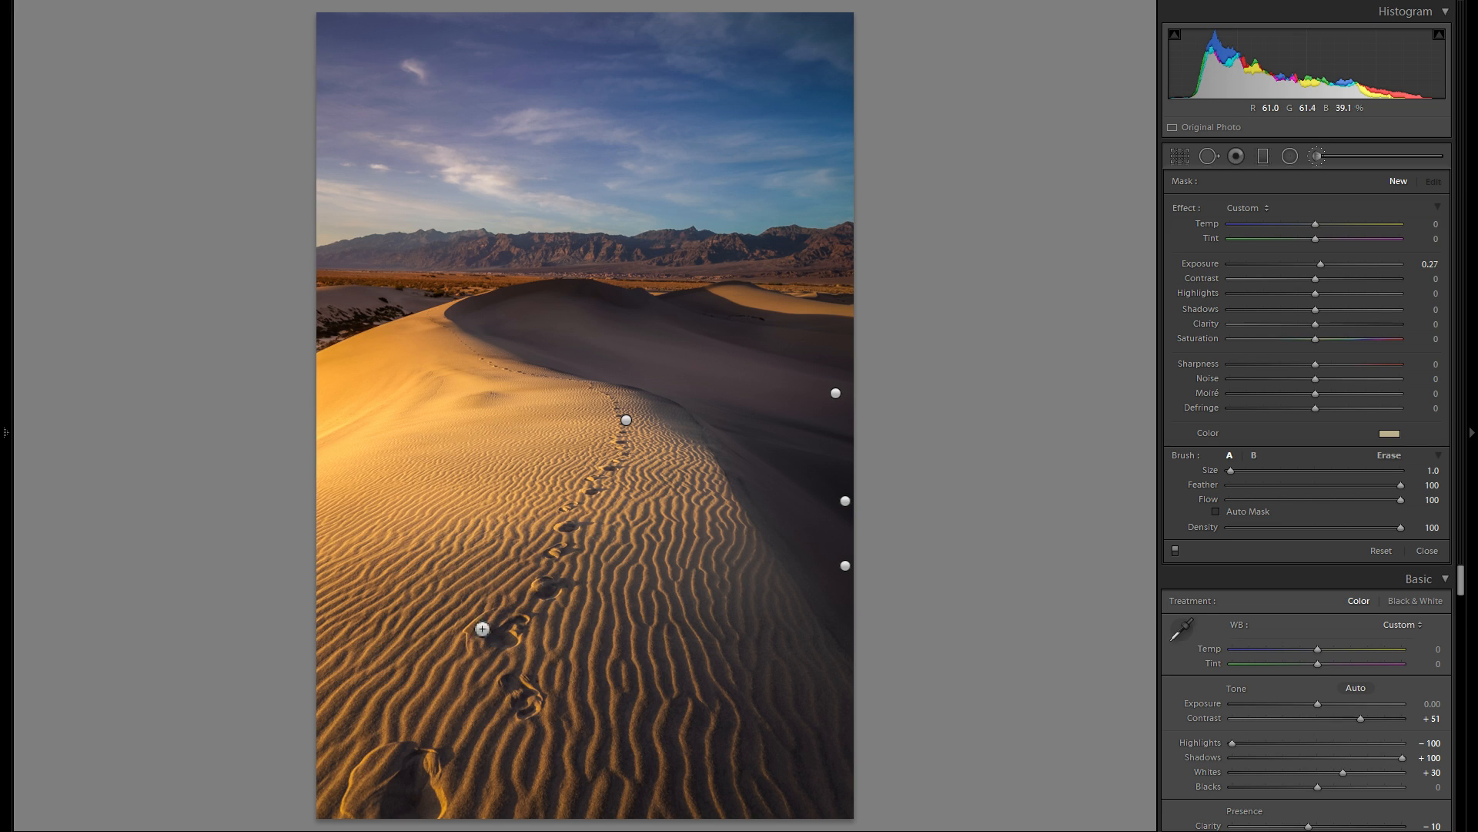
- Brush the warm brightening over the large foreground footprint at size 15
left_click(414, 764)
left_click_drag(462, 781, 604, 361)
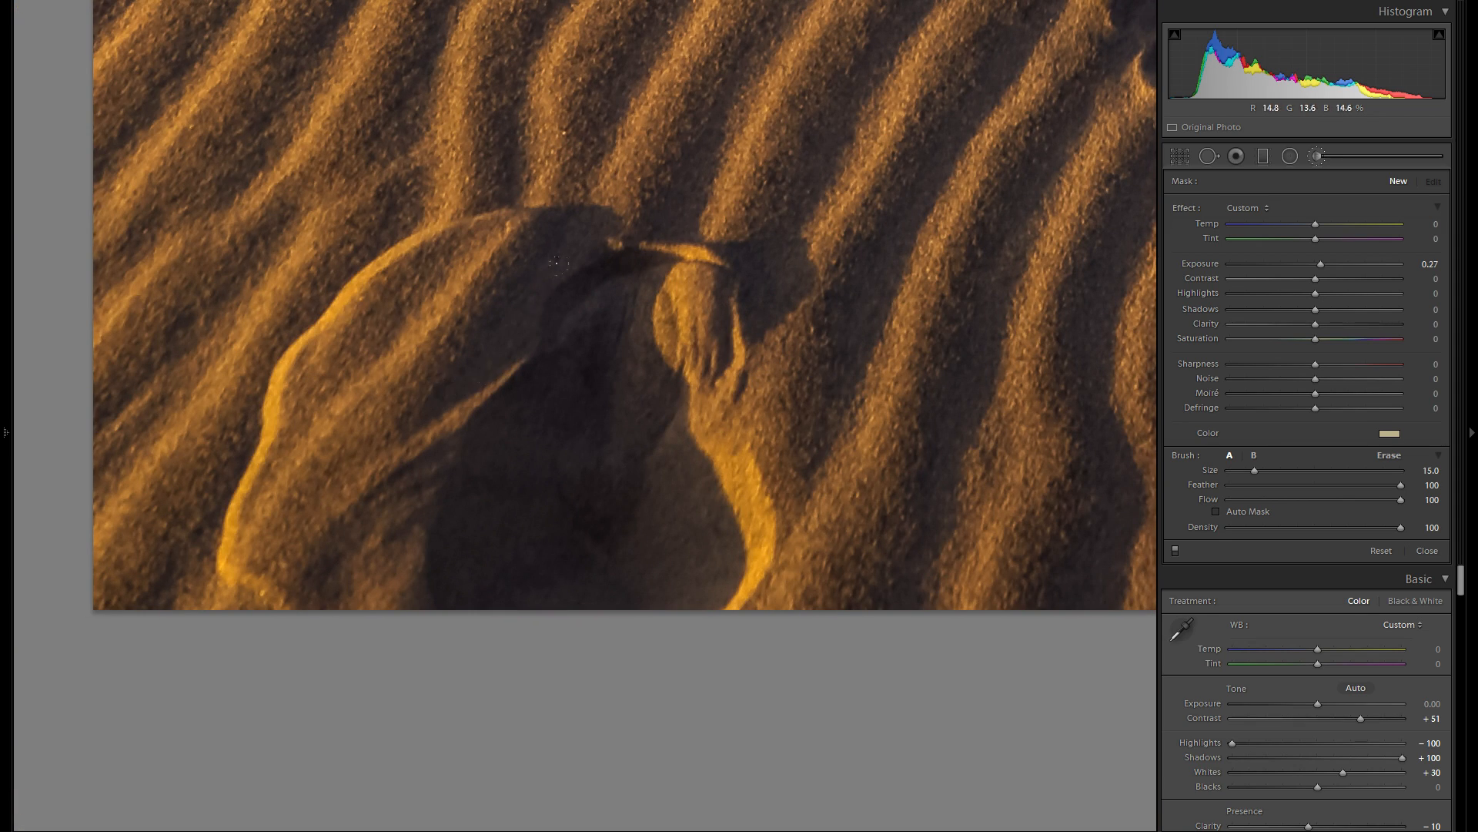
left_click_drag(588, 251, 646, 434)
mouse_move(413, 251)
left_mouse_down()
mouse_move(431, 316)
mouse_move(320, 512)
mouse_move(375, 370)
left_mouse_up()
- Extend the warm brightening over the next footprints up the dune, reducing the brush to size 7
key("space")
left_click_drag(889, 204, 595, 583)
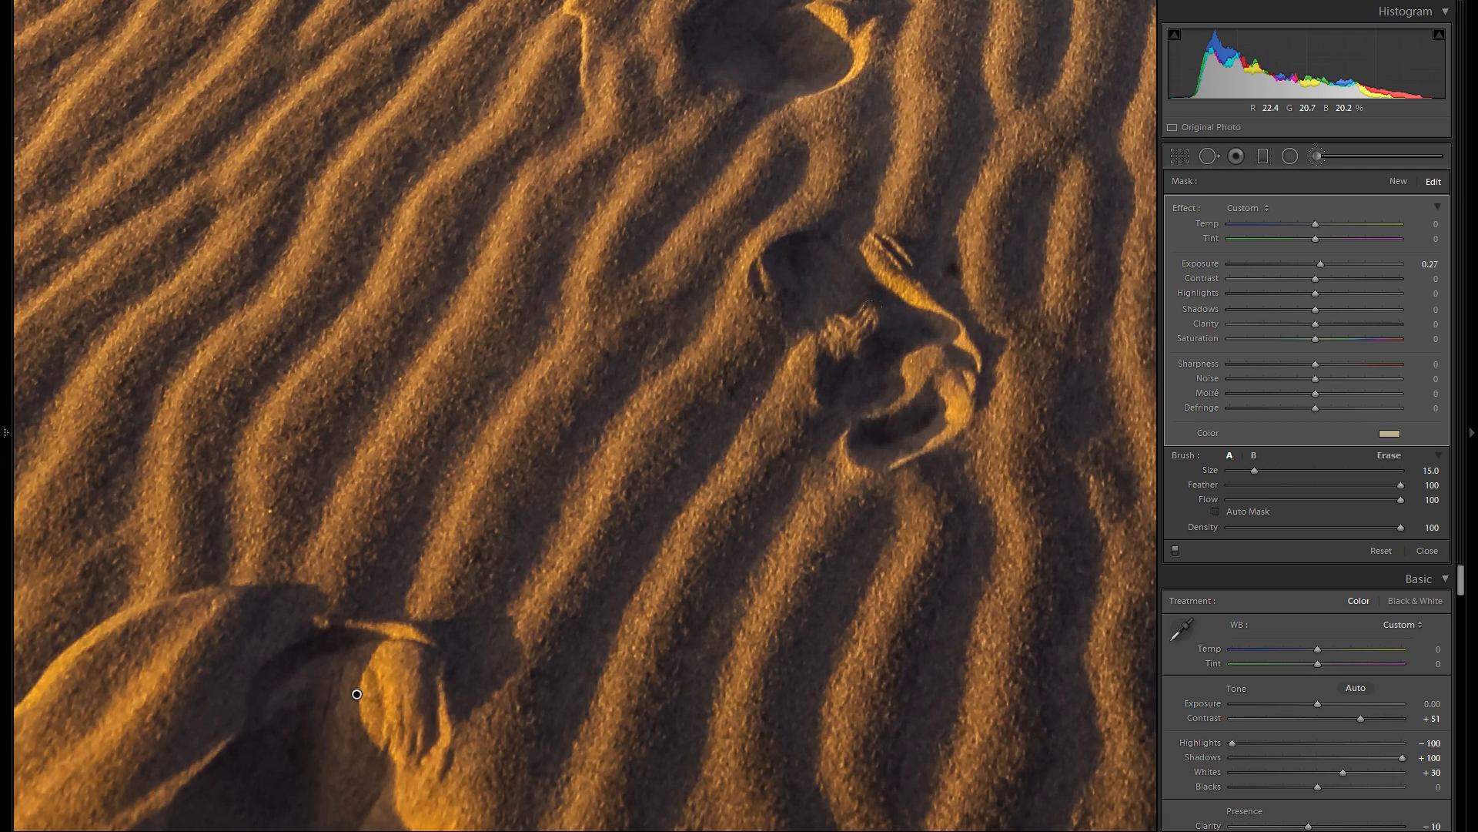
key("space")
left_click_drag(845, 231, 792, 551)
key("bracketleft")
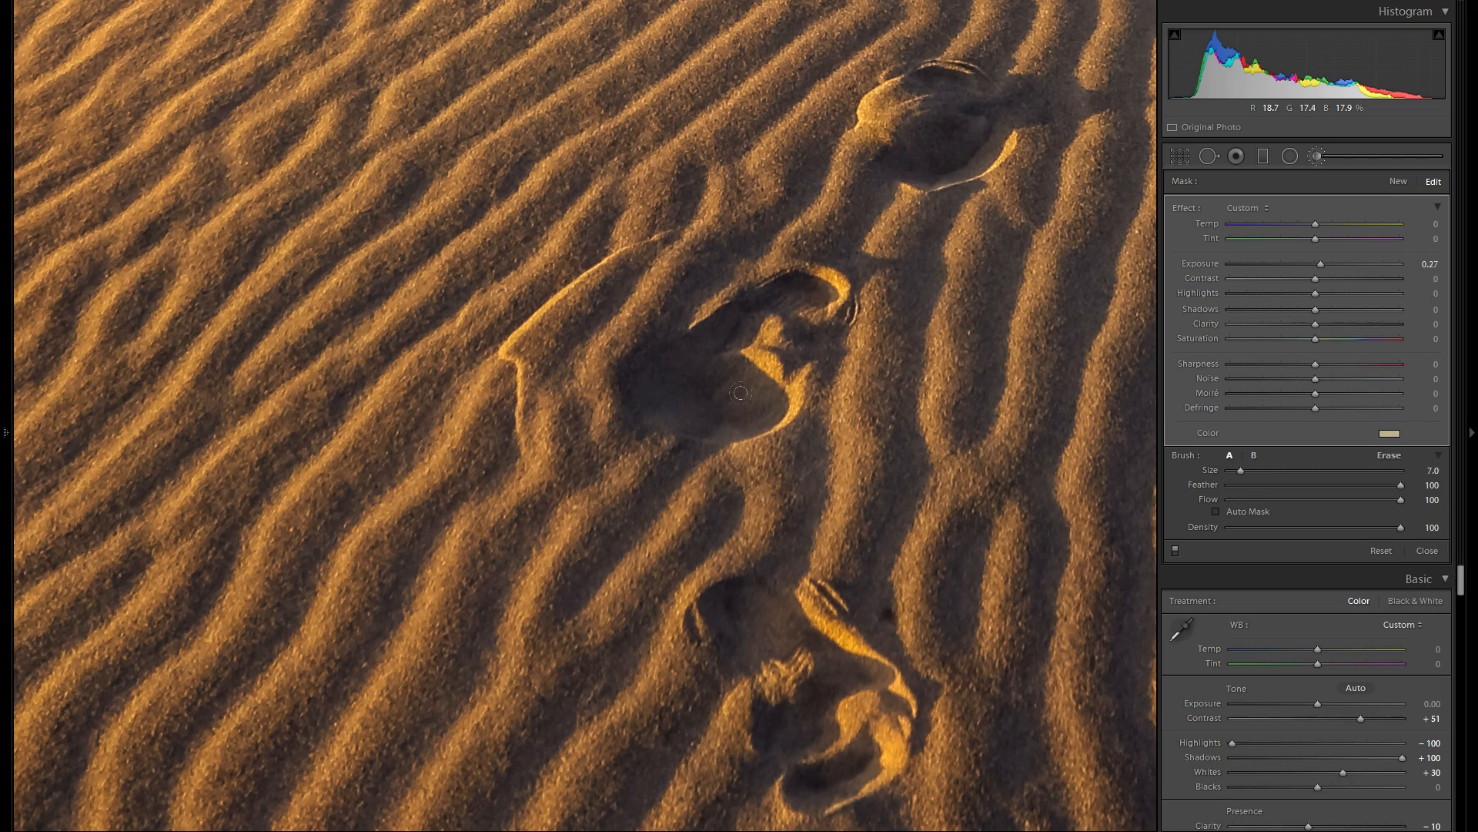
key("space")
left_click_drag(944, 287, 714, 548)
- Continue the warm brightening along the smaller footprints toward the dune's crest with a size 5 brush
key("bracketleft")
key("bracketleft")
key("space")
left_click_drag(821, 351, 716, 539)
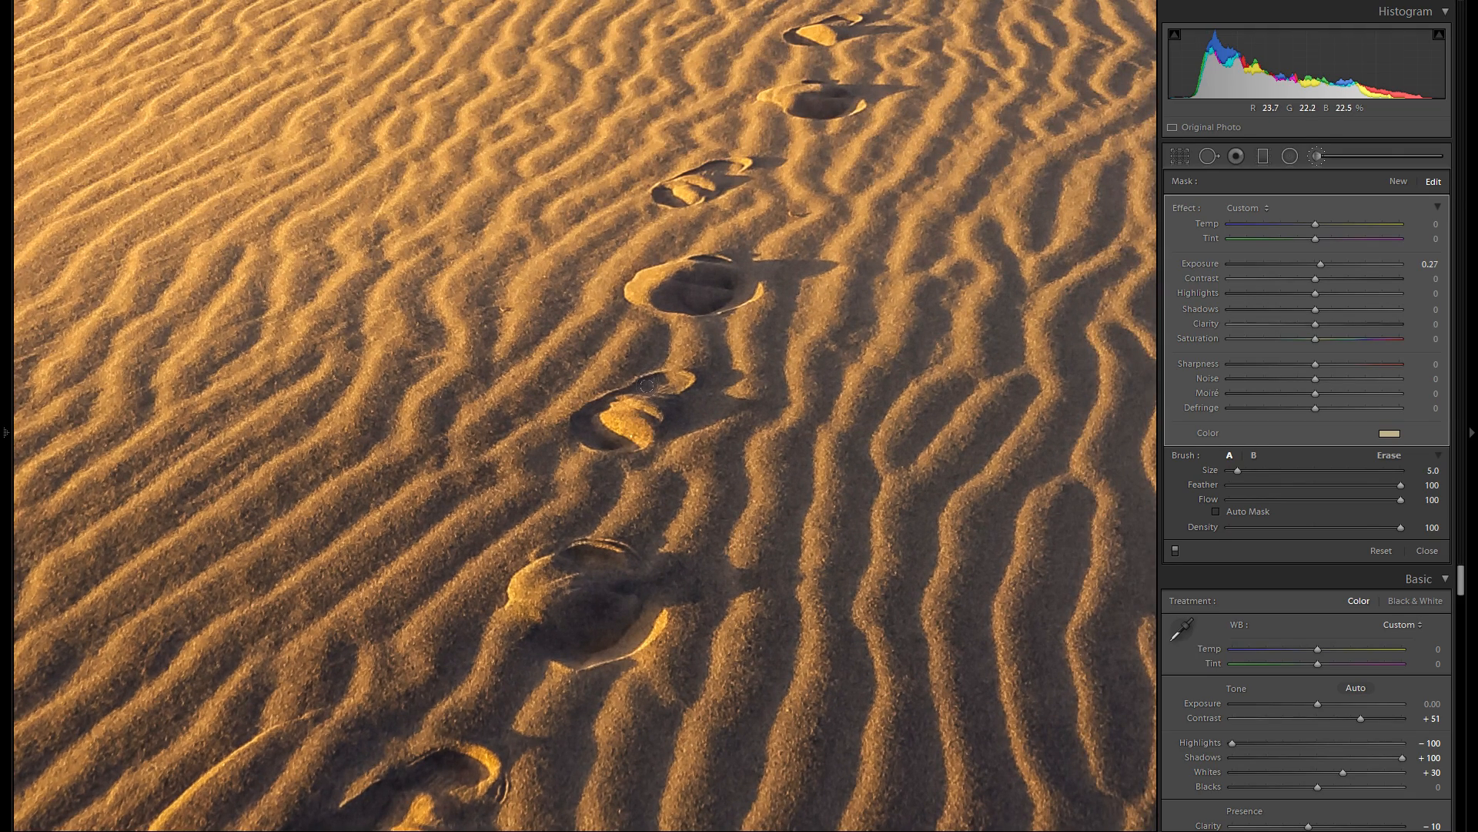
key("space")
left_click_drag(651, 366, 672, 443)
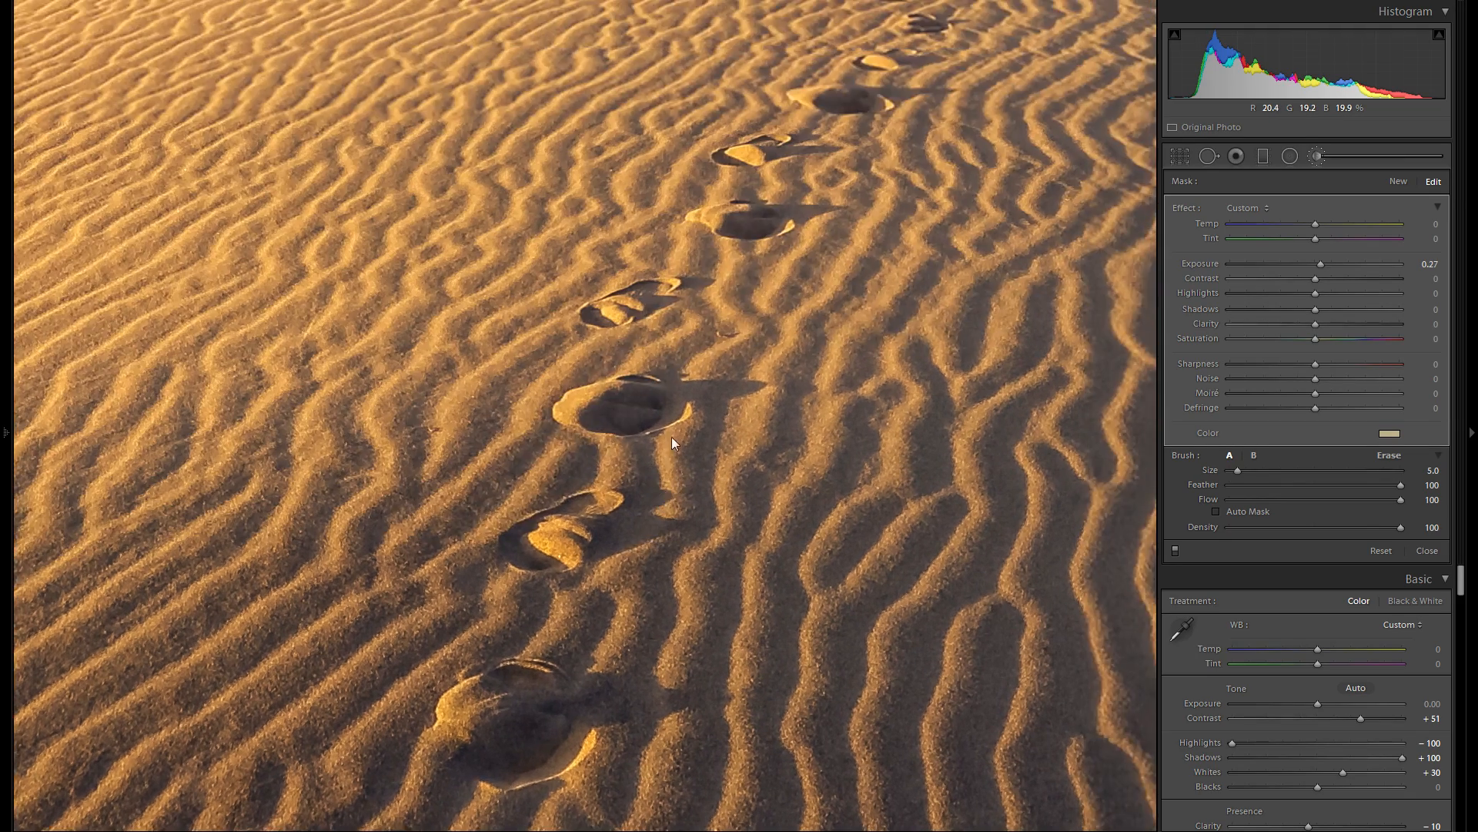
key("space")
left_click_drag(701, 389, 586, 490)
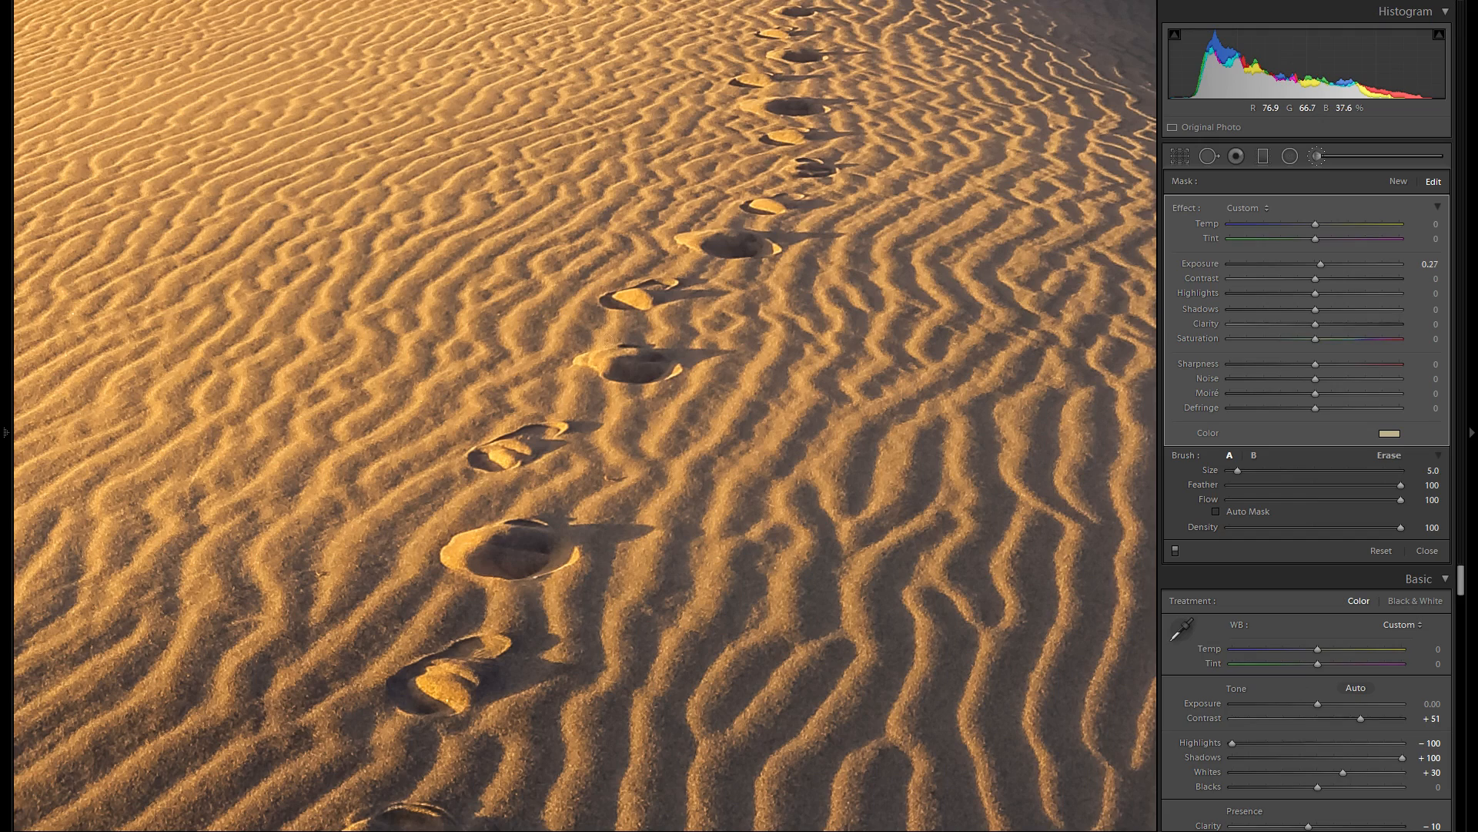
key("space")
left_click_drag(724, 310, 633, 439)
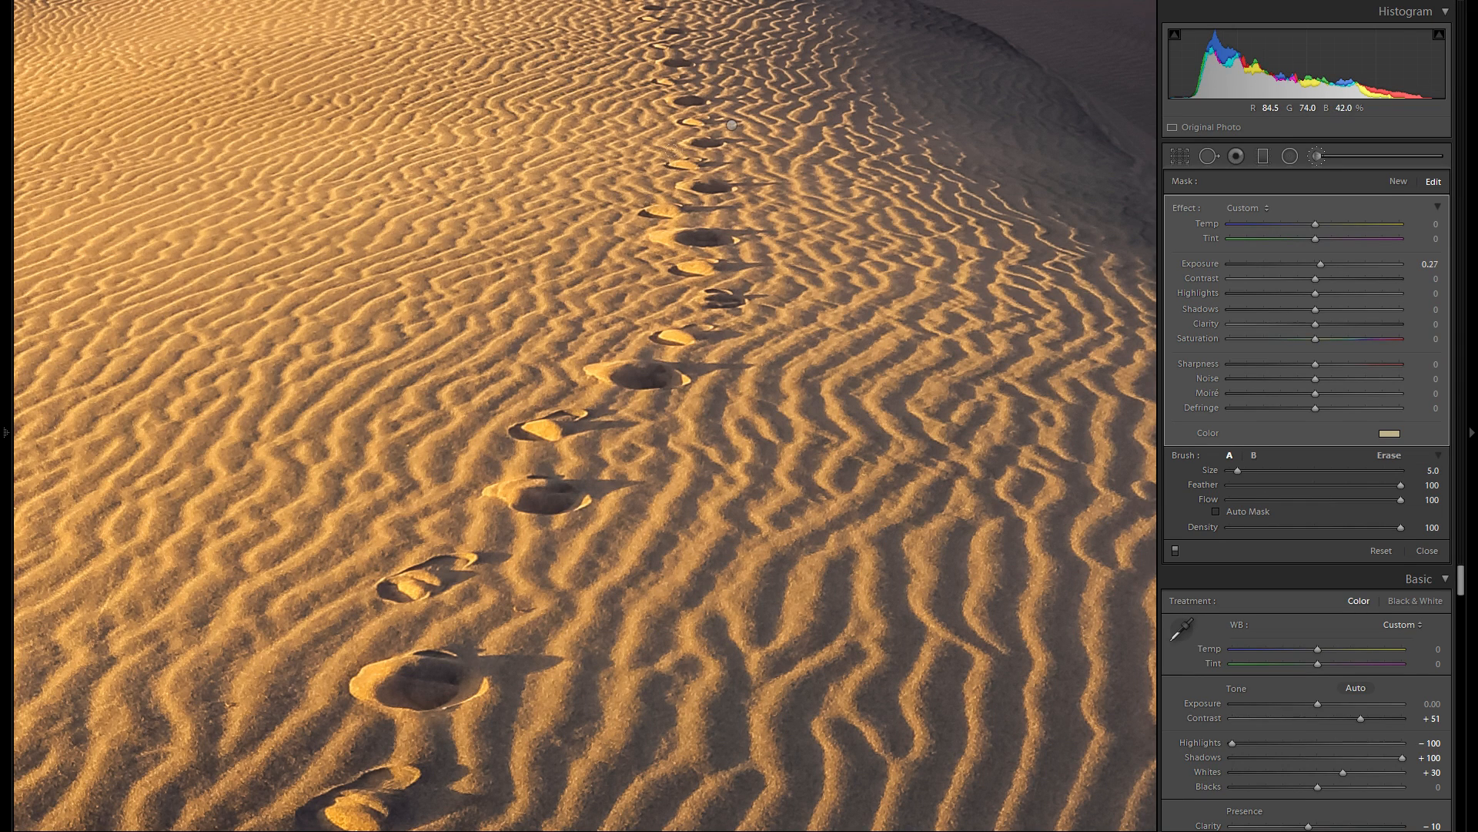
left_click_drag(462, 665, 713, 175)
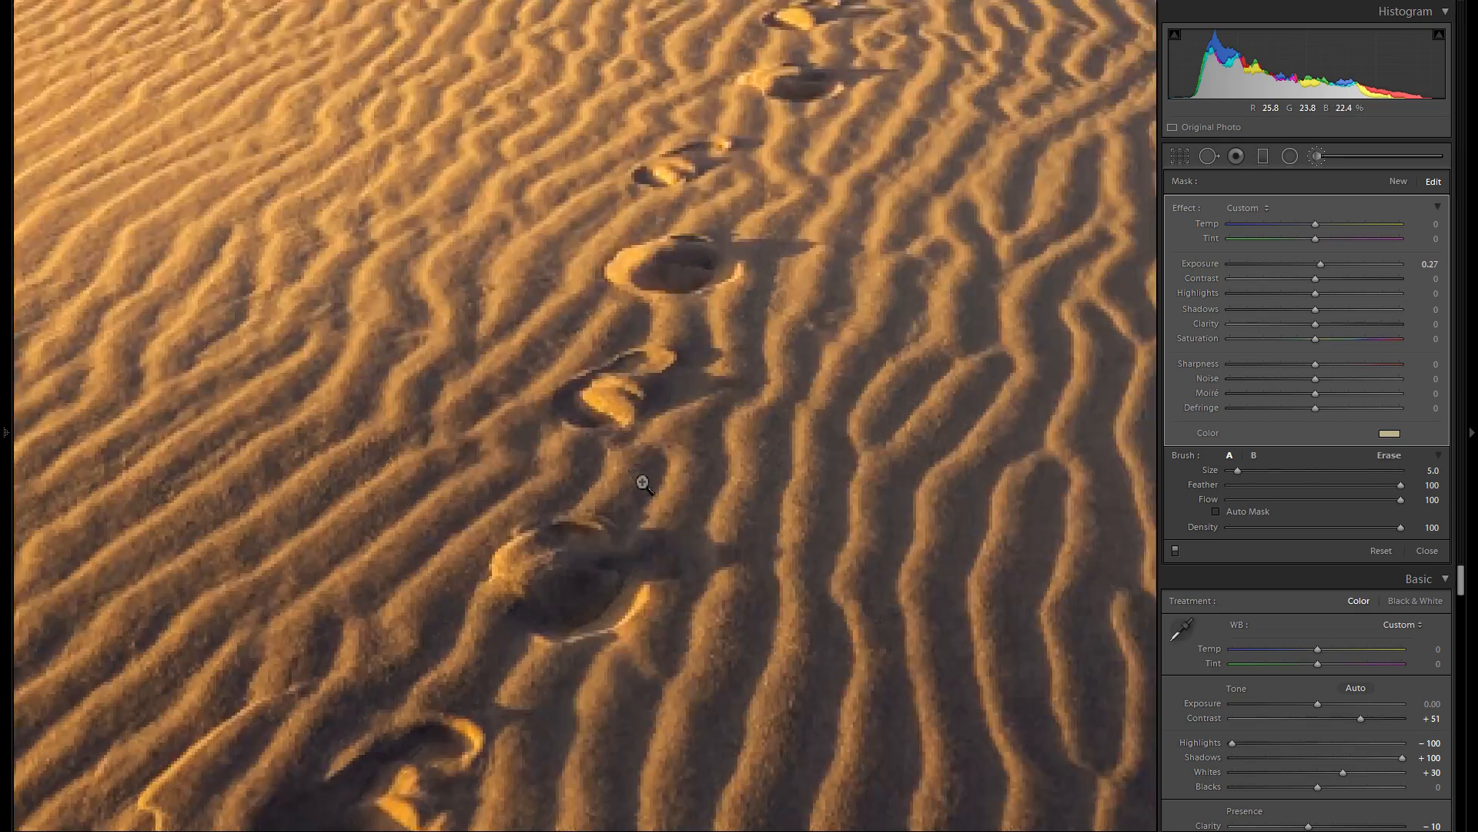
left_click(643, 483)
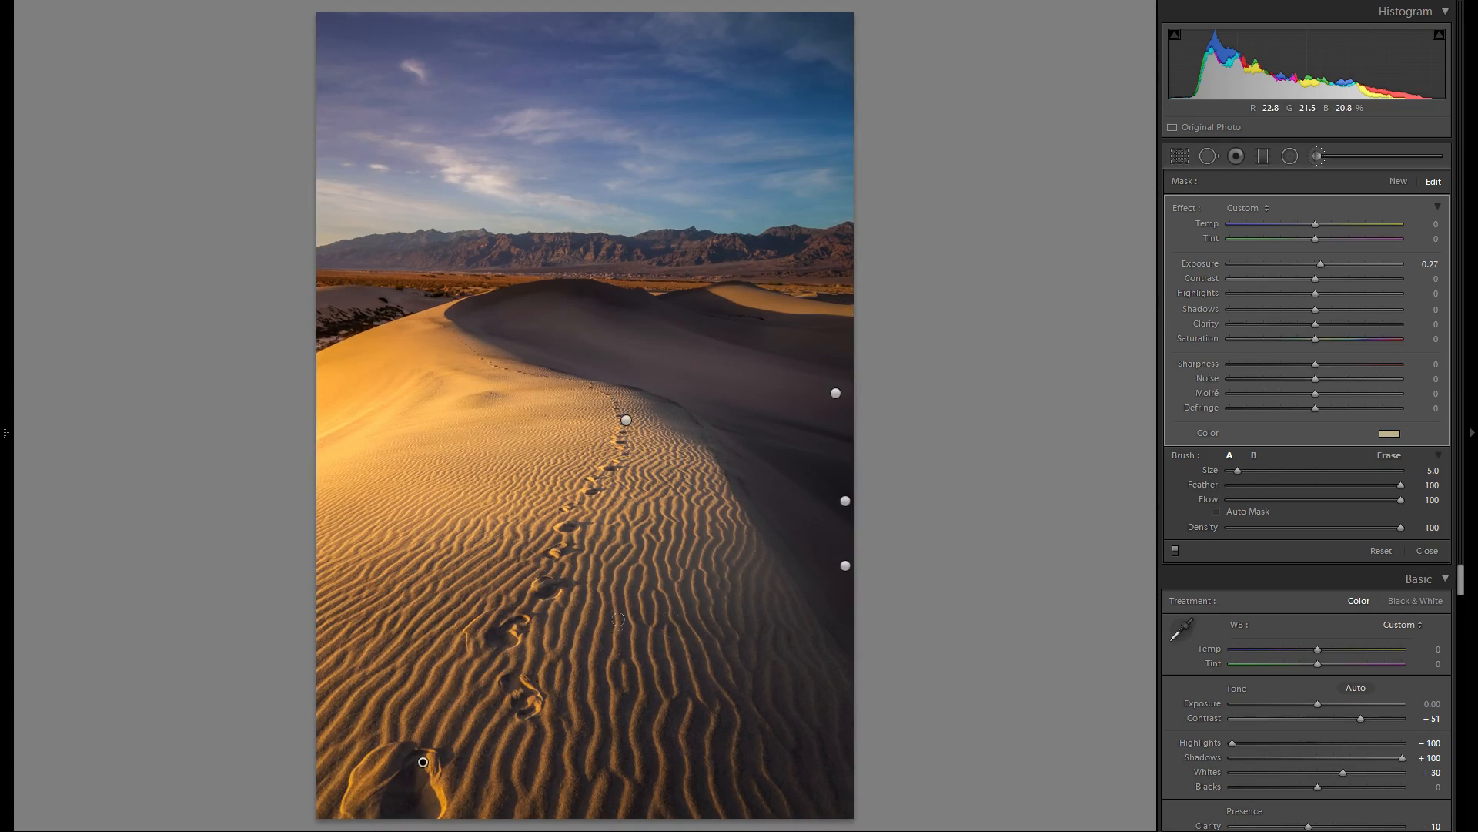
- Delete the footprints' brush adjustment to compare the photo without it, and undo the deletion
right_click(422, 760)
left_click(443, 785)
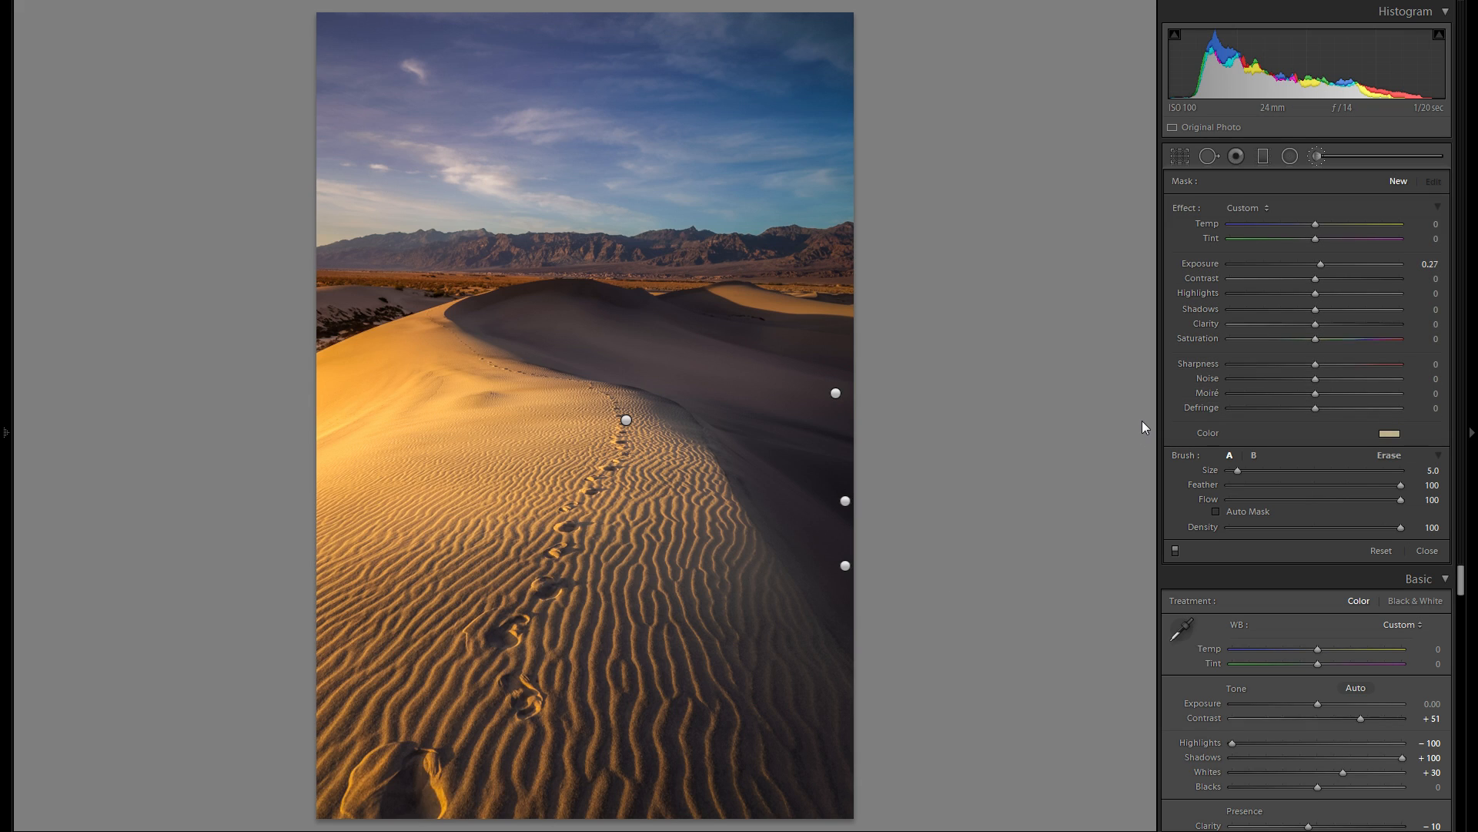
key("ctrl+z")
- Set the footprints' brush adjustment to Exposure 0.38
left_click_drag(1327, 263, 1328, 266)
left_click(422, 763)
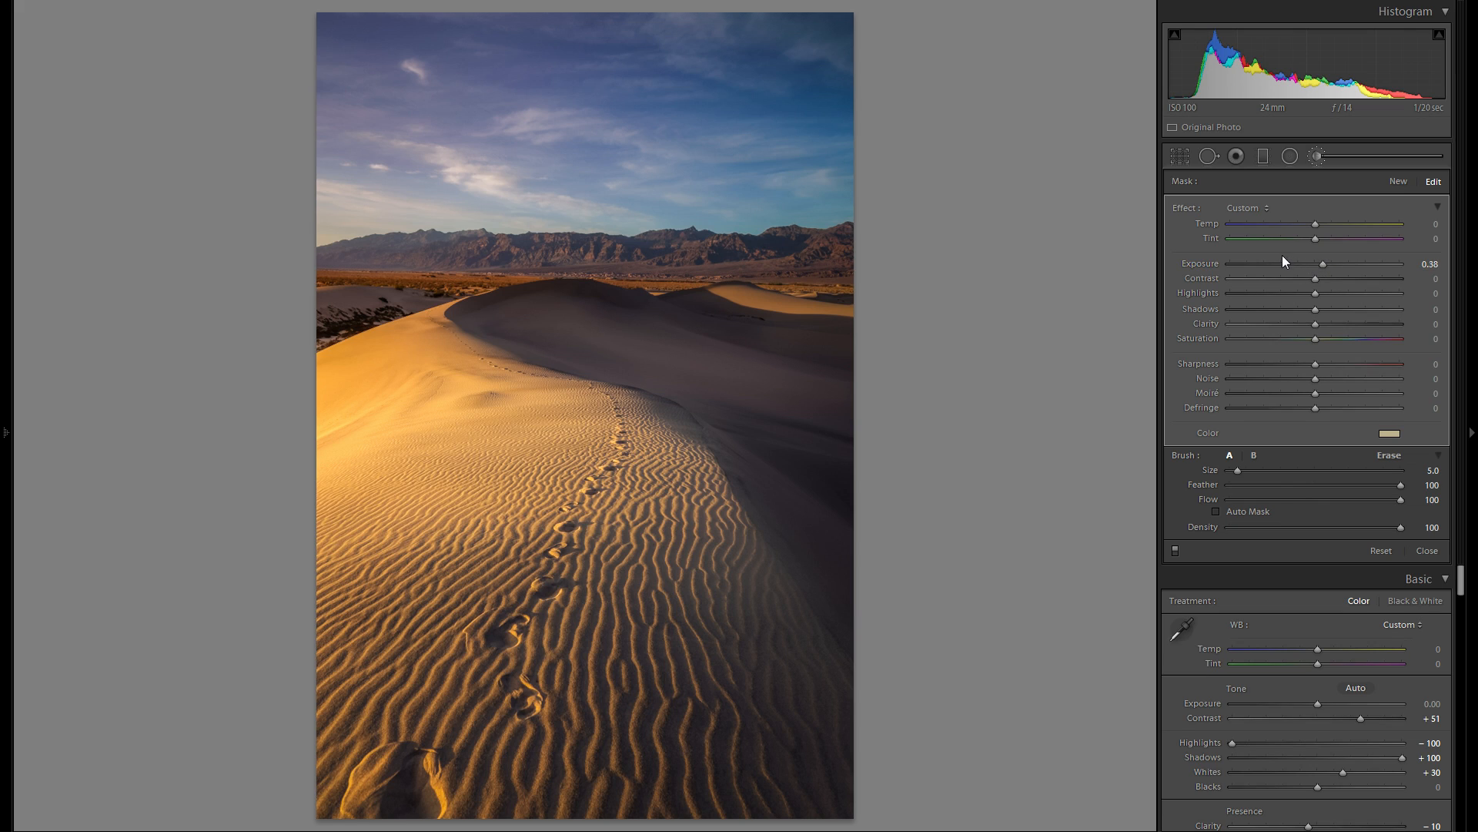
- Try a new untinted brush with Exposure 0 and Contrast 48 at size 15 over the sand ripples beside the footprints
left_click(1398, 181)
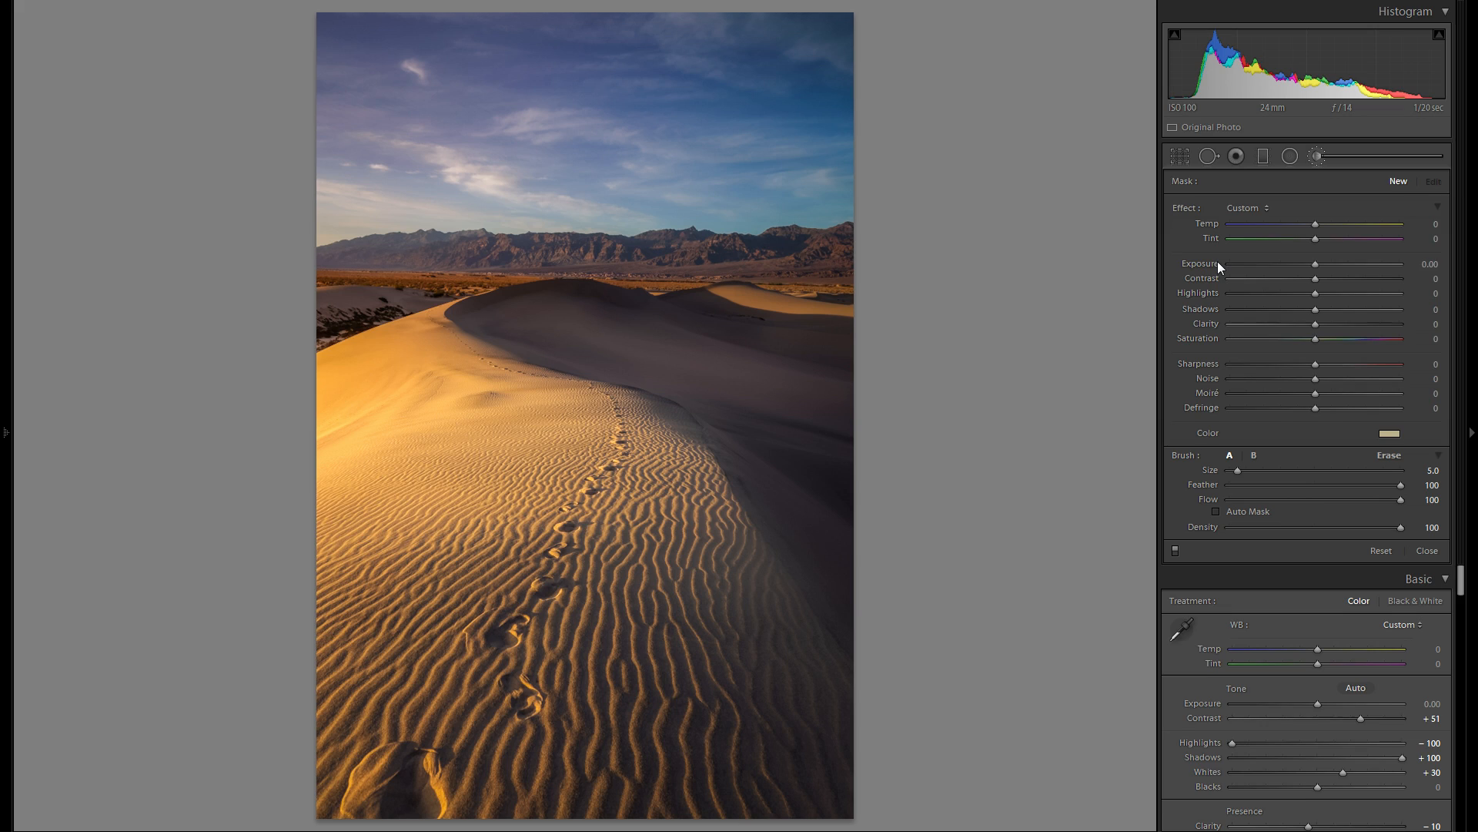
left_click(1389, 433)
left_click_drag(1261, 522, 1238, 522)
left_click(1064, 396)
scroll(597, 532, "up", 5)
left_click_drag(597, 586, 595, 589)
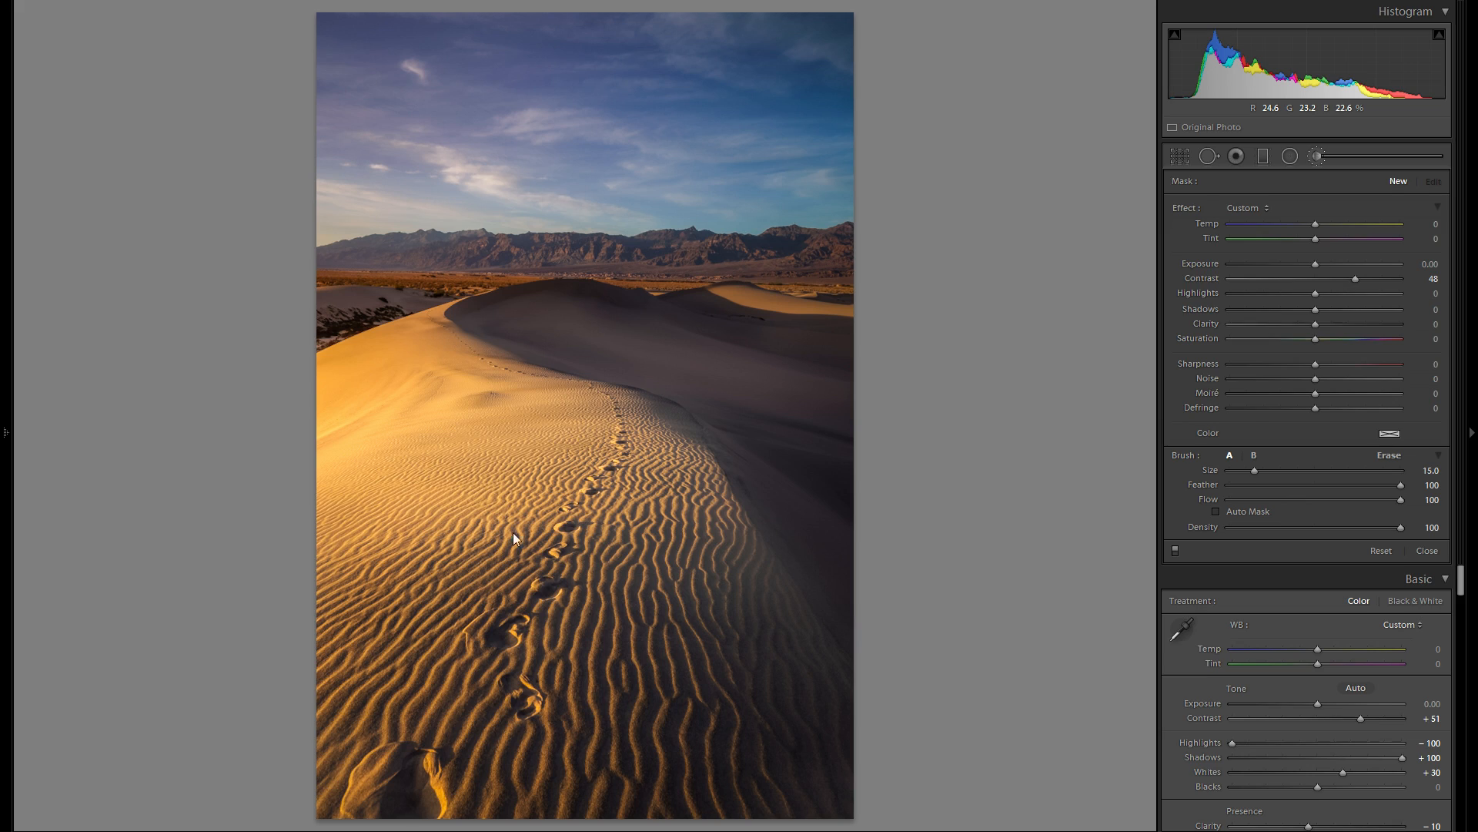
left_click_drag(641, 545, 616, 478)
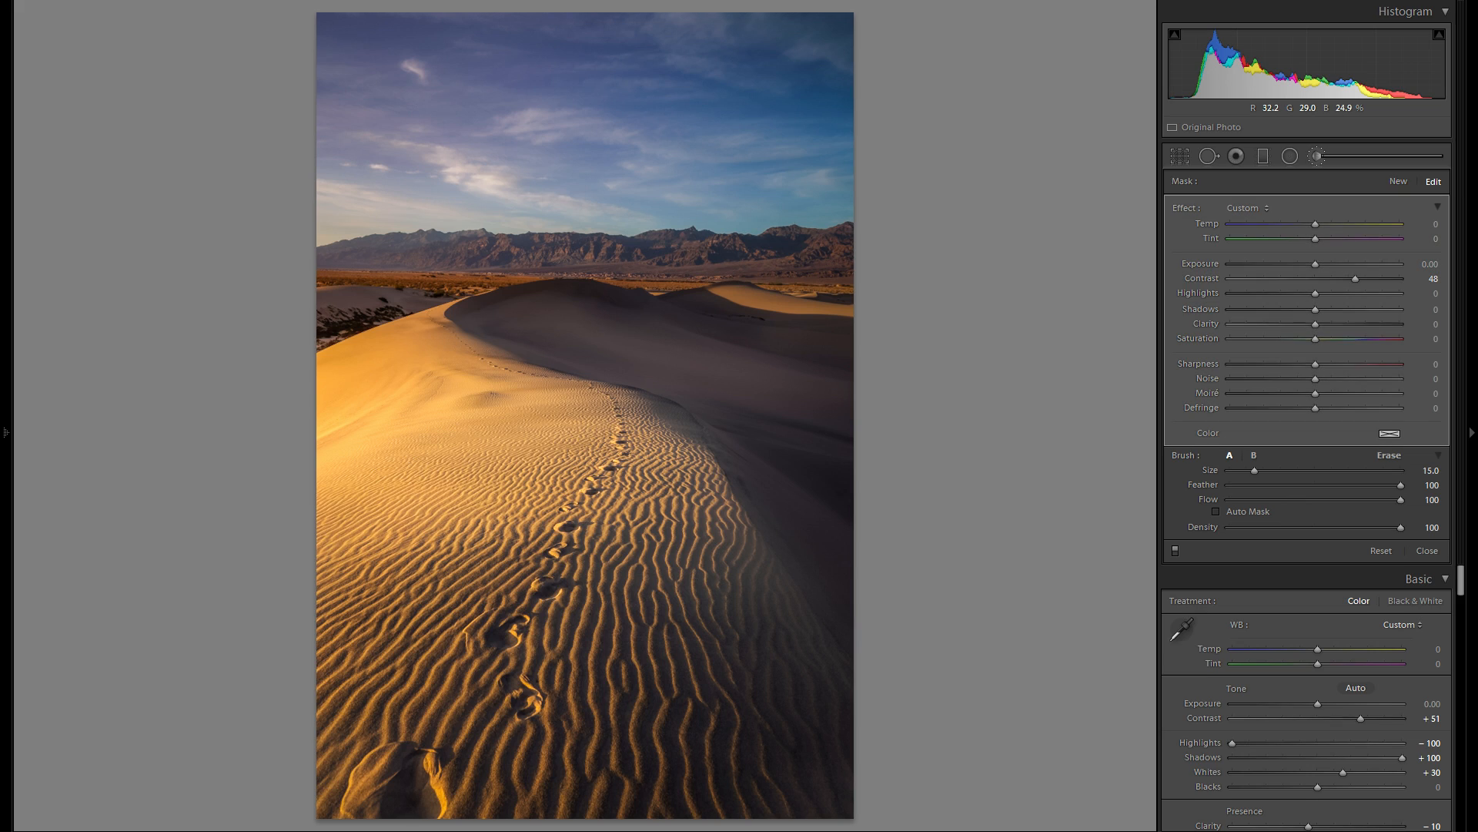
- Delete the contrast brush adjustment from the sand ripples and close the brush
right_click(641, 545)
left_click(678, 578)
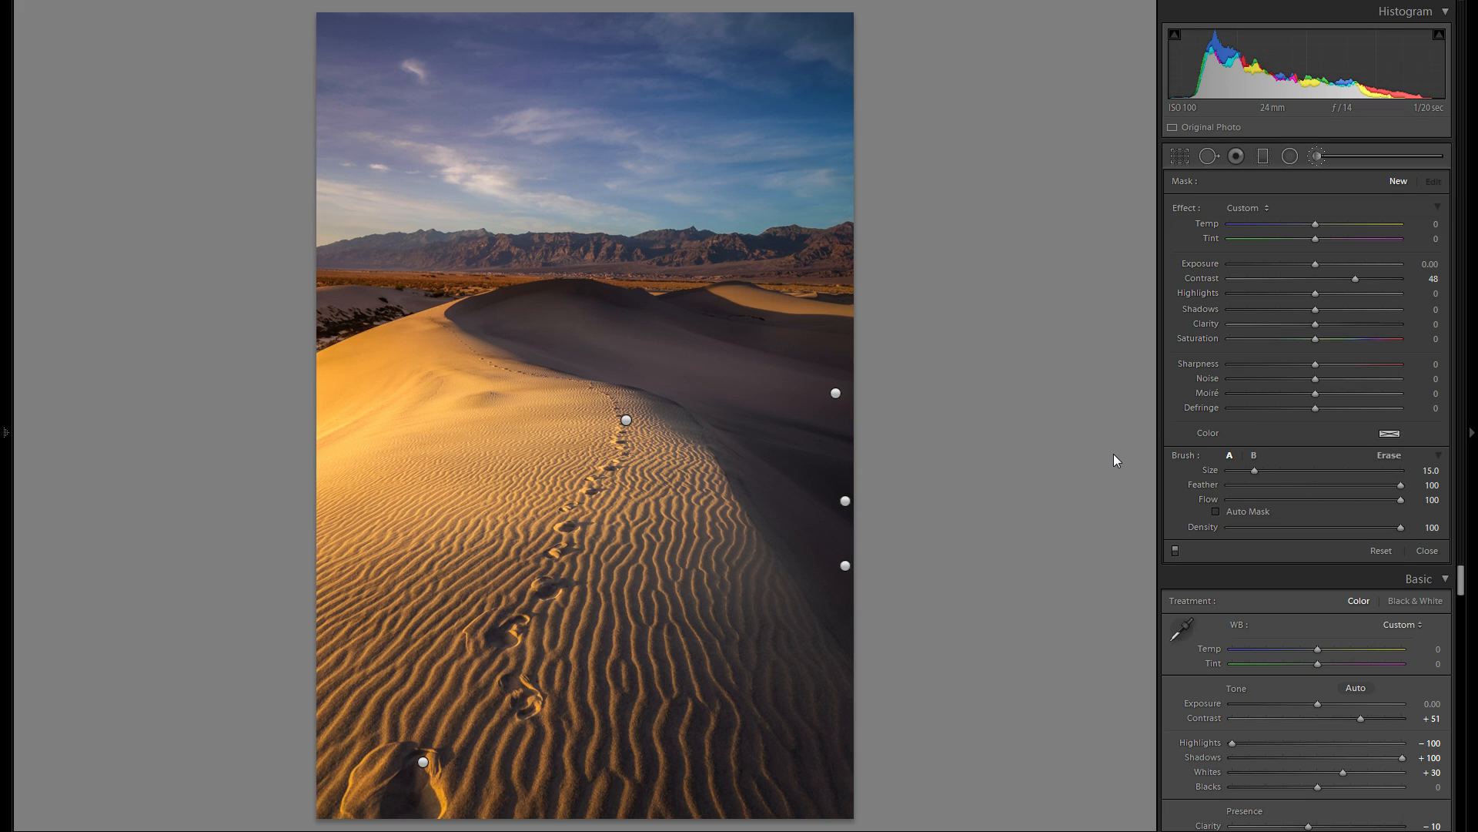
left_click(1320, 153)
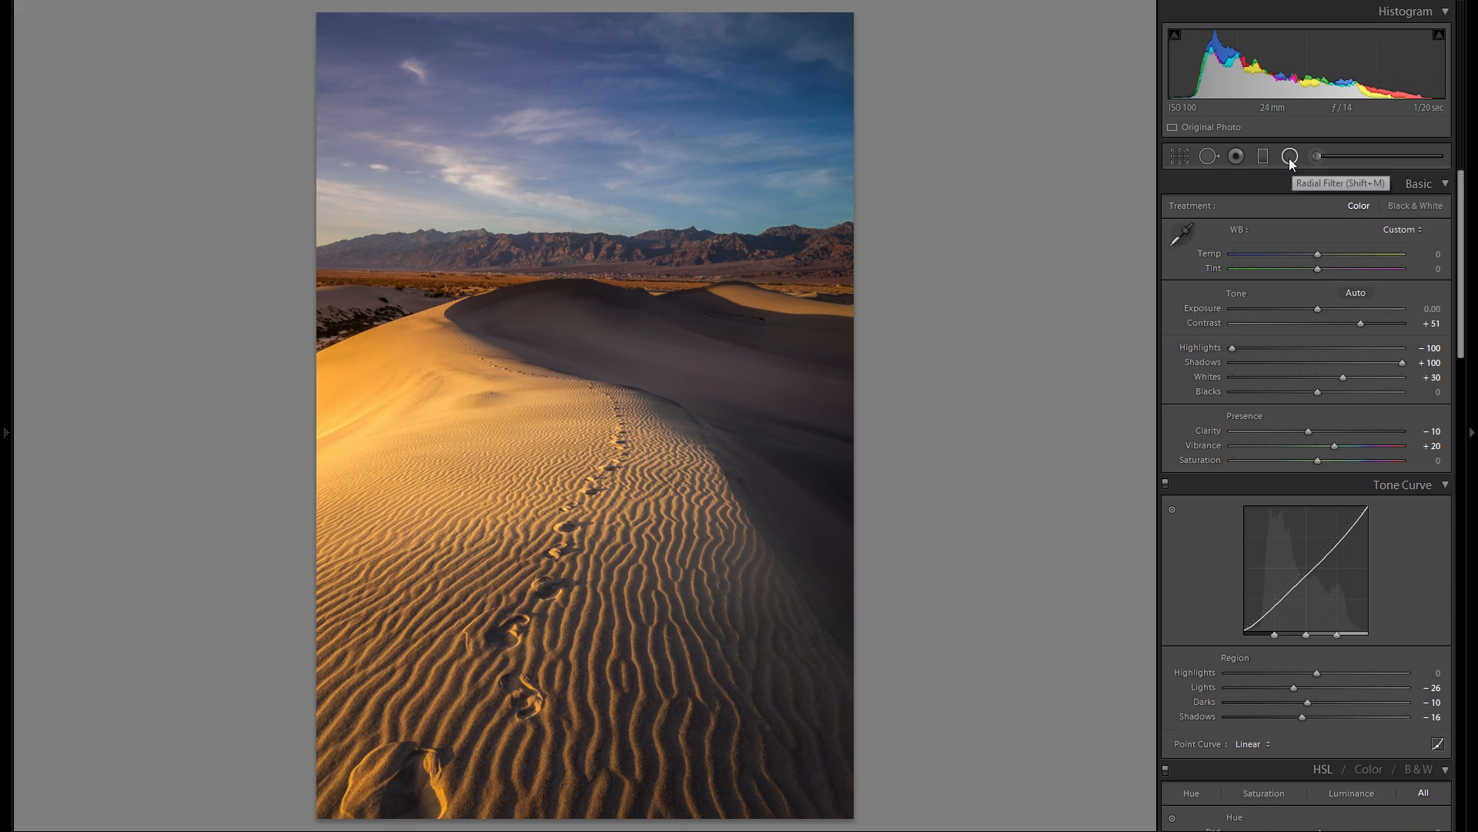
- Draw a radial filter over the distant mountains with Contrast reset to 0 and Exposure at −0.49
left_click(1289, 157)
left_click_drag(512, 261, 741, 290)
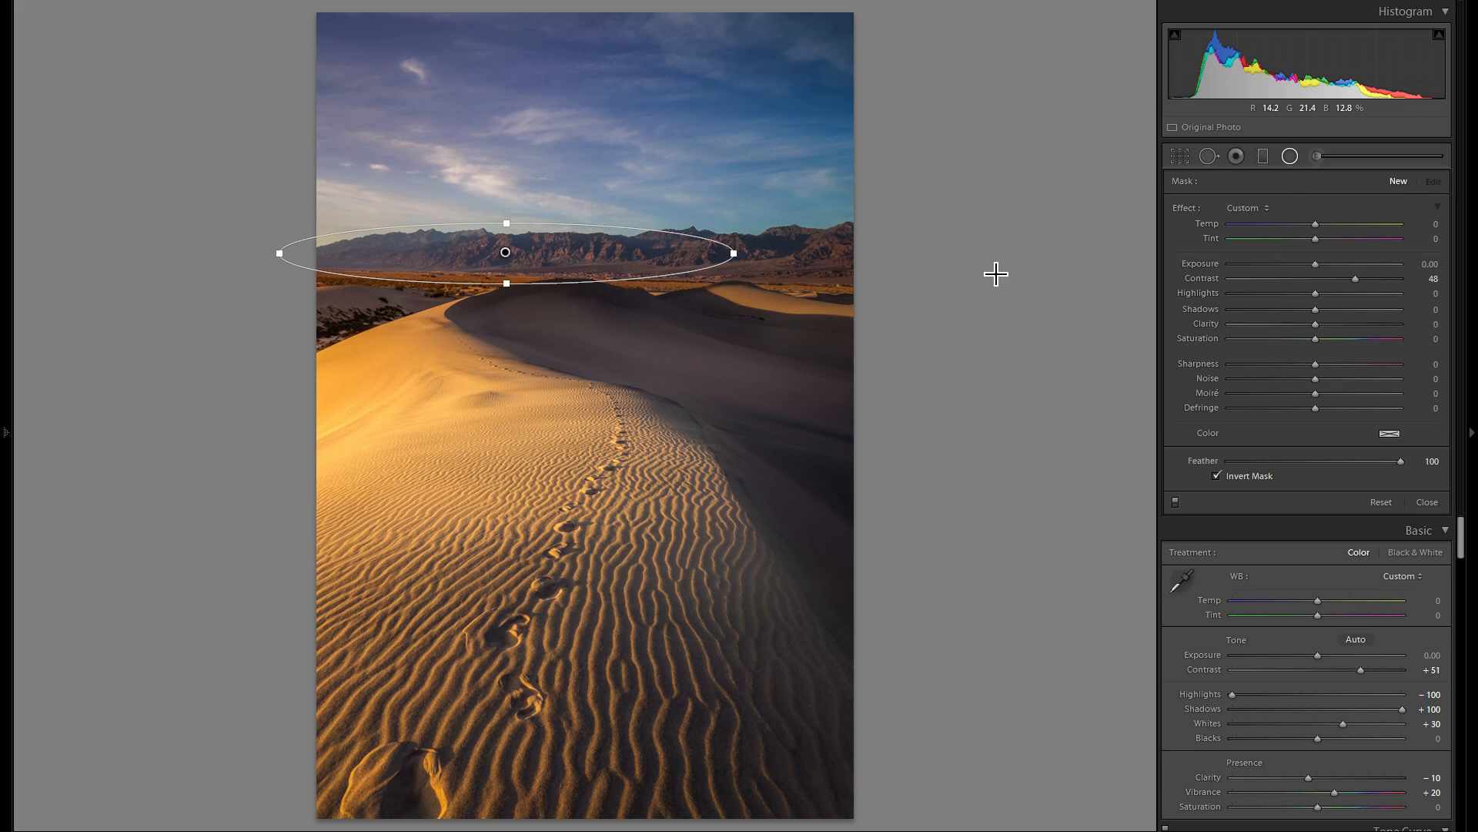
double_click(1194, 276)
left_click_drag(1315, 265, 1304, 263)
- Reposition and widen the radial filter's ellipse to cover the mountains out past the photo's right edge
left_click_drag(508, 251, 698, 252)
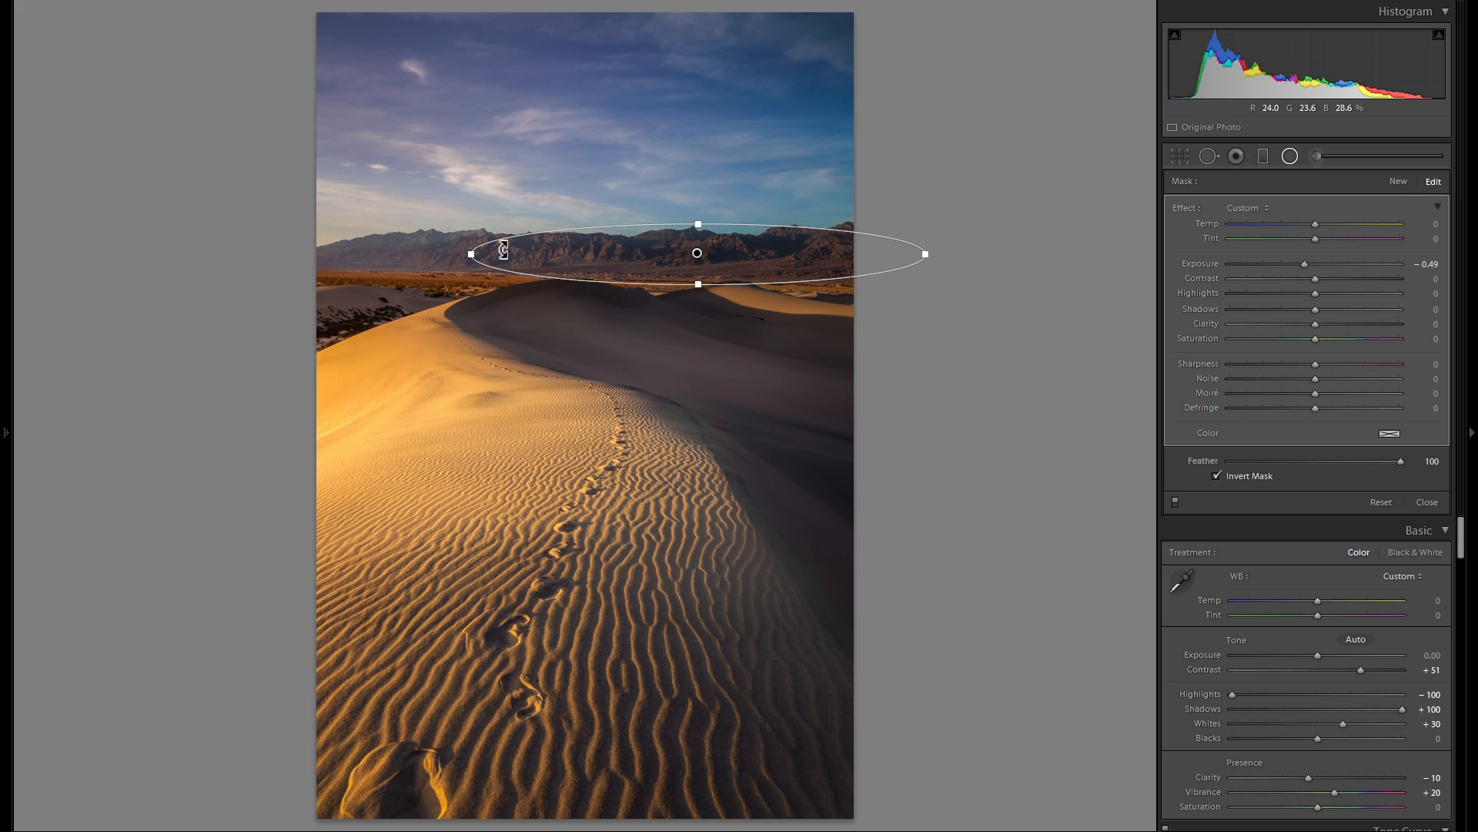
left_click_drag(458, 255, 449, 254)
left_click_drag(699, 284, 730, 273)
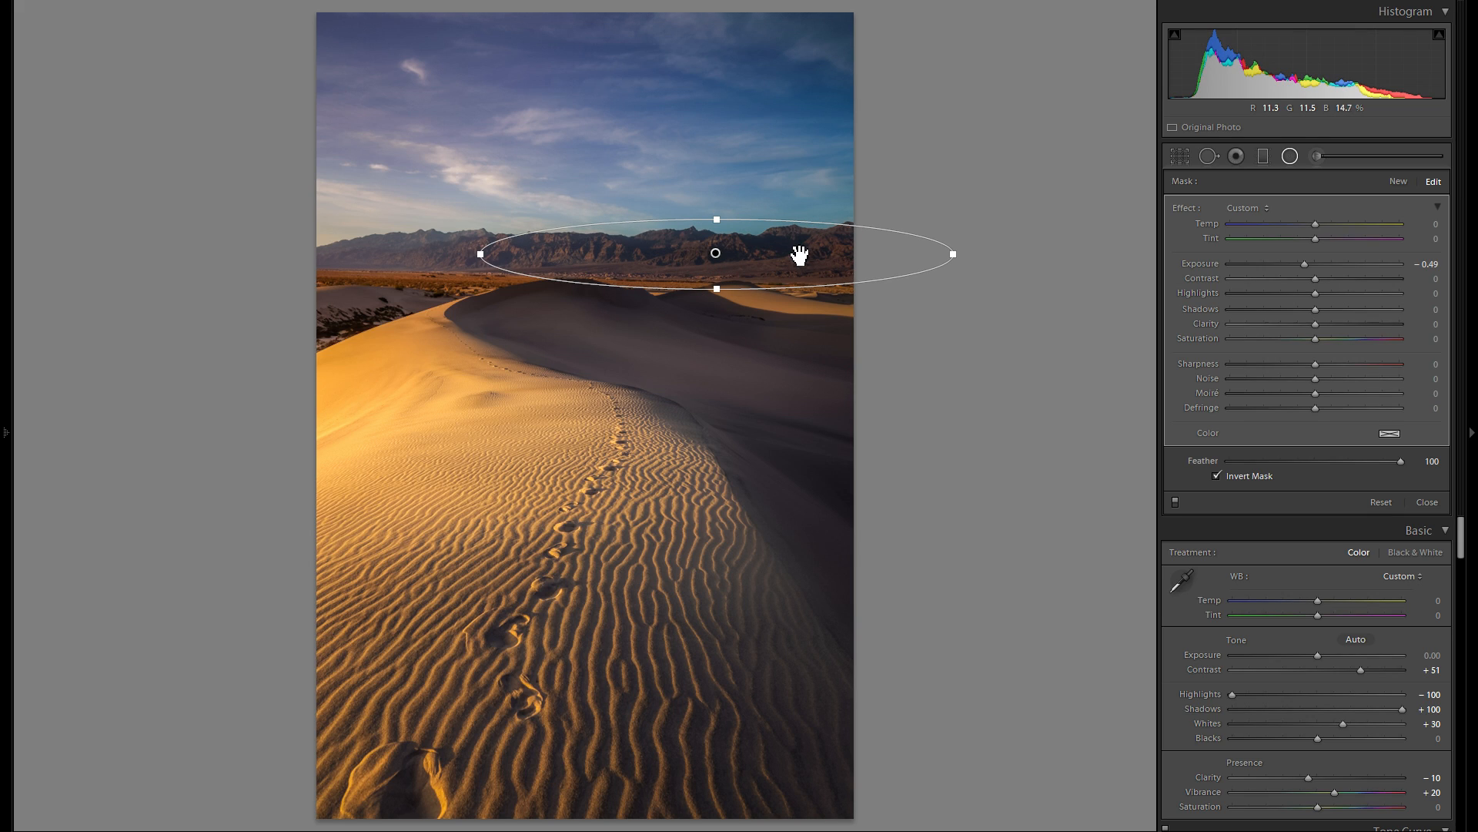
- Duplicate the mountain radial filter, move the copy onto the shaded dunes and enlarge it over the dark slope at the photo's right
right_click(681, 265)
left_click(683, 269)
left_click_drag(650, 288, 636, 332)
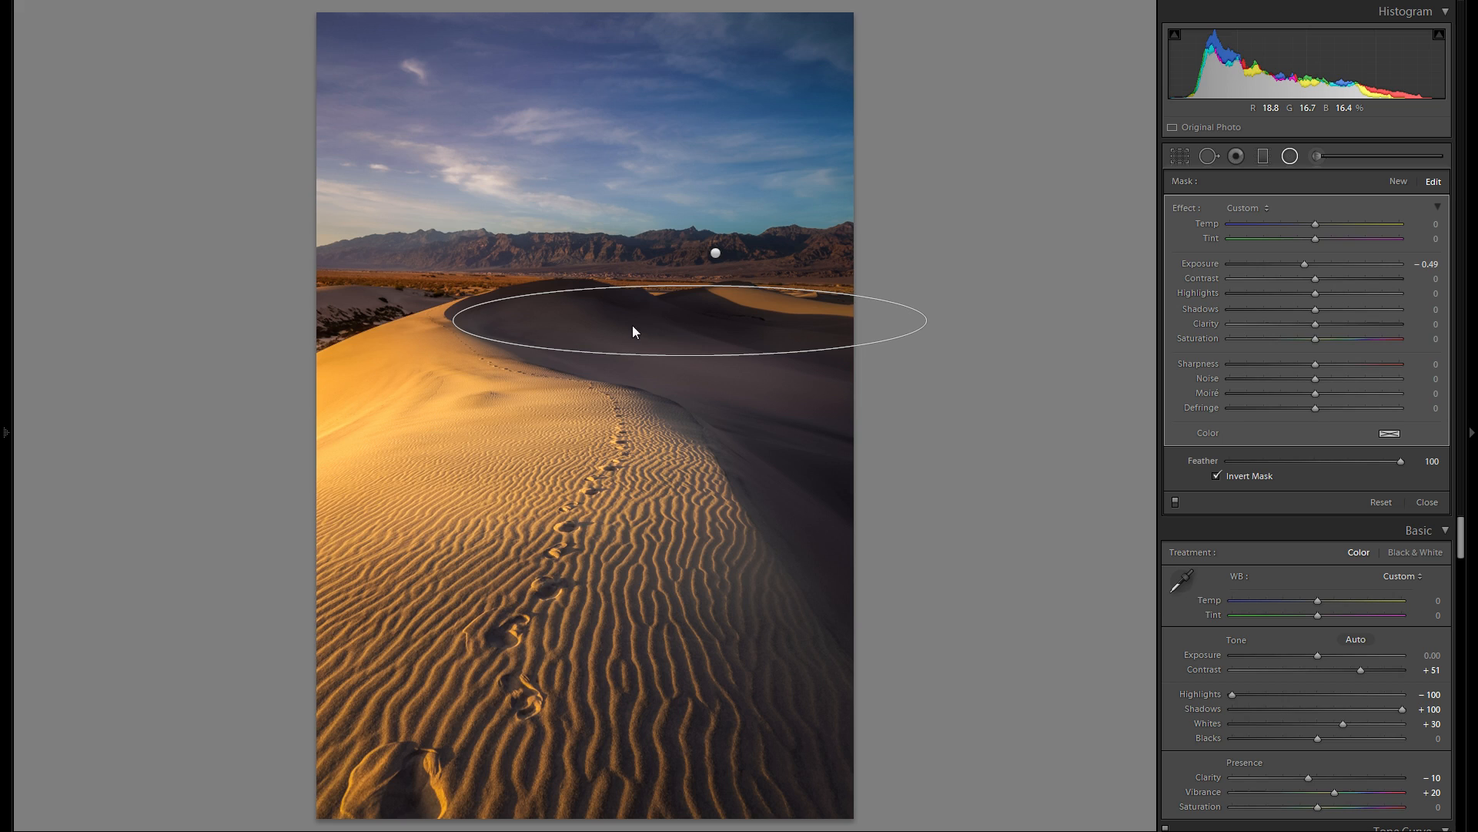
left_click_drag(666, 386, 842, 562)
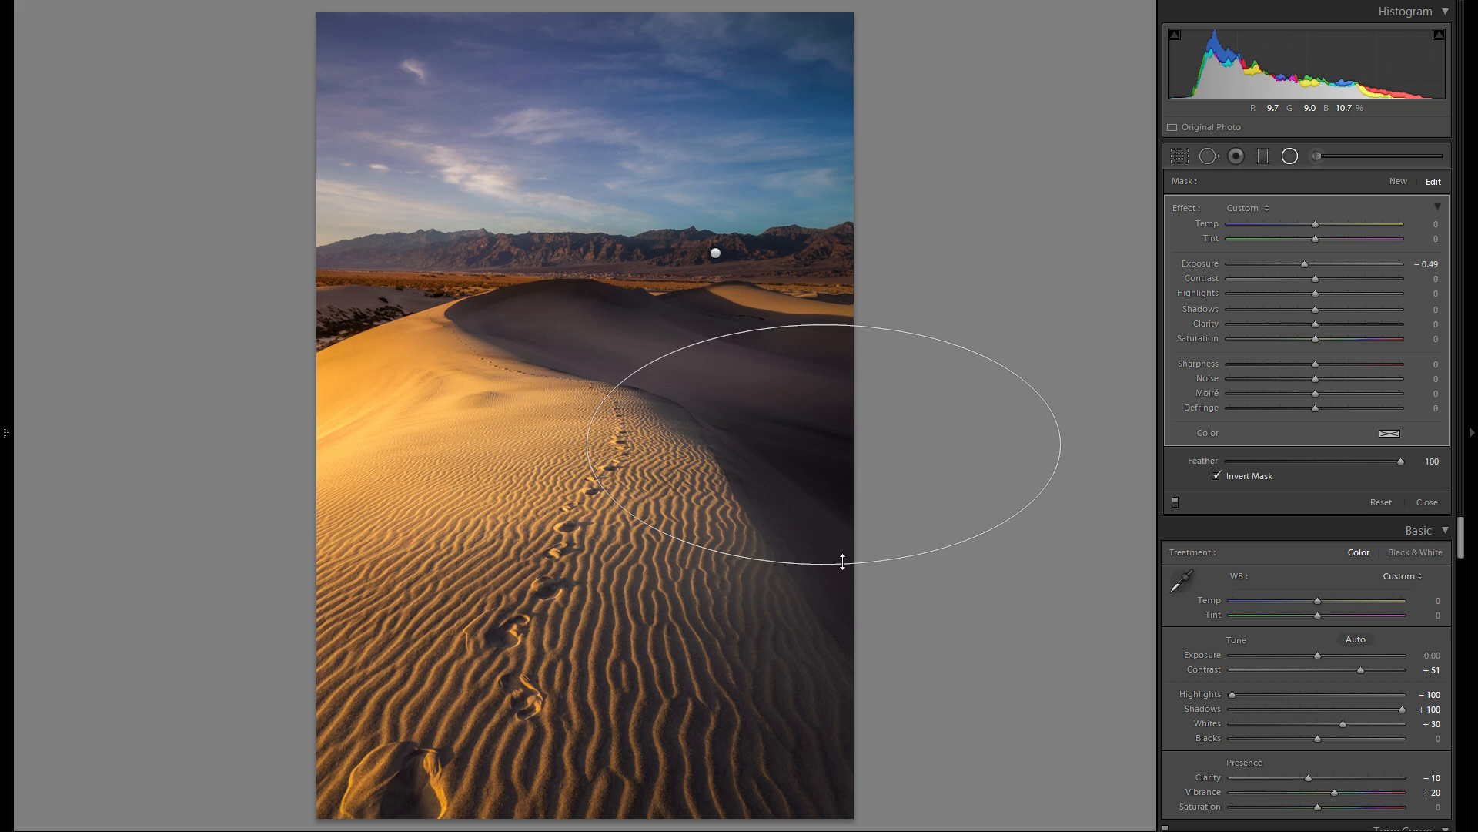
left_click_drag(821, 452, 834, 511)
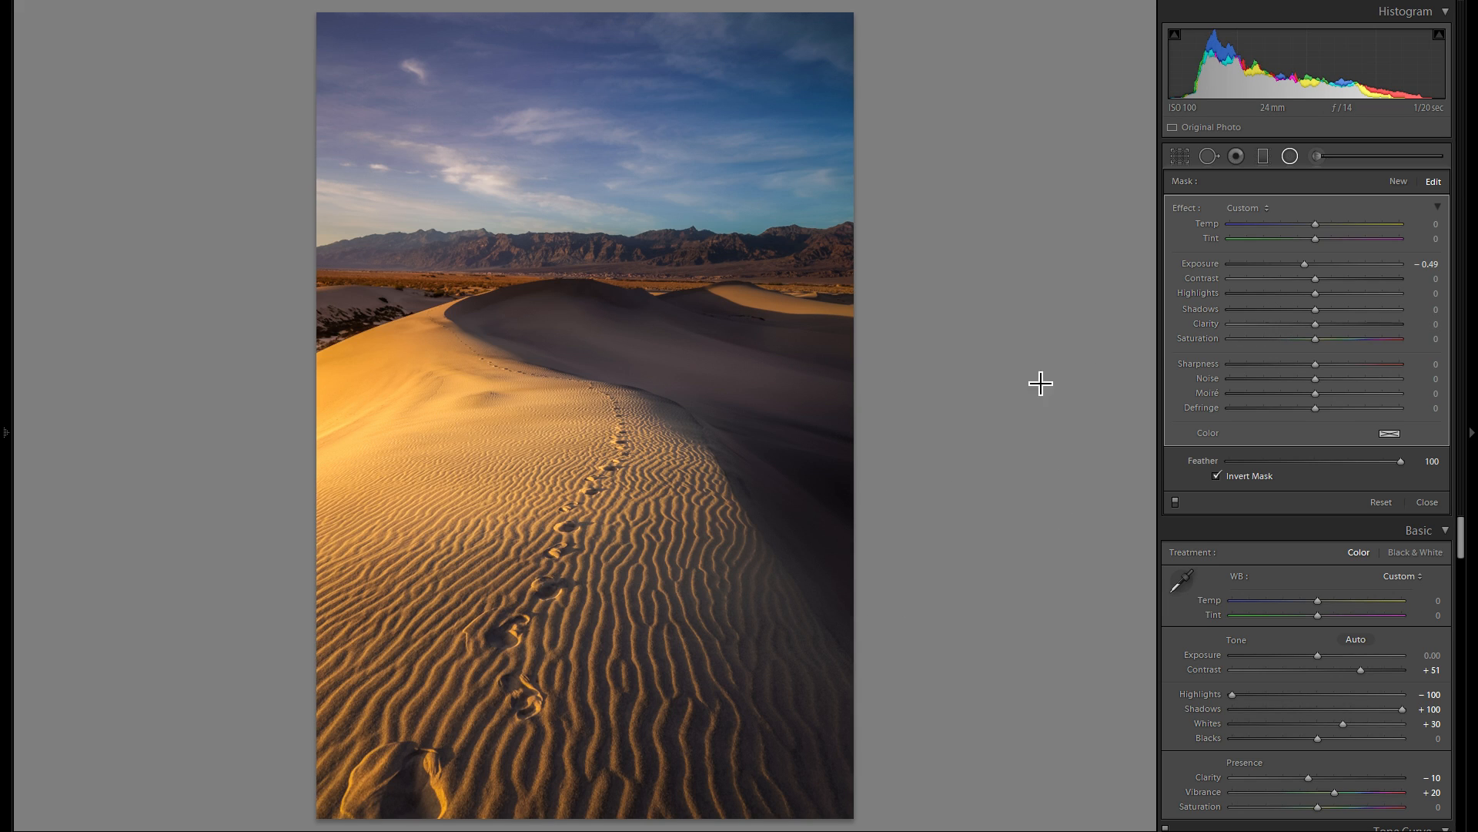
- Move the duplicated radial filter up to the mountains at the photo's right, reshape it and compare the filters off and on
left_click_drag(838, 472, 801, 237)
left_click_drag(782, 291, 910, 261)
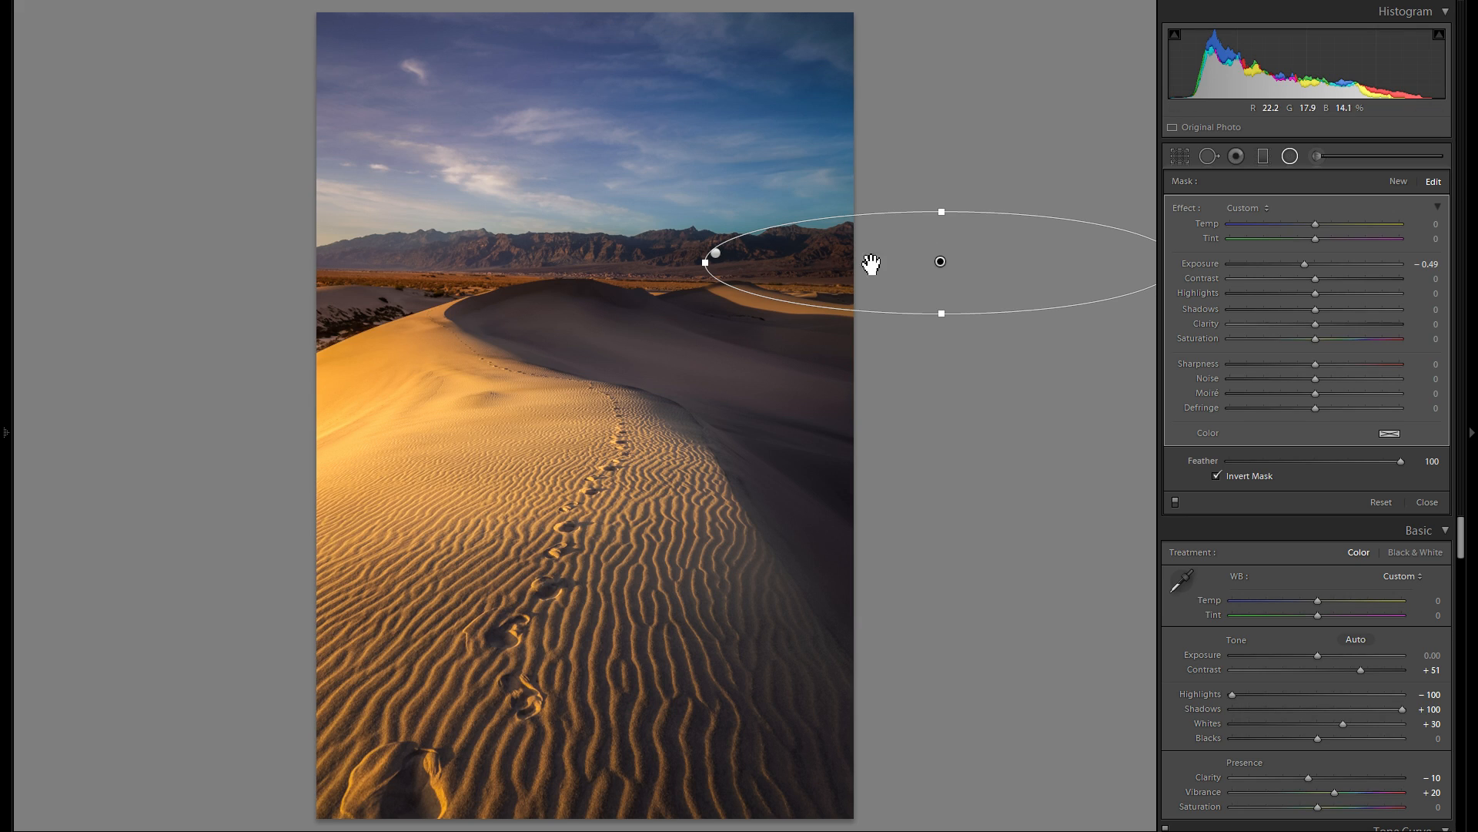
left_click(1175, 504)
left_click(1175, 503)
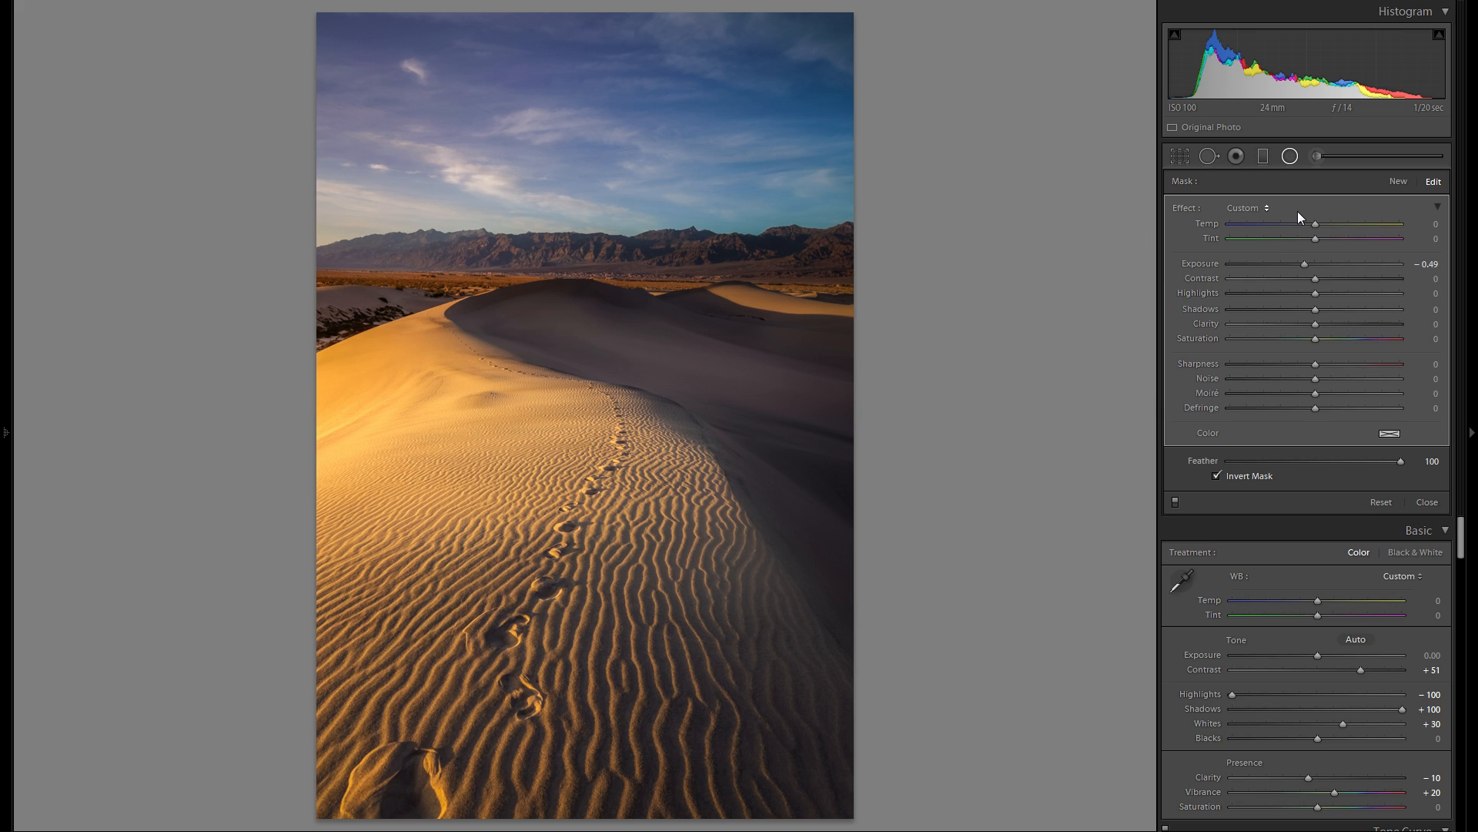
- Draw a new wide radial filter over the sunlit dune with Exposure 0.23 and a warm tan color, hue 42 and saturation 43%
left_click(1398, 184)
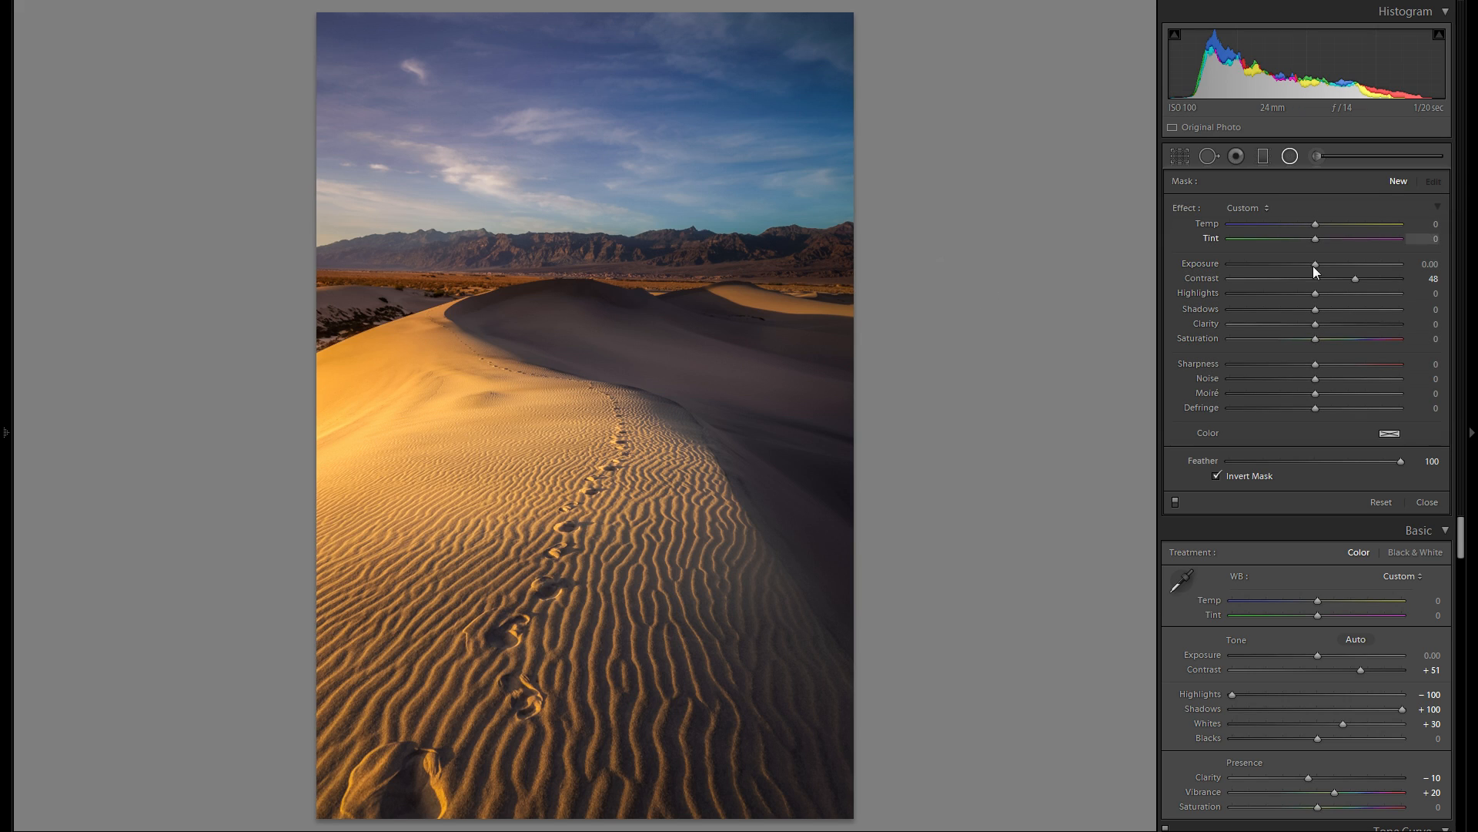
left_click_drag(420, 453, 724, 553)
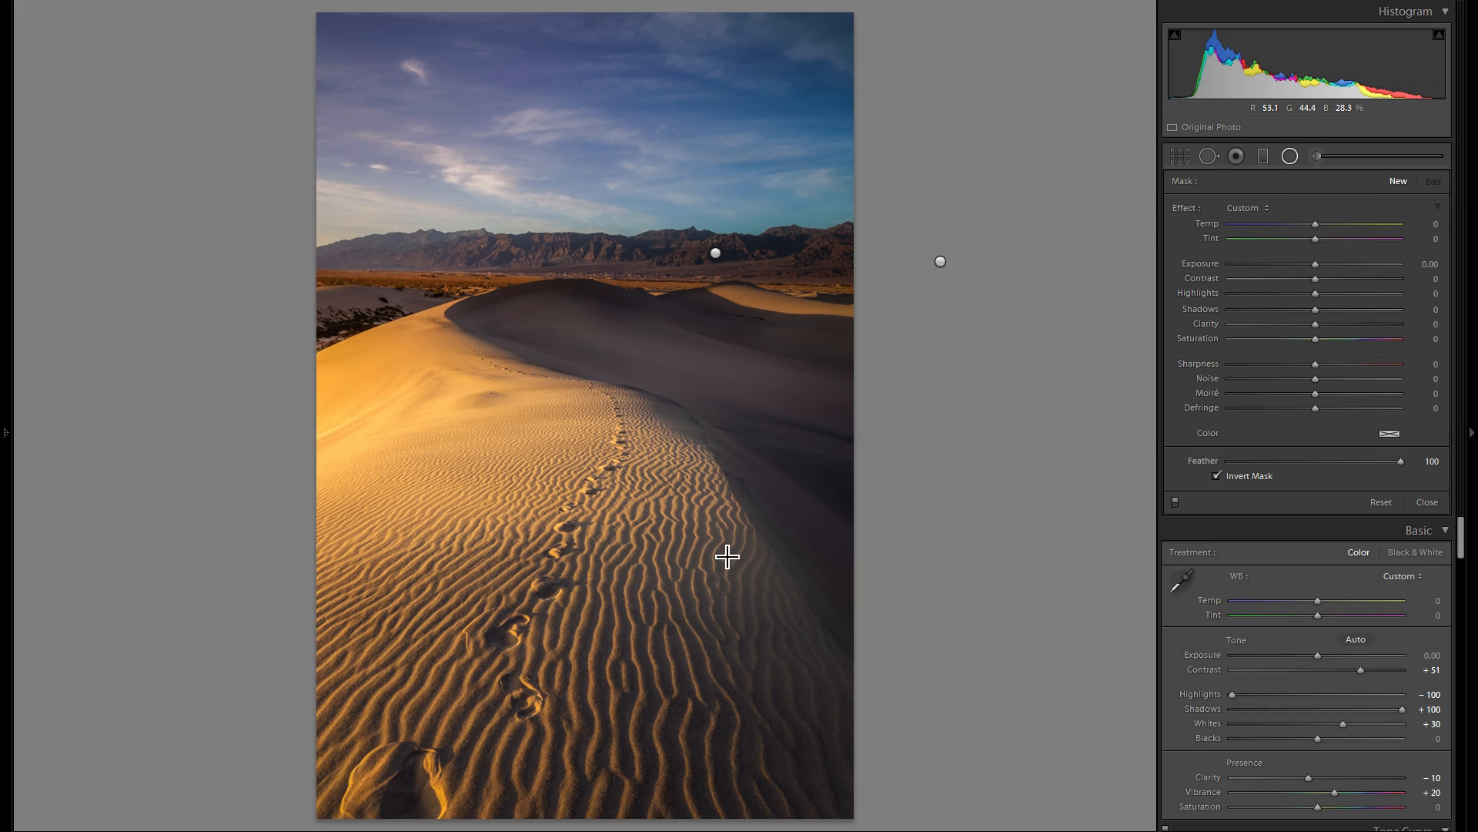
left_click_drag(1317, 264, 1320, 264)
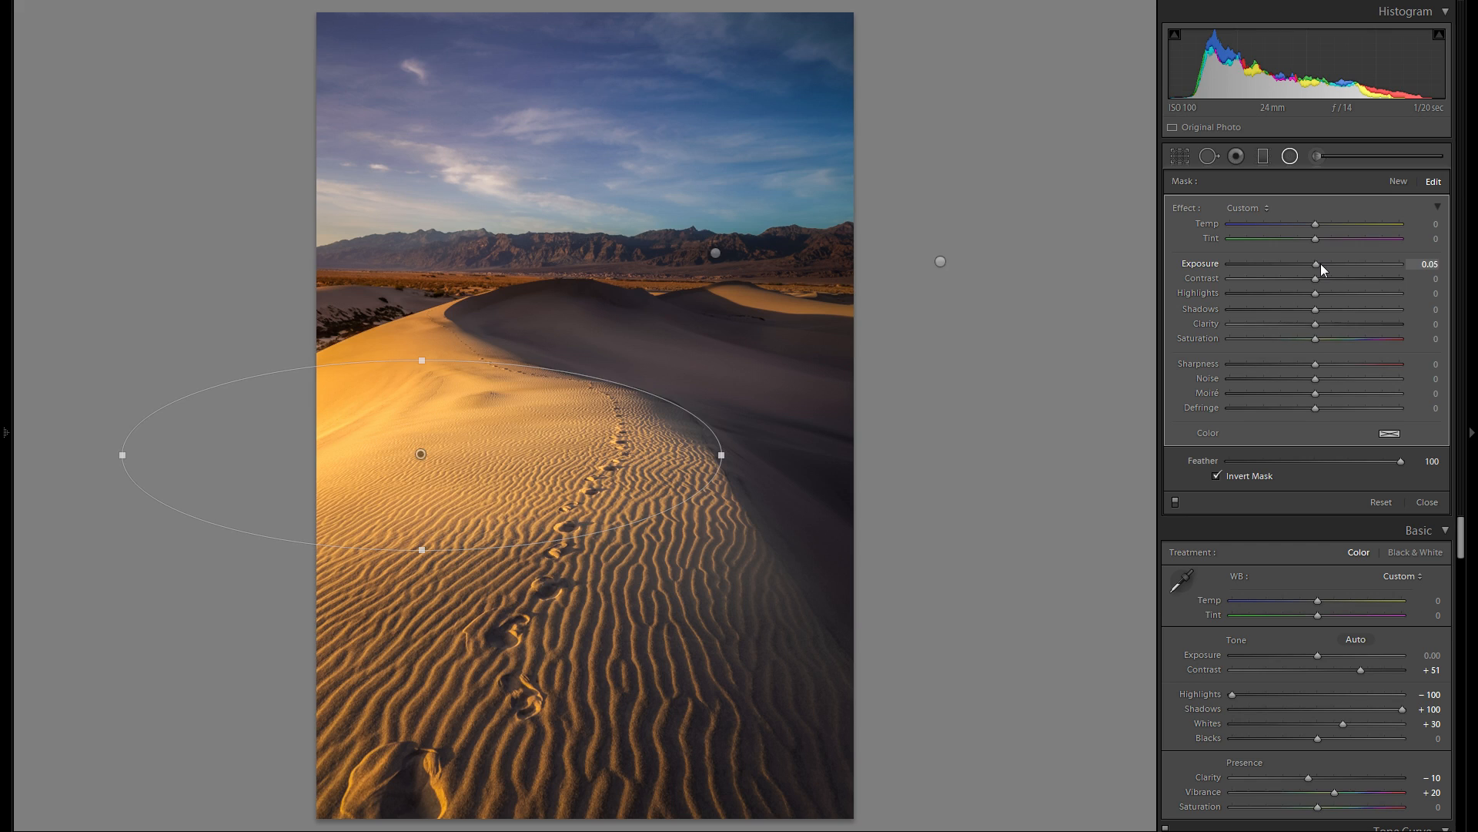
left_click(1388, 435)
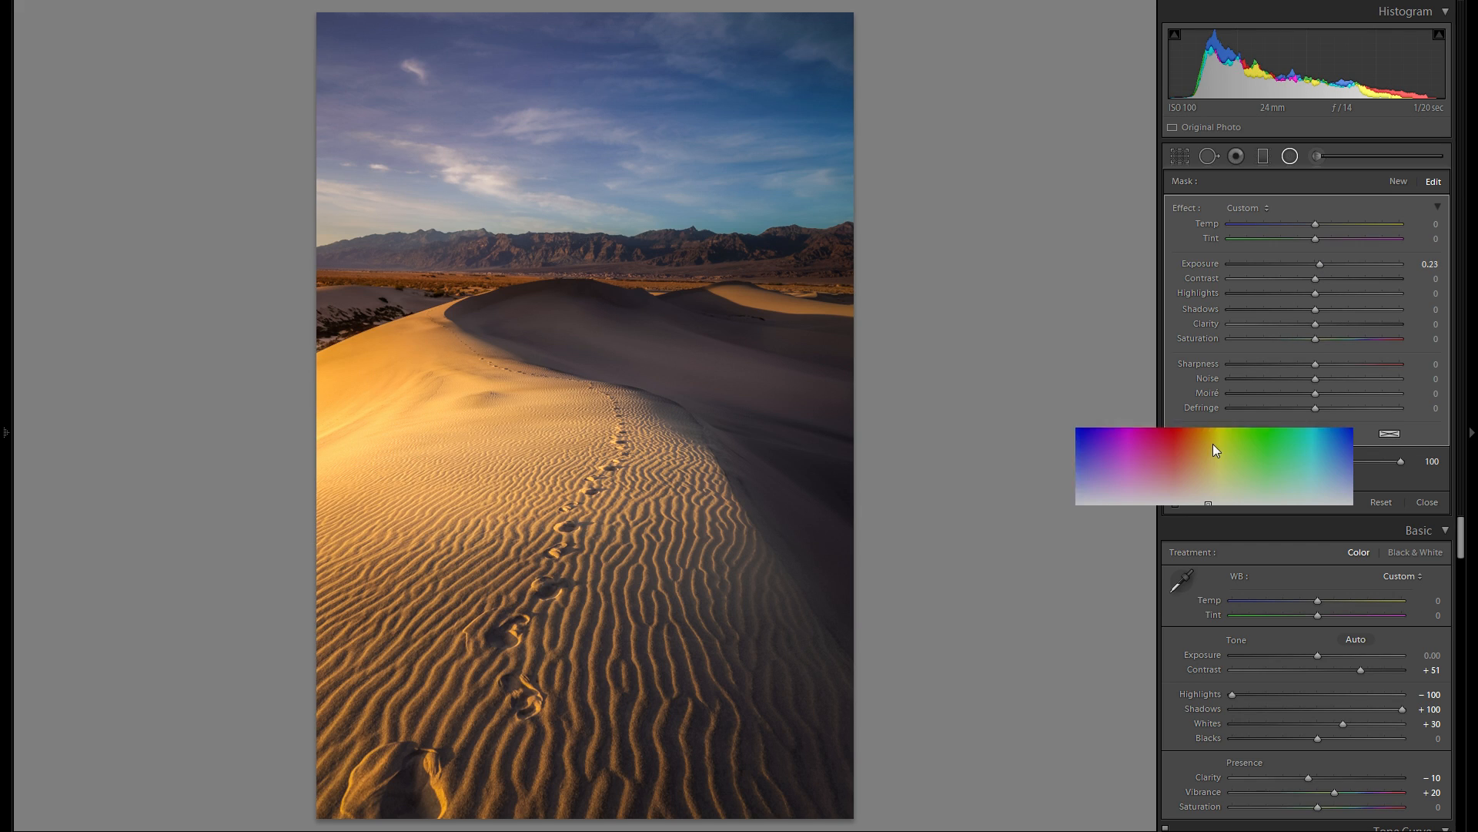
left_click(1206, 469)
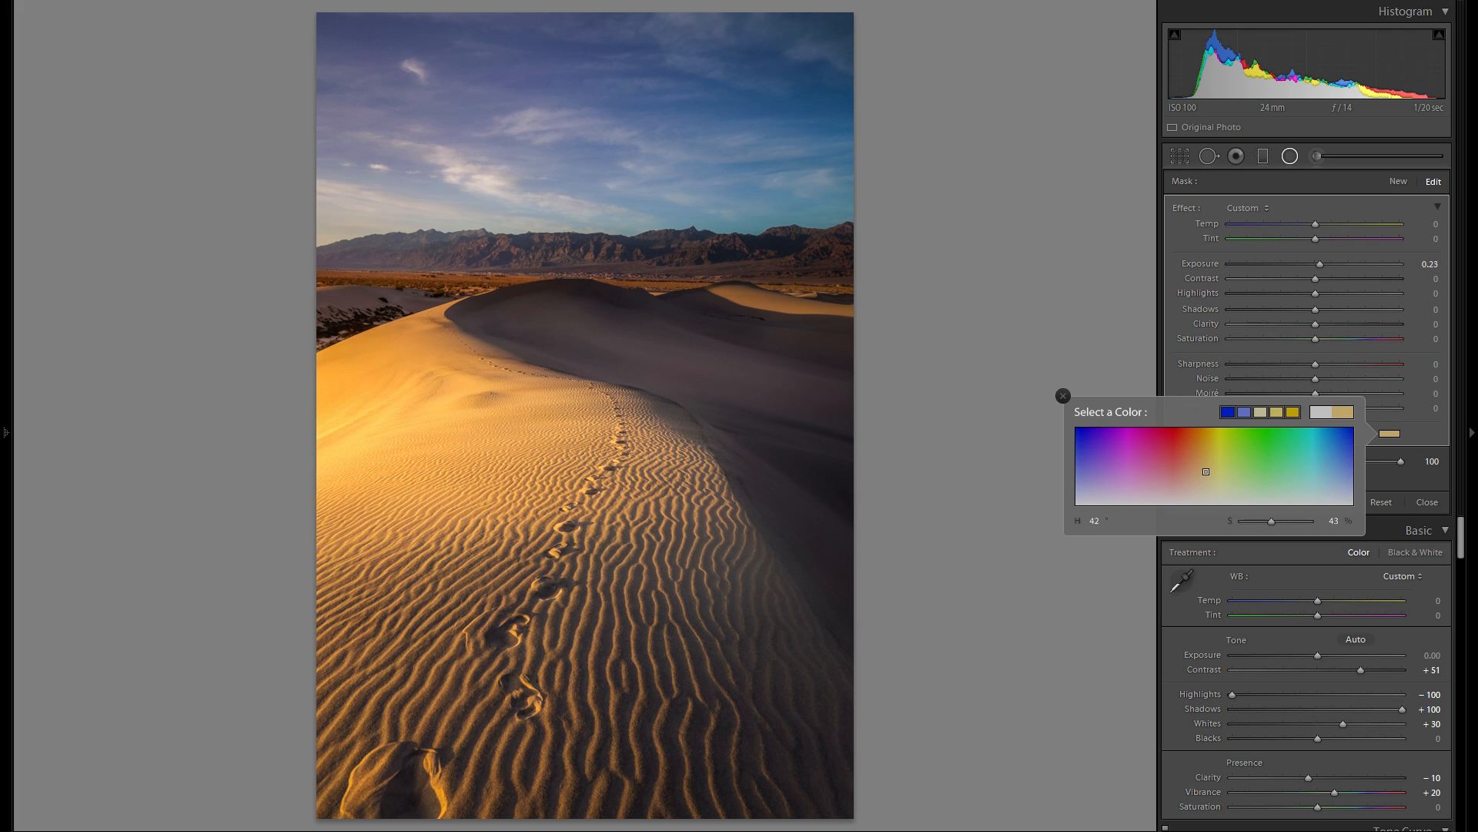
- Move the warm radial filter up to the mountains at the photo's left and shrink it to a flat ellipse around their base
left_click_drag(420, 453, 489, 302)
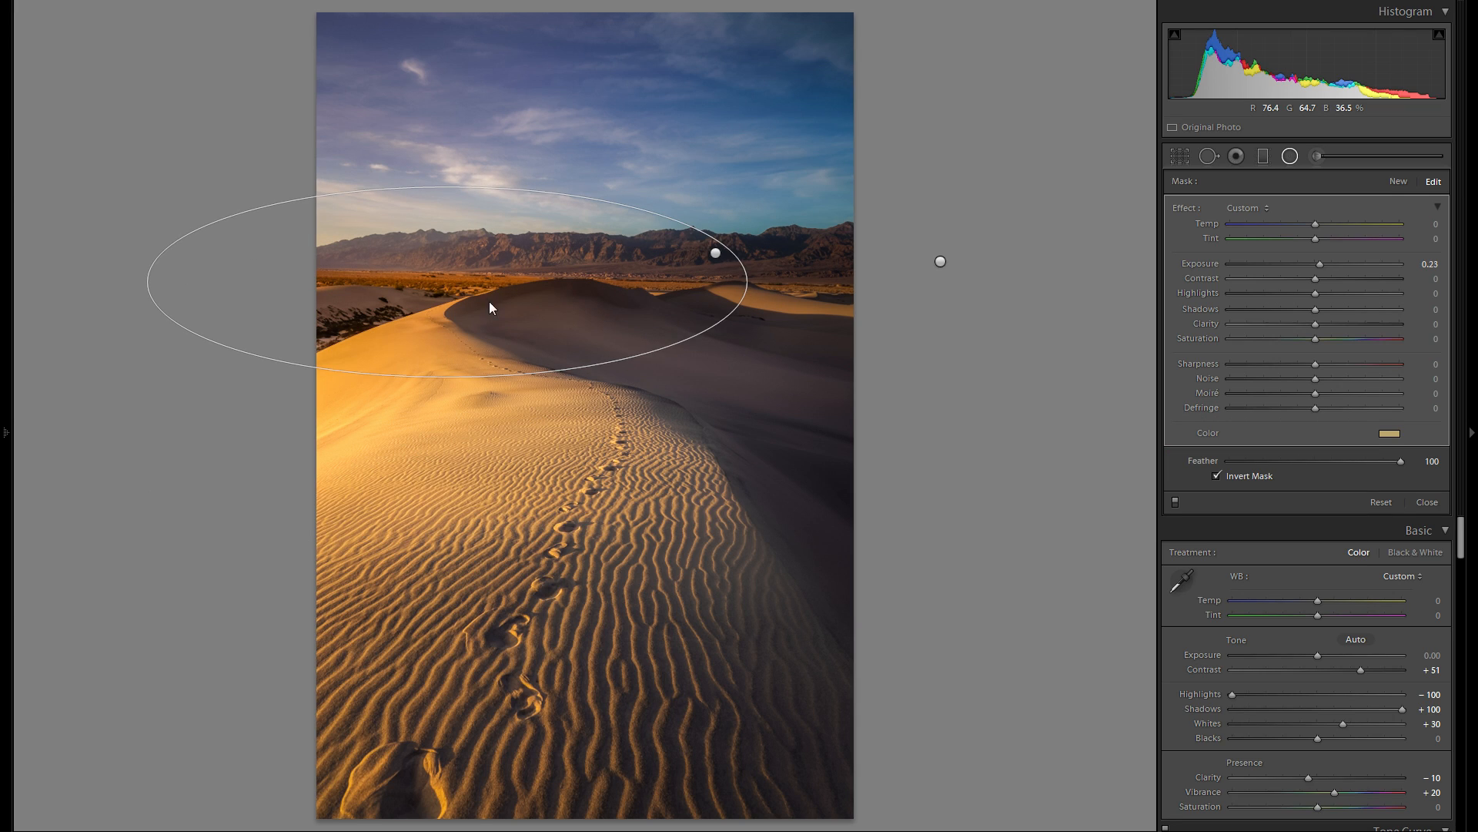
left_click_drag(455, 372, 457, 337)
left_click_drag(513, 286, 493, 265)
left_click_drag(735, 259, 660, 259)
left_click_drag(436, 210, 469, 257)
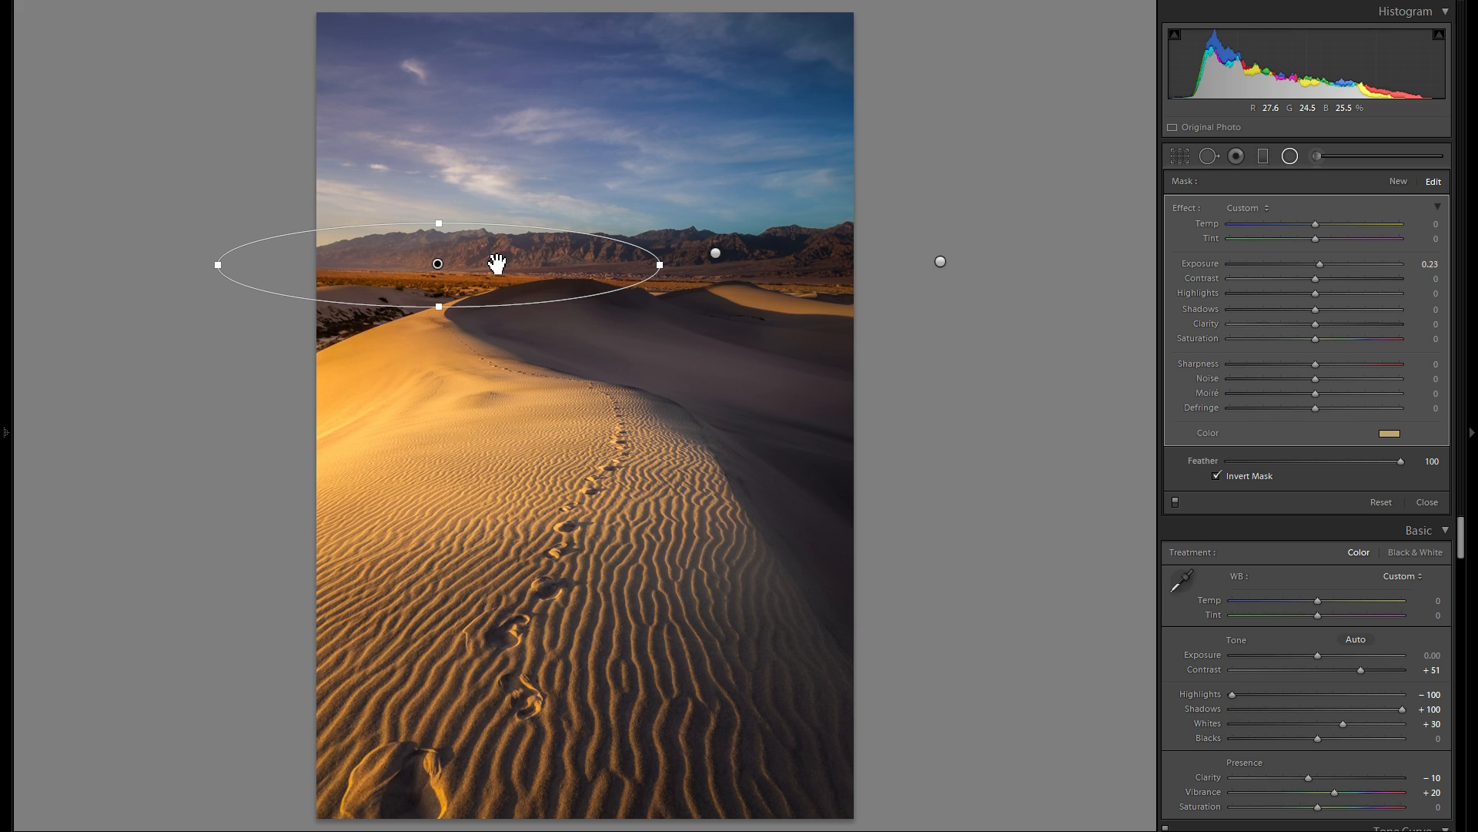
- Duplicate the warm mountain radial filter, move the copy onto the sunlit dune and make it taller
right_click(489, 259)
left_click(519, 269)
left_click_drag(484, 277, 565, 442)
left_click_drag(603, 527, 613, 533)
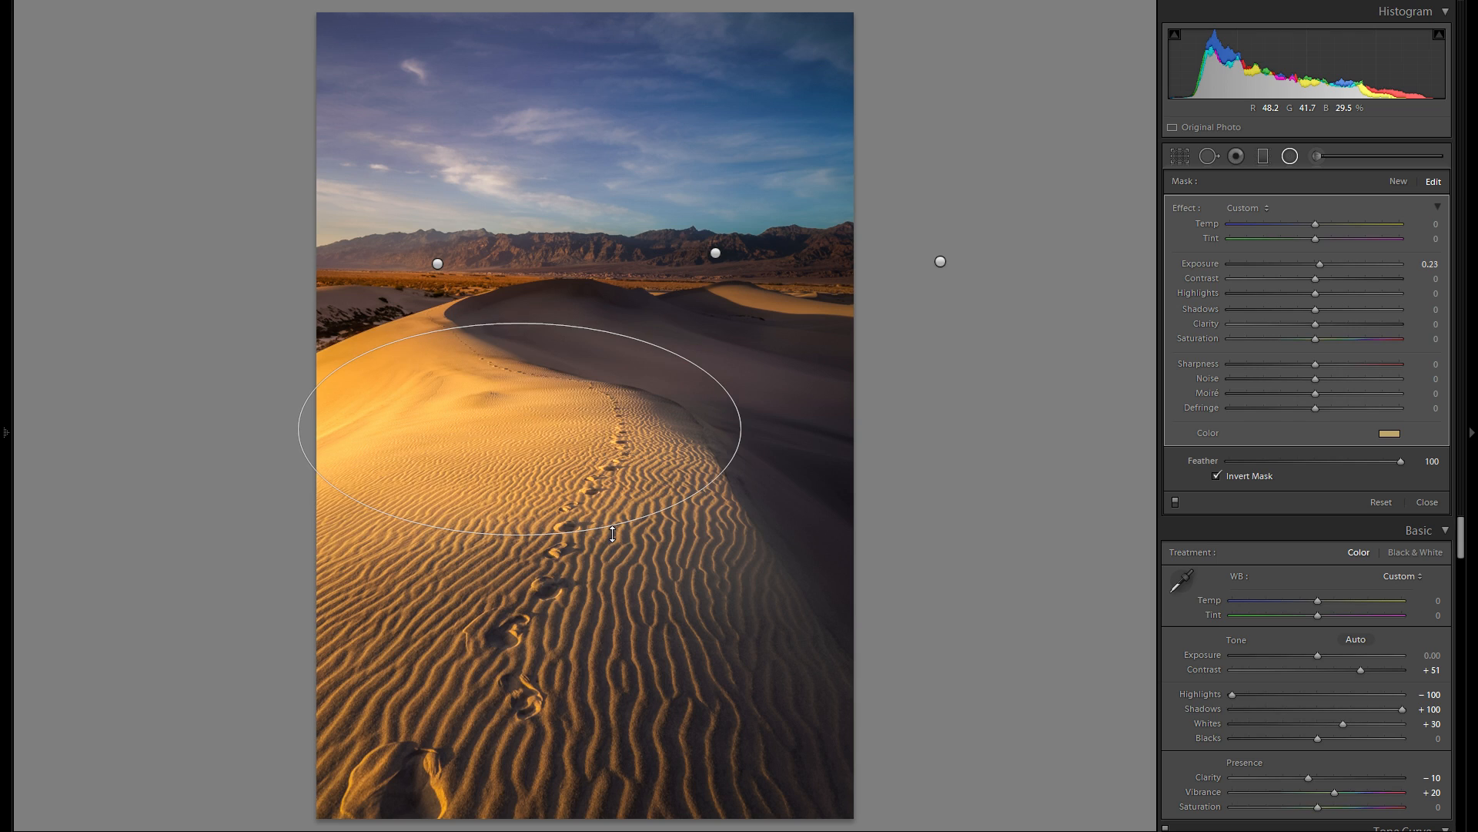
- Enlarge and reposition the duplicated filter over the foreground ripples and footprints, and set its color saturation to 25%
left_click_drag(616, 442, 736, 437)
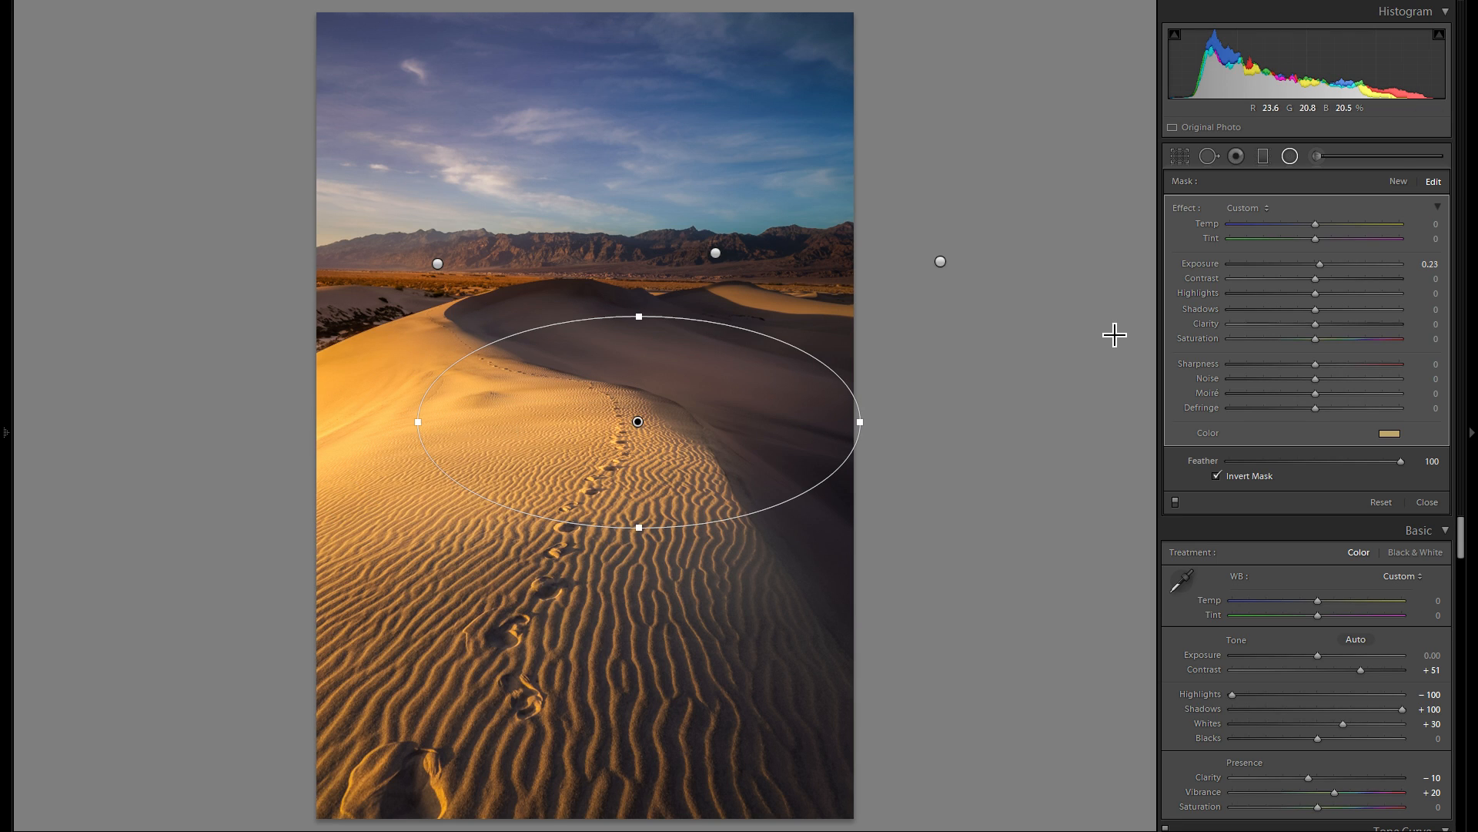
left_click_drag(616, 460, 511, 488)
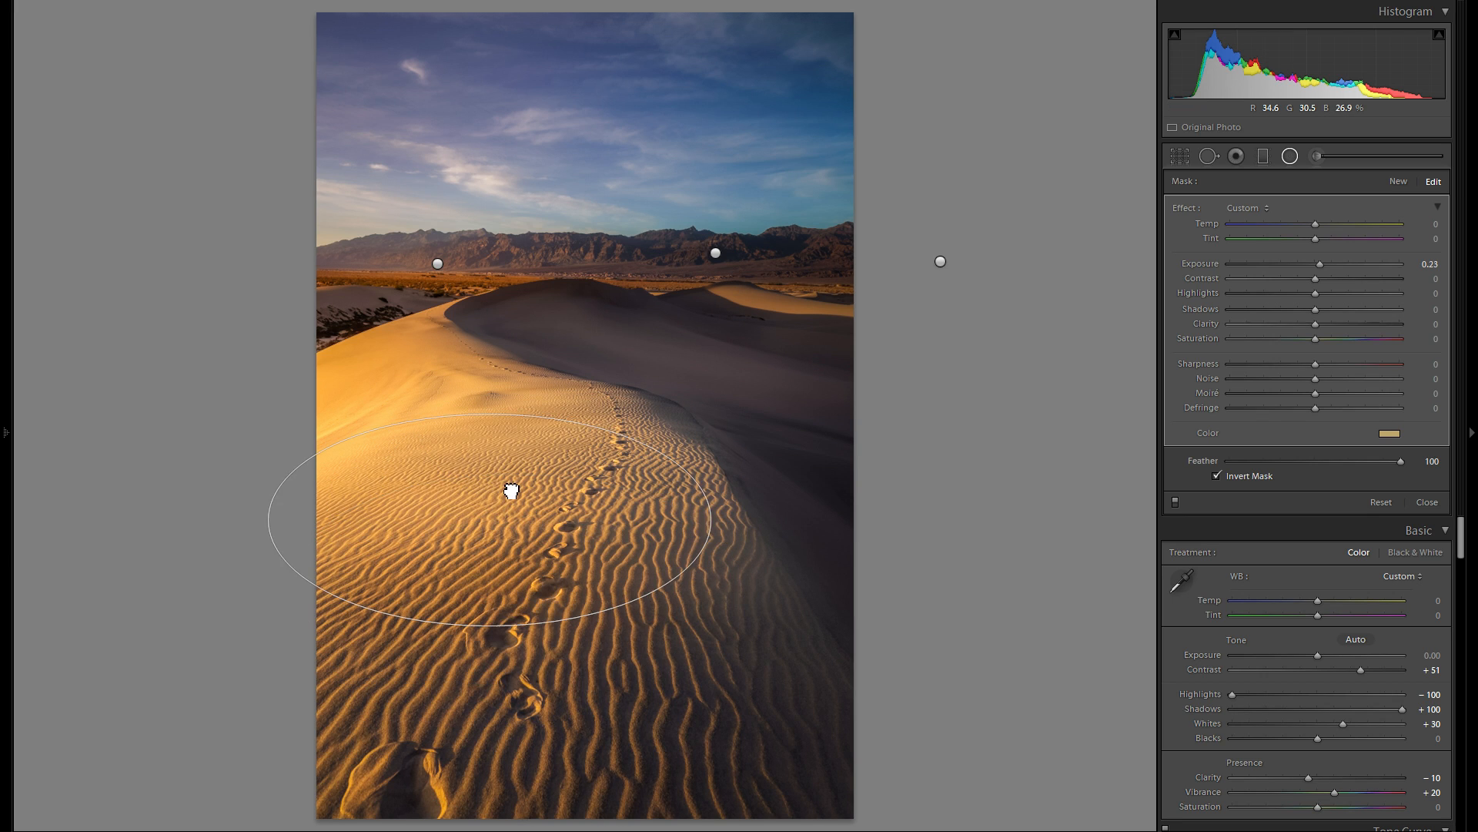
left_click_drag(501, 617, 500, 696)
left_click_drag(539, 552, 897, 516)
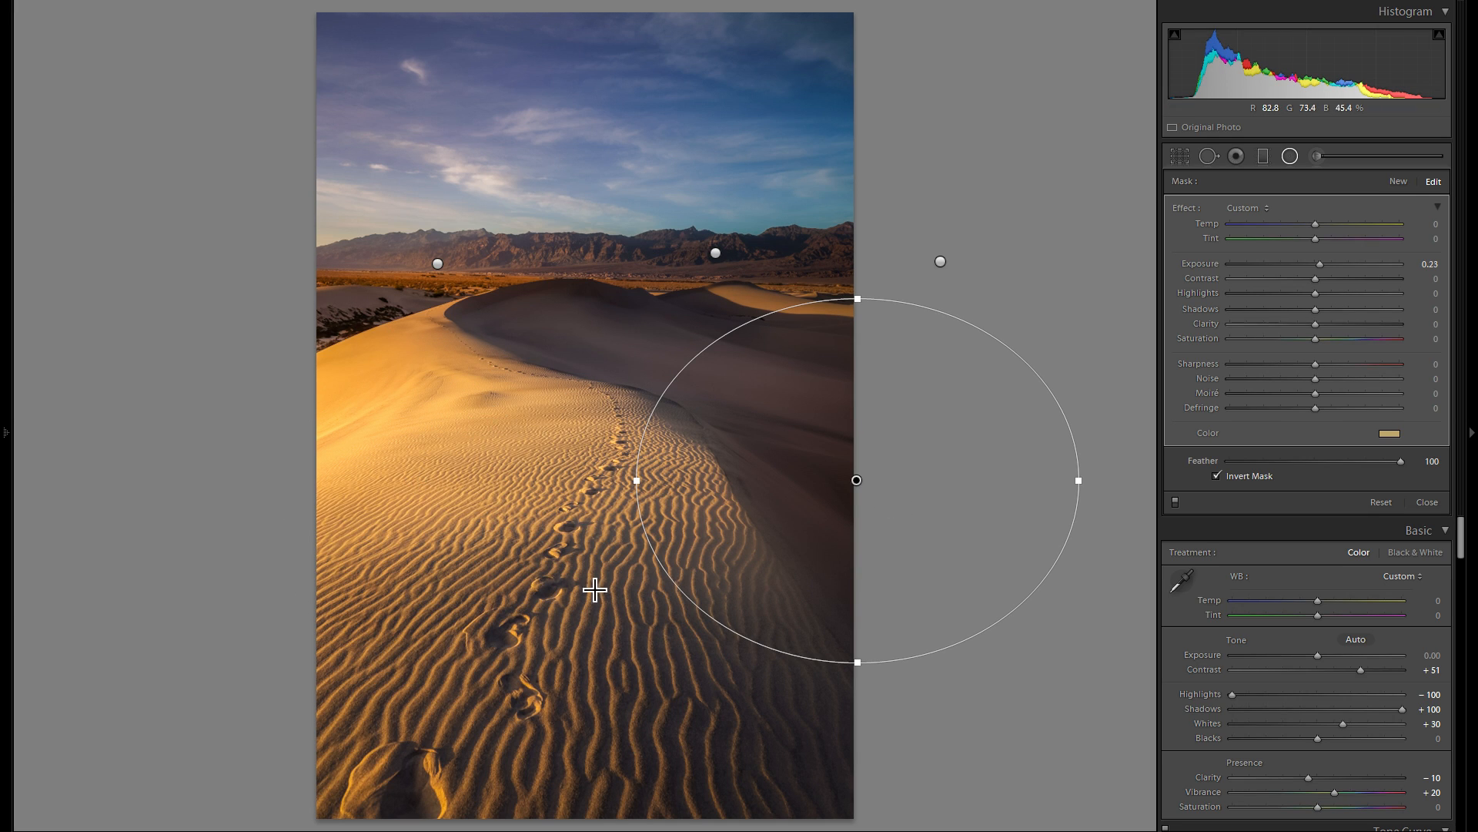
left_click_drag(803, 462, 491, 538)
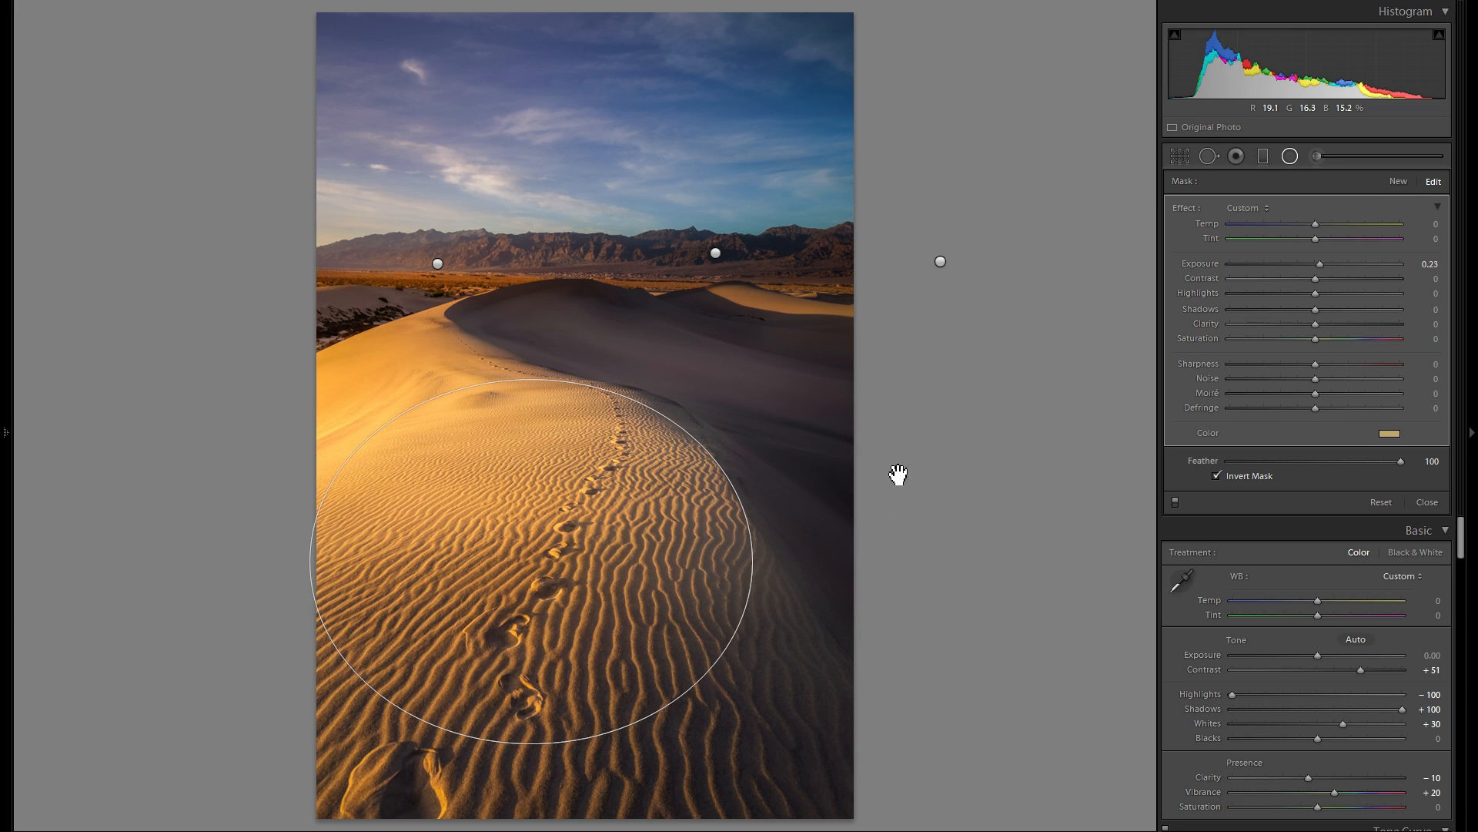
left_click(1390, 433)
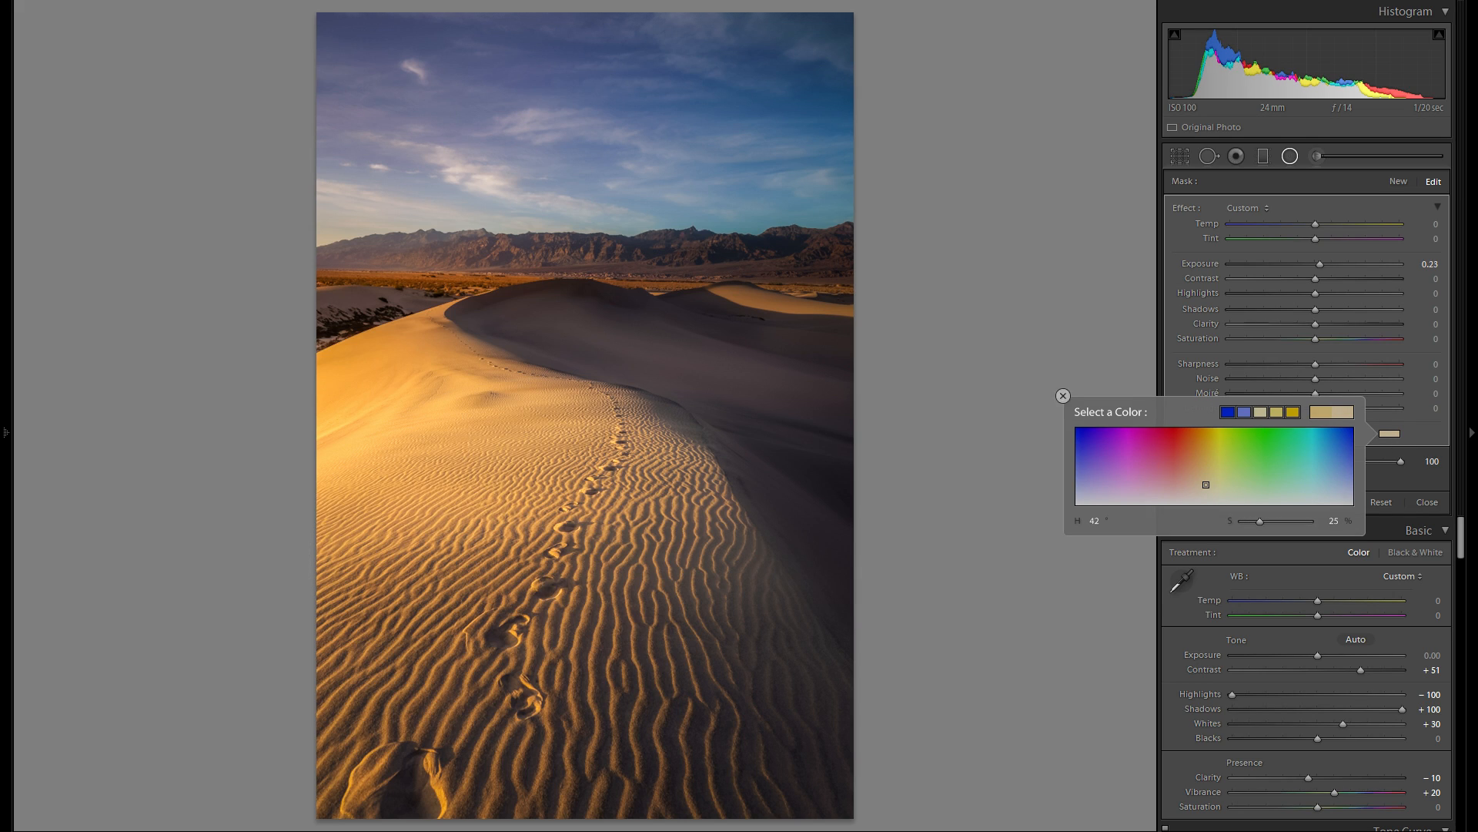
left_click(1063, 396)
- Try a copy of the foreground radial filter over the mountains and dune crest, and delete it
right_click(626, 510)
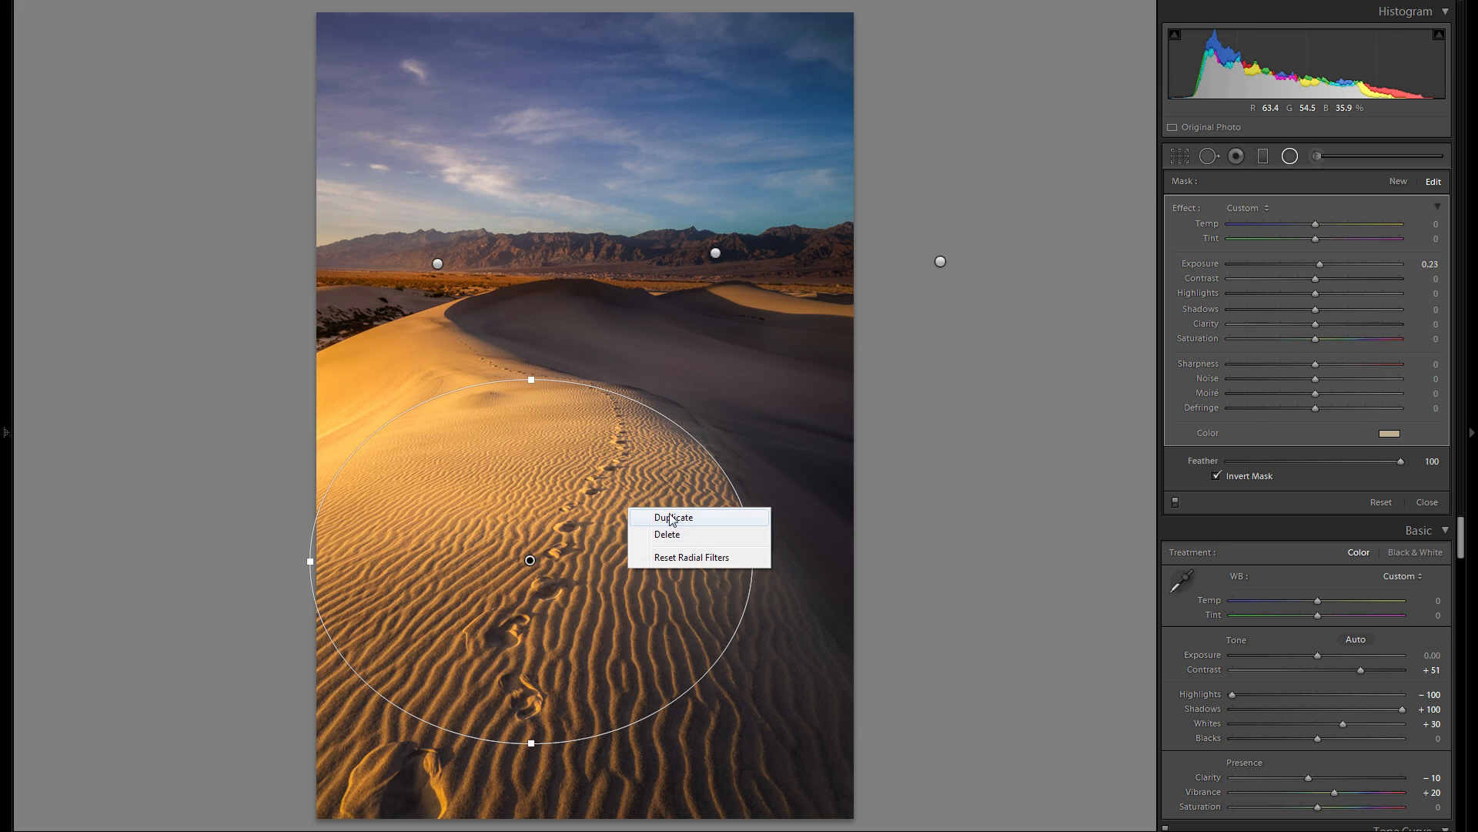
left_click(663, 516)
left_click_drag(658, 531, 573, 267)
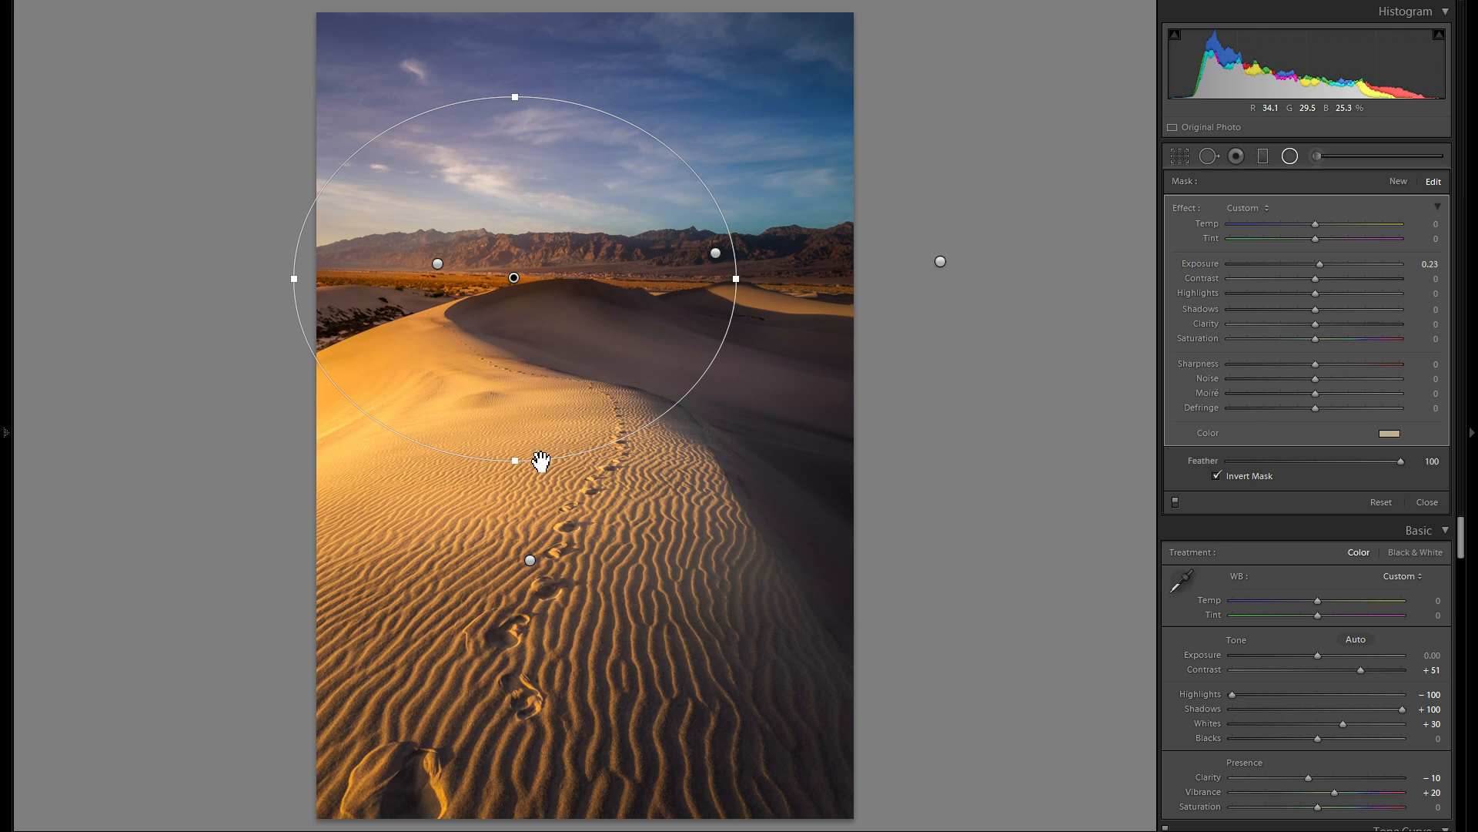
left_click_drag(512, 460, 523, 284)
left_click(532, 240)
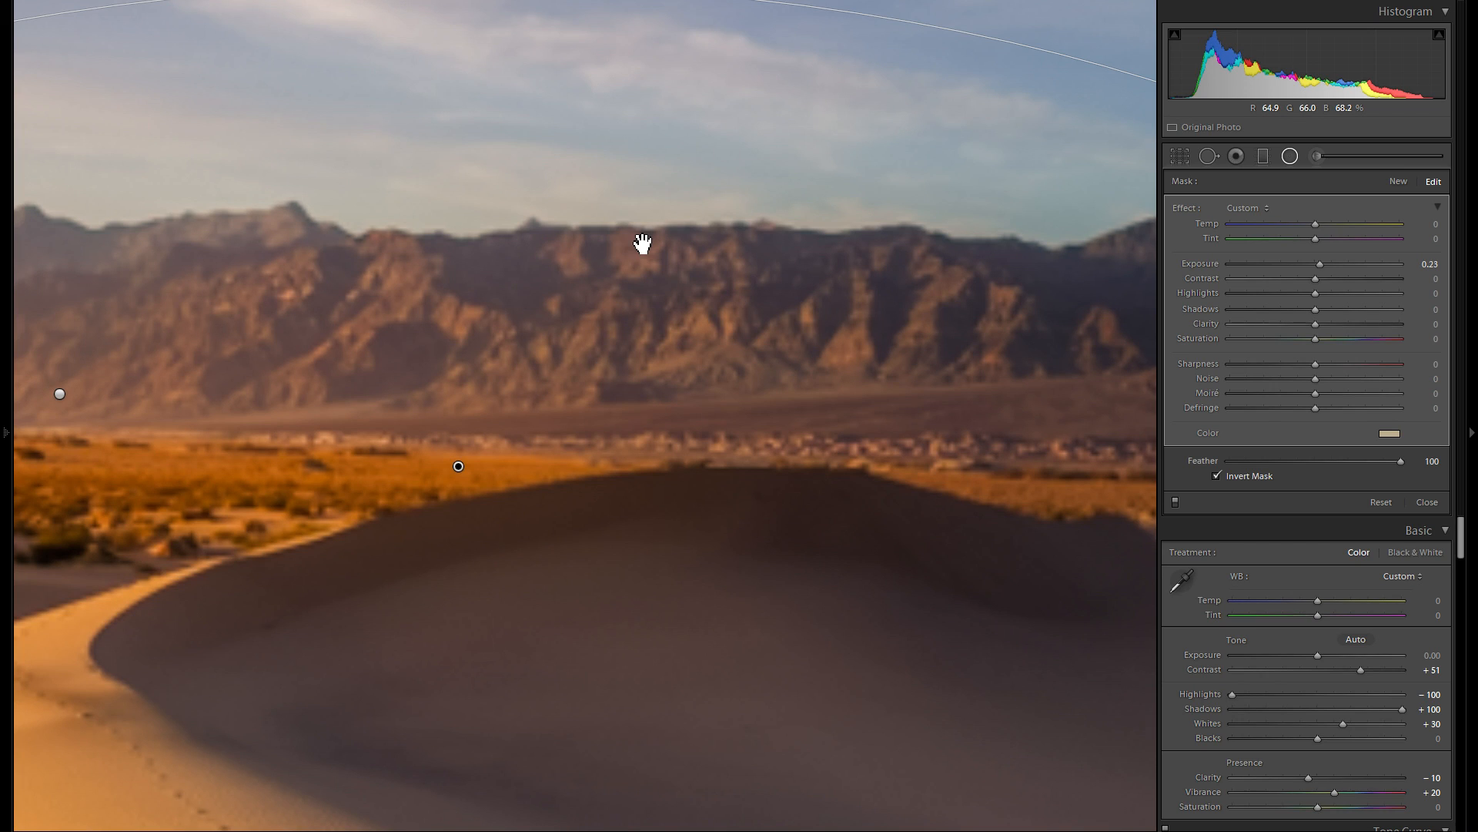
key("Delete")
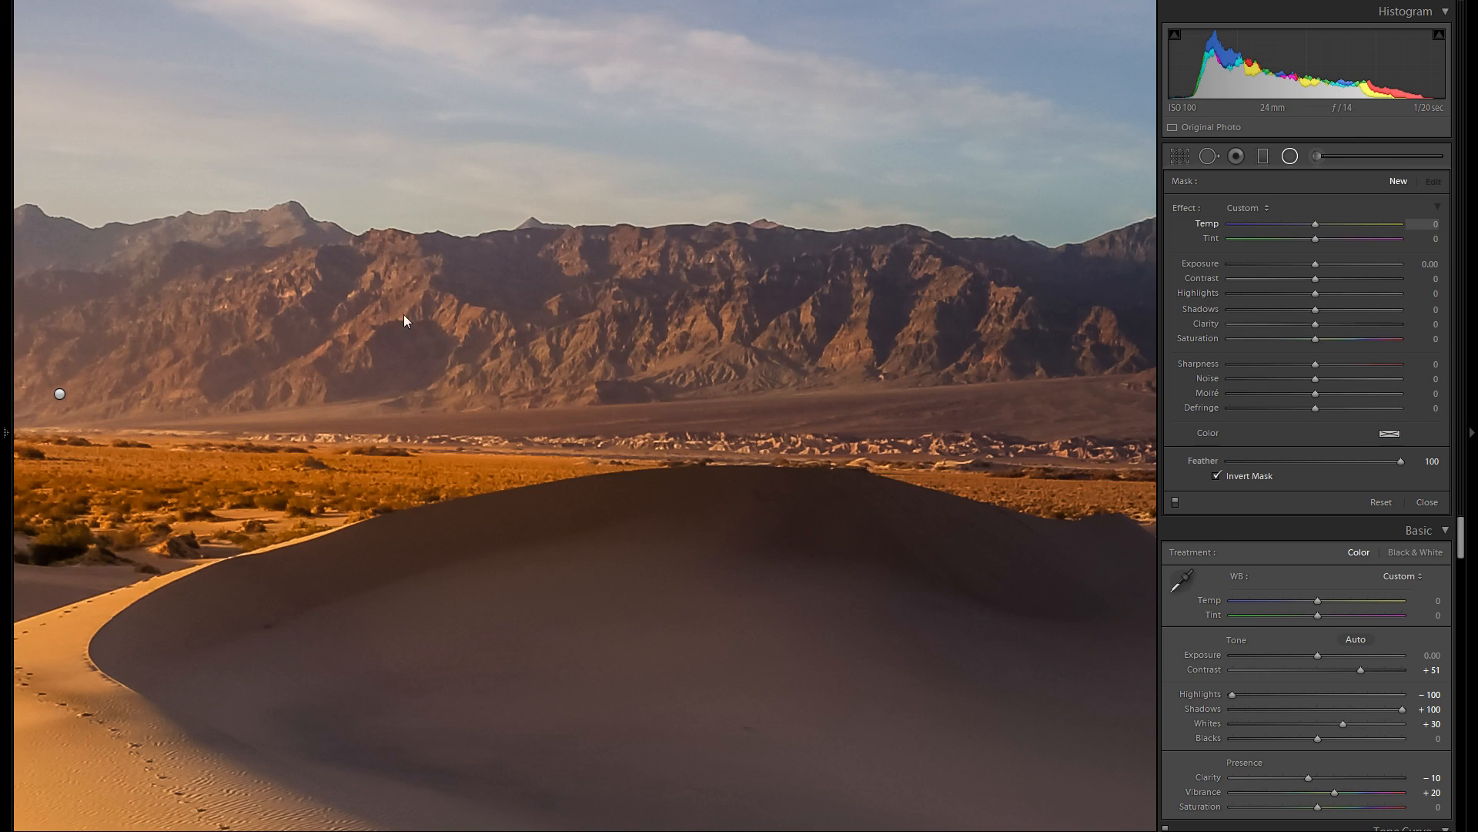
- Try brightening a mountain ridge with a small, narrow, tilted radial filter at Exposure 0.56, and delete it
left_click_drag(382, 309, 660, 365)
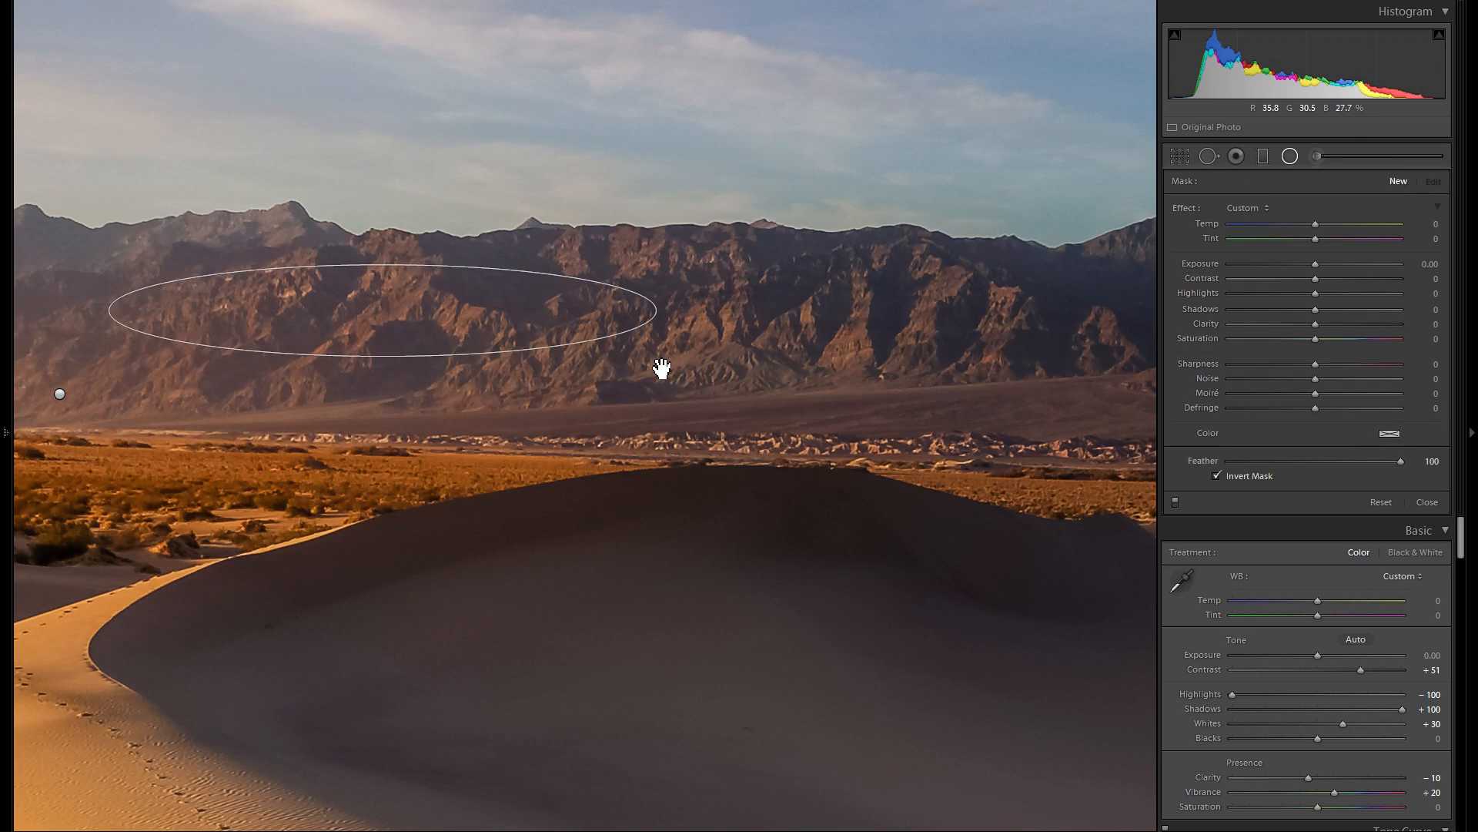
left_click(1328, 266)
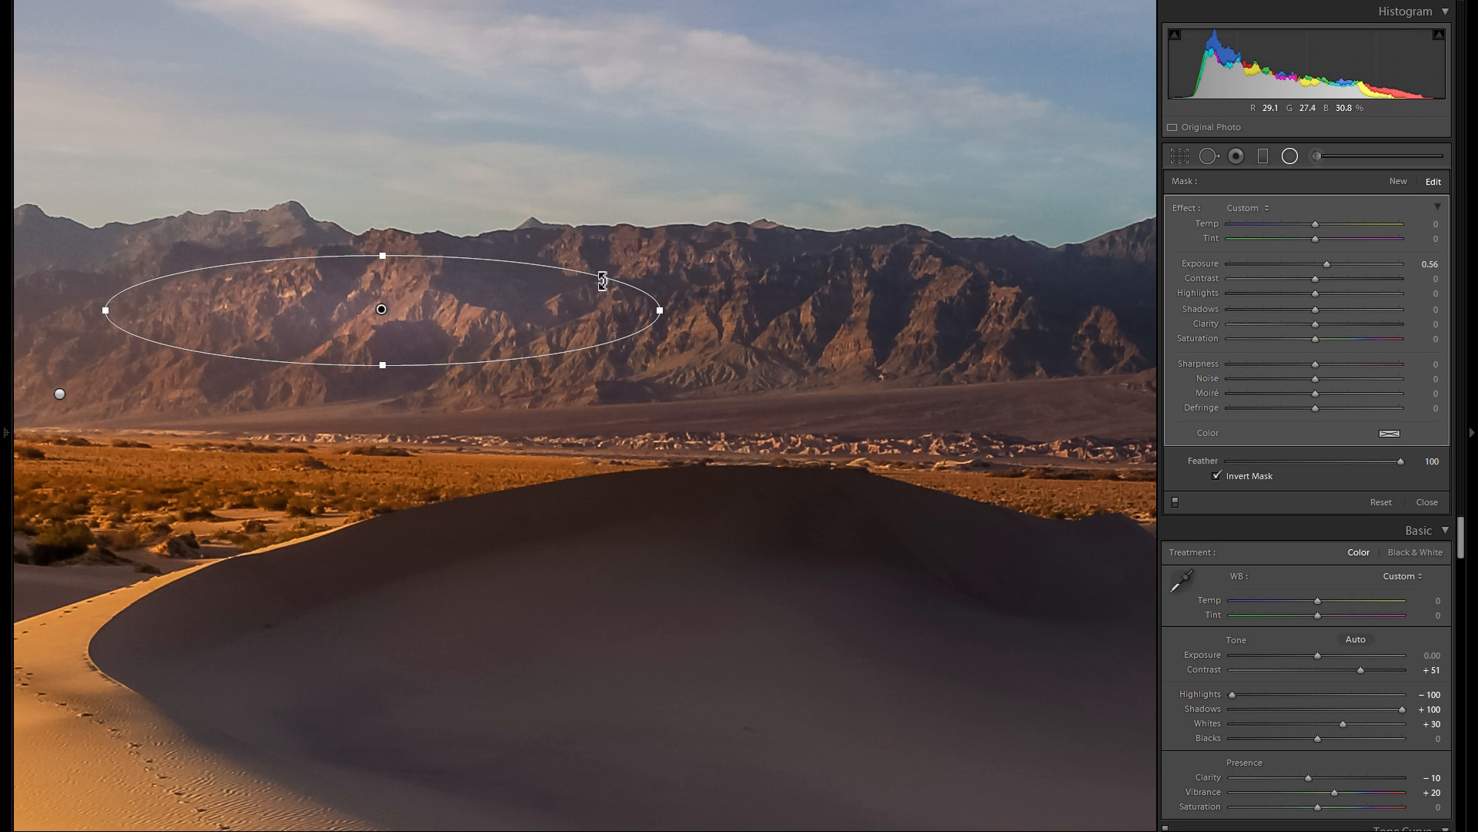
left_click_drag(519, 249, 517, 249)
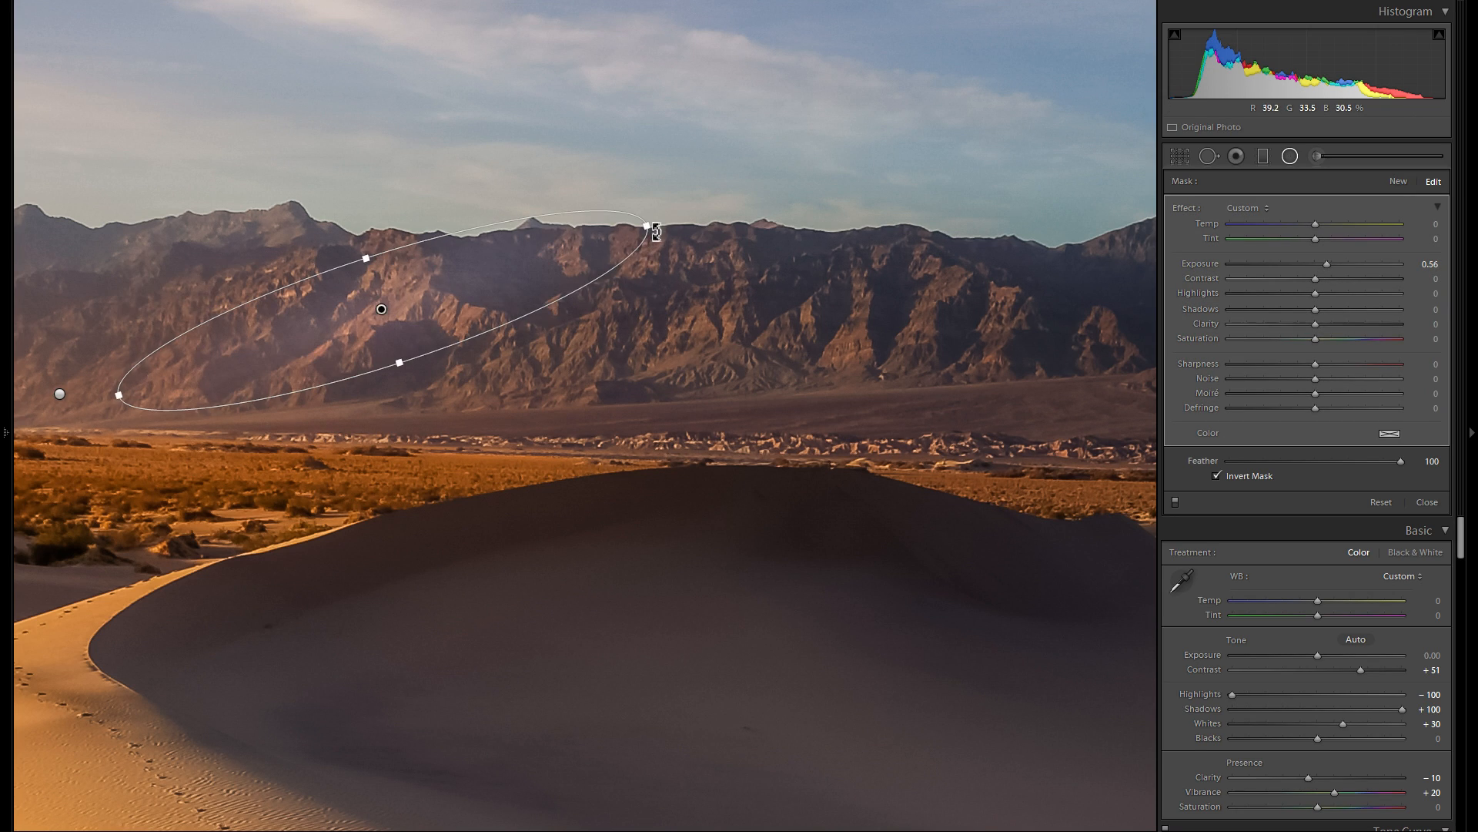
left_click_drag(624, 229, 525, 262)
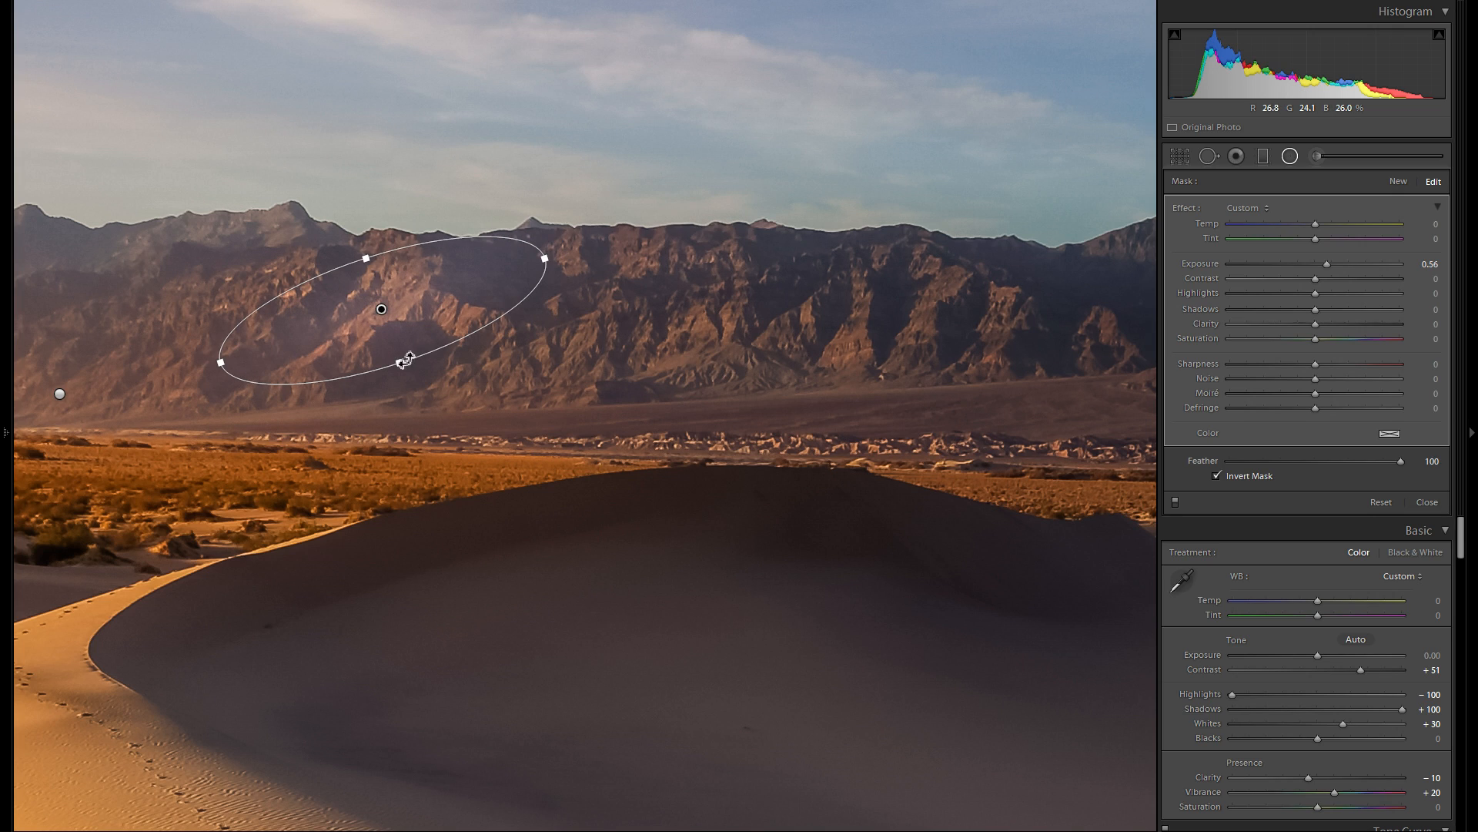
left_click_drag(394, 345, 395, 325)
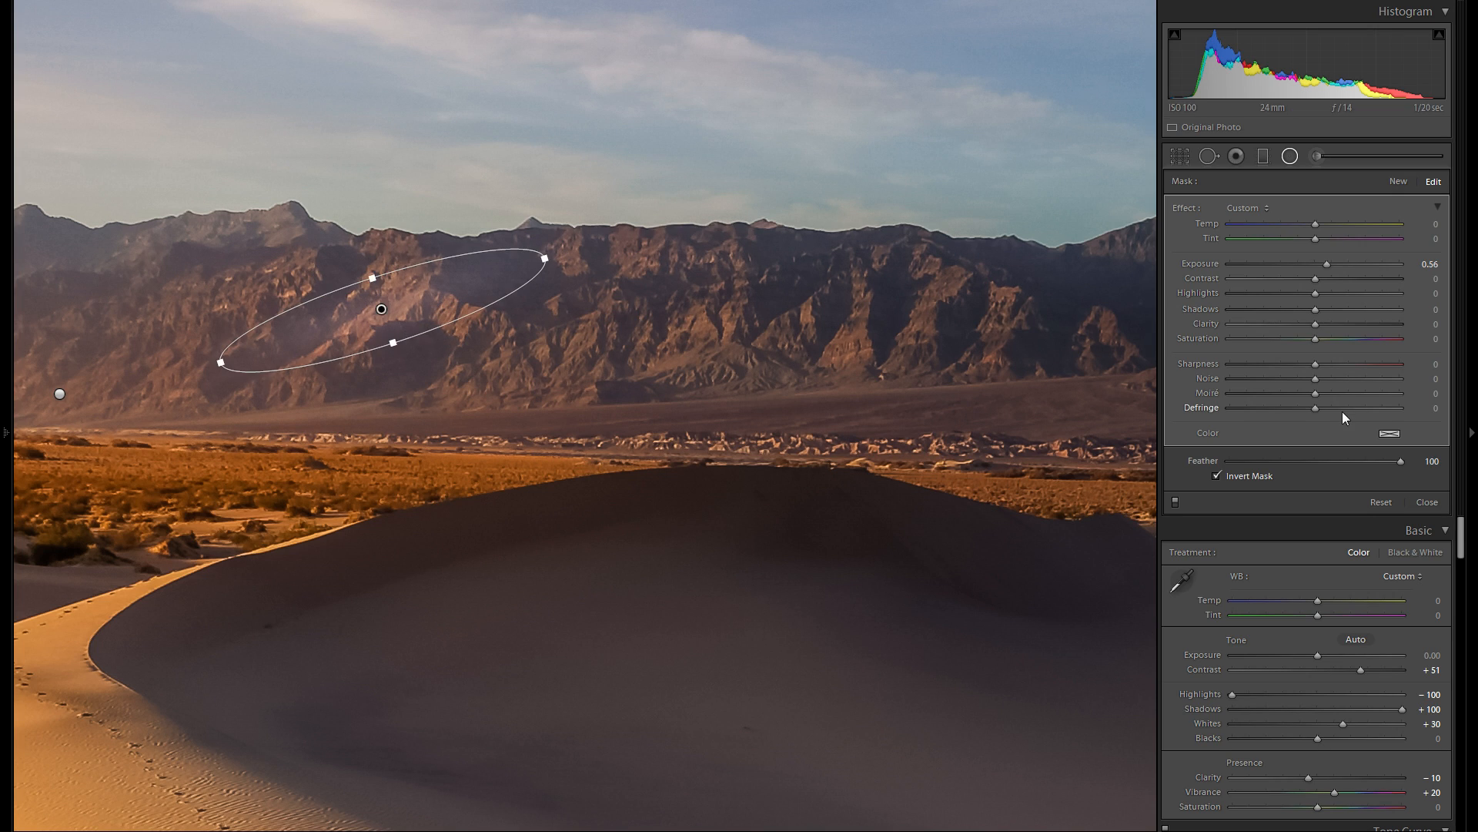
right_click(384, 304)
left_click(414, 327)
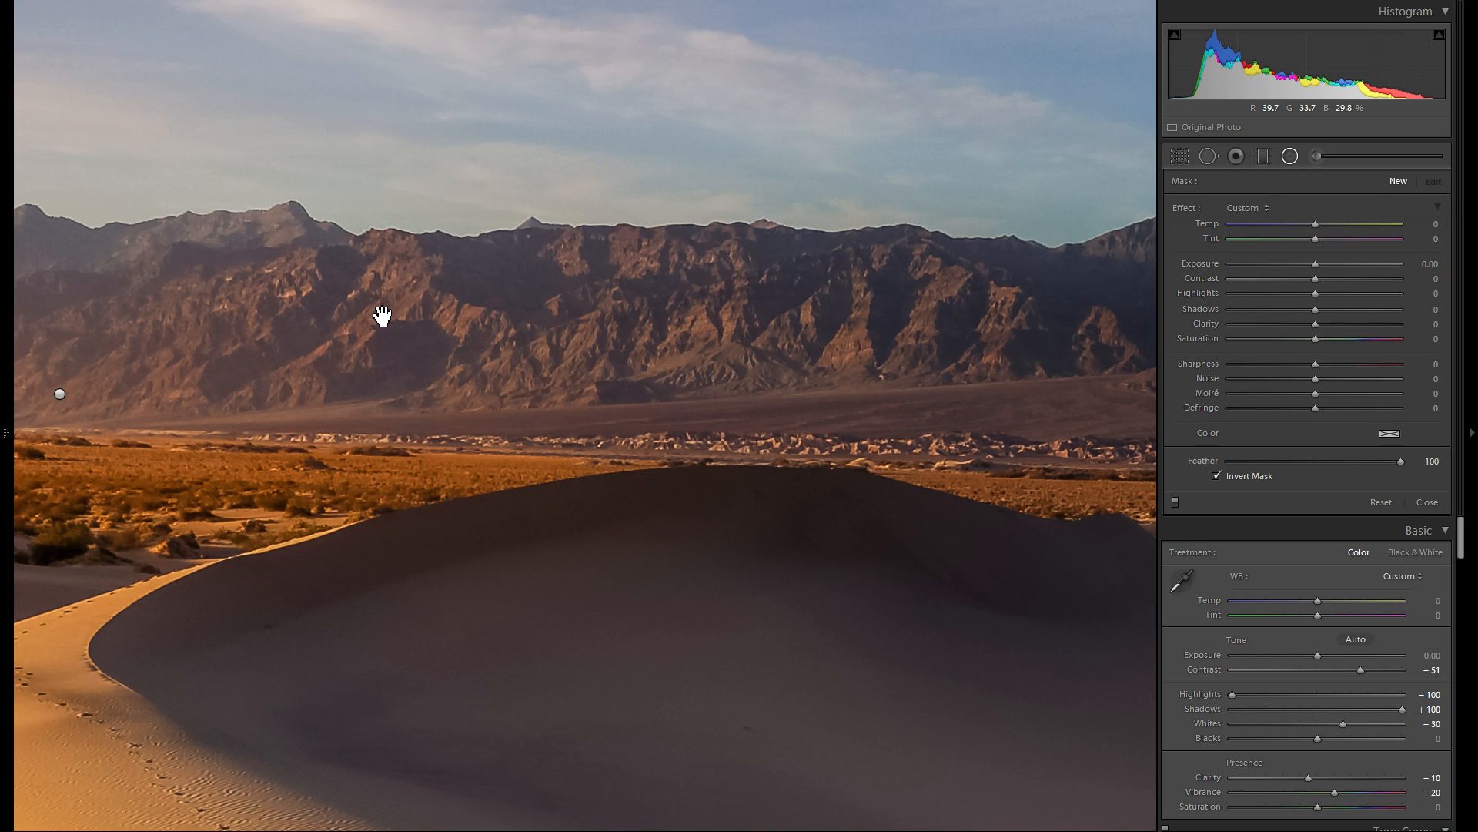
- Draw a flat radial filter with Exposure 0.42 at the photo's left edge, positioned and widened over the desert floor behind the dune
left_click_drag(668, 331, 877, 348)
left_click_drag(564, 343, 775, 327)
left_click_drag(414, 304, 552, 335)
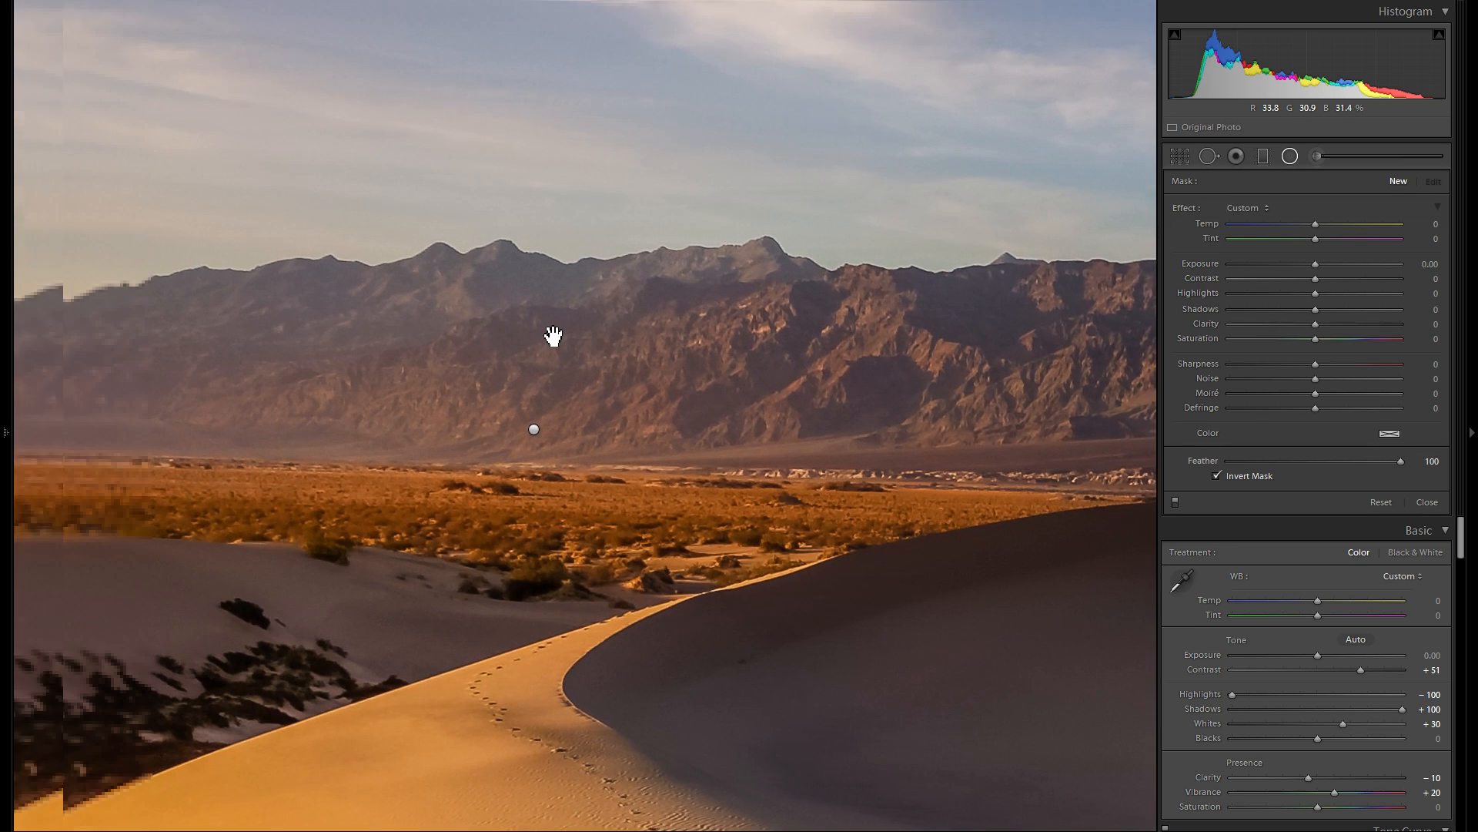
left_click_drag(418, 336, 693, 277)
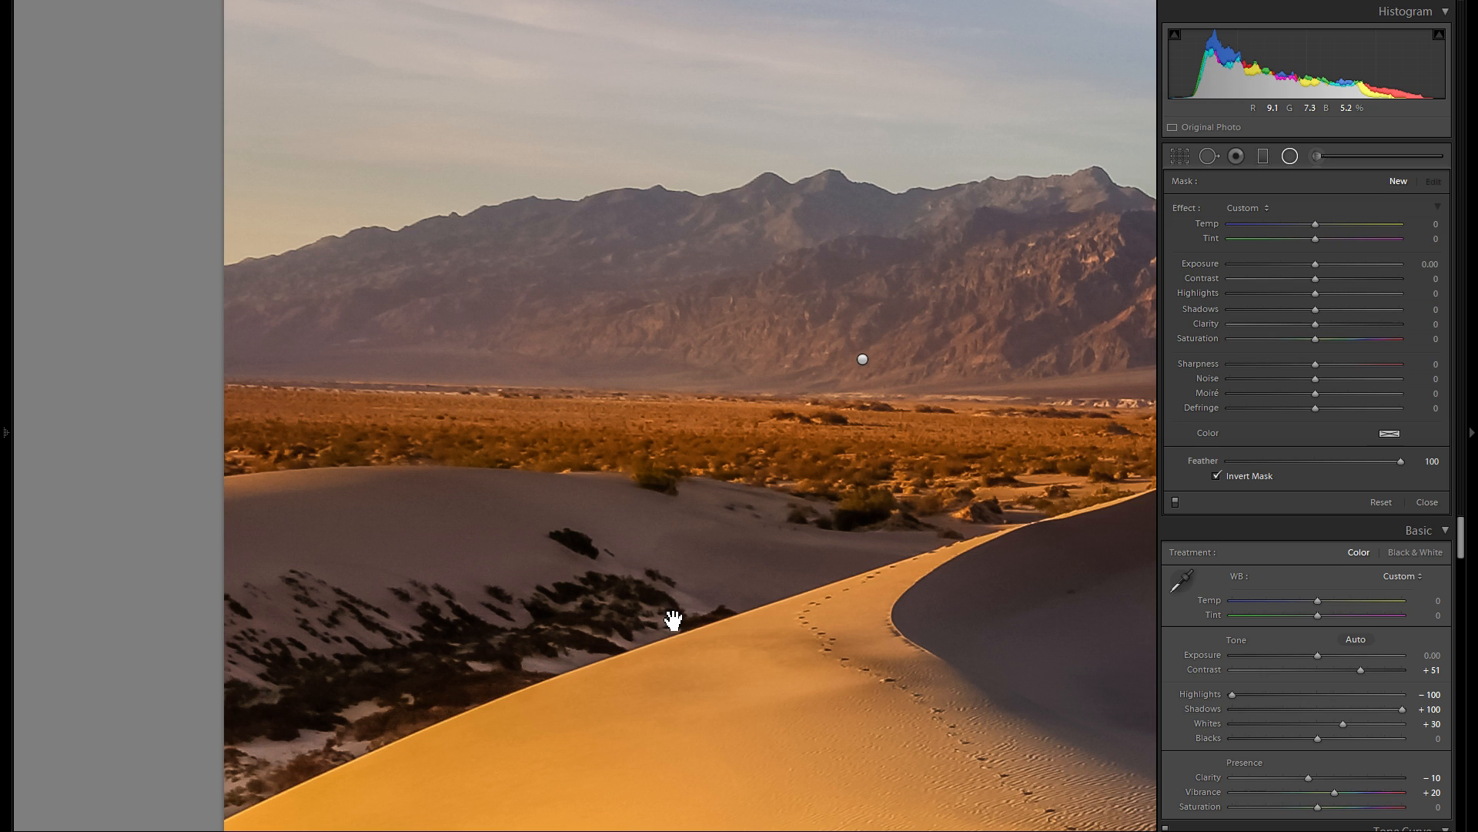
left_click_drag(660, 620, 419, 584)
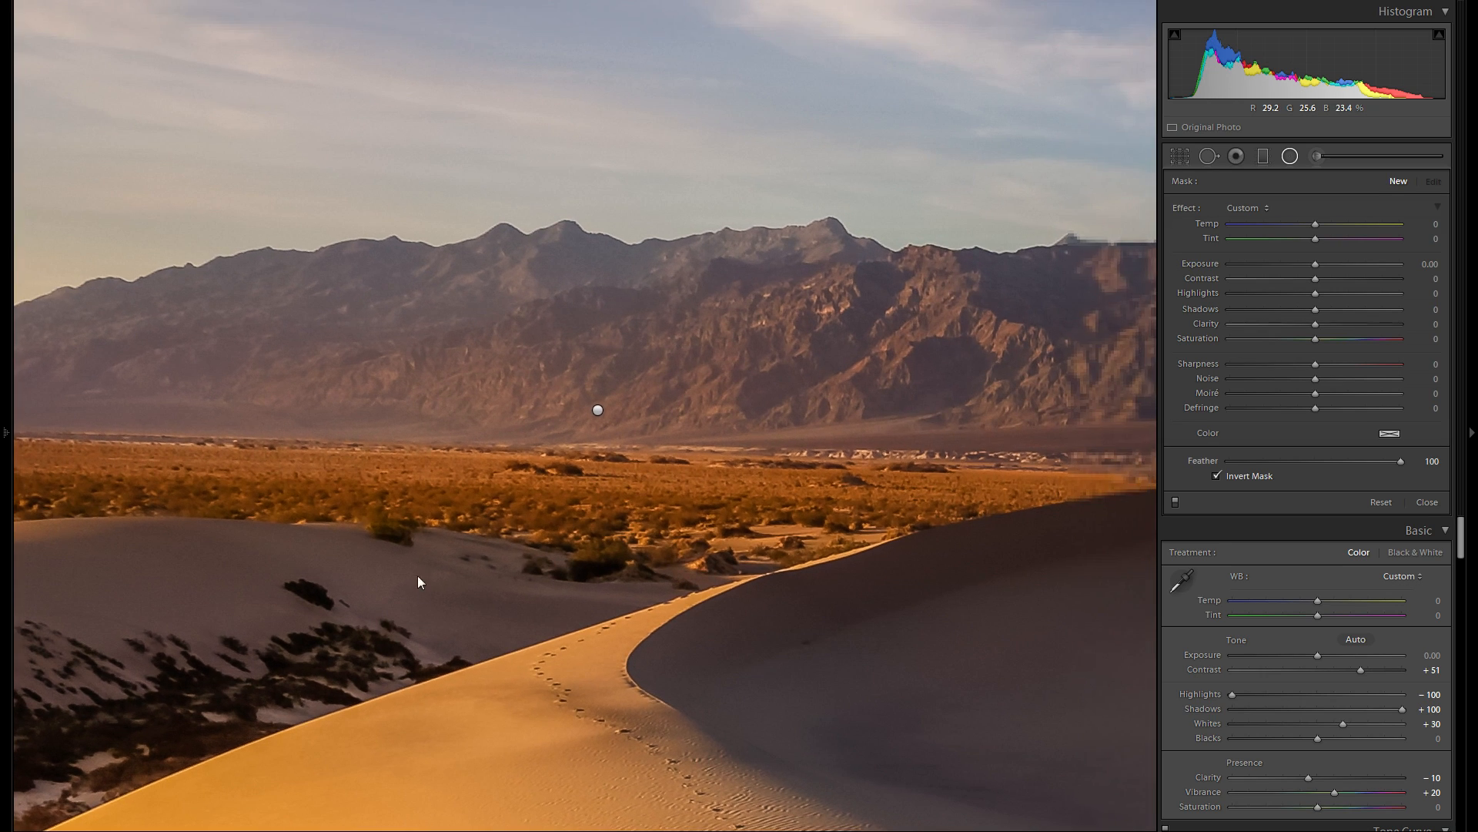
key("z")
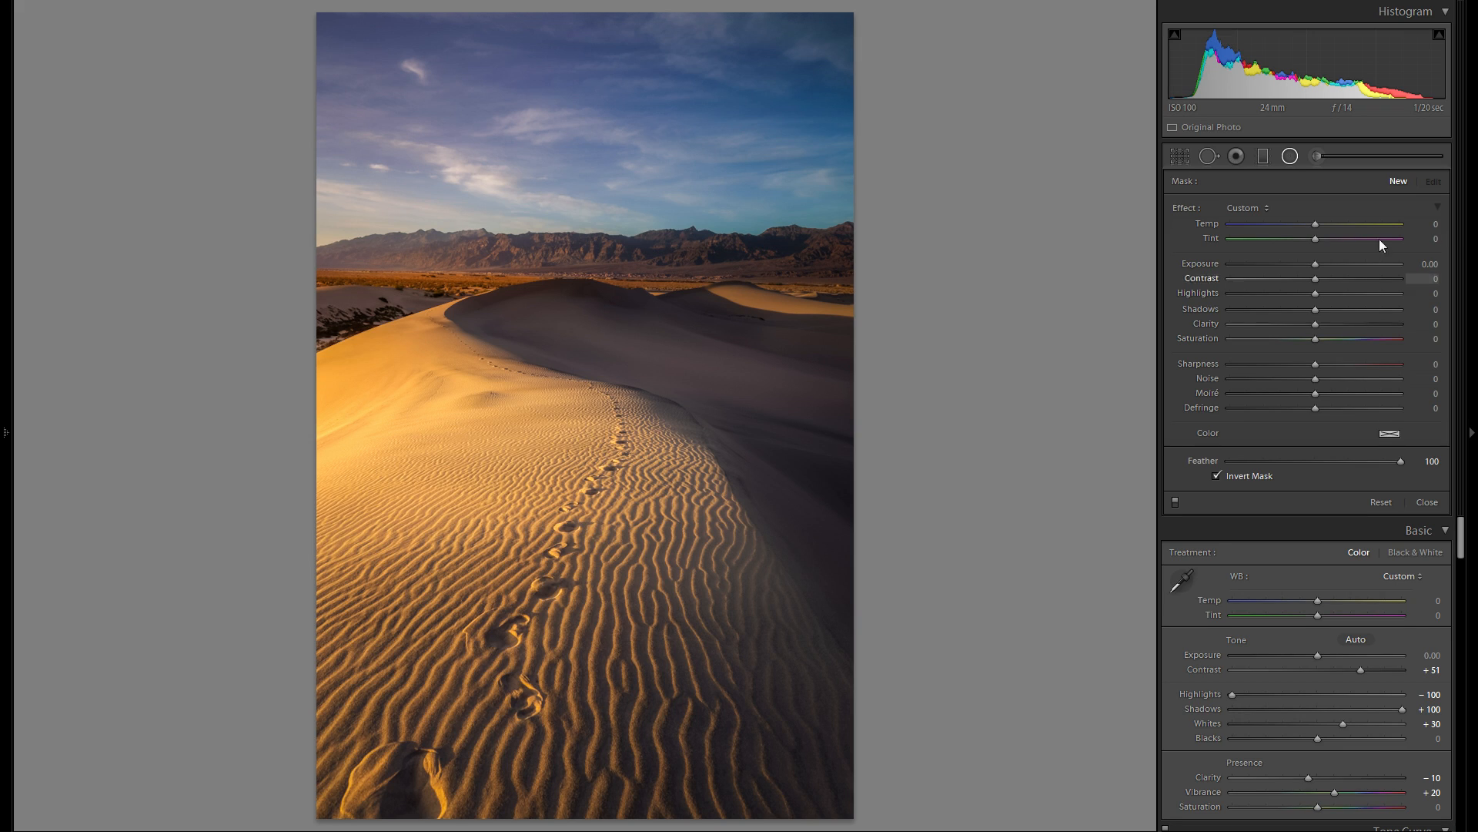
left_click_drag(369, 312, 483, 330)
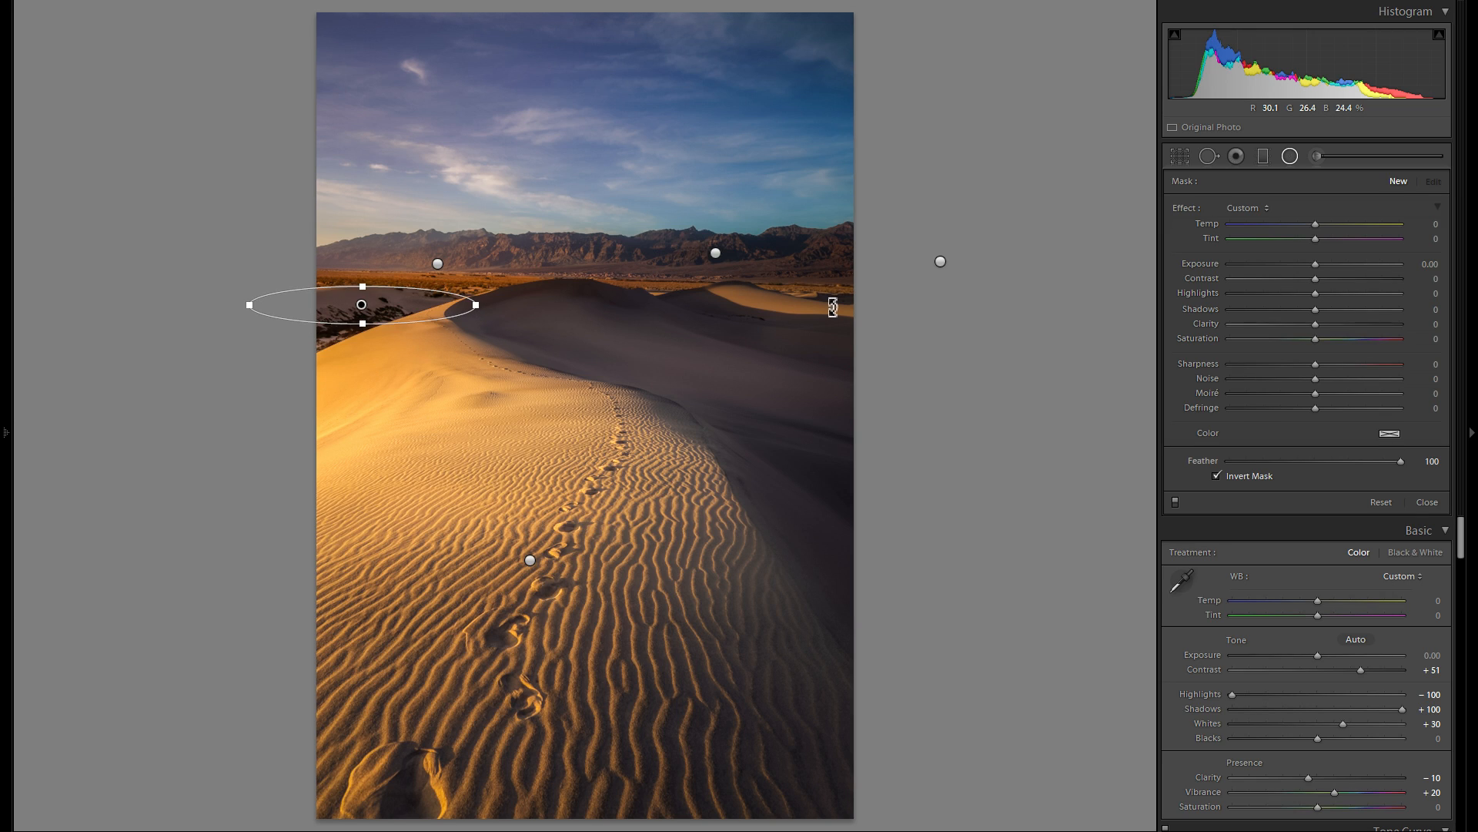
left_click_drag(1315, 264, 1327, 265)
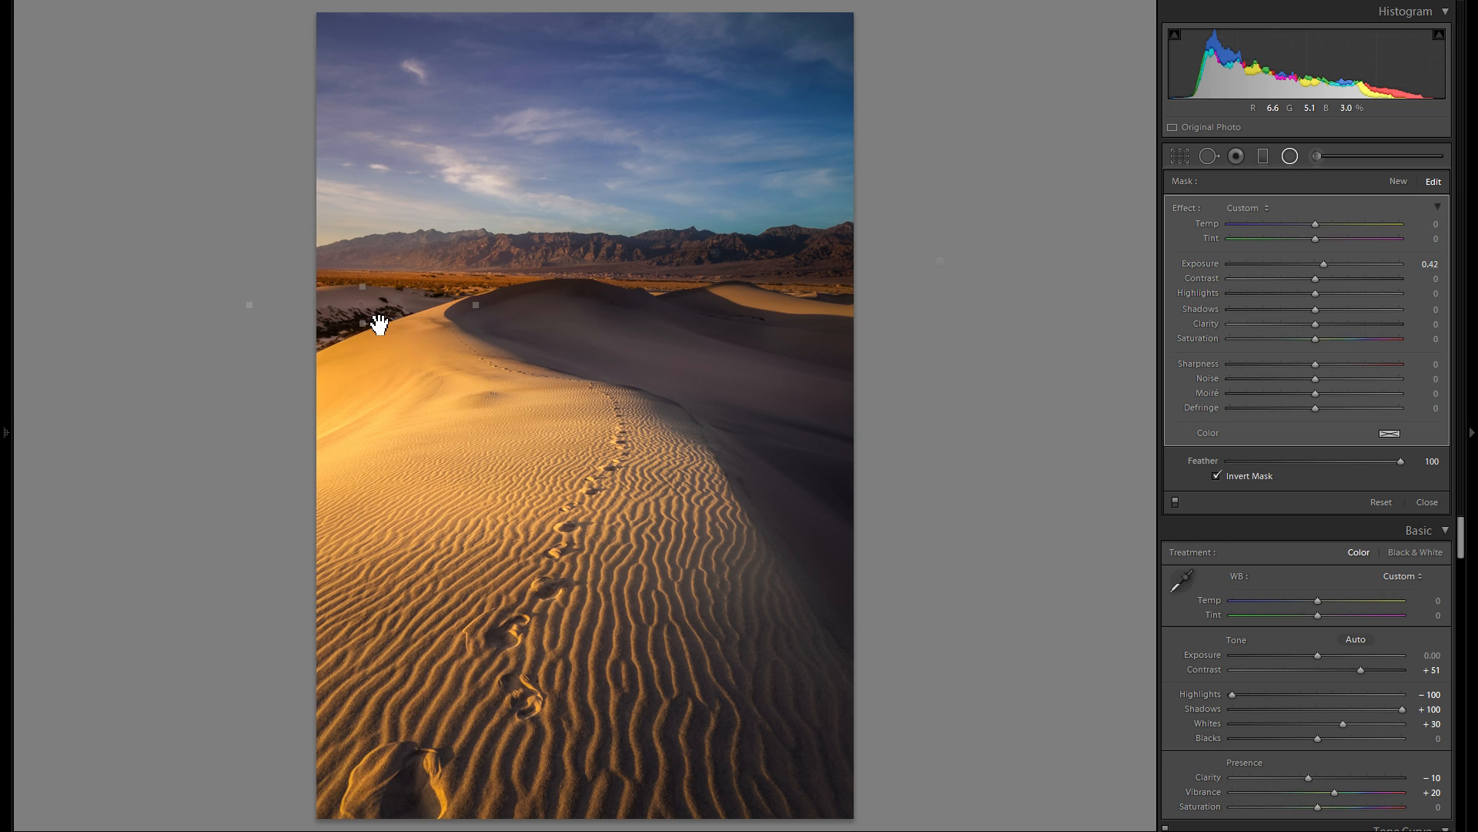
left_click_drag(387, 320, 389, 300)
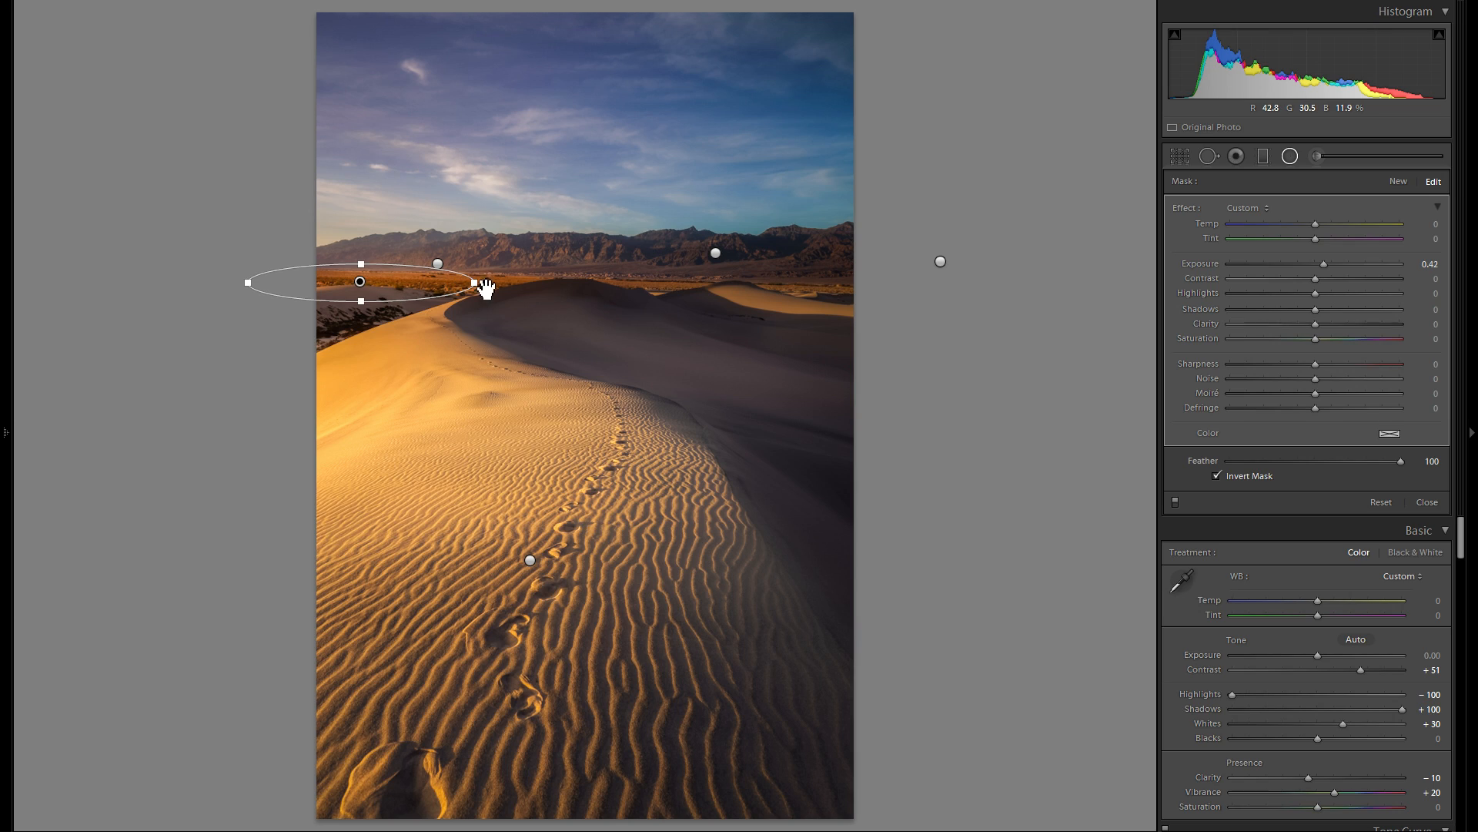
left_click_drag(476, 282, 502, 283)
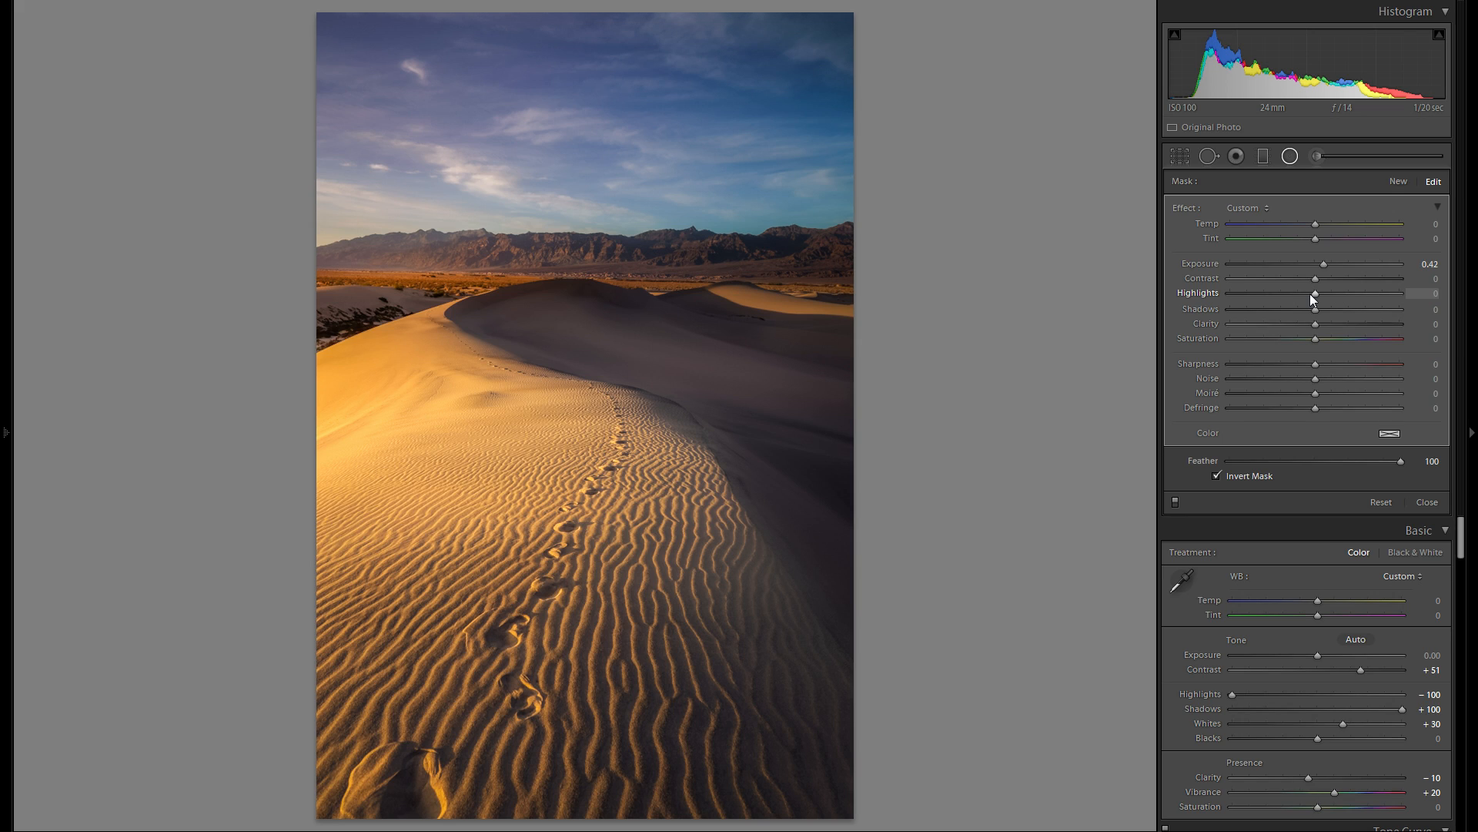
- Try rotating the photo slightly counterclockwise with the crop tool, and undo the rotation
key("shift+m")
left_click(1175, 160)
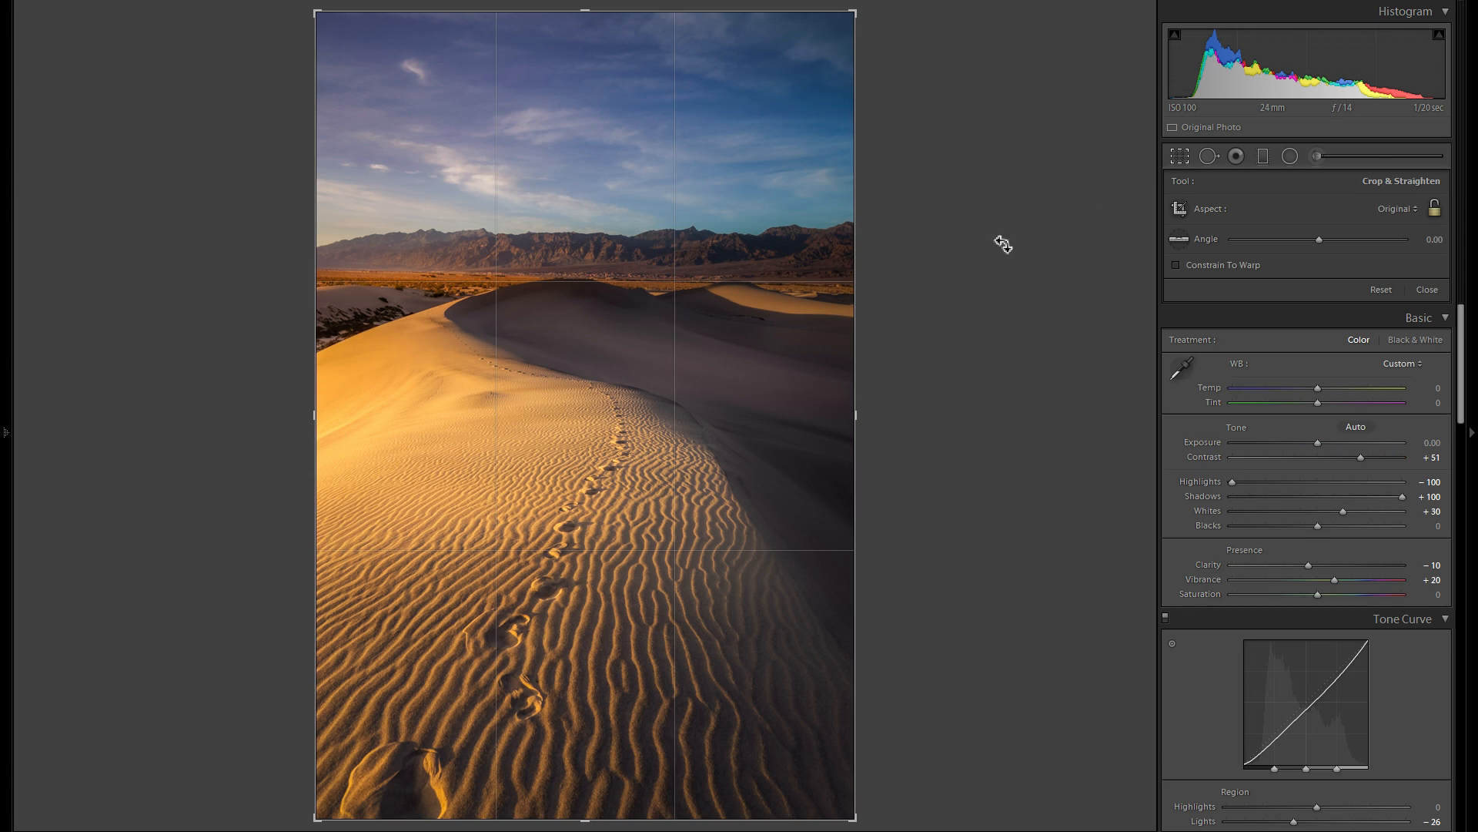
left_click_drag(940, 294, 950, 286)
key("Return")
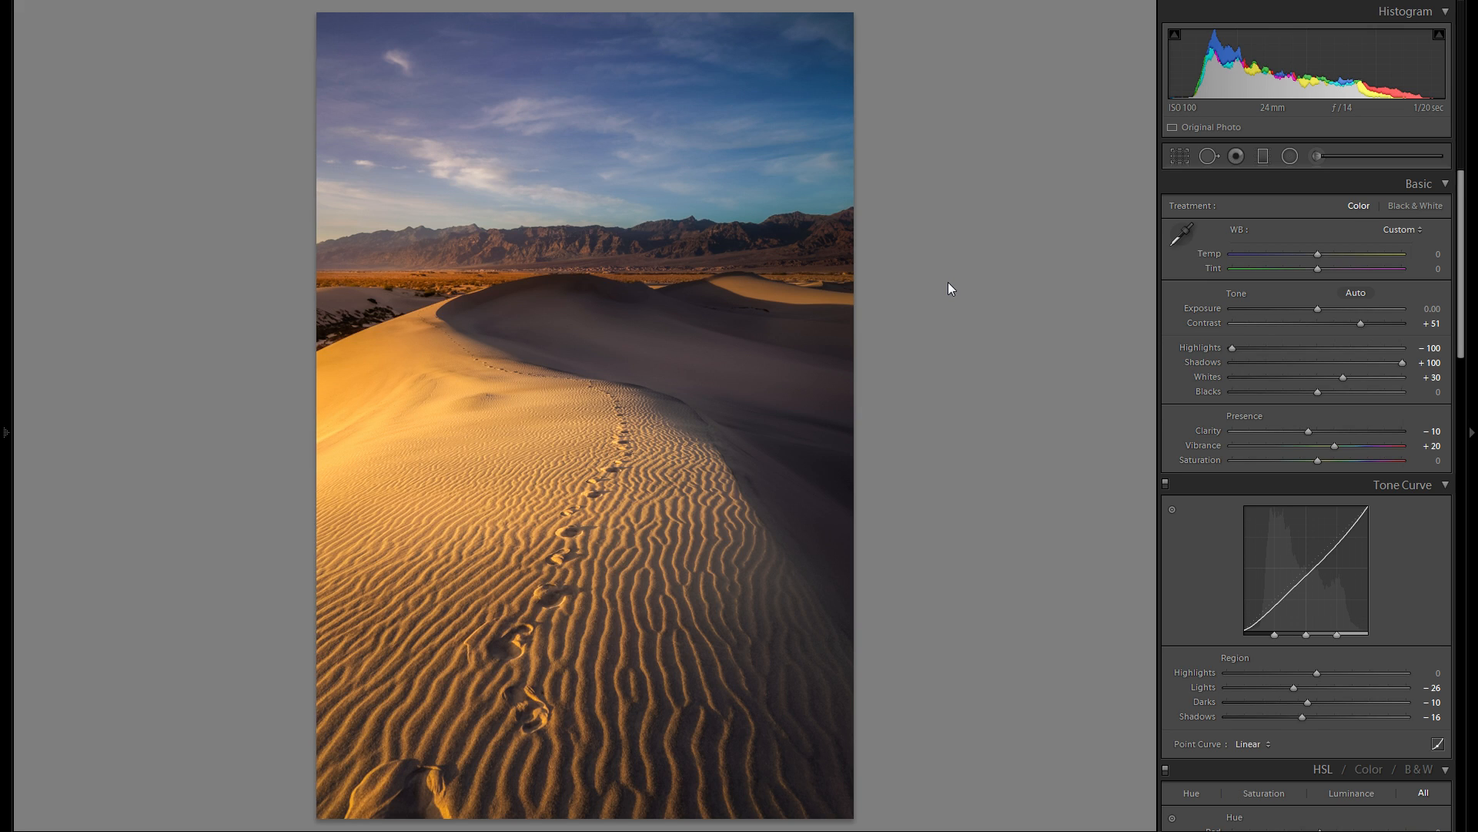
key("ctrl+z")
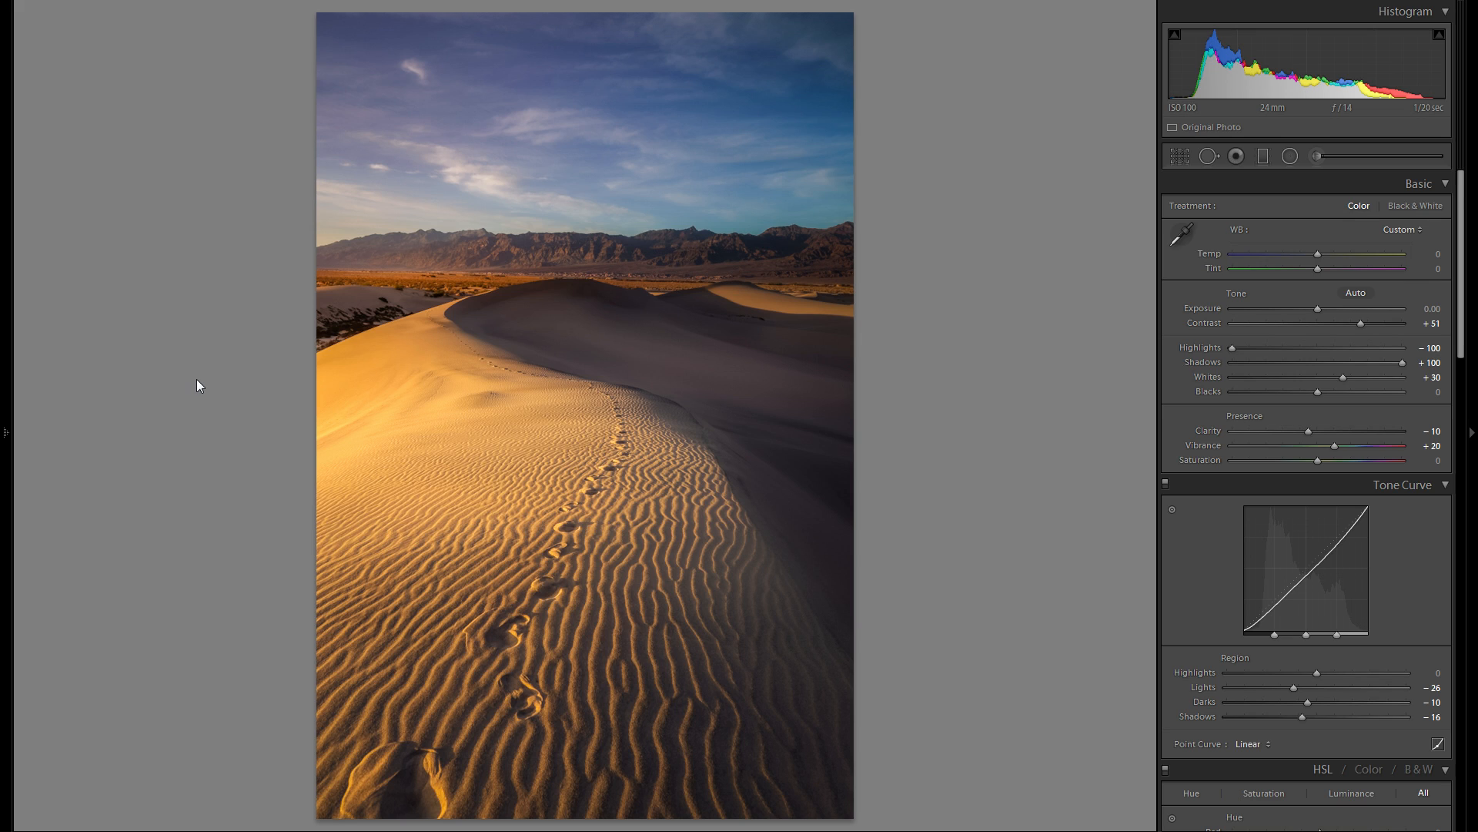
- Compare the photo's original import state with its latest edit twice through the edit history, ending on the most recent radial filter update
left_click(15, 432)
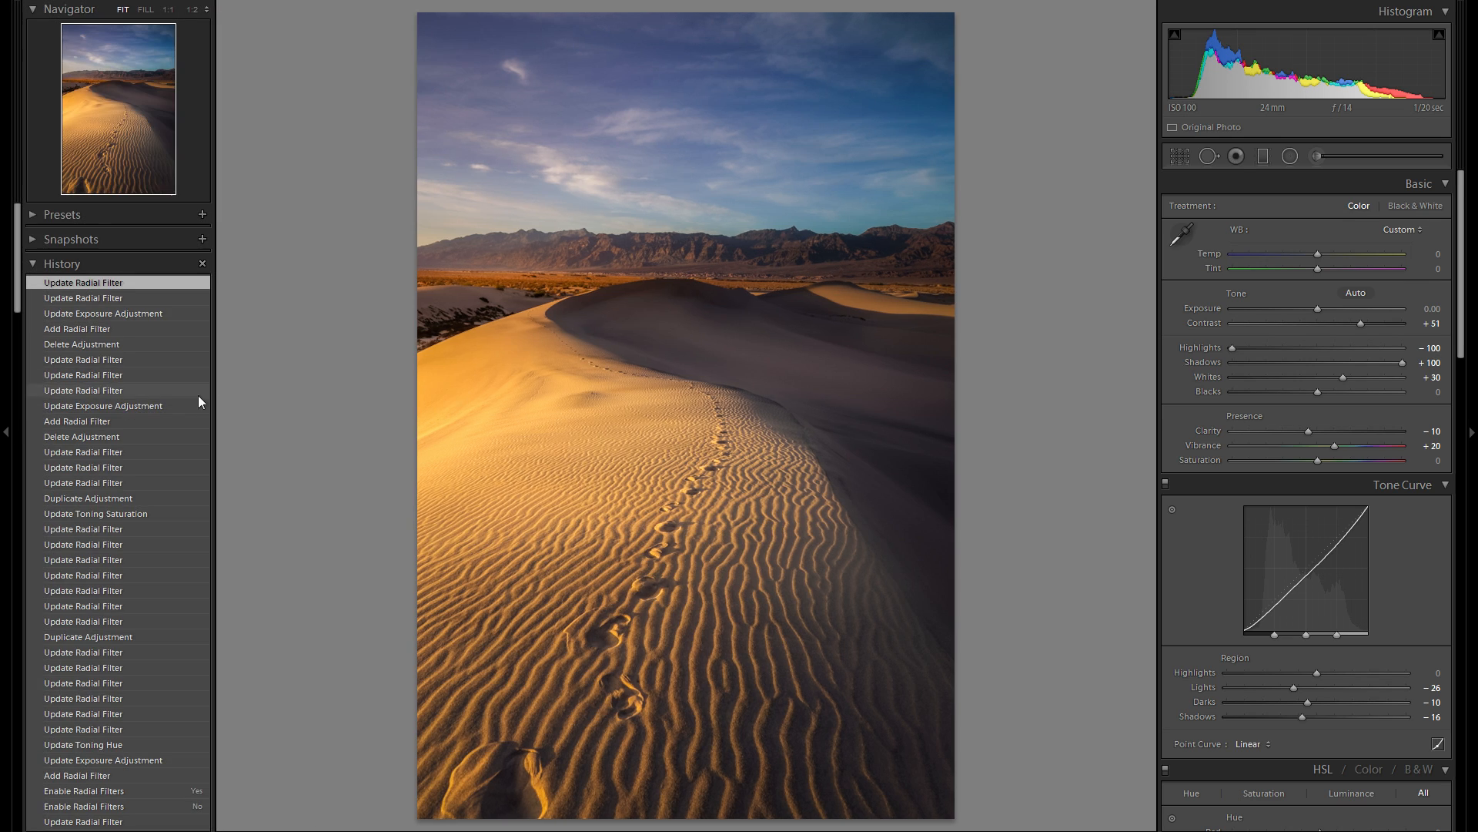
scroll(104, 666, "down", 15)
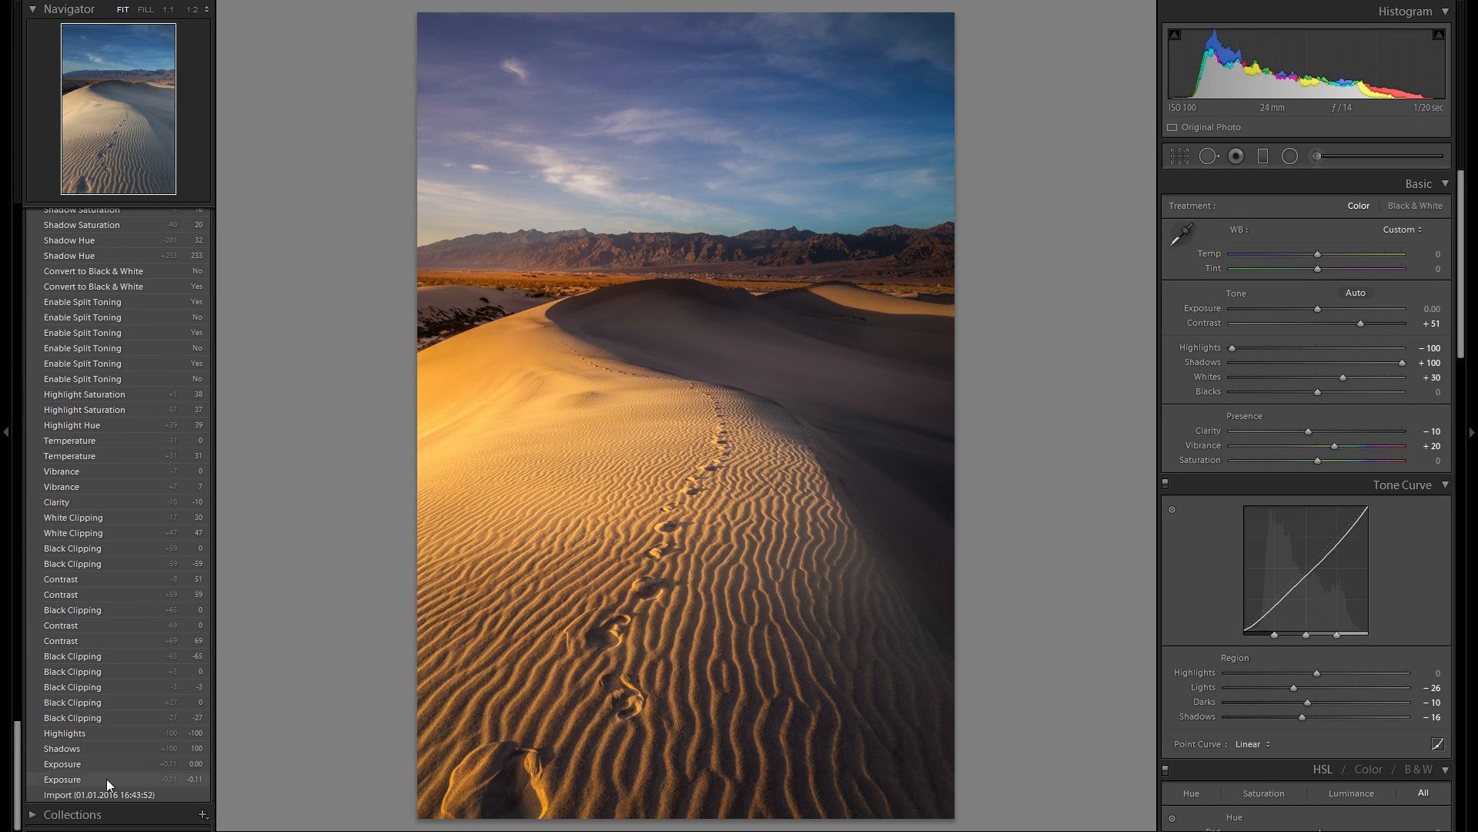
left_click(108, 793)
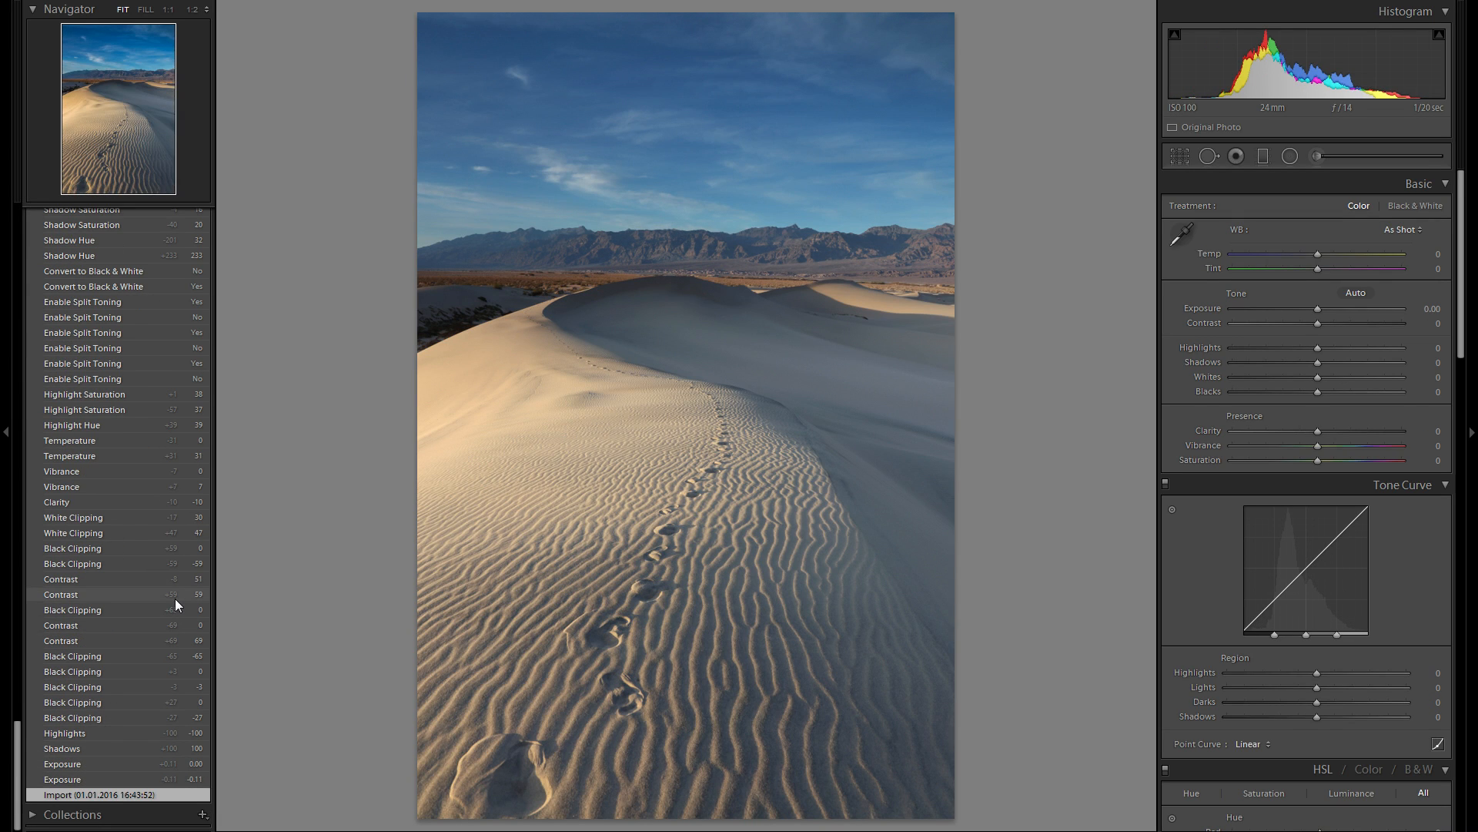
scroll(174, 599, "up", 20)
left_click(139, 283)
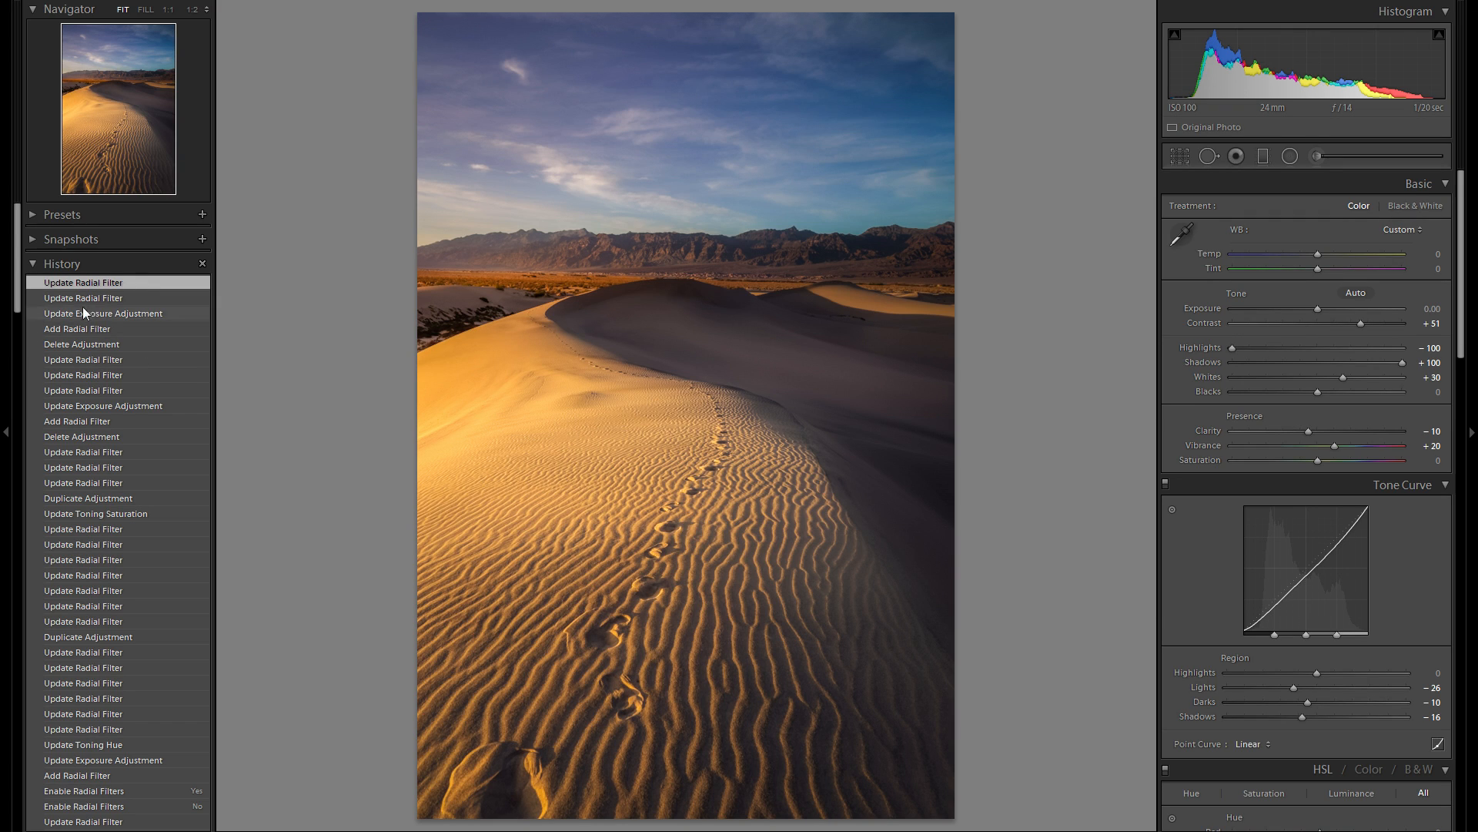
scroll(115, 501, "down", 20)
left_click(124, 795)
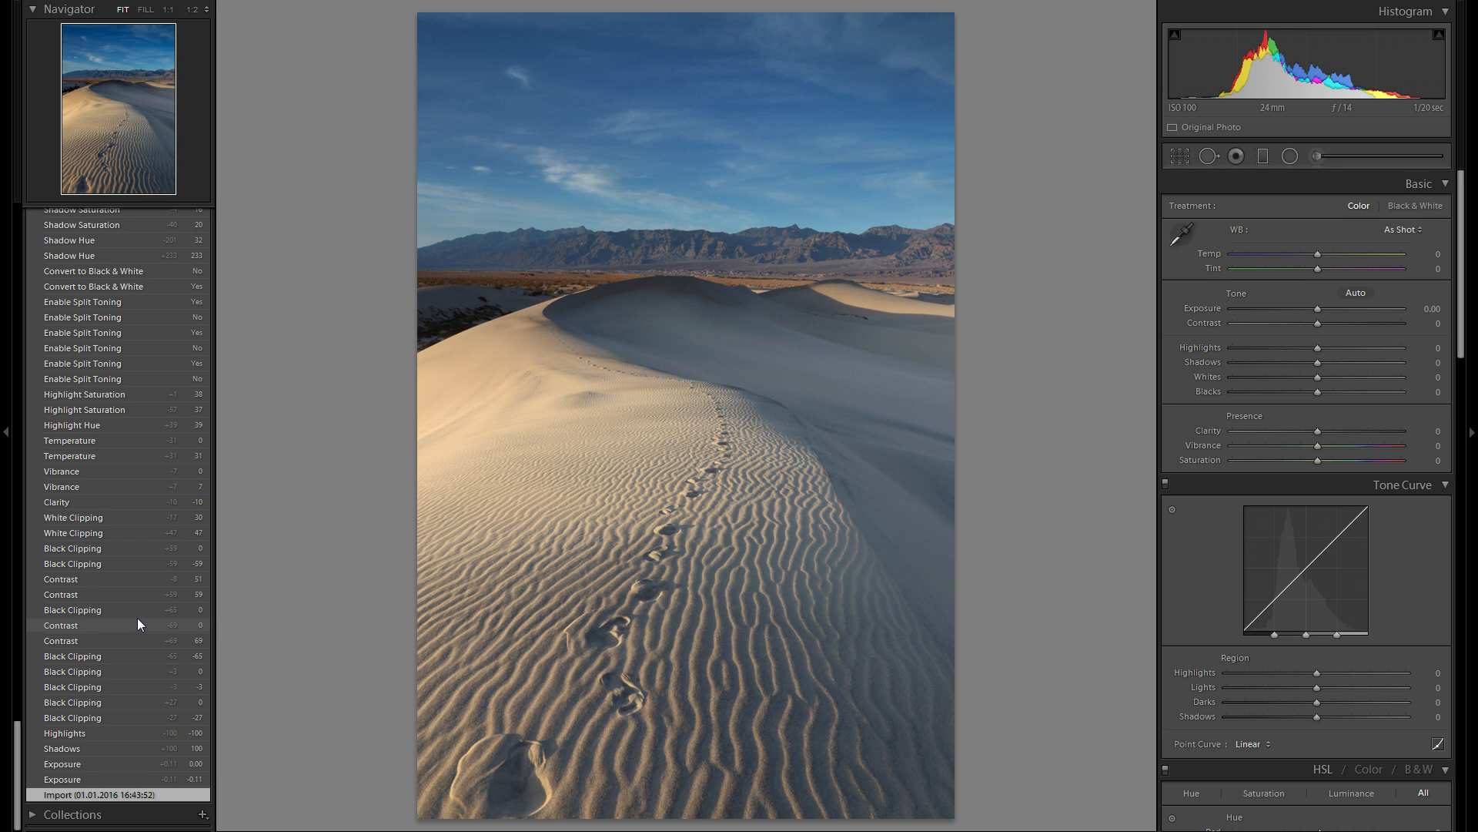
scroll(137, 618, "up", 20)
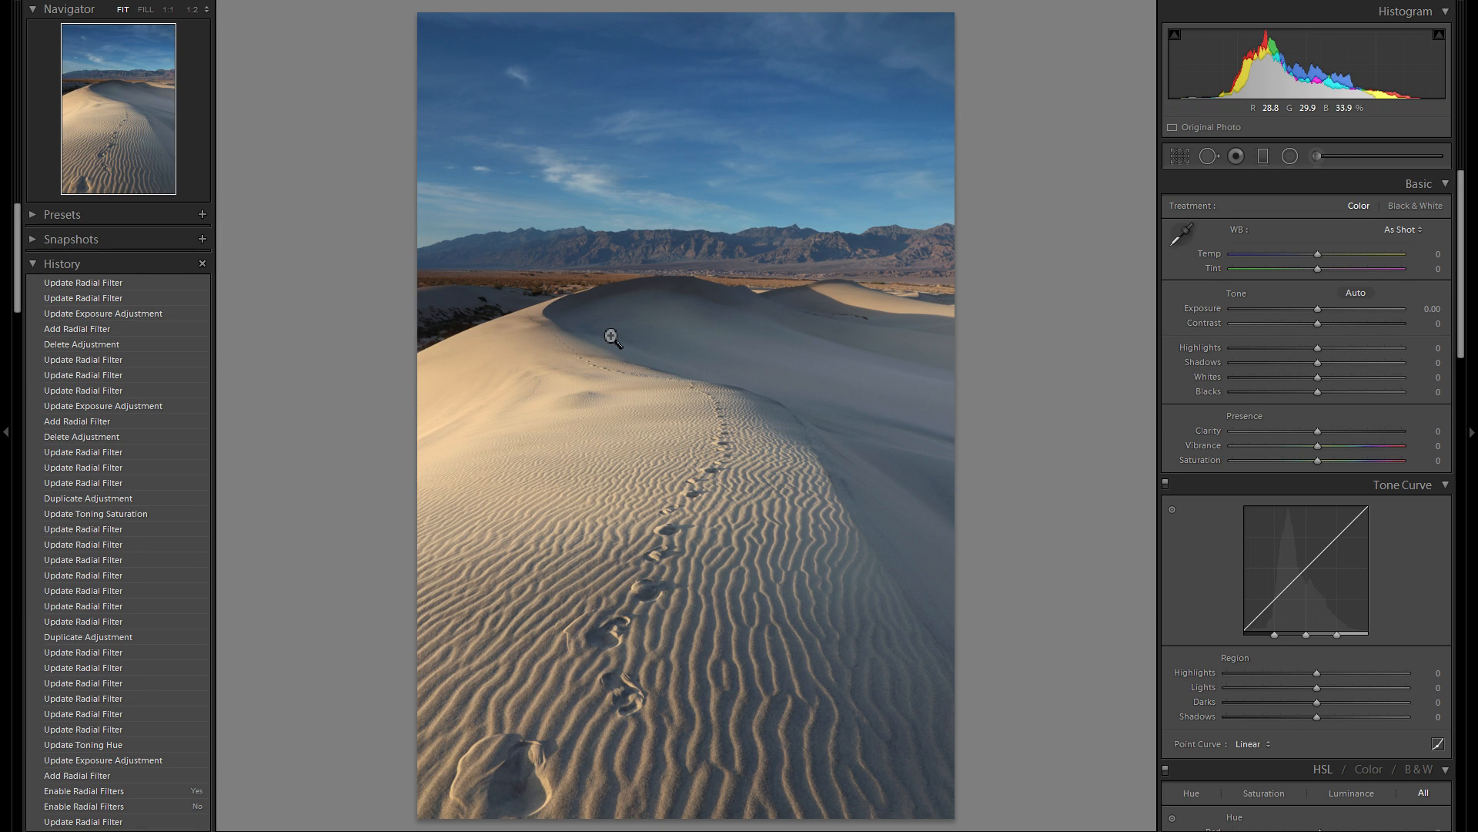
left_click(173, 285)
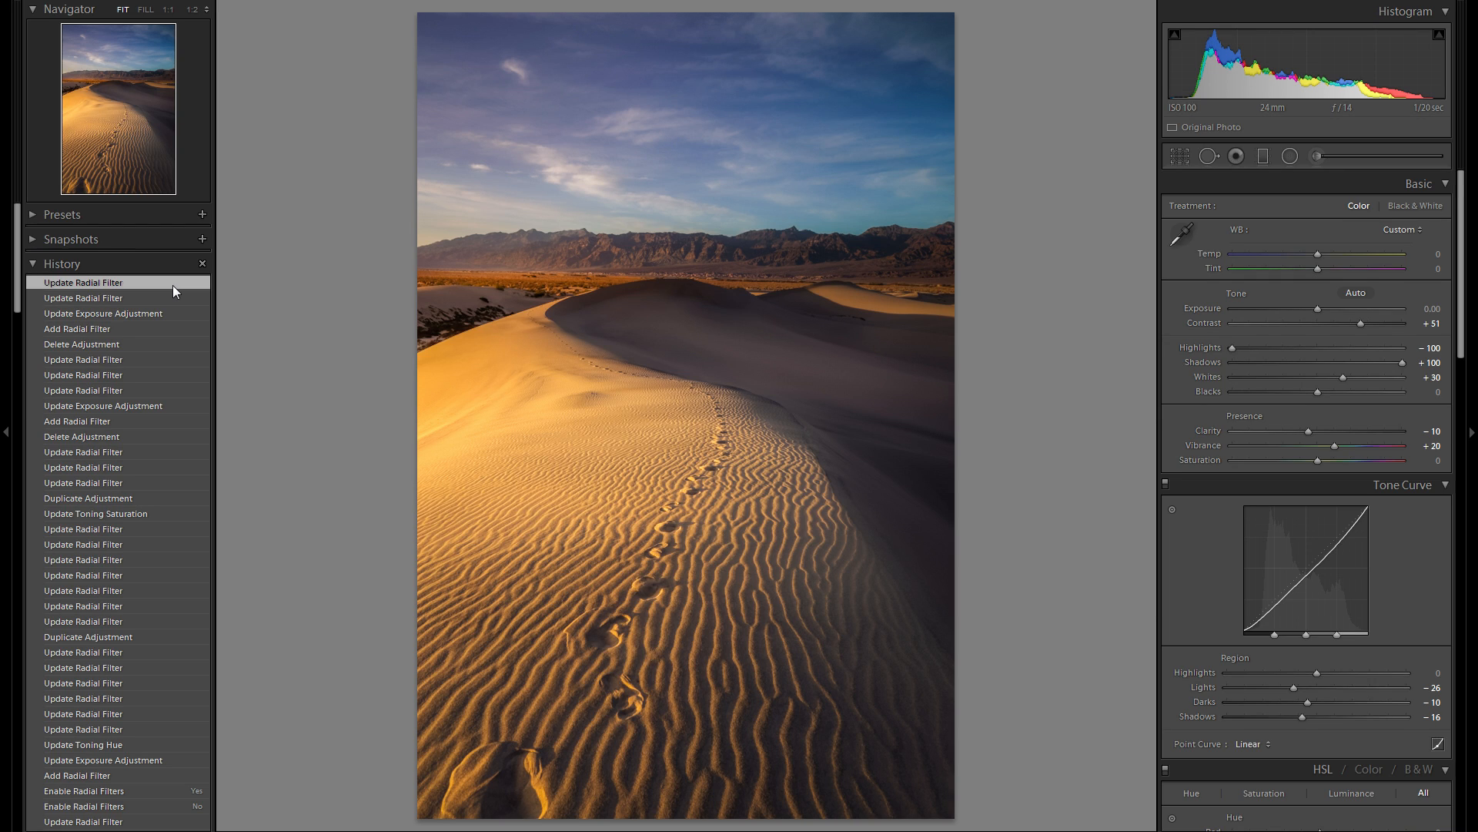
- Hide the edit history and show the photo in a vertically split before/after view
left_click(9, 309)
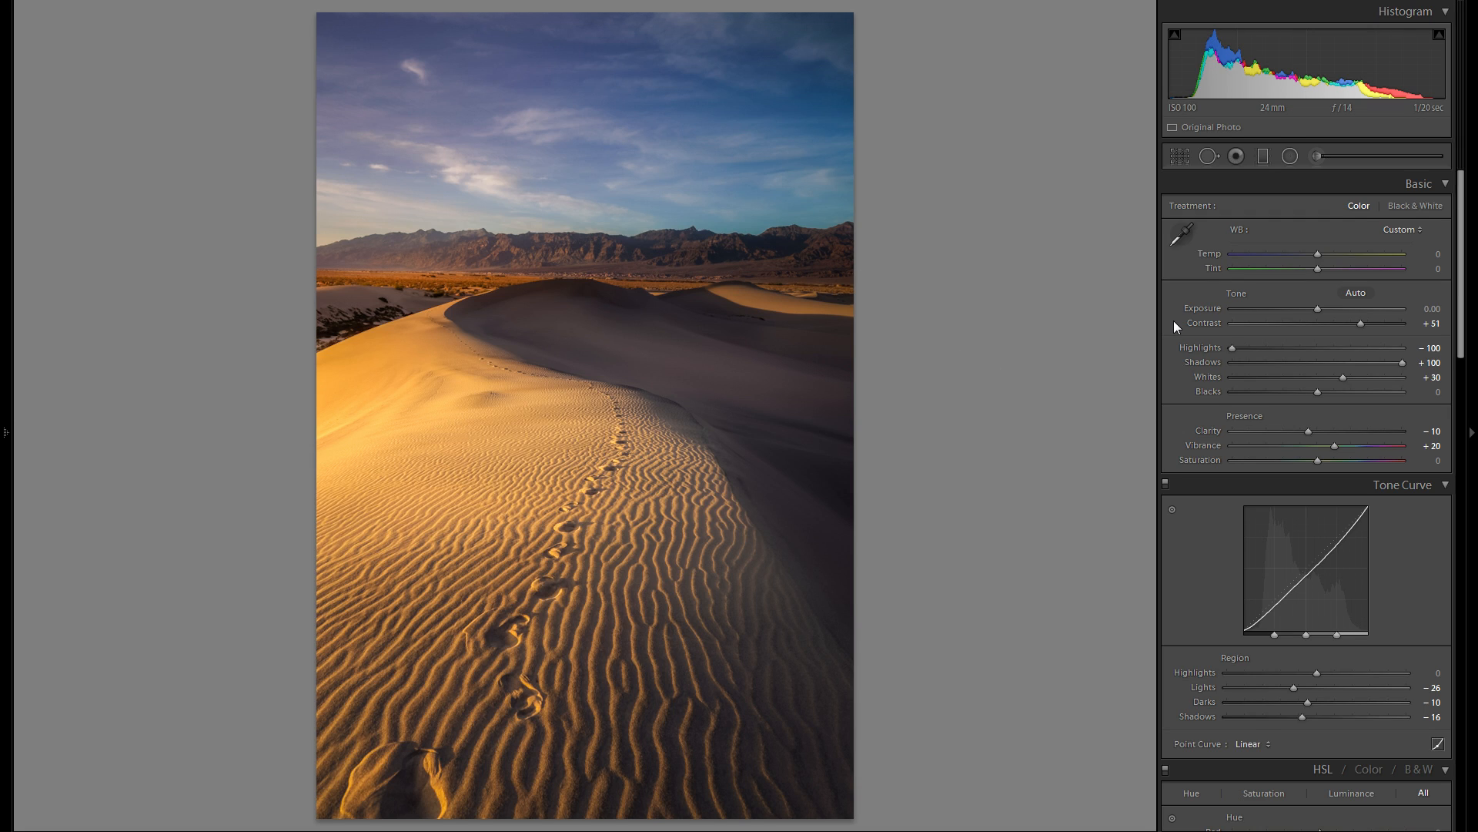
key("shift+y")
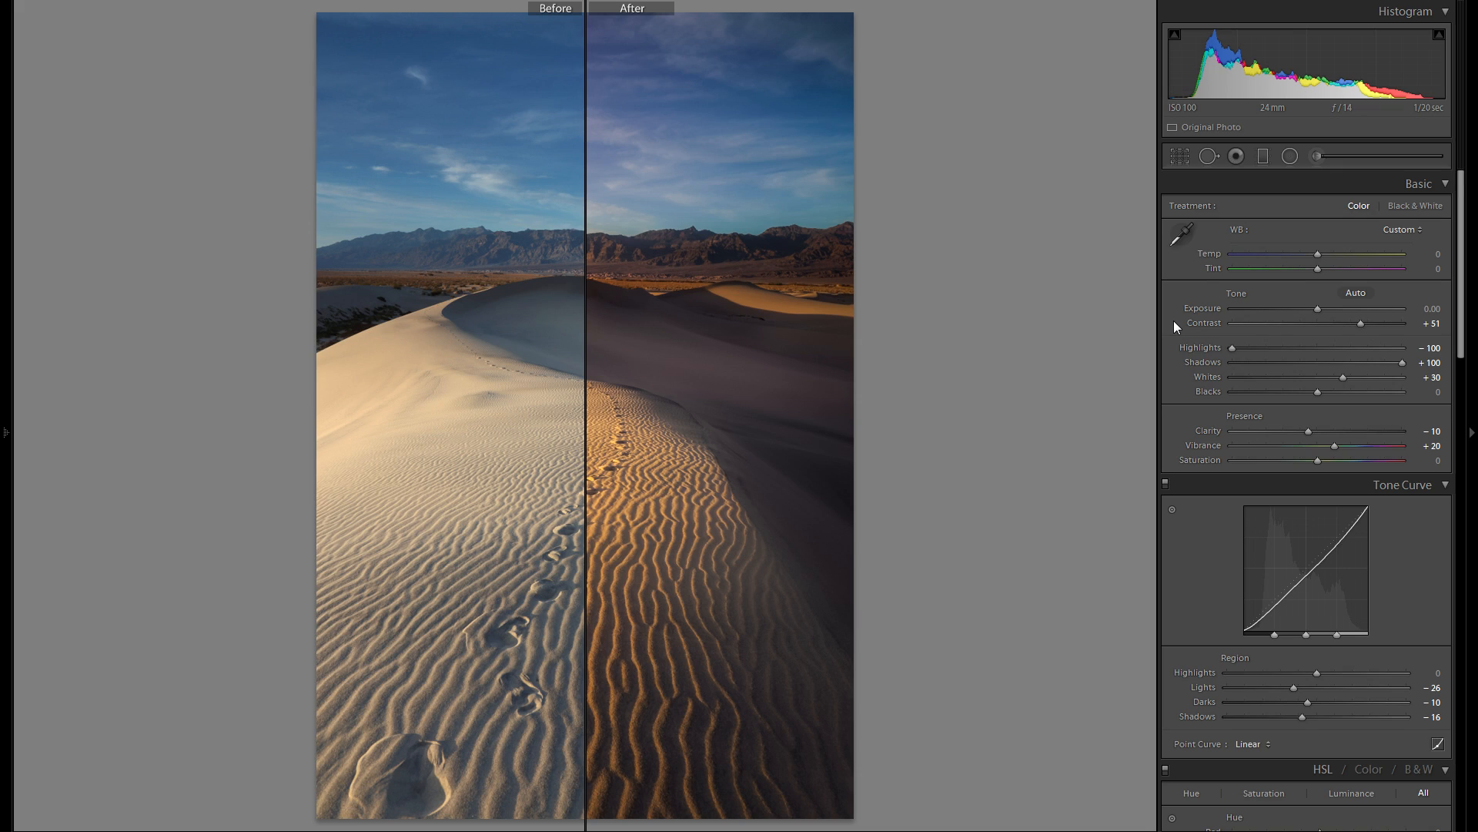